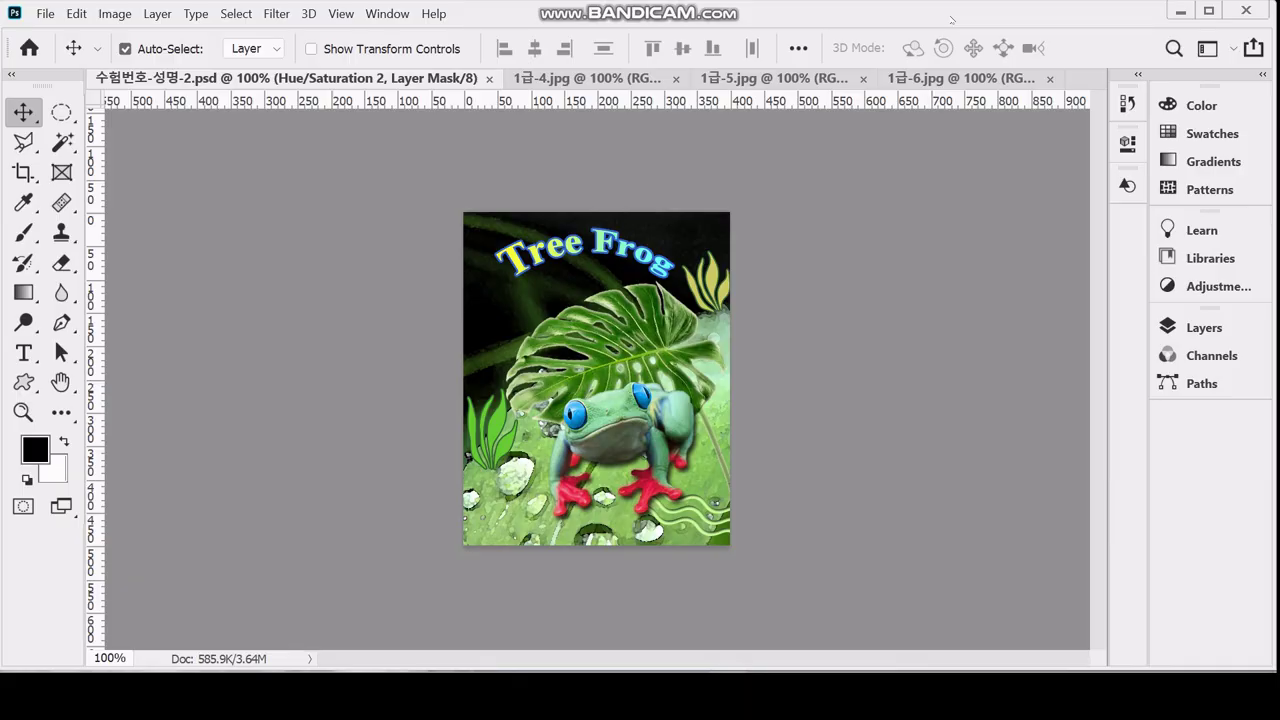
- Create a 400 × 500 pixel RGB document at 72 pixels/inch with a white background and display its grid
{"action": "key", "text": "ctrl+n"}
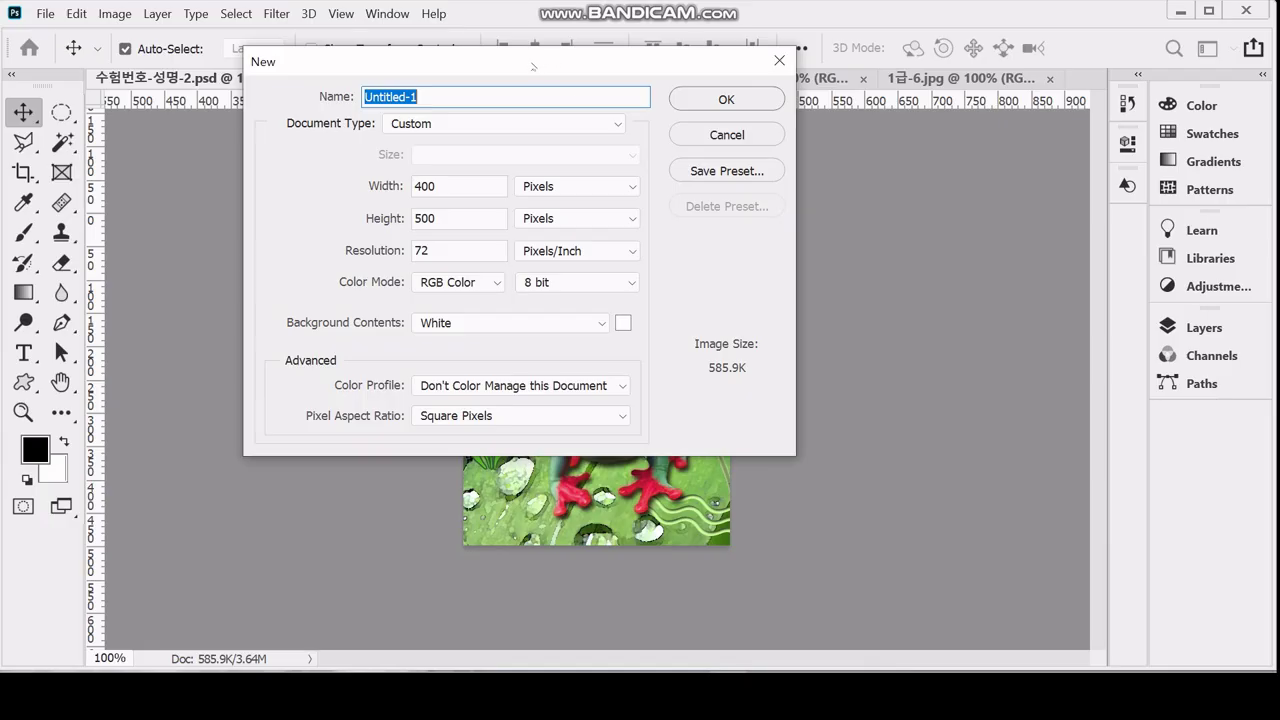
{"action": "left_click", "coordinate": [467, 187]}
{"action": "left_click", "coordinate": [470, 218]}
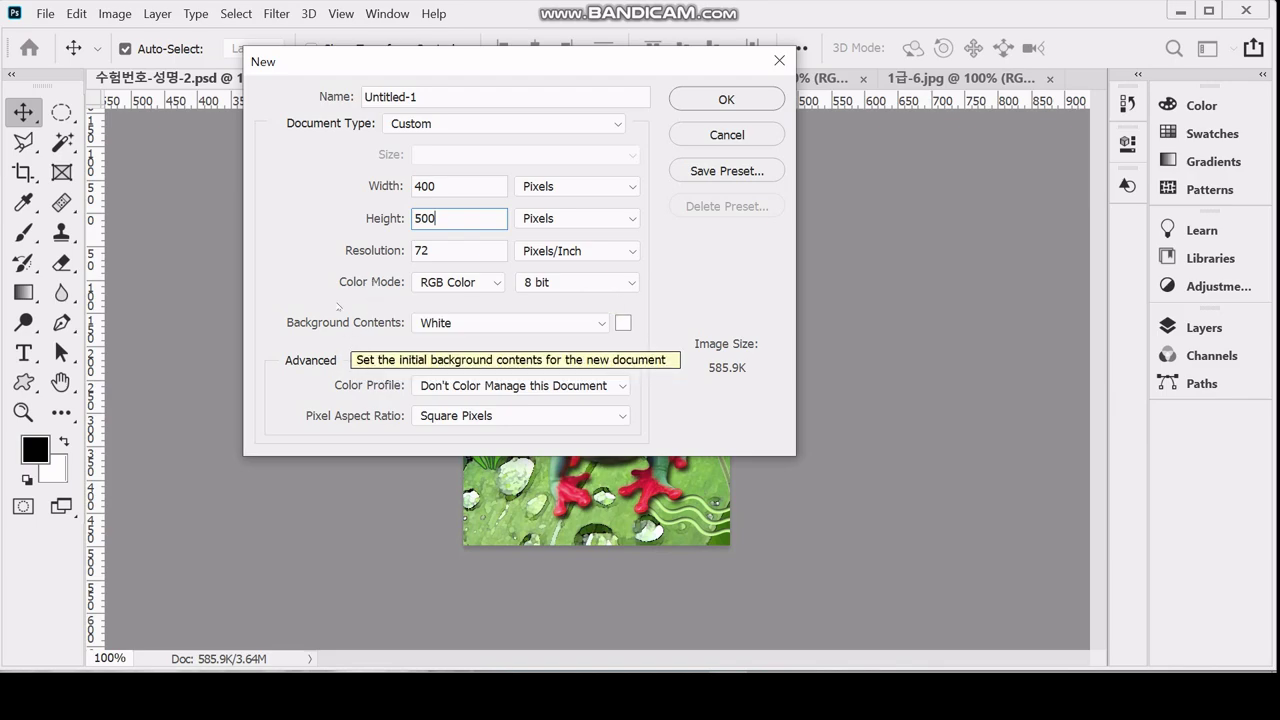
{"action": "key", "text": "Return"}
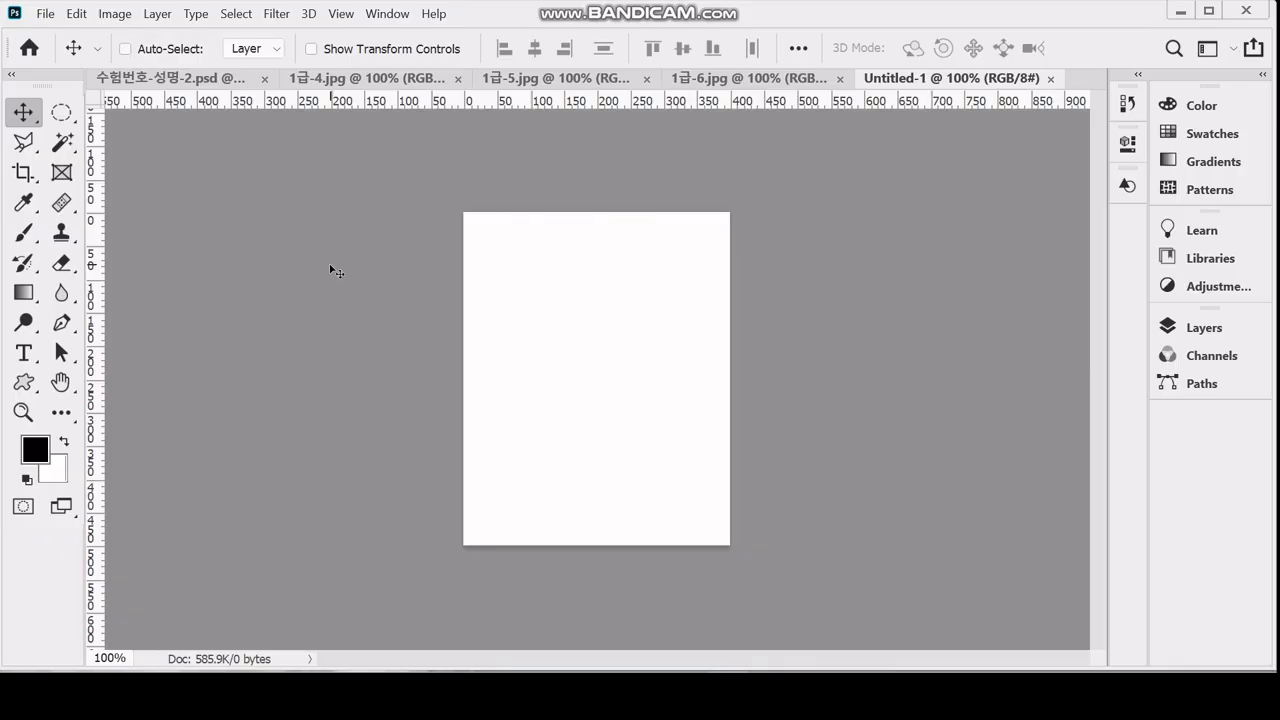
{"action": "key", "text": "ctrl+apostrophe"}
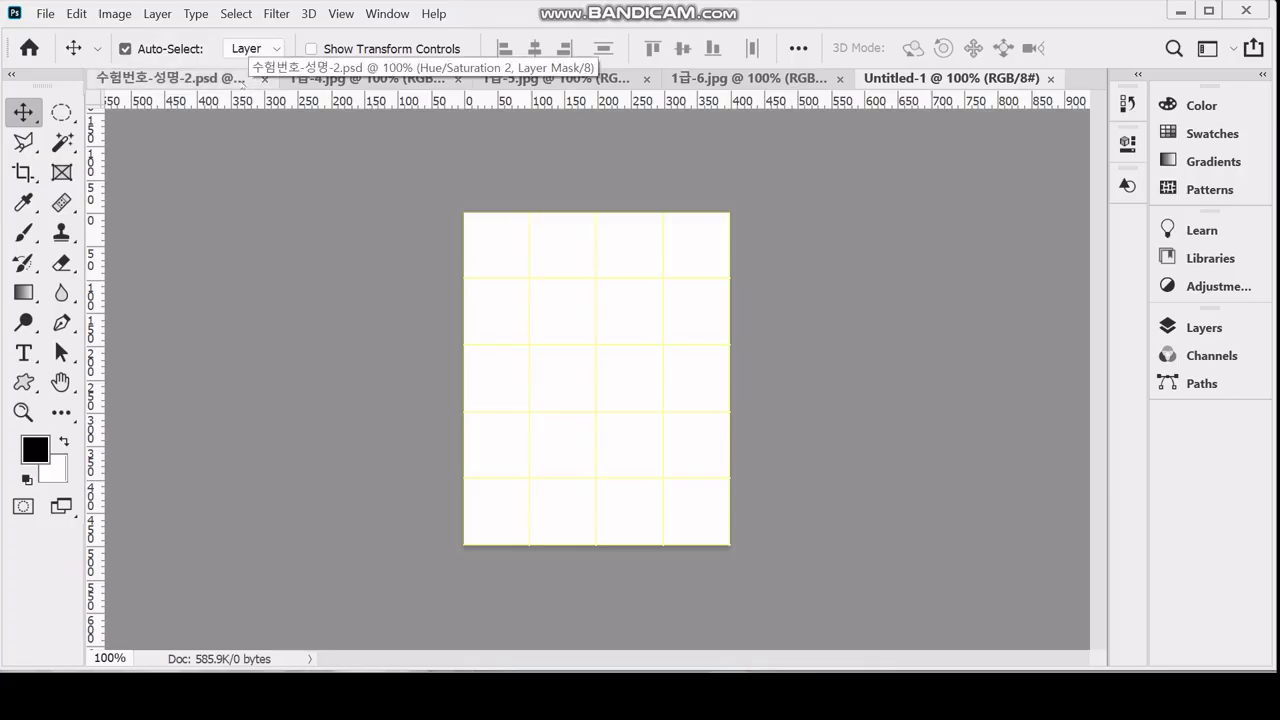
- Copy the entire dewy leaf photo from 1급-4.jpg and paste it into the new Untitled-1 document
{"action": "left_click", "coordinate": [372, 80]}
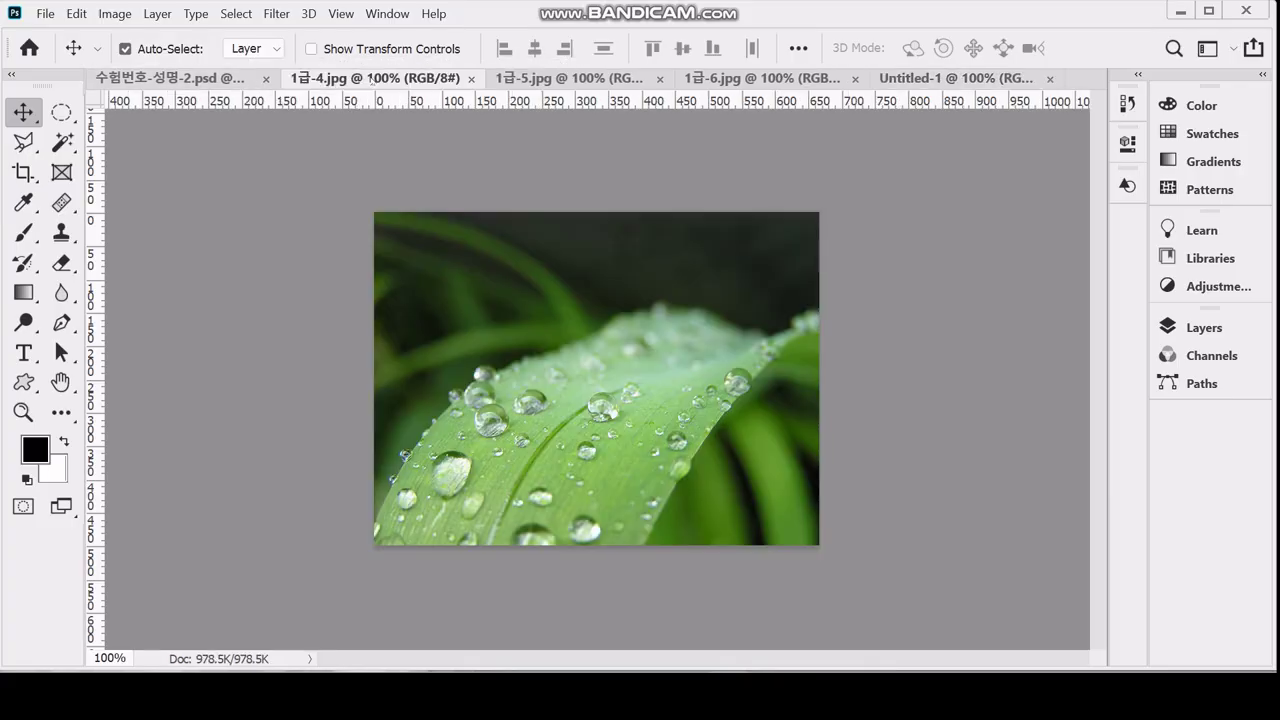
{"action": "key", "text": "ctrl+a"}
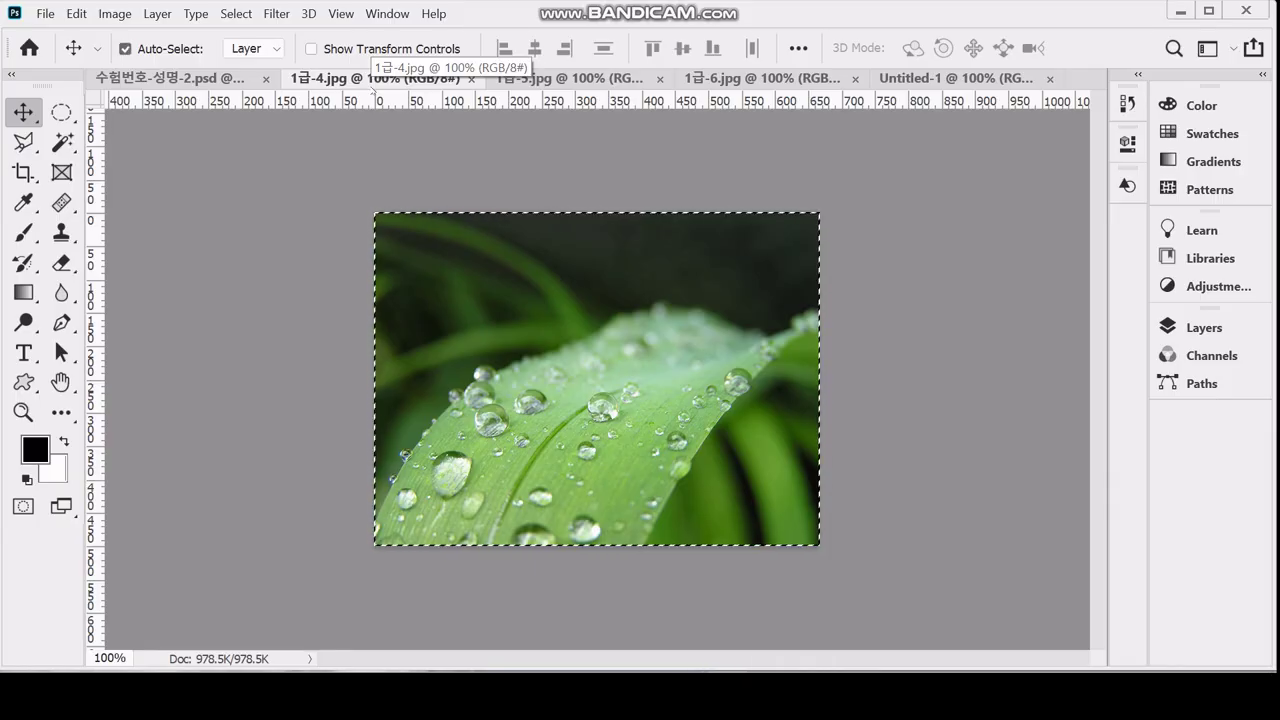
{"action": "key", "text": "ctrl"}
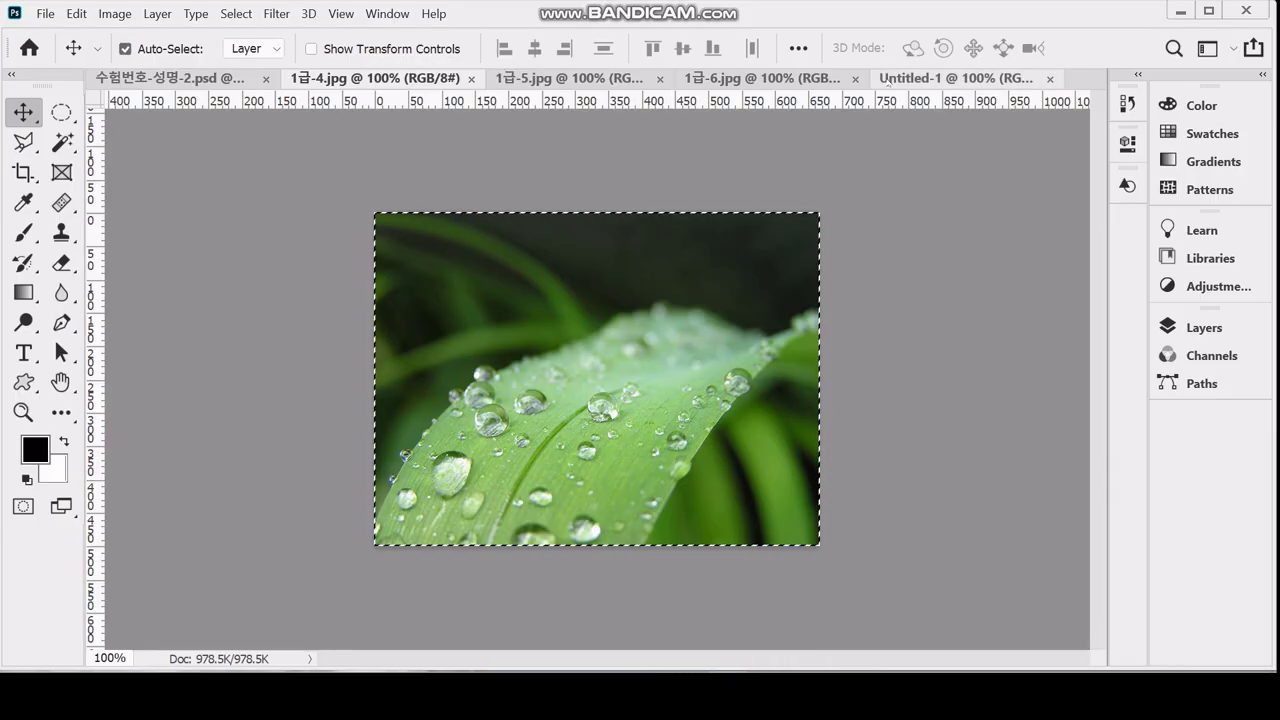
{"action": "left_click", "coordinate": [887, 80]}
{"action": "key", "text": "ctrl+v"}
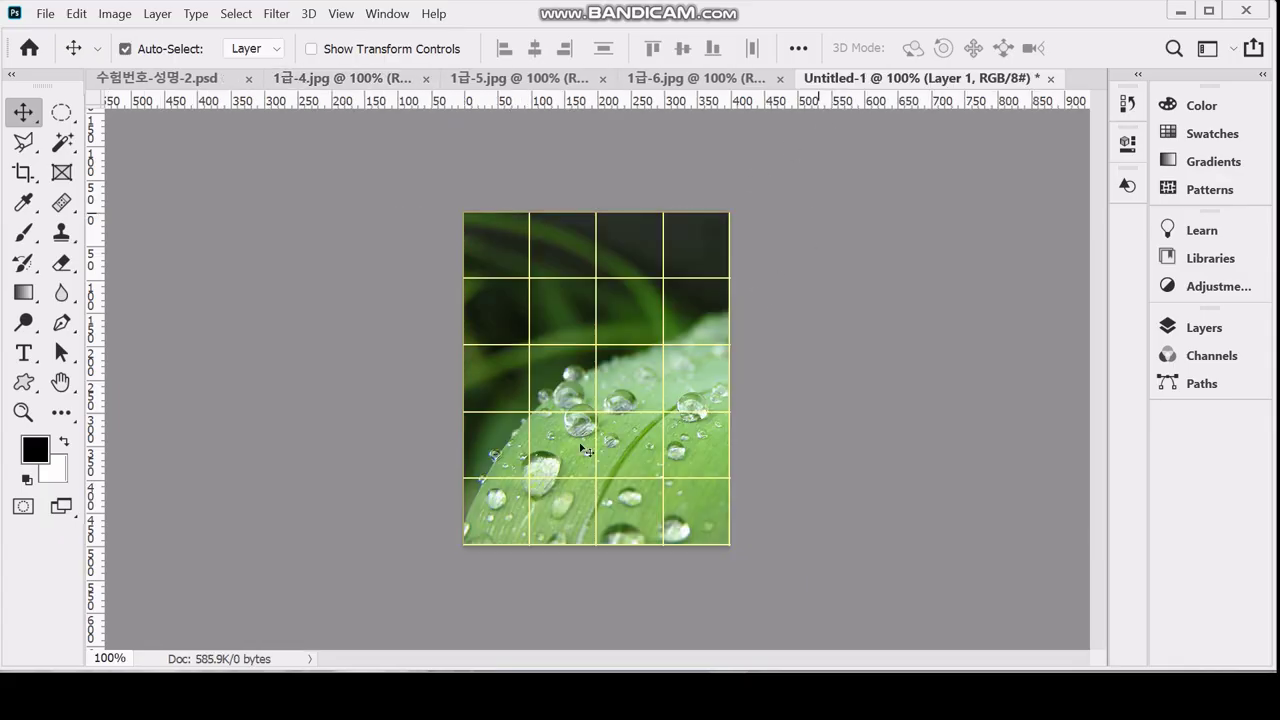
- Reposition the pasted photo horizontally so the large water drop sits near the canvas's lower-left area, keeping full canvas coverage
{"action": "left_click_drag", "start_coordinate": [650, 473], "coordinate": [557, 474]}
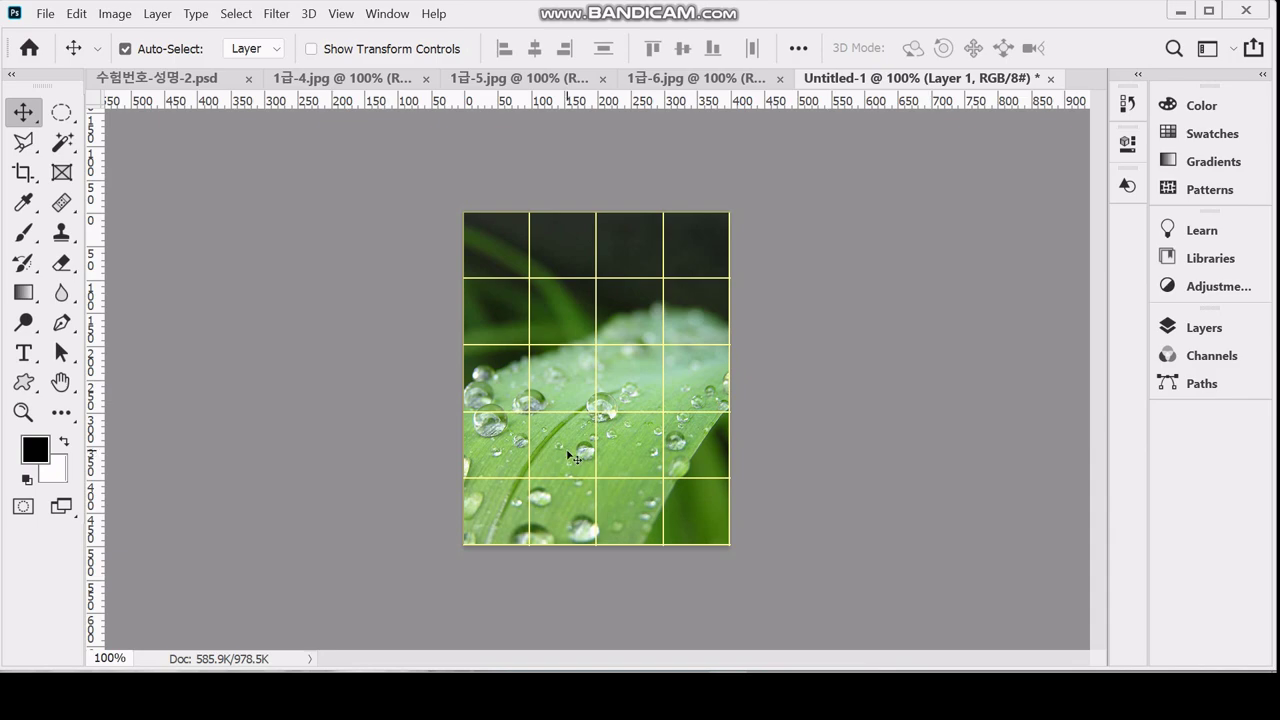
{"action": "mouse_move", "coordinate": [567, 452]}
{"action": "left_mouse_down"}
{"action": "mouse_move", "coordinate": [585, 458]}
{"action": "mouse_move", "coordinate": [574, 455]}
{"action": "left_mouse_up"}
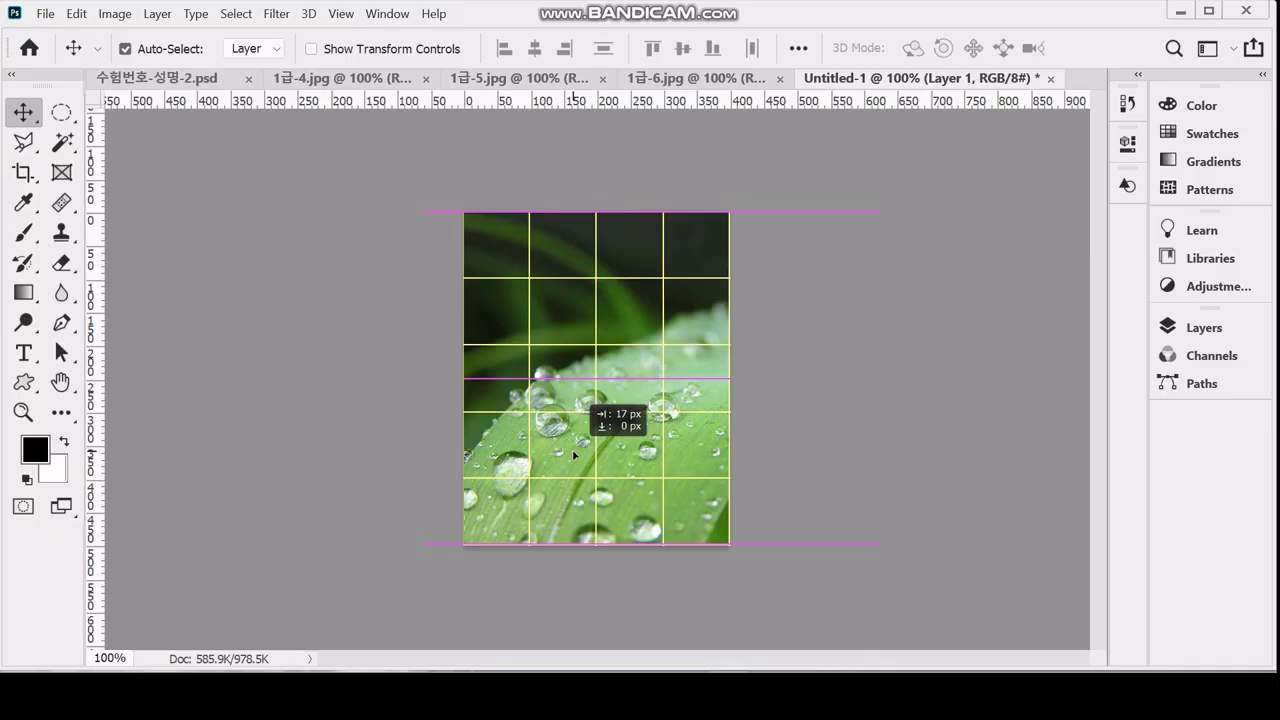
{"action": "left_click_drag", "start_coordinate": [574, 455], "coordinate": [575, 456]}
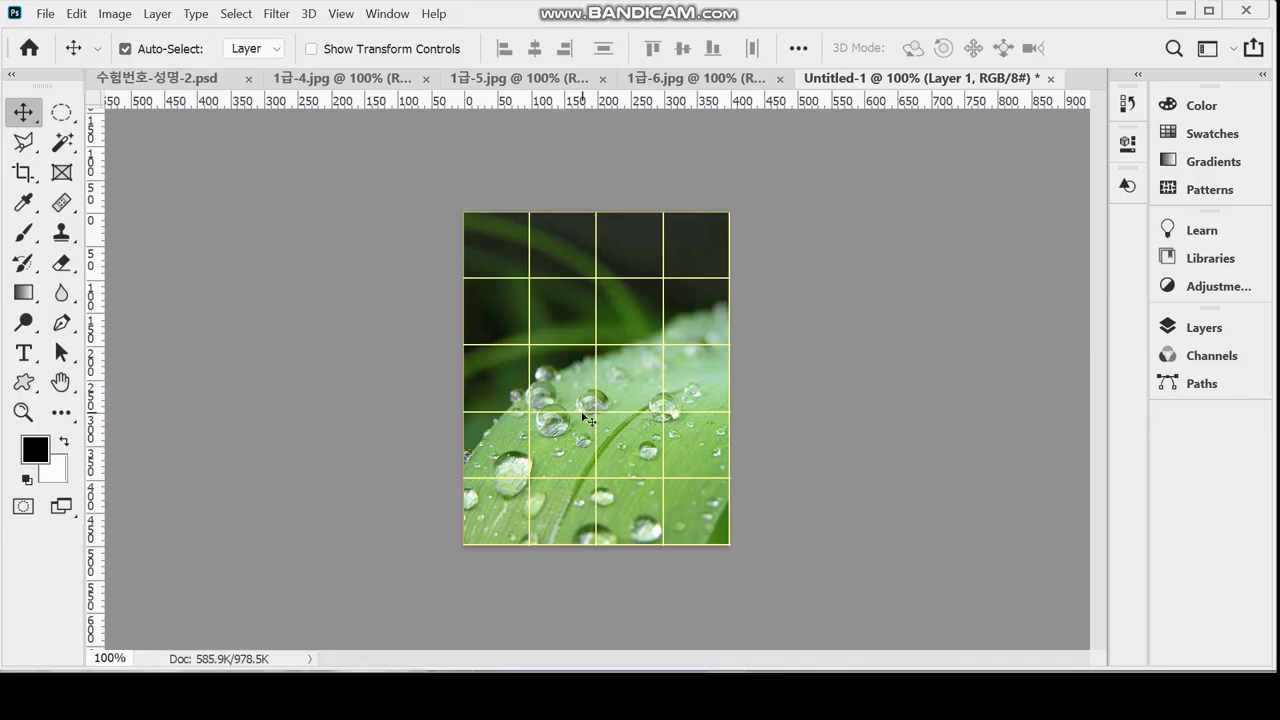
- Save the document in Photoshop format as 수험번호-성명-2.psd in the same folder as 수험번호-성명-1.psd
{"action": "key", "text": "ctrl+shift+s"}
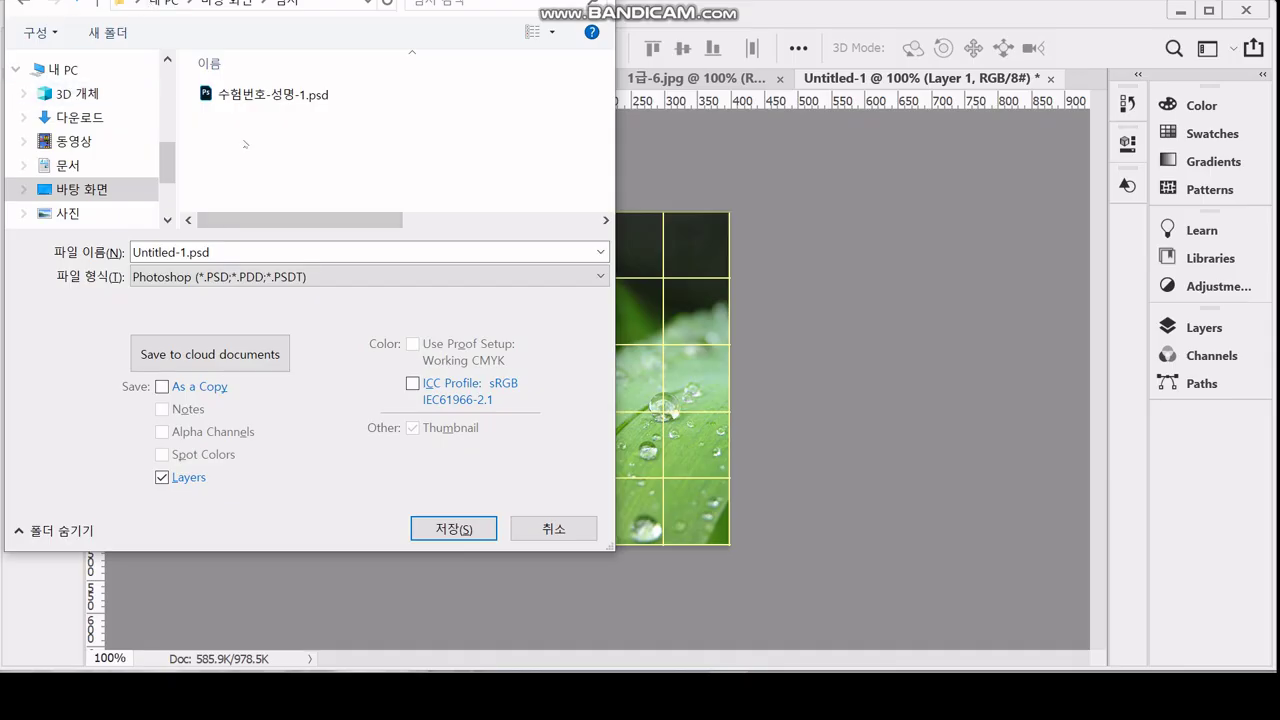
{"action": "left_click", "coordinate": [245, 95]}
{"action": "left_click", "coordinate": [257, 258]}
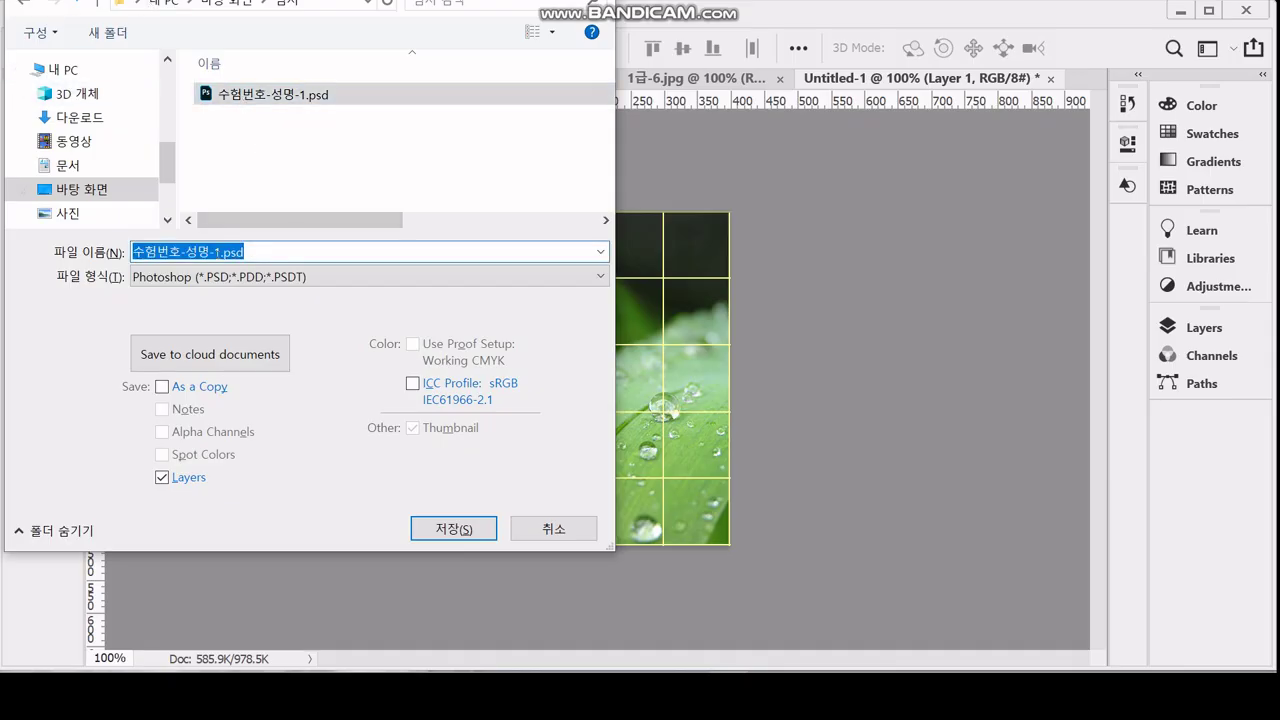
{"action": "key", "text": "End"}
{"action": "key", "text": "shift+Left"}
{"action": "key", "text": "shift+Left"}
{"action": "key", "text": "shift+Left"}
{"action": "key", "text": "shift+Left"}
{"action": "key", "text": "shift+Left"}
{"action": "key", "text": "BackSpace"}
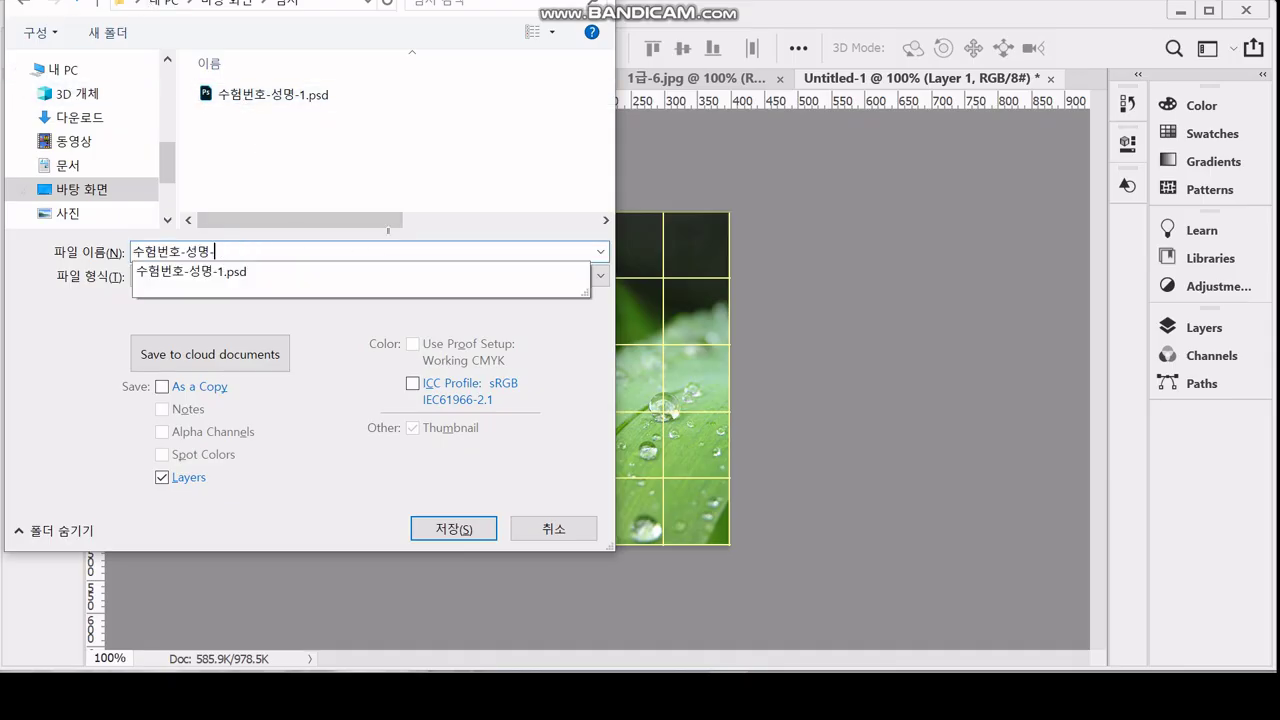
{"action": "type", "text": "2"}
{"action": "key", "text": "Return"}
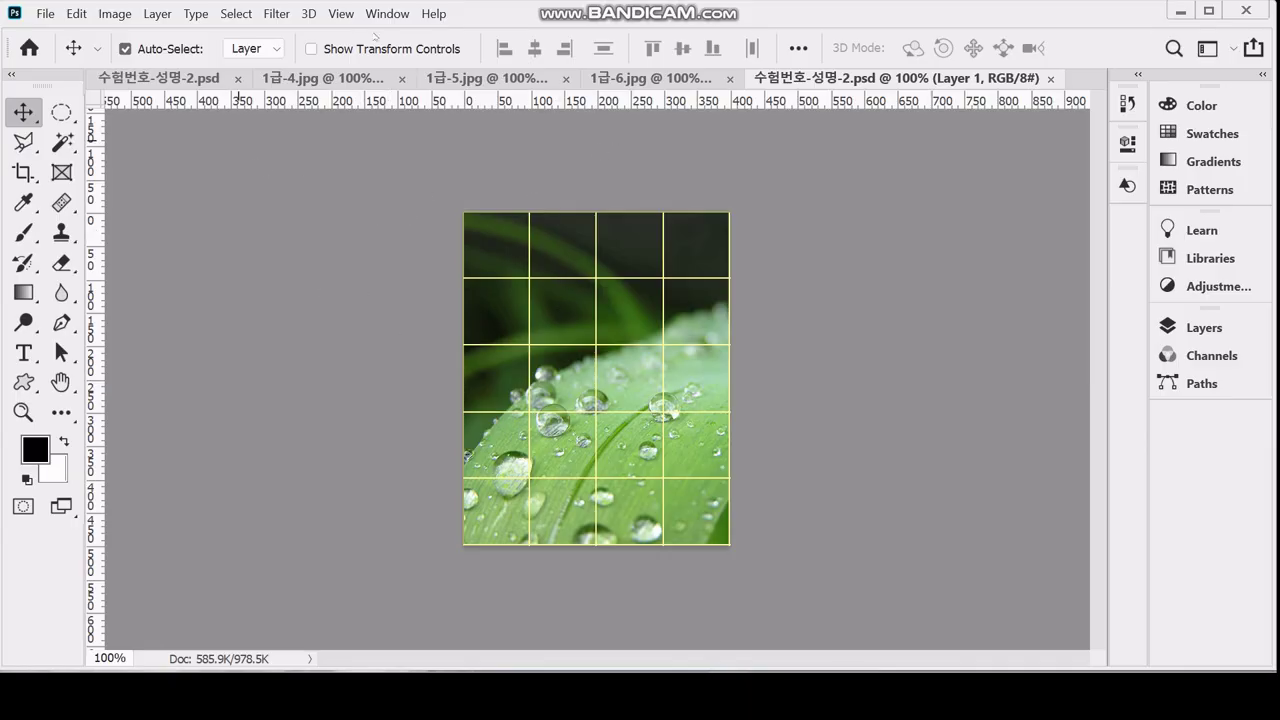
- Apply the Artistic Watercolor filter to the photo layer with Brush Detail 9, Shadow Intensity 1 and Texture 1, and save the file
{"action": "left_click", "coordinate": [276, 14]}
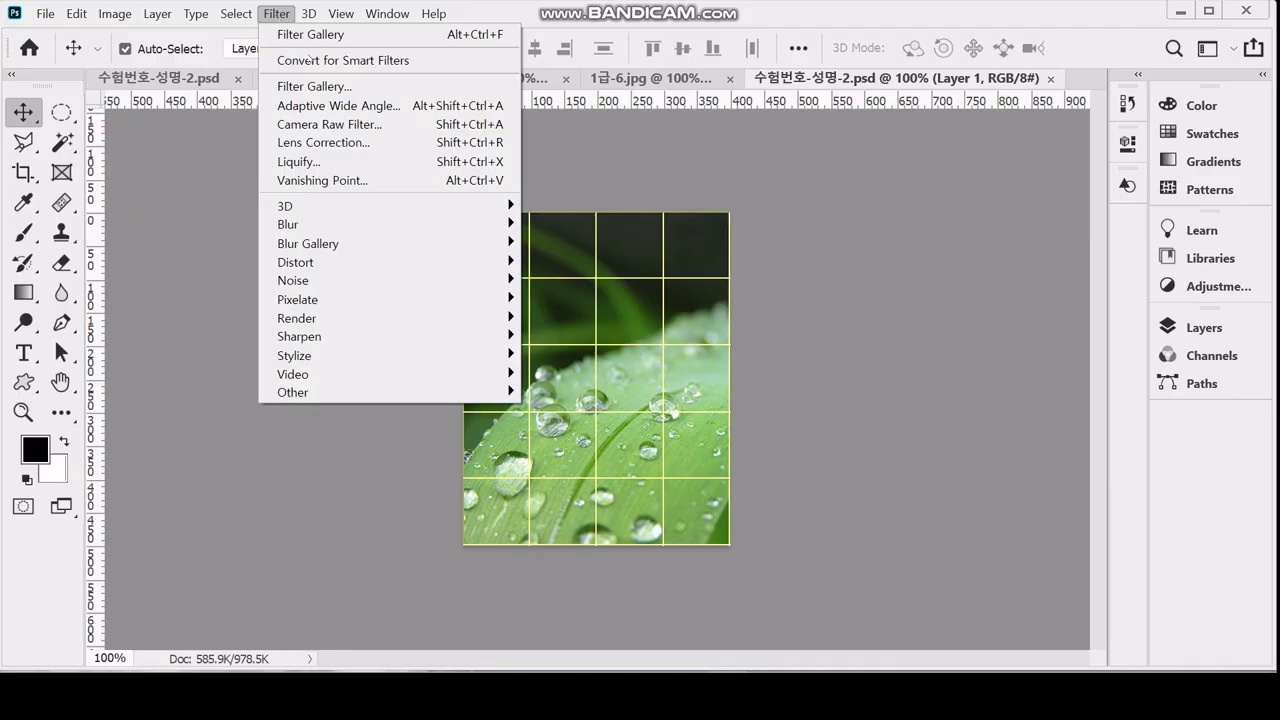
{"action": "left_click", "coordinate": [310, 86]}
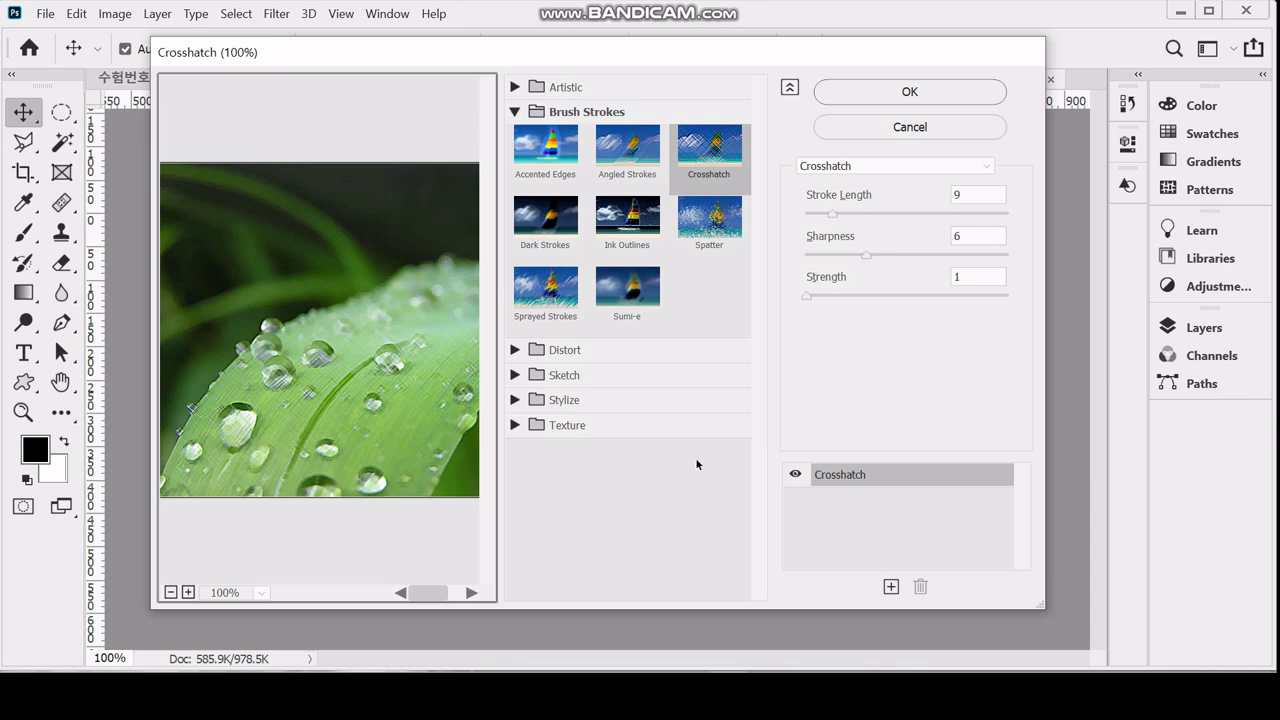
{"action": "left_click", "coordinate": [514, 87]}
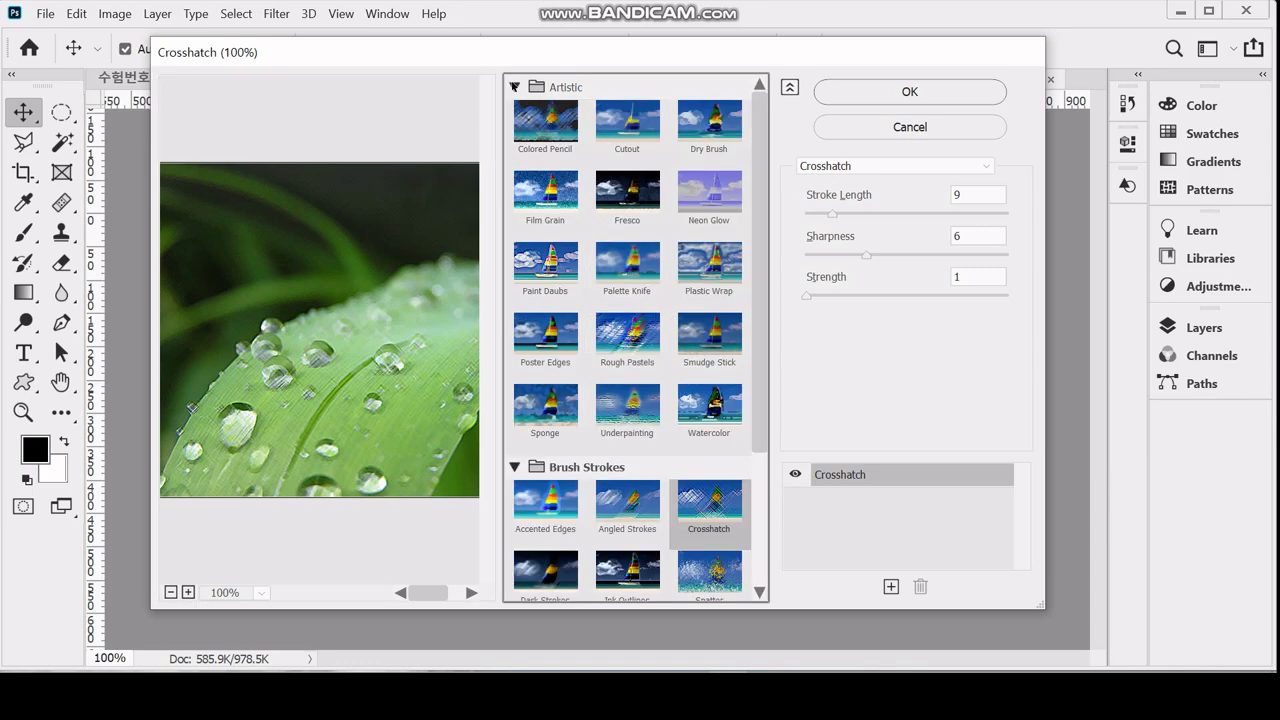
{"action": "left_click", "coordinate": [711, 423]}
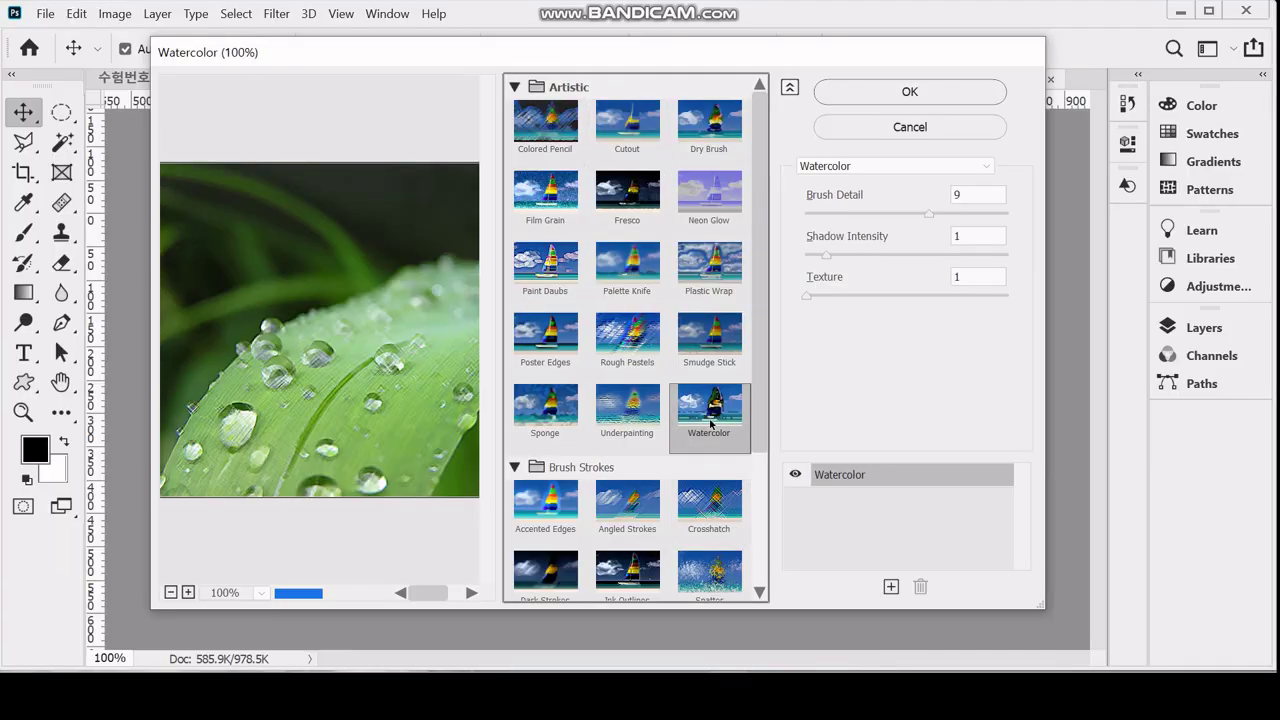
{"action": "left_click", "coordinate": [866, 94]}
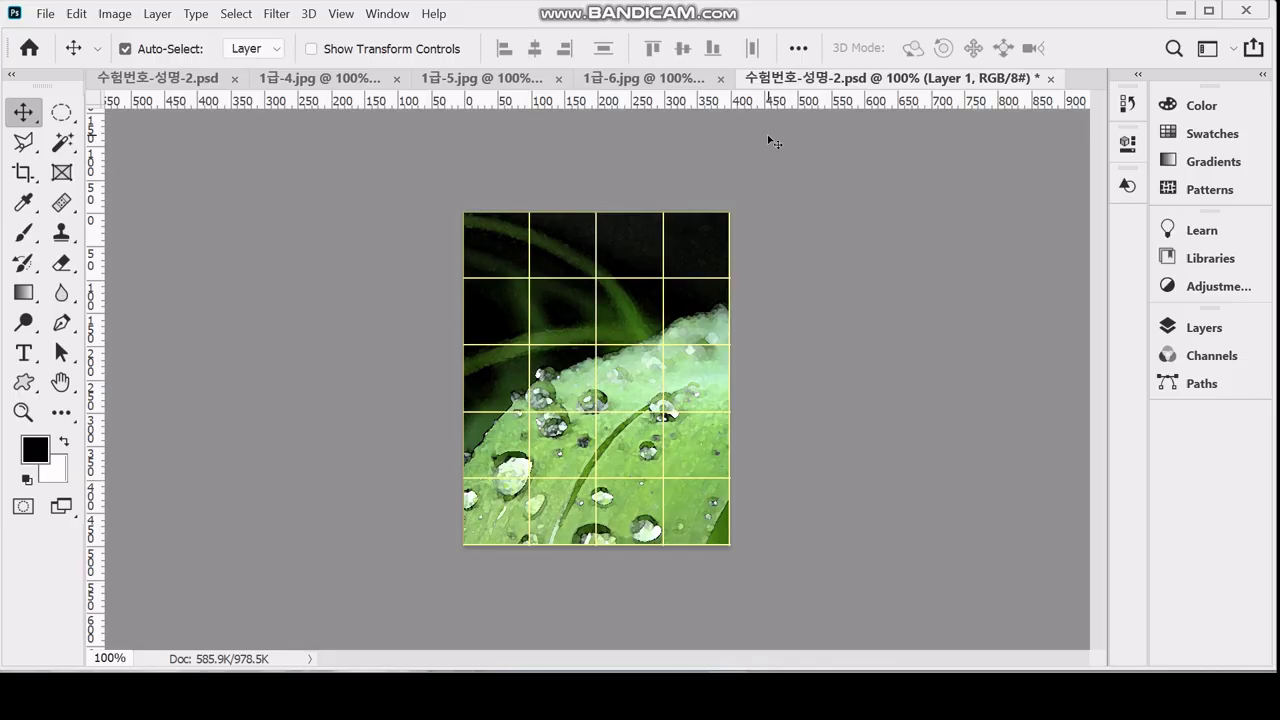
{"action": "key", "text": "ctrl+s"}
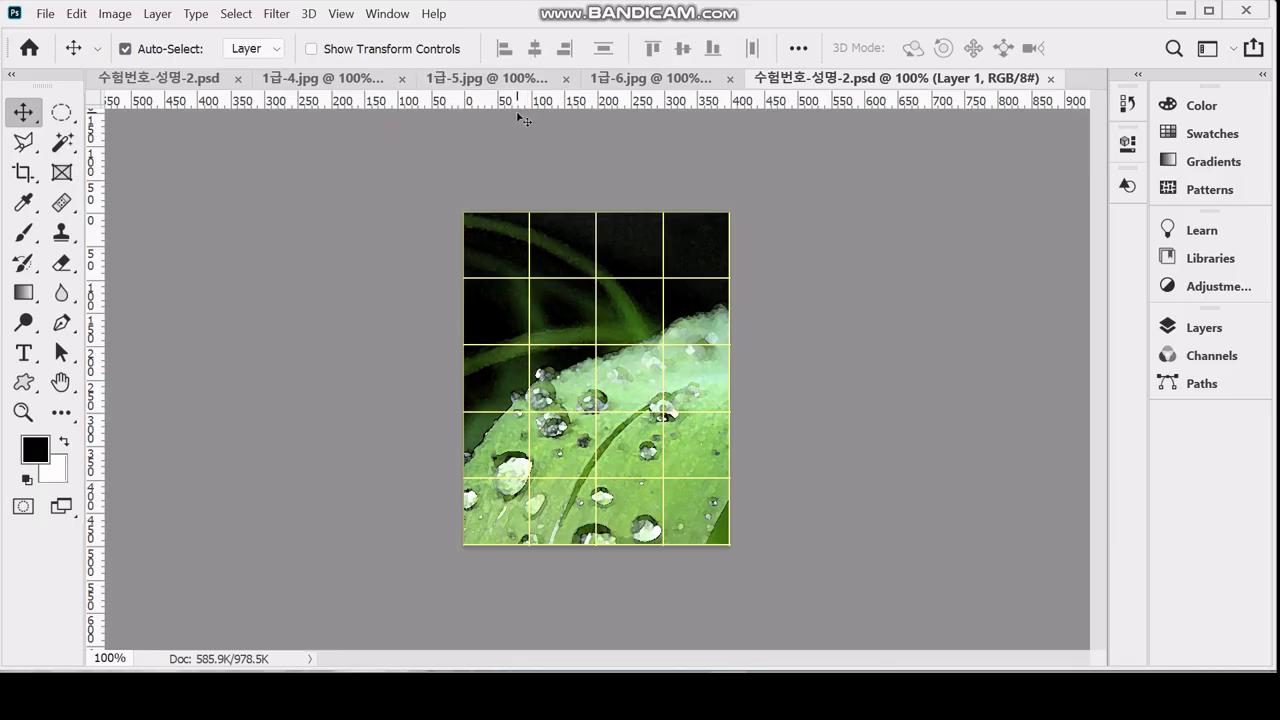
- Bring up the monstera leaf image 1급-6.jpg and activate the Magic Wand tool
{"action": "left_click", "coordinate": [598, 80]}
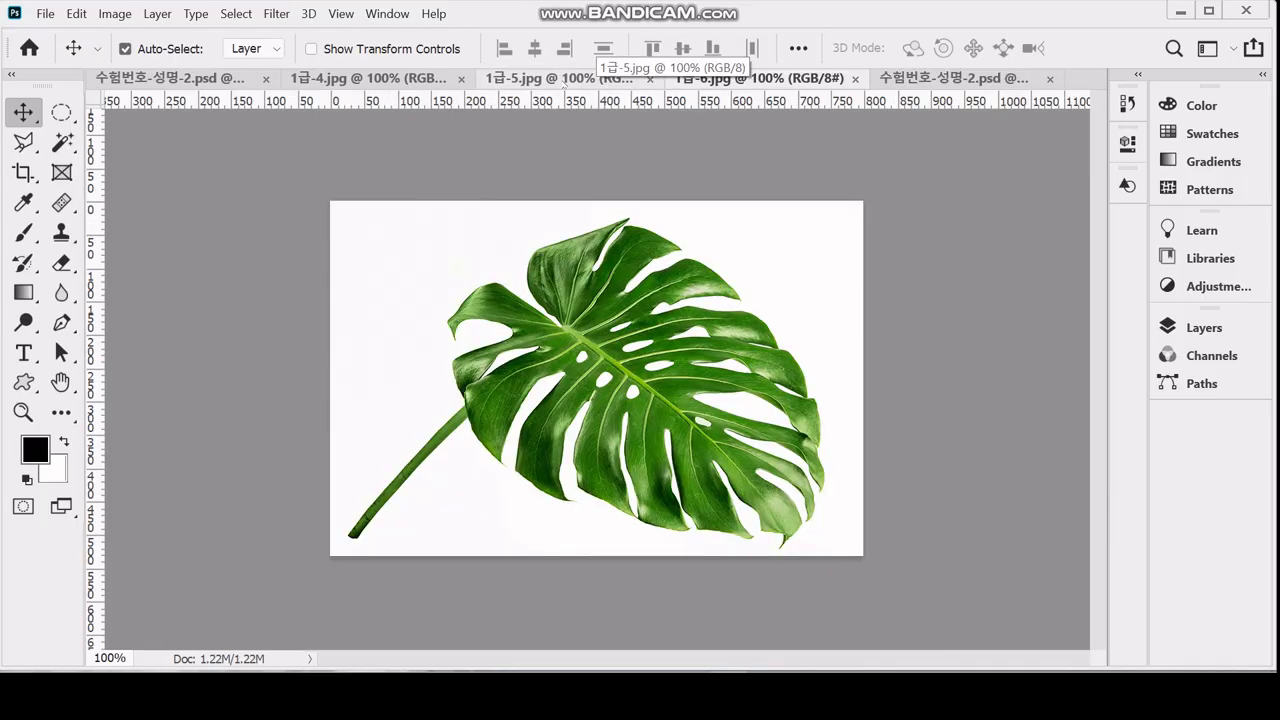
{"action": "left_click", "coordinate": [565, 80]}
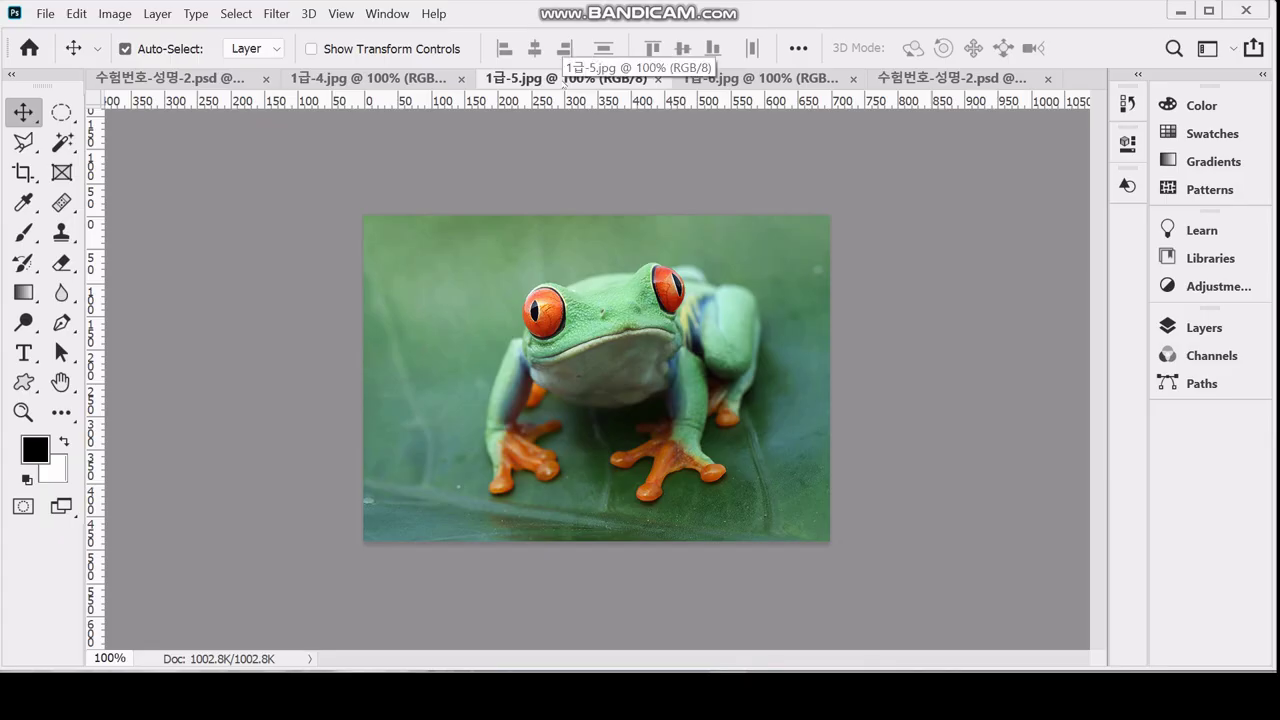
{"action": "left_click", "coordinate": [710, 80]}
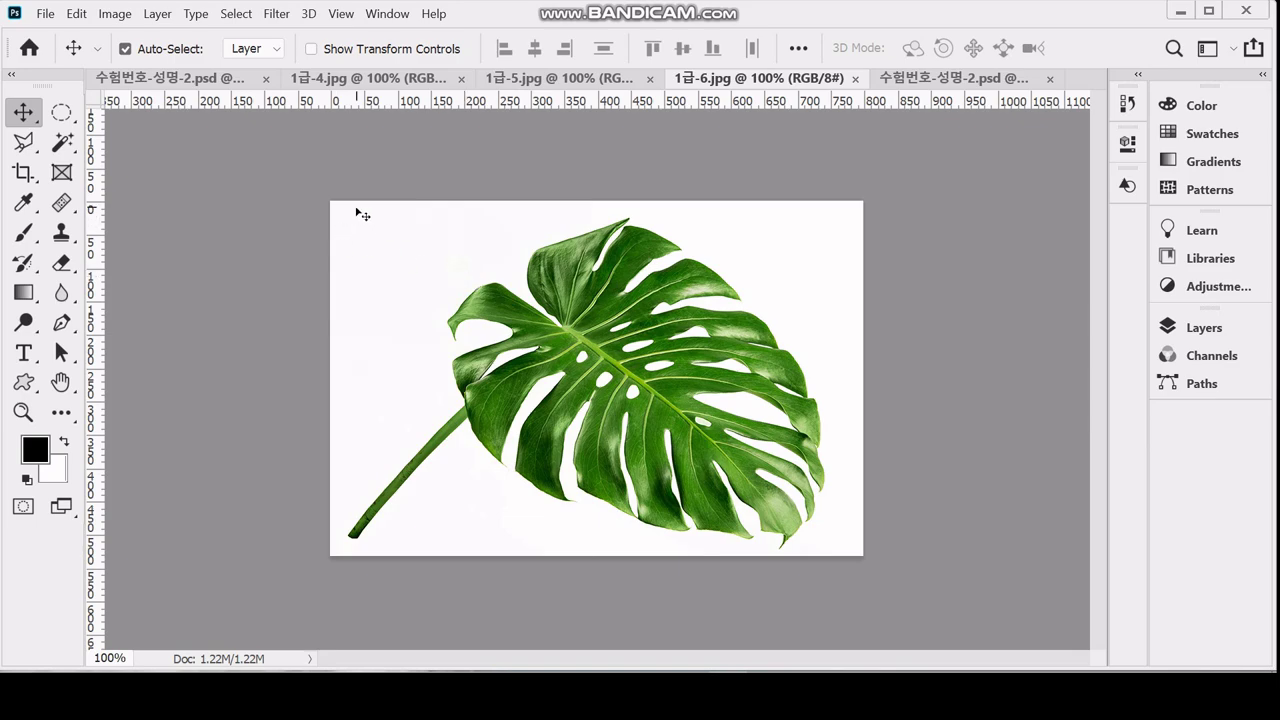
{"action": "left_click", "coordinate": [62, 142]}
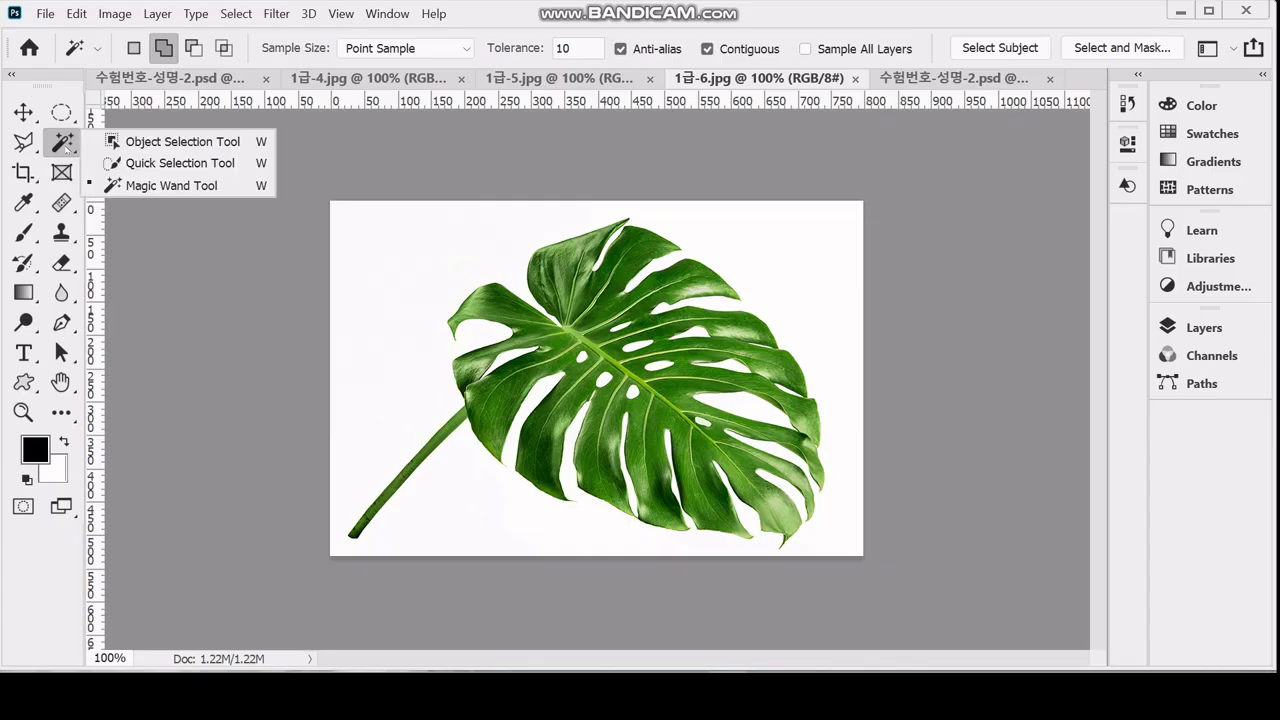
{"action": "left_click", "coordinate": [130, 185]}
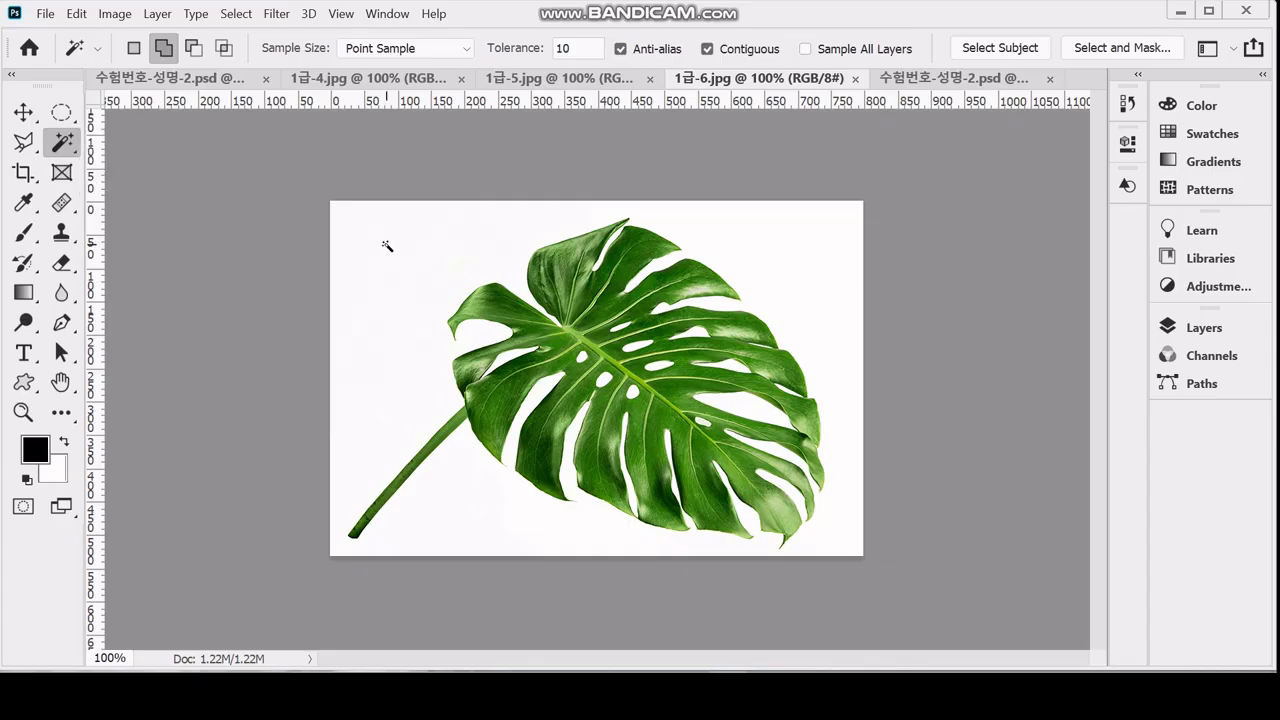
{"action": "left_click", "coordinate": [377, 250]}
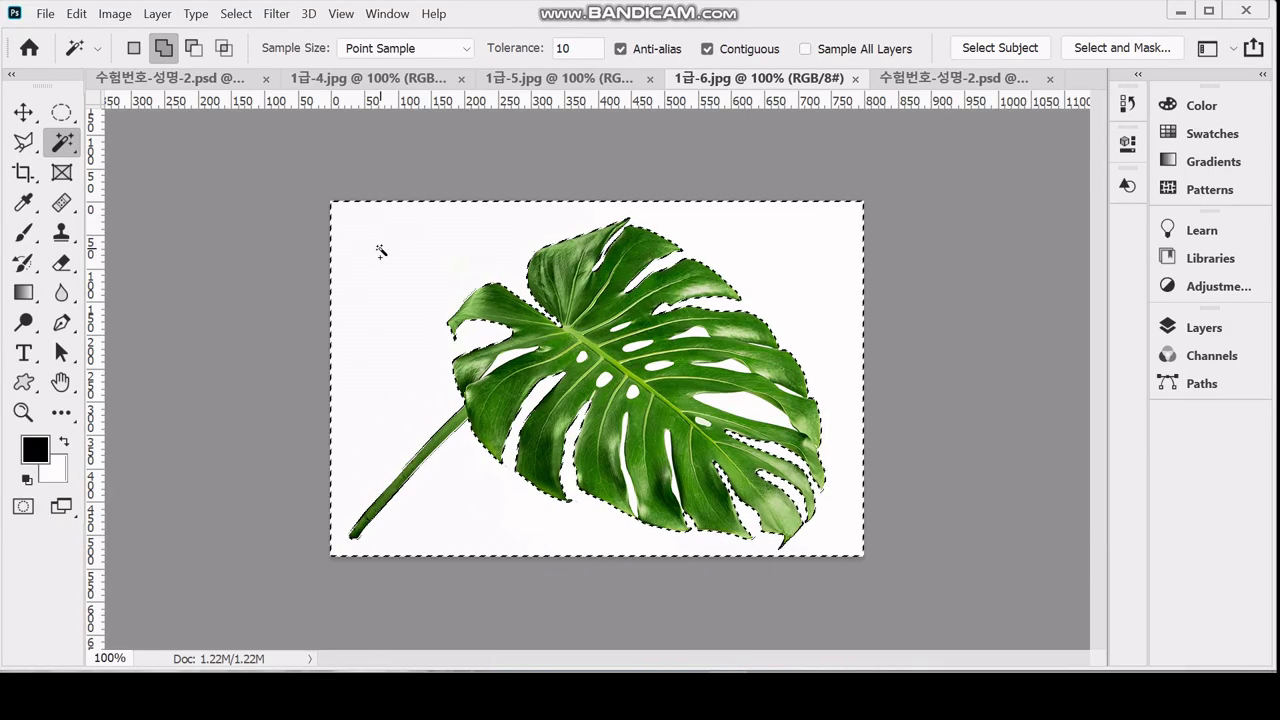
{"action": "left_click", "coordinate": [468, 244]}
{"action": "left_click", "coordinate": [787, 266]}
{"action": "left_click", "coordinate": [740, 404]}
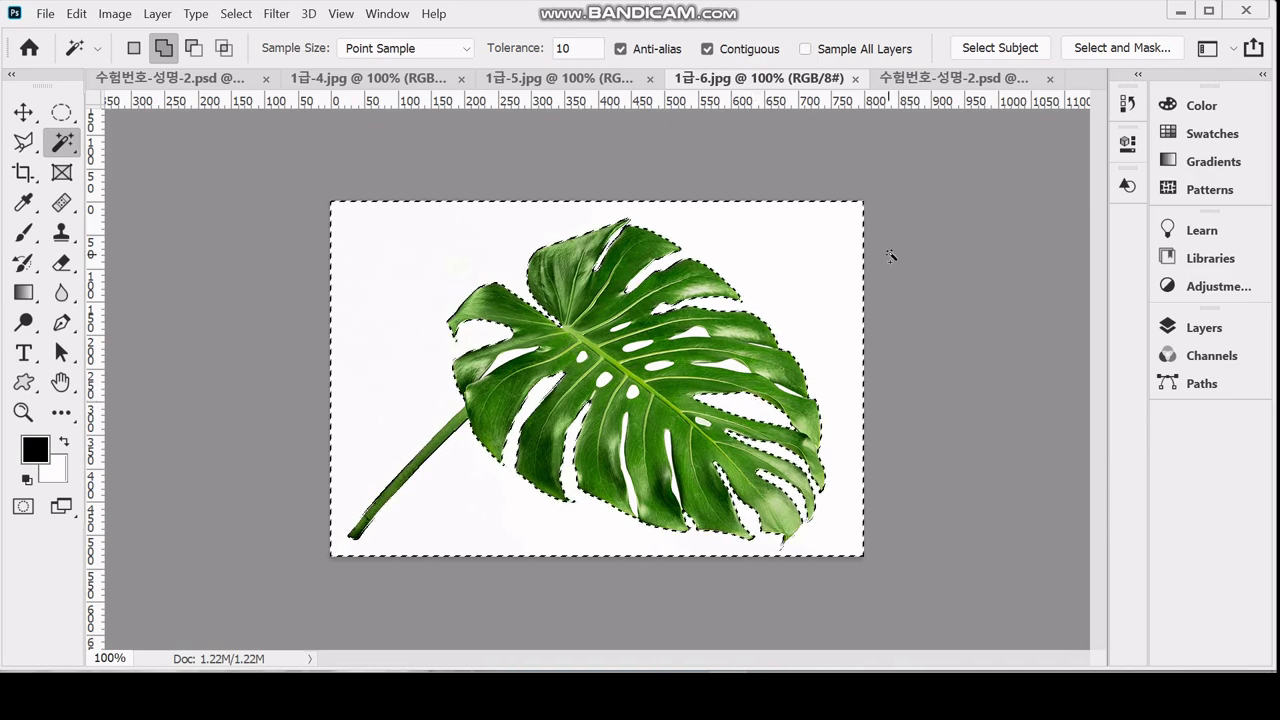
{"action": "key", "text": "ctrl+d"}
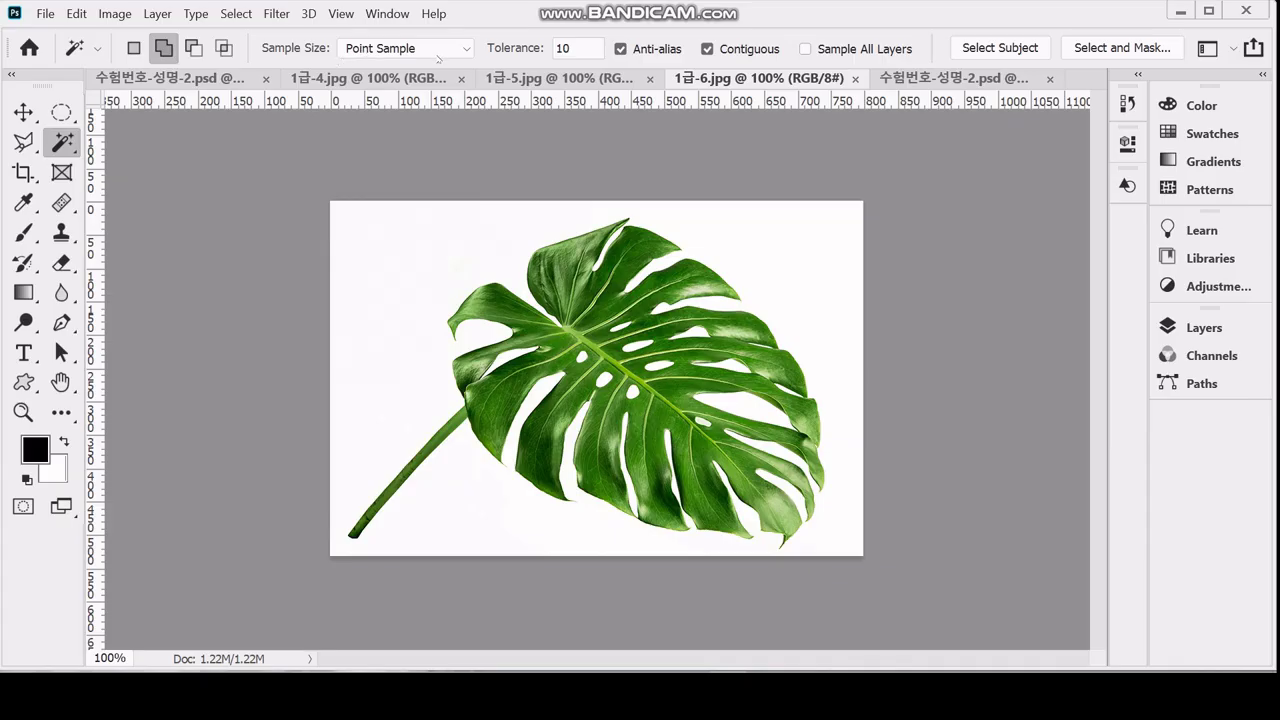
- Select the white background with Magic Wand tolerance 40 and Contiguous off, including the leaf's holes, and invert the selection to the leaf
{"action": "left_click", "coordinate": [507, 49]}
{"action": "type", "text": "40"}
{"action": "key", "text": "Return"}
{"action": "left_click", "coordinate": [721, 54]}
{"action": "left_click", "coordinate": [783, 257]}
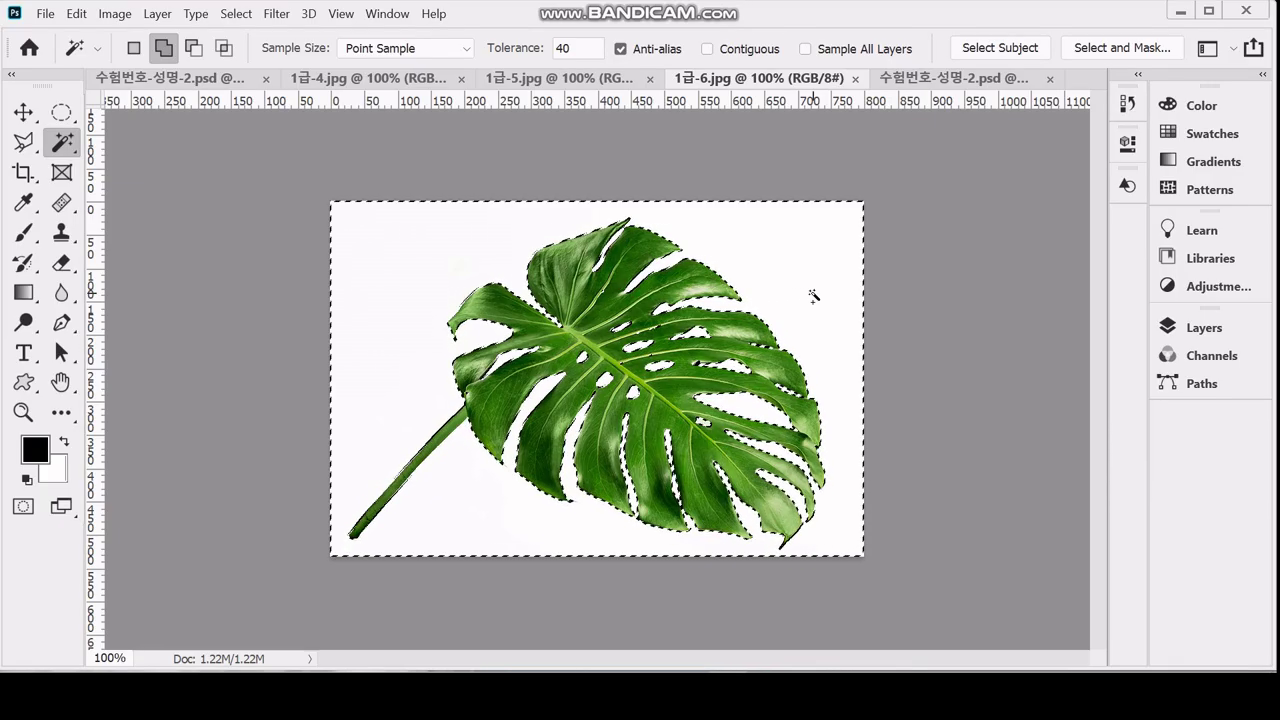
{"action": "left_click", "coordinate": [236, 13]}
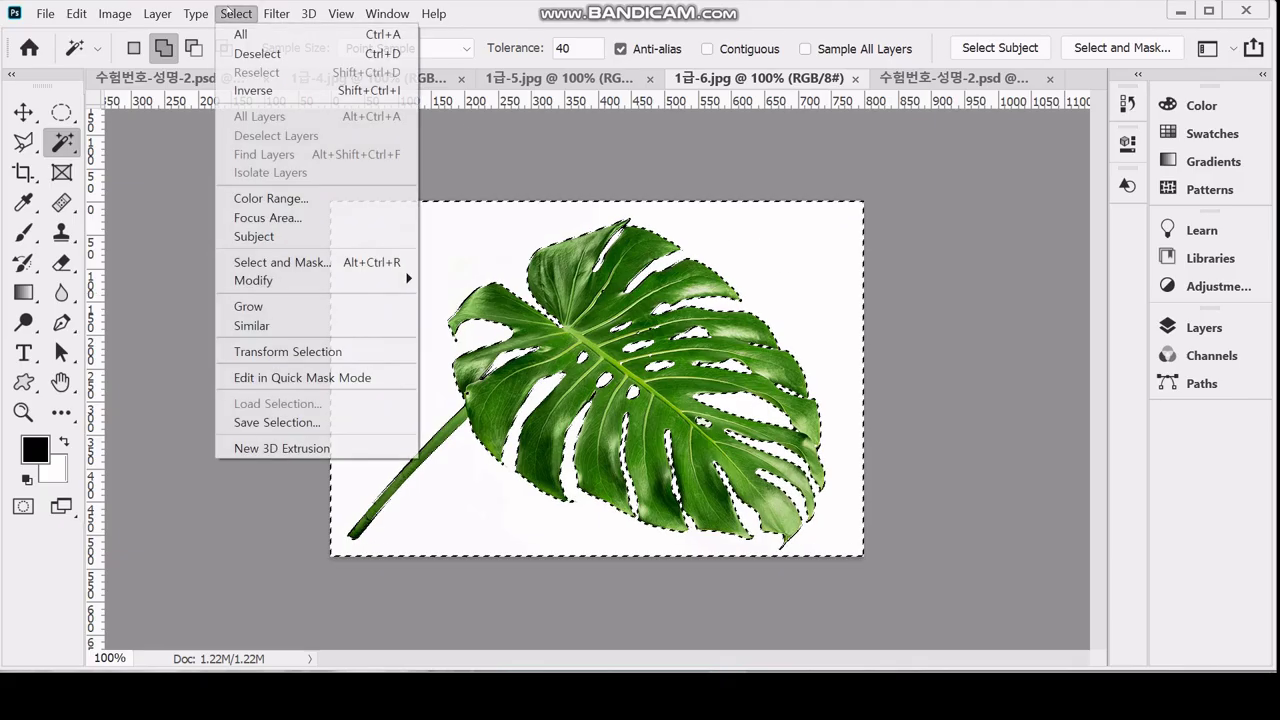
{"action": "left_click", "coordinate": [258, 90]}
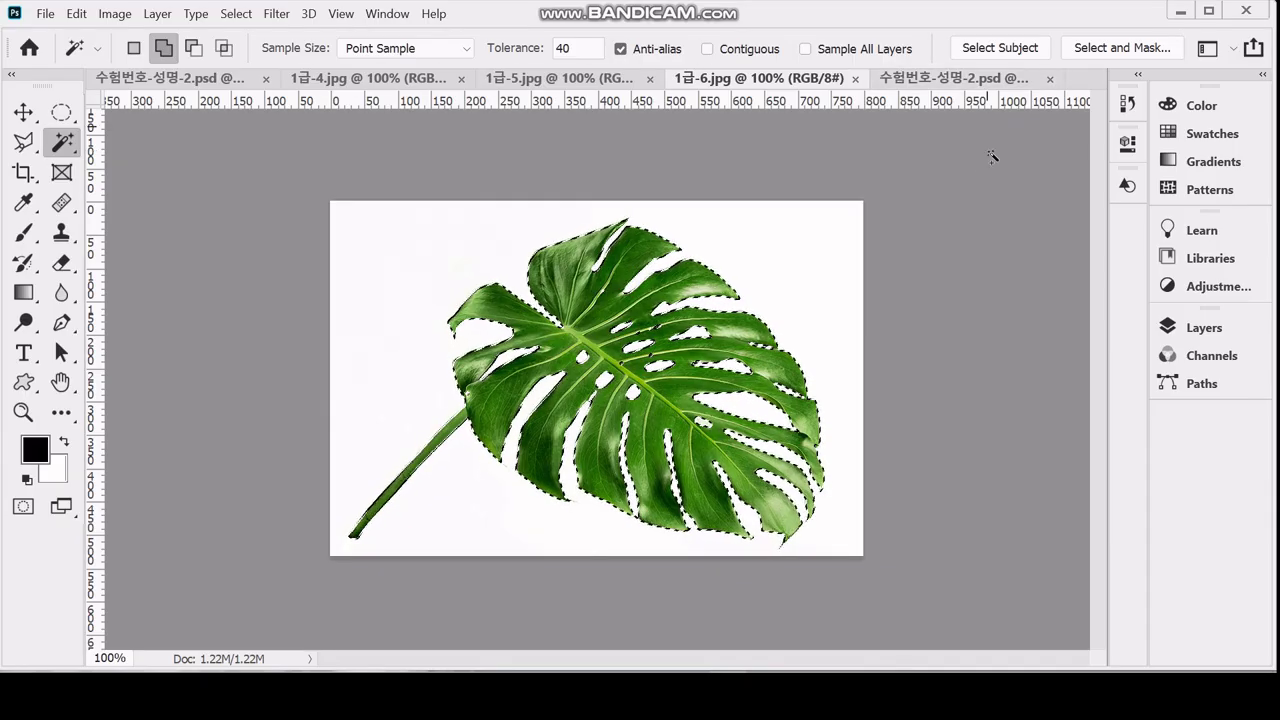
- Copy the selected monstera leaf into 수험번호-성명-2.psd and scale it proportionally to about 56%, placing it near the middle of the canvas
{"action": "left_click", "coordinate": [925, 80]}
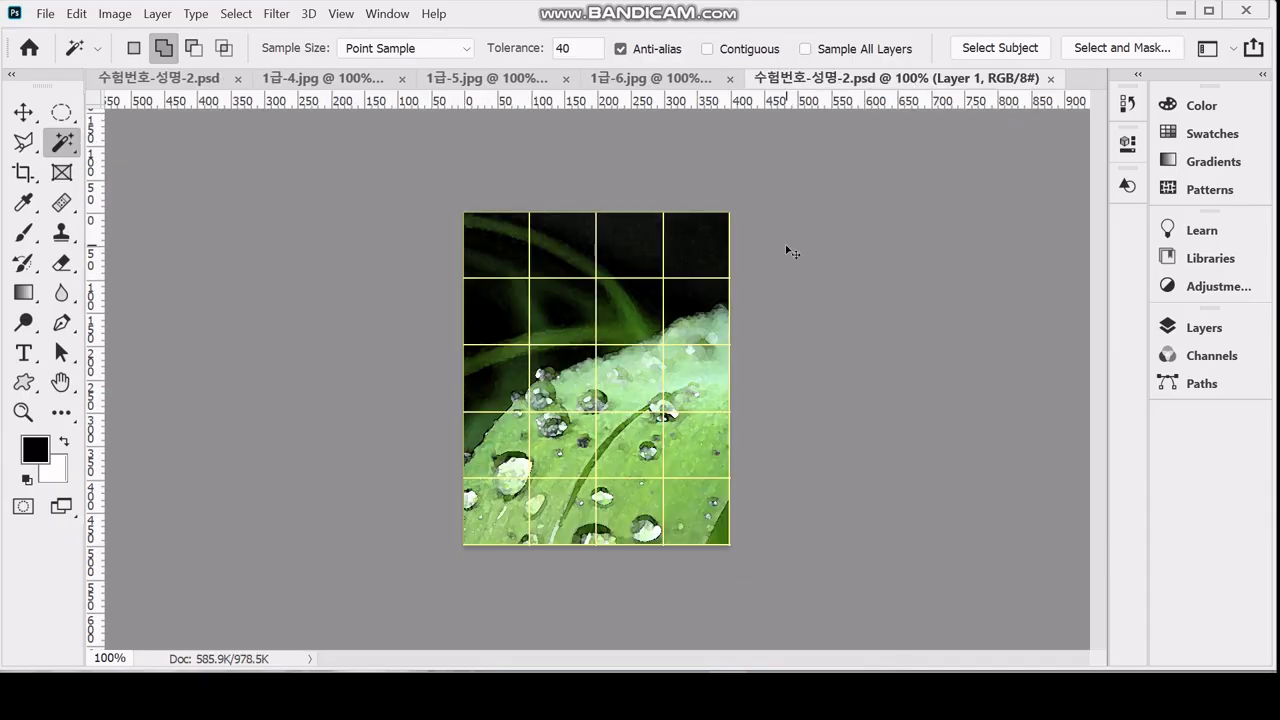
{"action": "left_click_drag", "start_coordinate": [787, 250], "coordinate": [787, 251]}
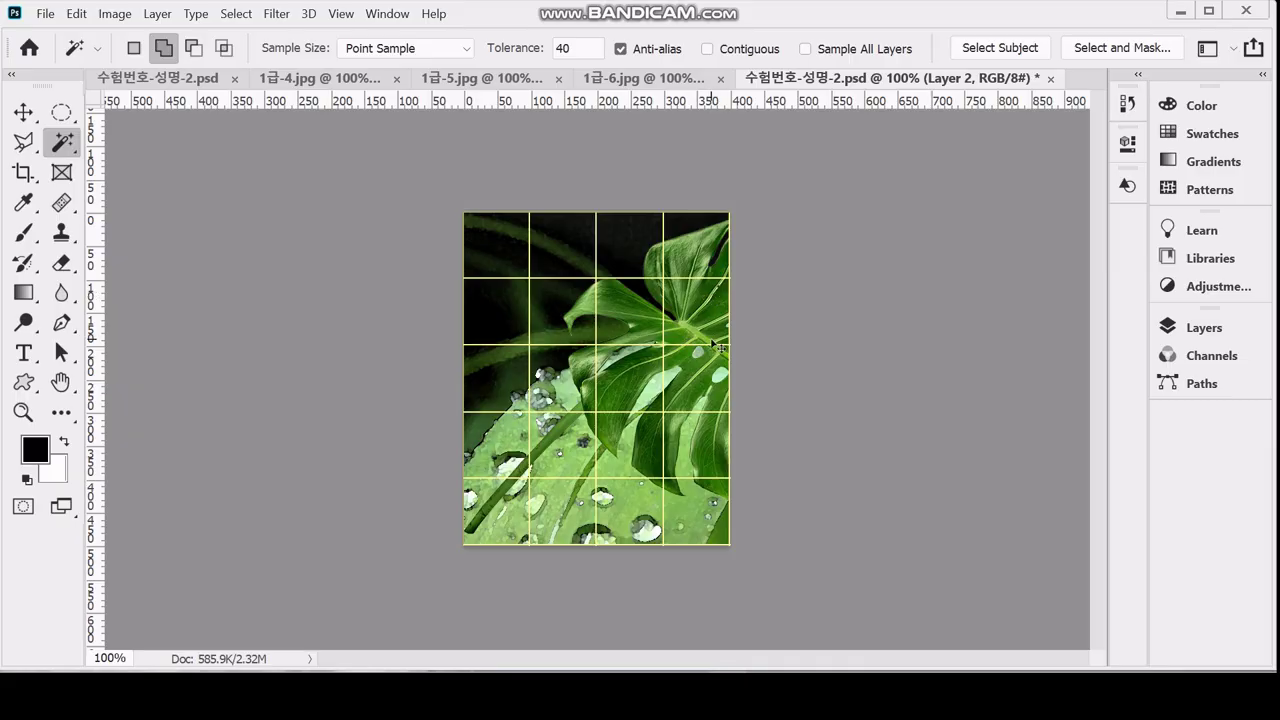
{"action": "key", "text": "ctrl+t"}
{"action": "left_click_drag", "start_coordinate": [730, 317], "coordinate": [624, 312]}
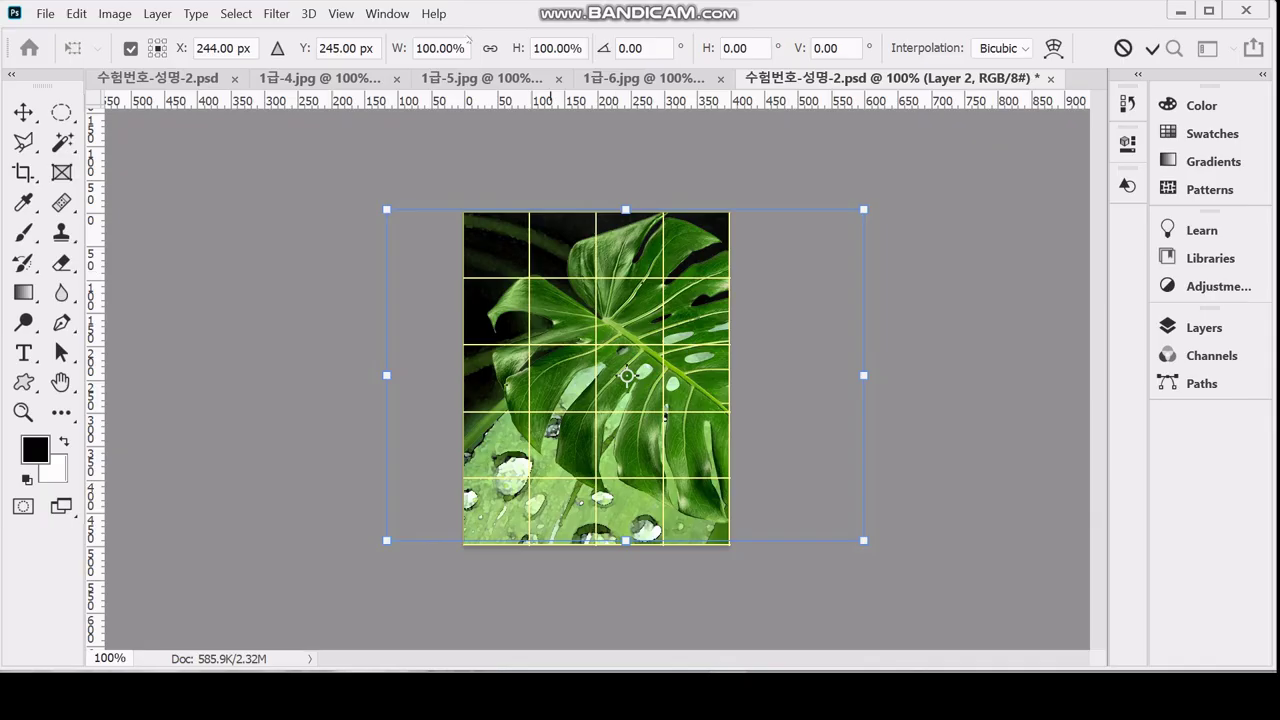
{"action": "left_click", "coordinate": [490, 48]}
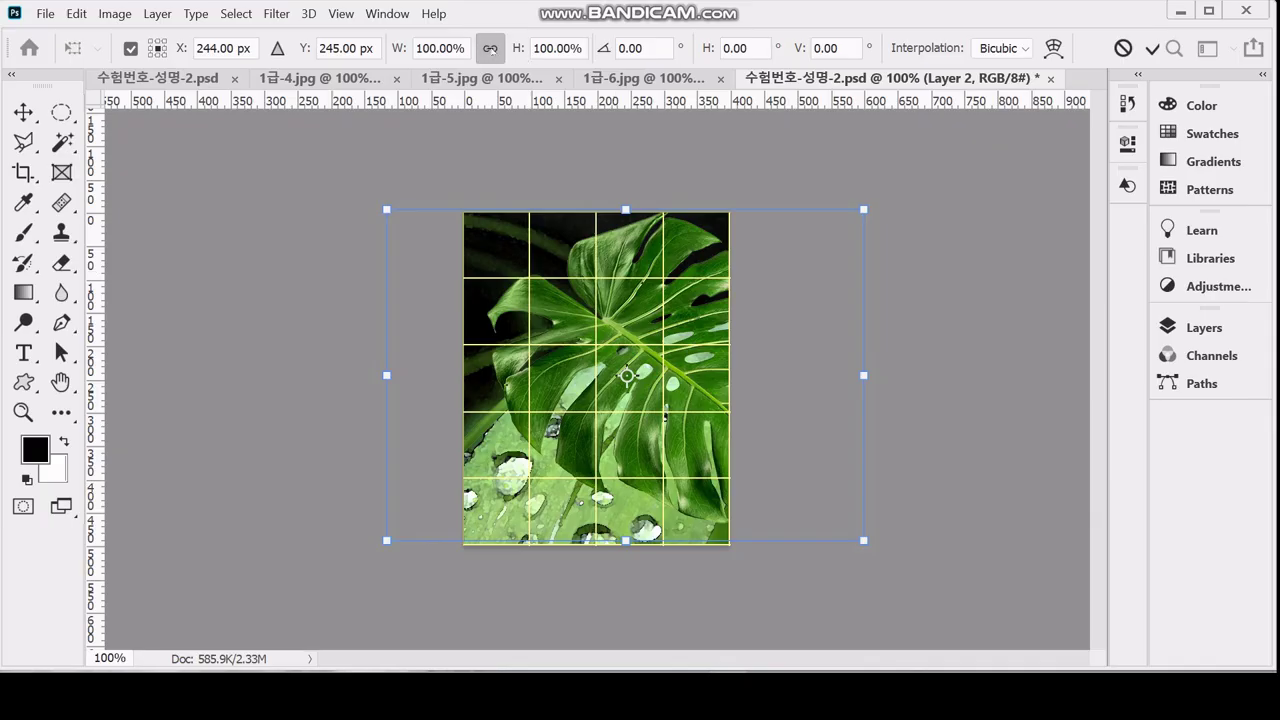
{"action": "left_click_drag", "start_coordinate": [866, 210], "coordinate": [659, 304]}
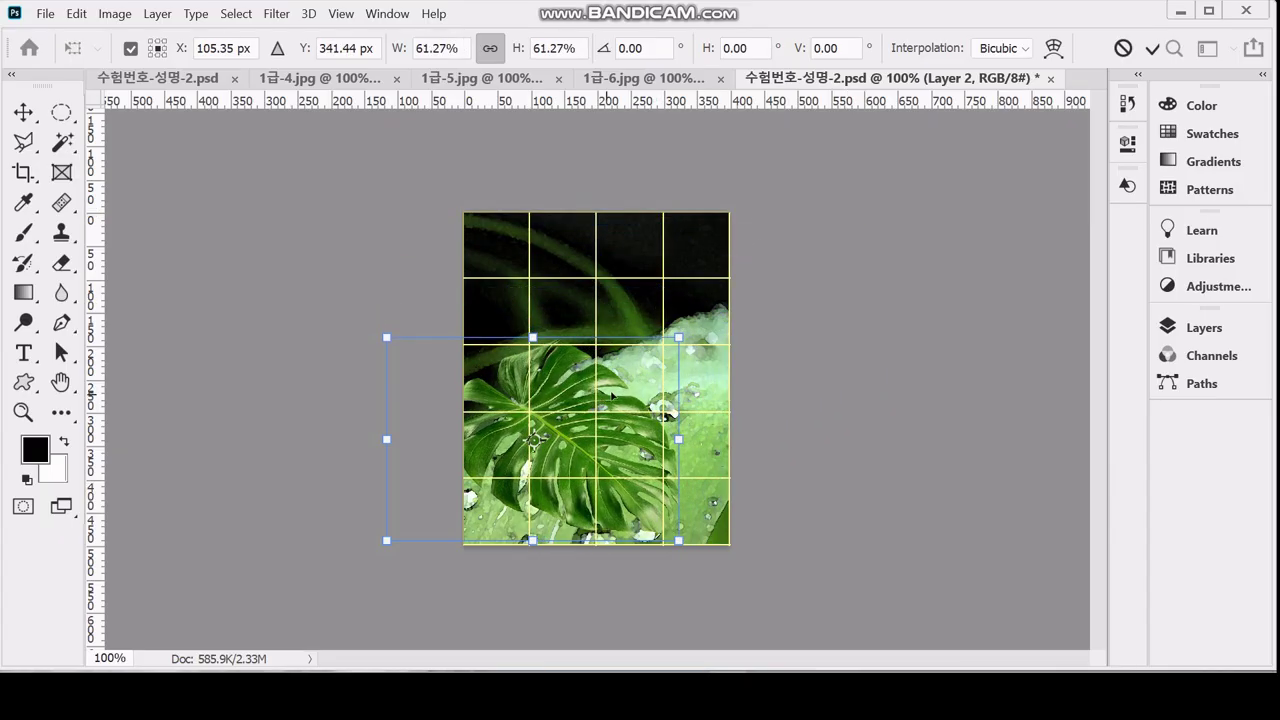
{"action": "left_click_drag", "start_coordinate": [612, 396], "coordinate": [675, 331]}
{"action": "left_click_drag", "start_coordinate": [740, 273], "coordinate": [714, 292]}
{"action": "left_click_drag", "start_coordinate": [646, 368], "coordinate": [658, 344]}
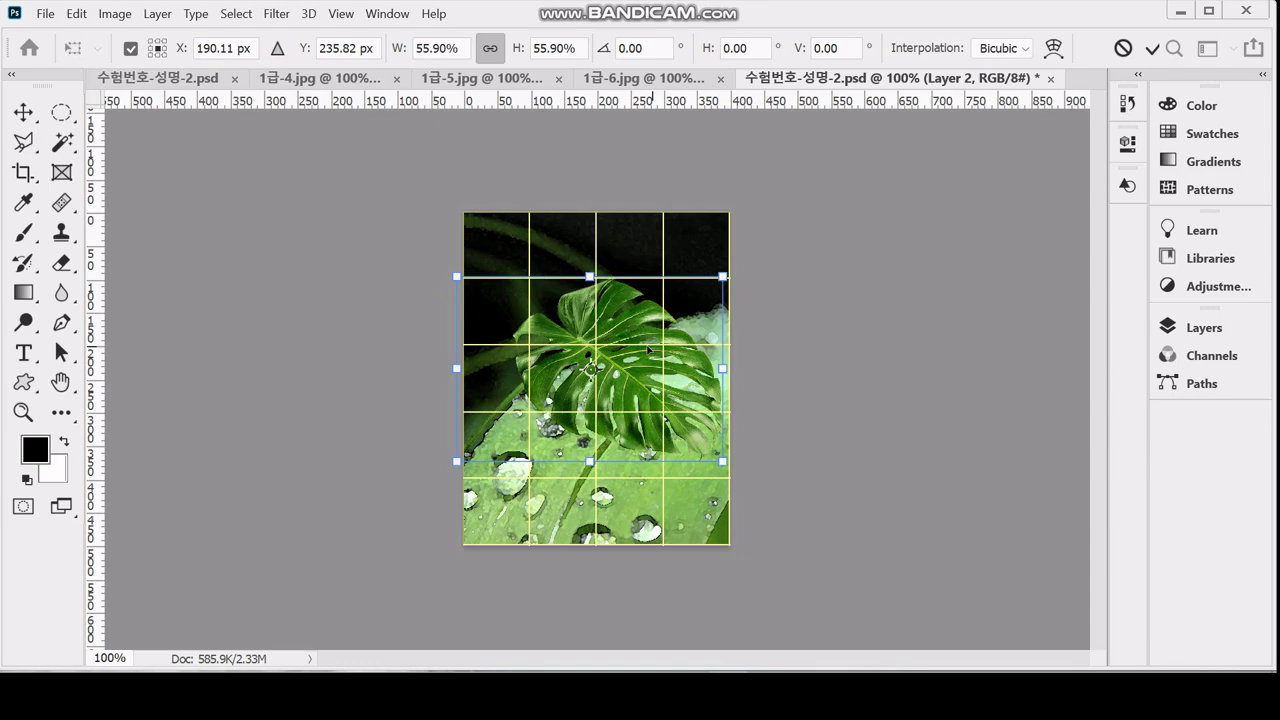
- Flip the leaf horizontally and scale it down proportionally to about 50%
{"action": "right_click", "coordinate": [619, 305]}
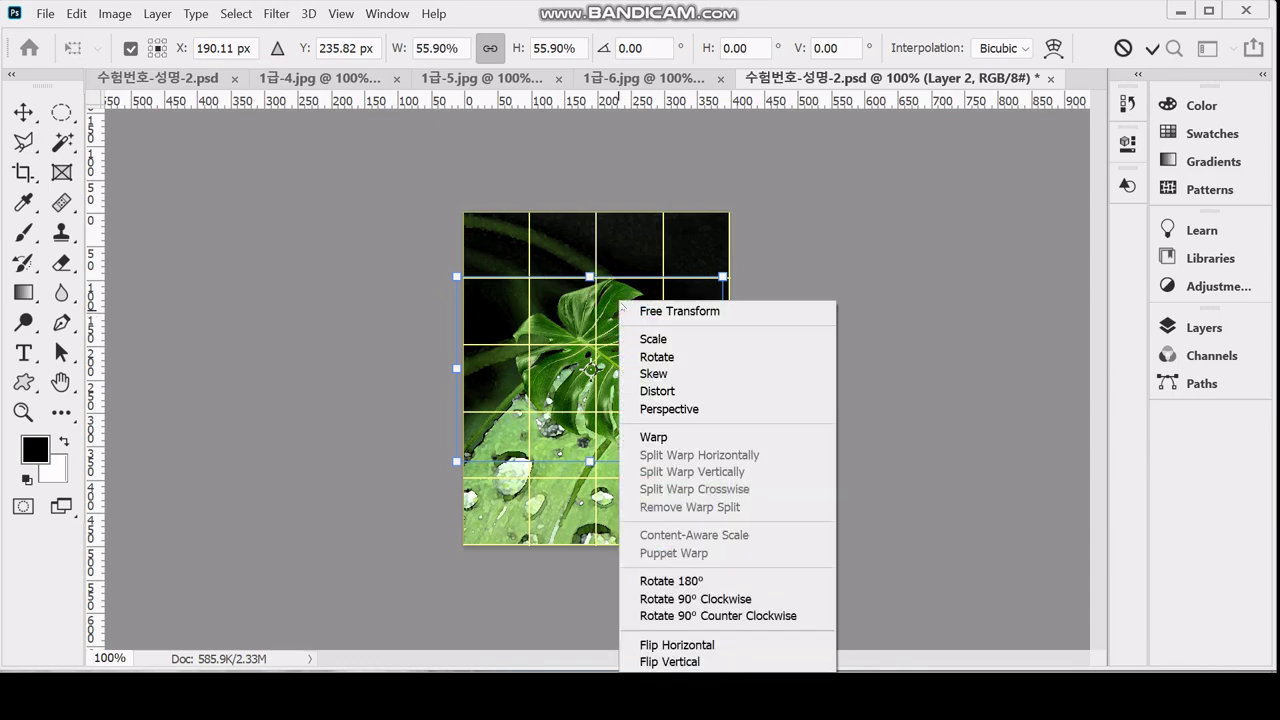
{"action": "left_click", "coordinate": [733, 647]}
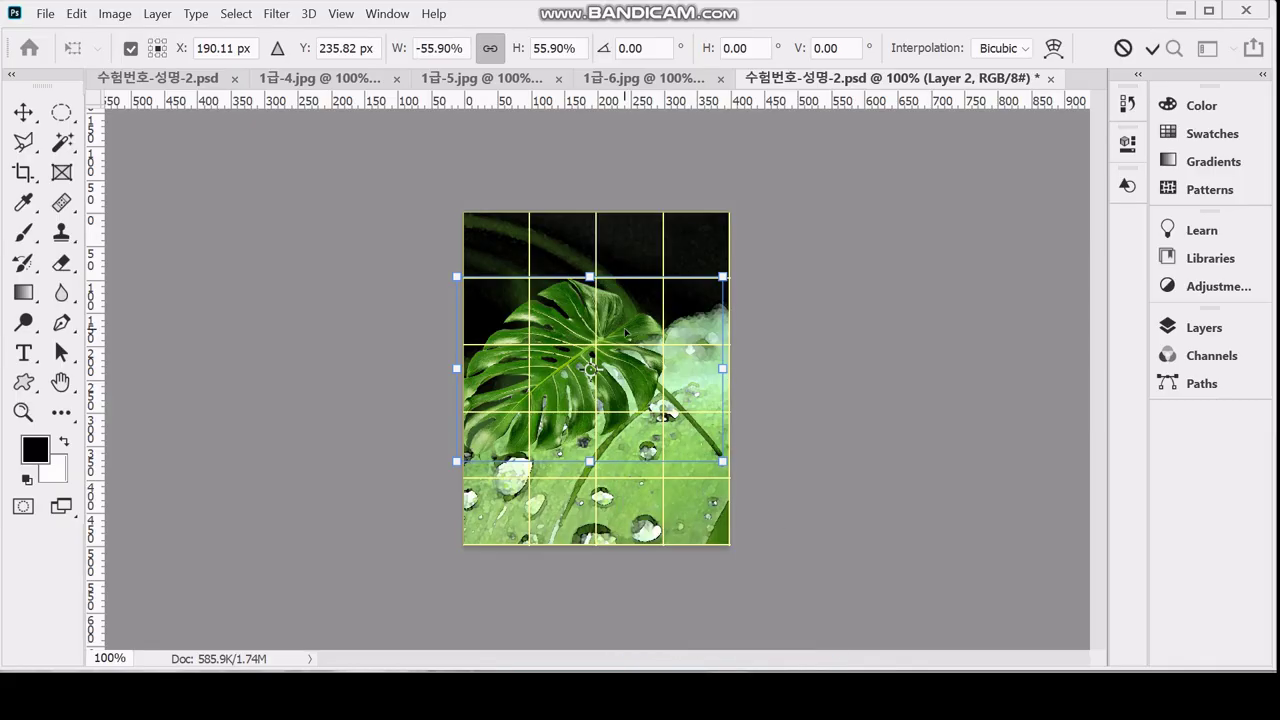
{"action": "left_click_drag", "start_coordinate": [625, 332], "coordinate": [638, 331]}
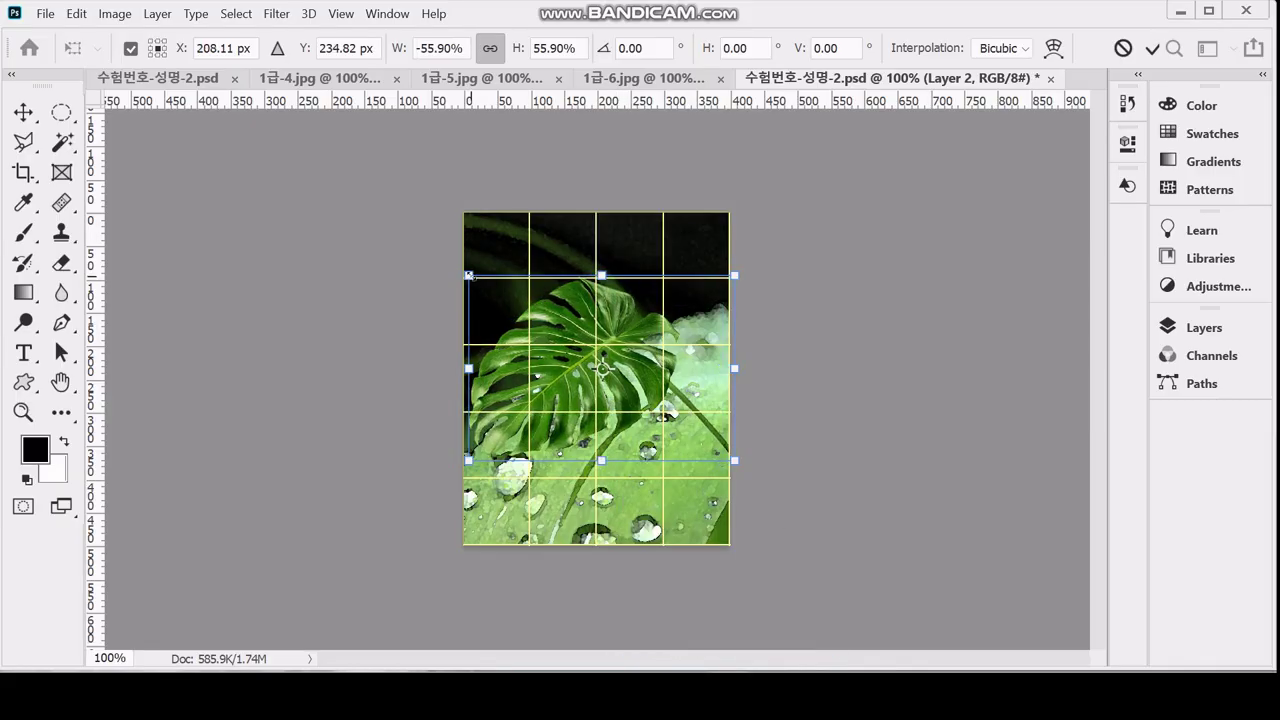
{"action": "left_click_drag", "start_coordinate": [470, 274], "coordinate": [510, 269]}
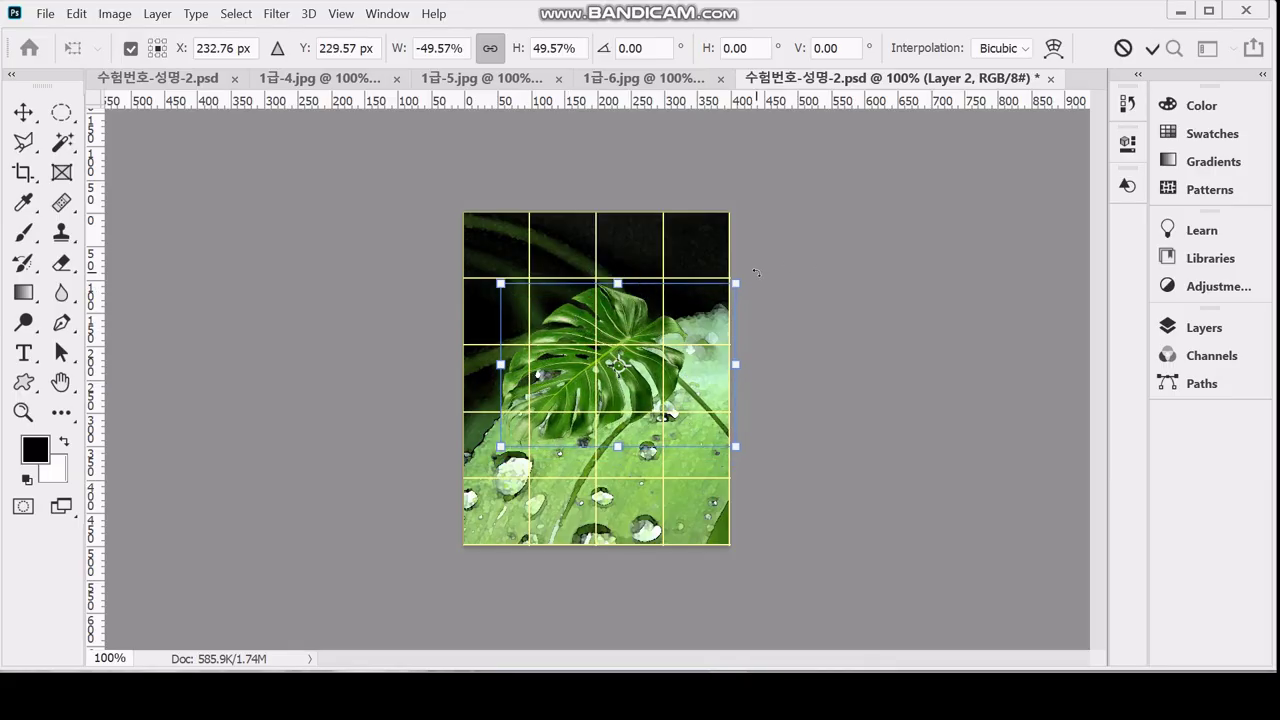
- Rotate the leaf about 18° clockwise, shift it slightly to the right of the canvas centre, and save the file
{"action": "left_click_drag", "start_coordinate": [756, 272], "coordinate": [760, 322]}
{"action": "left_click_drag", "start_coordinate": [623, 343], "coordinate": [651, 344]}
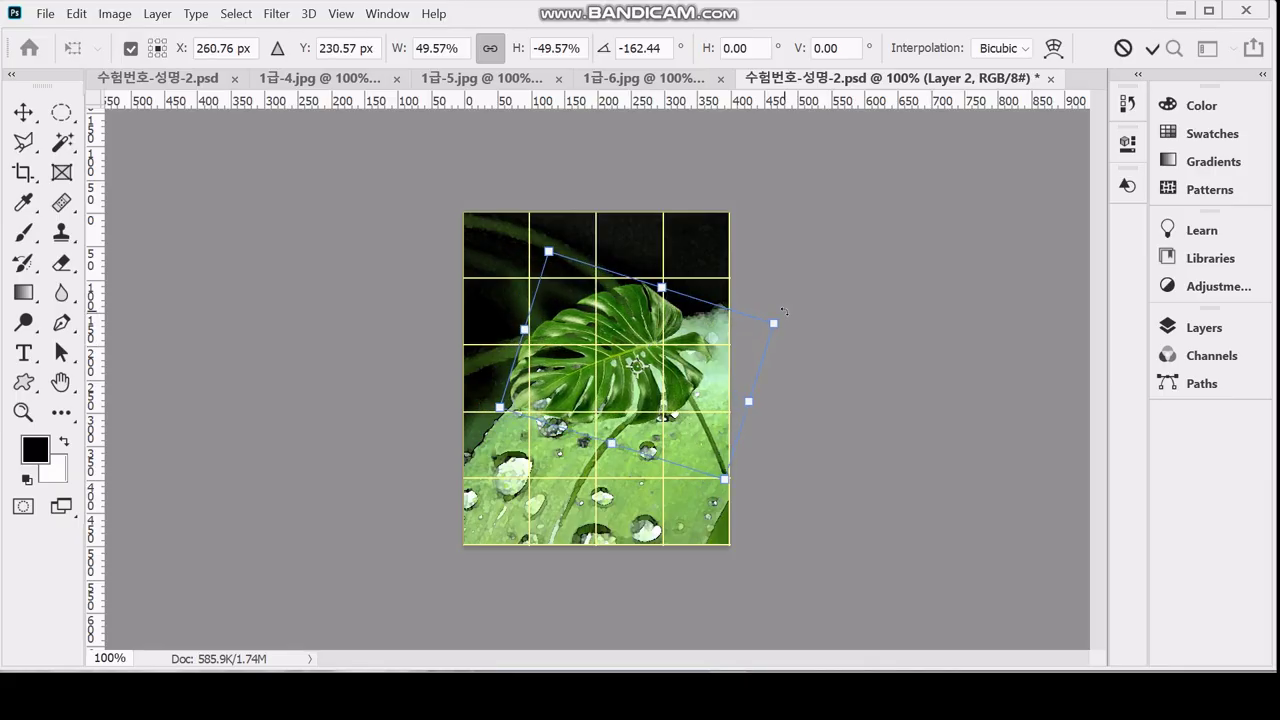
{"action": "key", "text": "Return"}
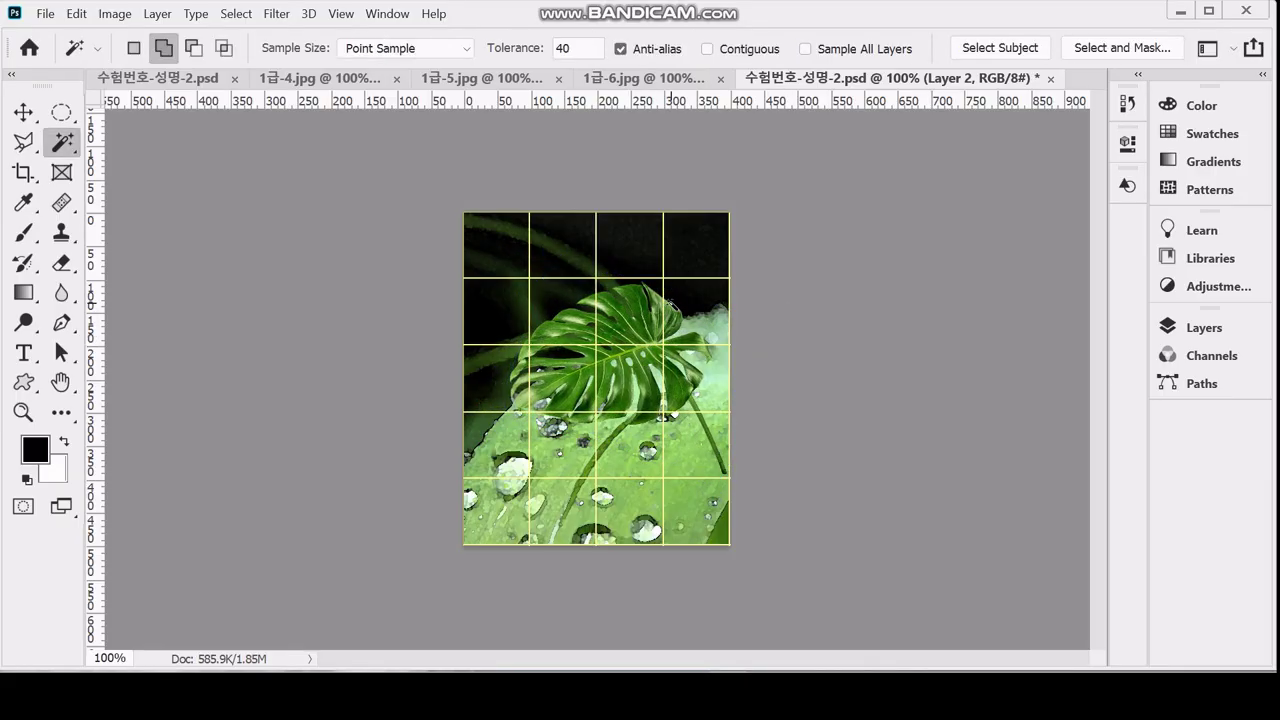
{"action": "key", "text": "ctrl+s"}
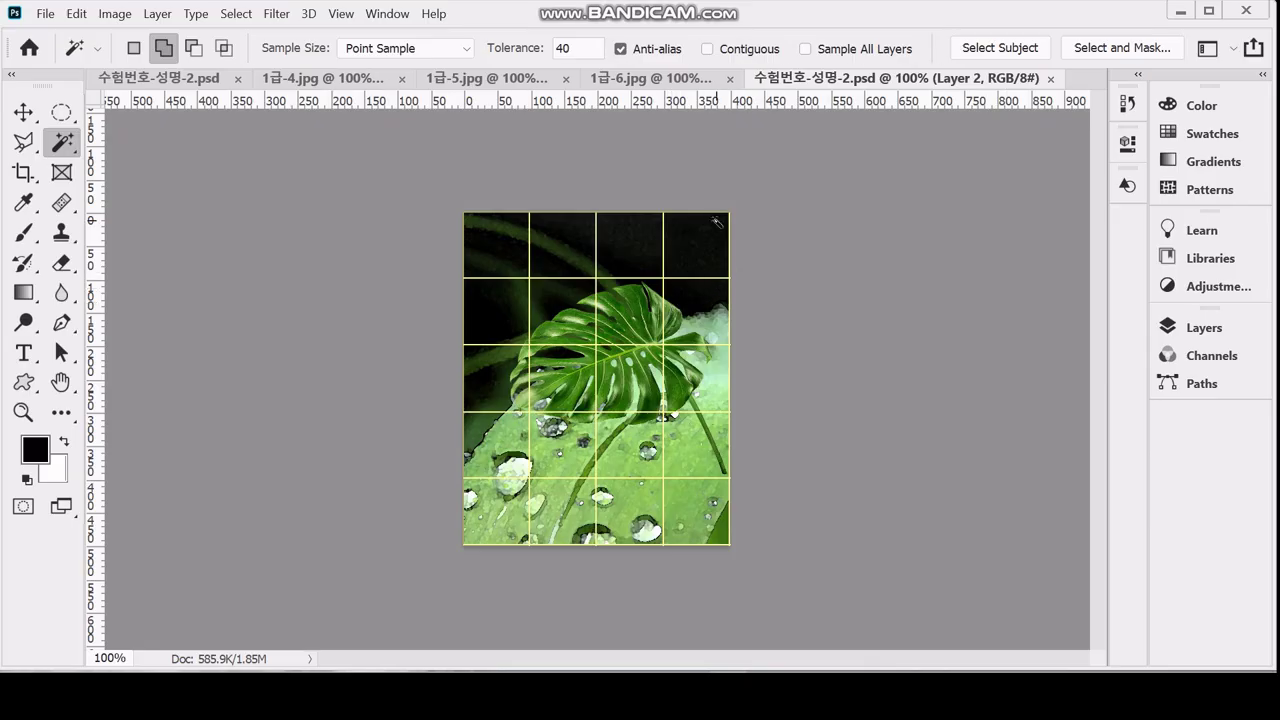
- Apply an Inner Glow with a size of 7 px to the leaf layer and save the file
{"action": "left_click", "coordinate": [1203, 327]}
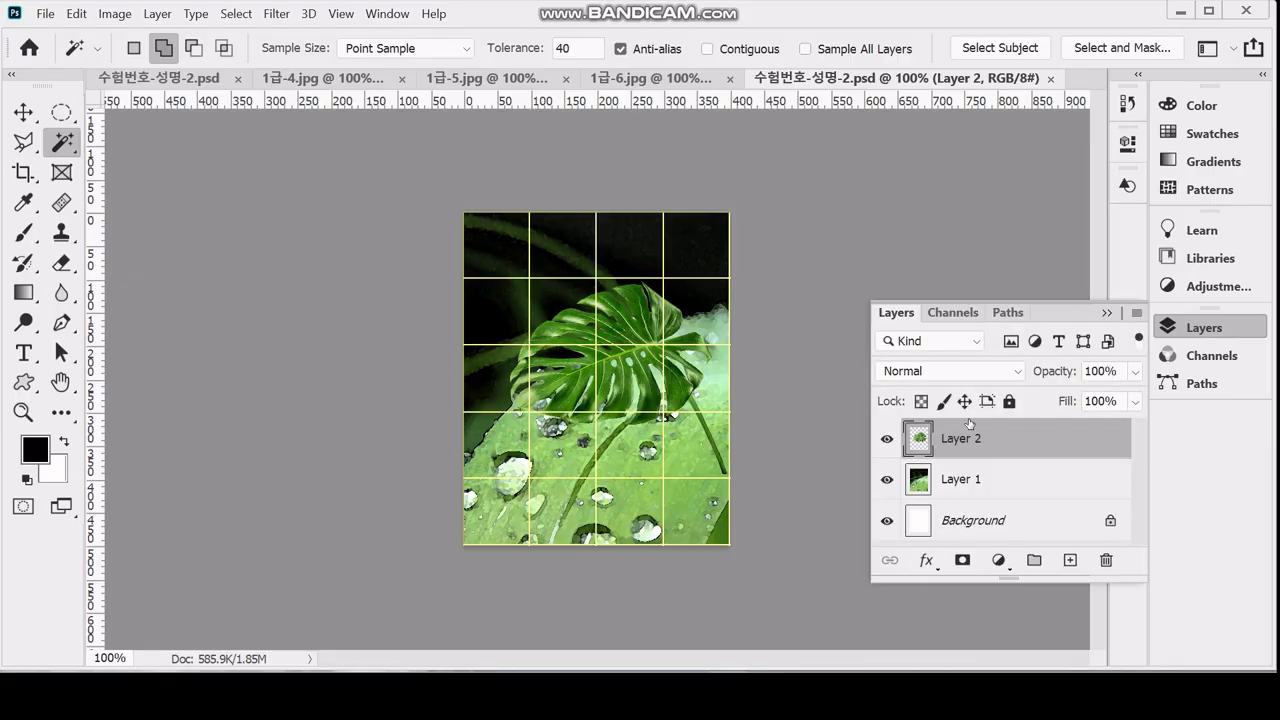
{"action": "left_click", "coordinate": [926, 561]}
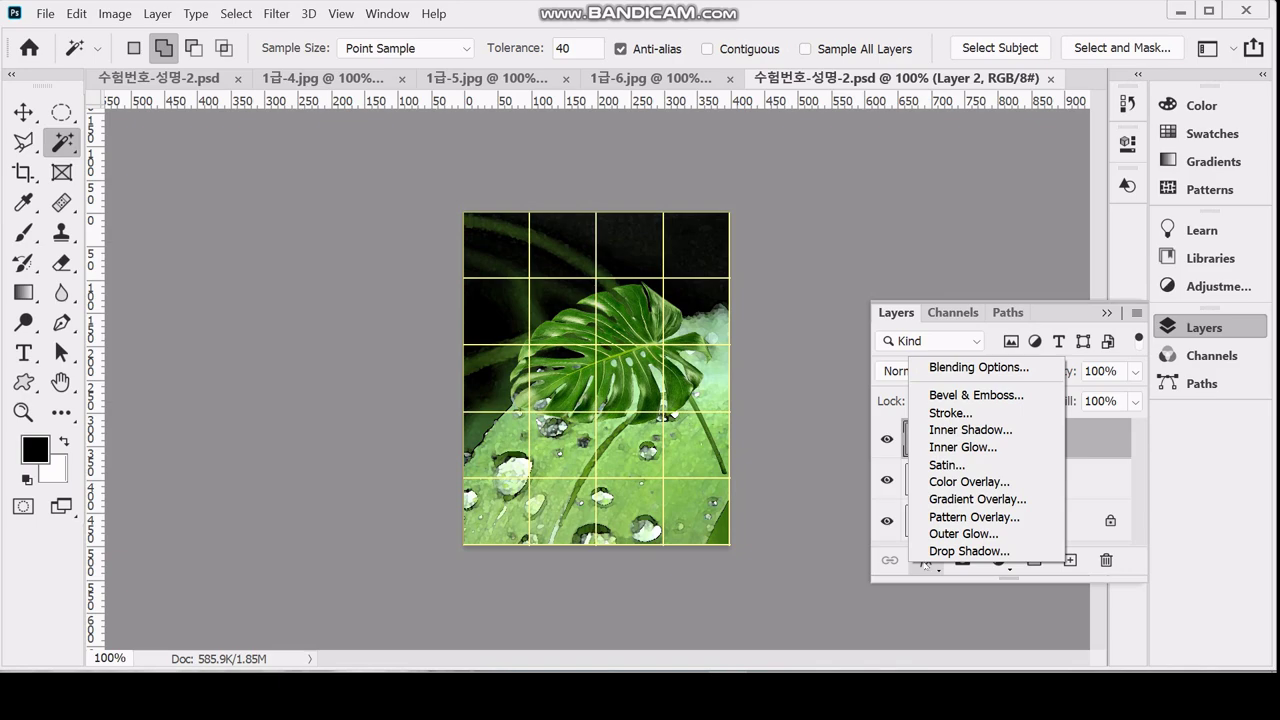
{"action": "left_click", "coordinate": [986, 449]}
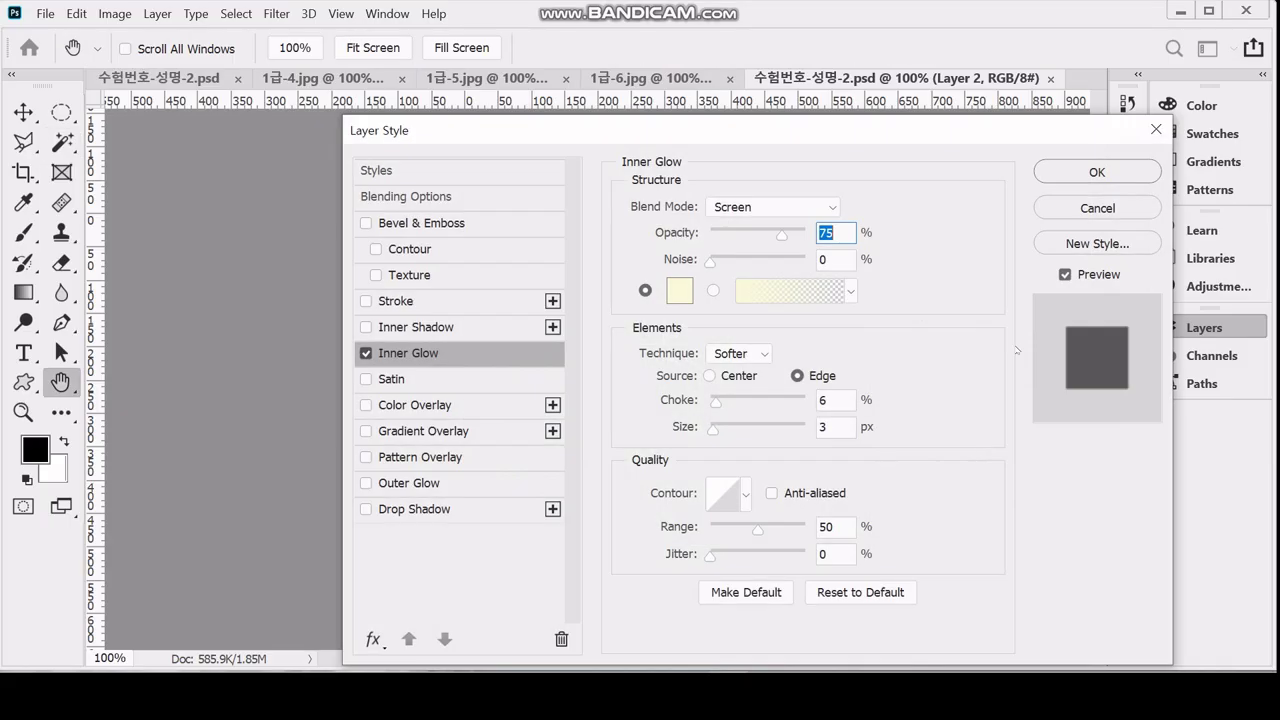
{"action": "left_click_drag", "start_coordinate": [513, 123], "coordinate": [756, 80]}
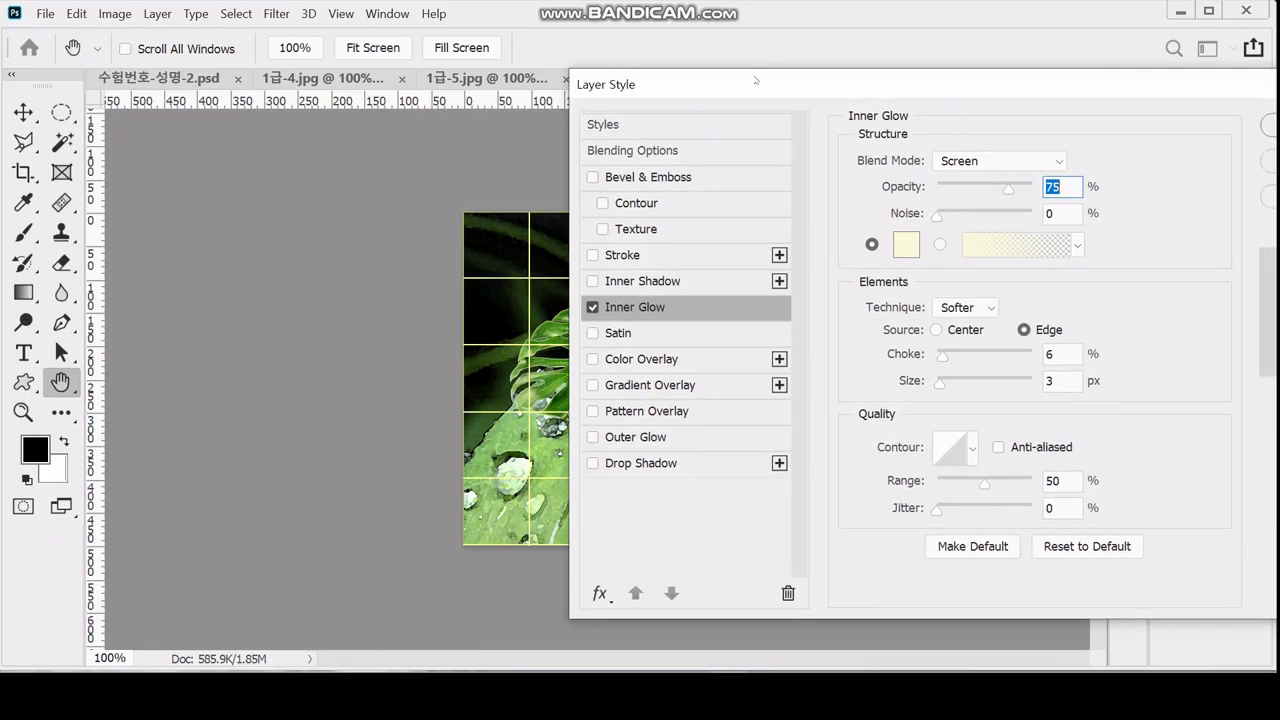
{"action": "left_click", "coordinate": [1066, 383]}
{"action": "key", "text": "Up"}
{"action": "key", "text": "Up"}
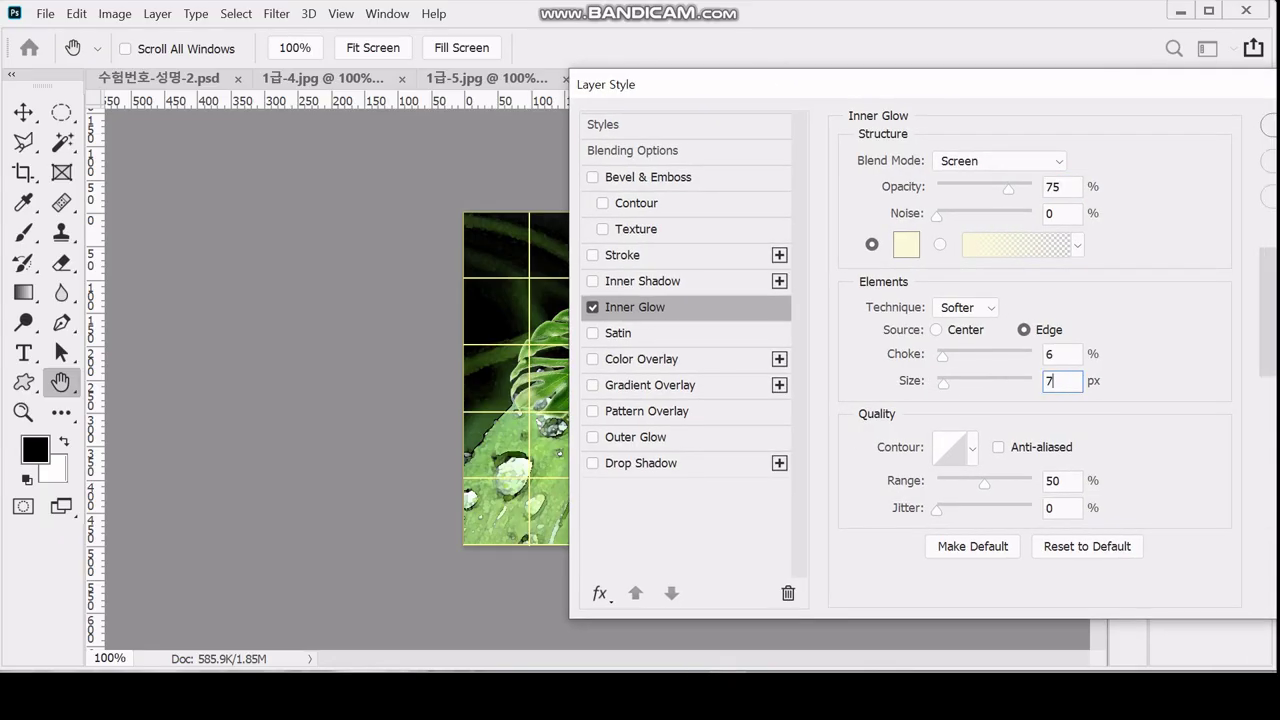
{"action": "key", "text": "Up"}
{"action": "key", "text": "Up"}
{"action": "key", "text": "w"}
{"action": "key", "text": "Return"}
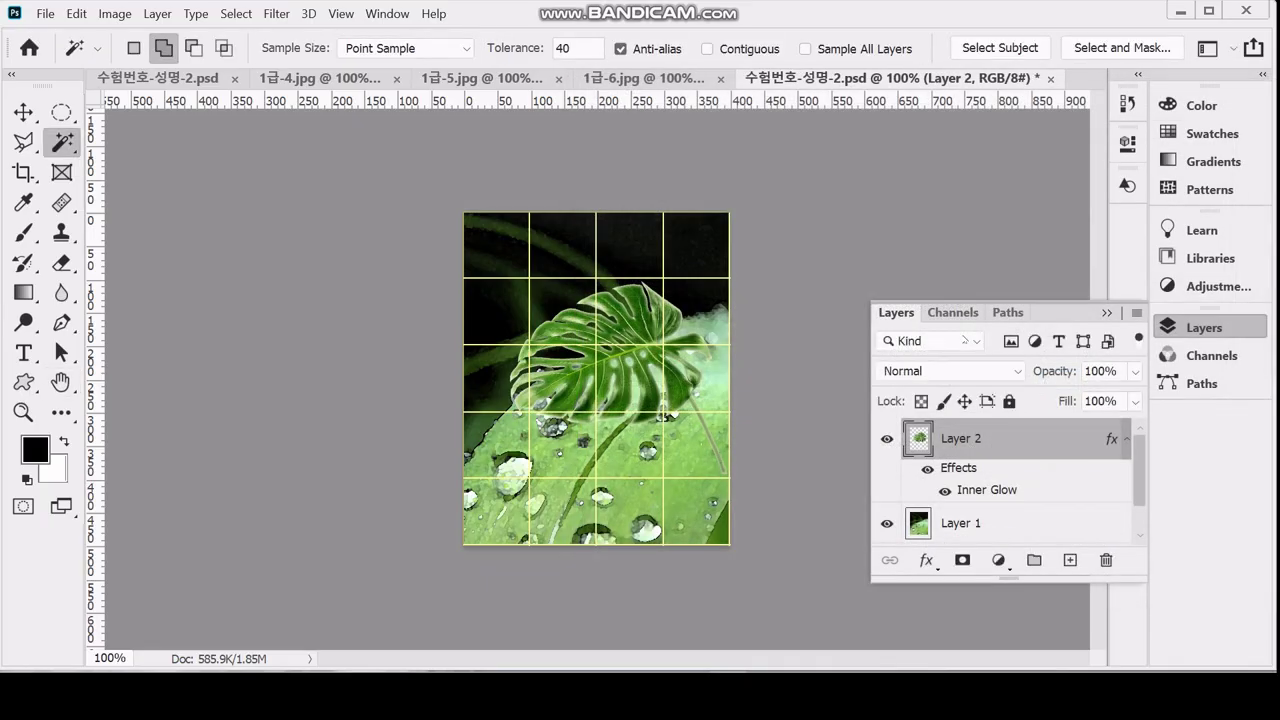
{"action": "key", "text": "ctrl+s"}
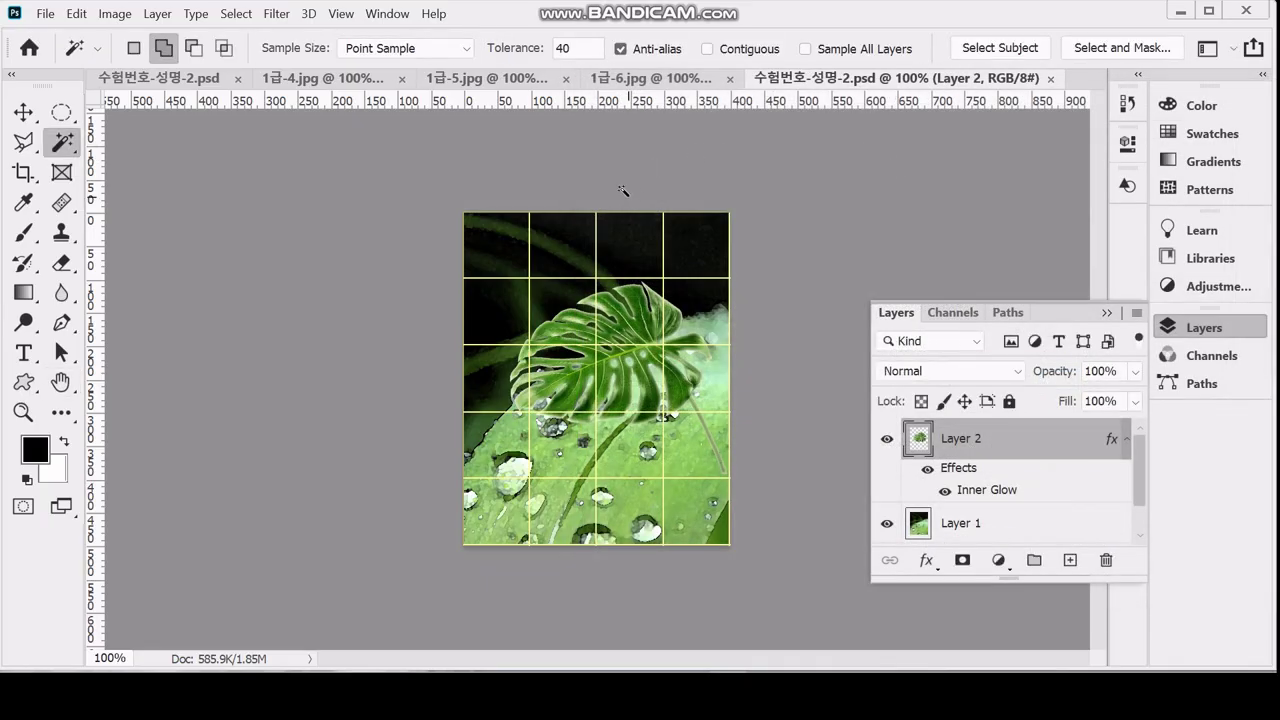
- Bring up the frog image 1급-5.jpg and select the whole frog with the Object Selection tool in Rectangle mode
{"action": "left_click", "coordinate": [603, 80]}
{"action": "left_click", "coordinate": [578, 77]}
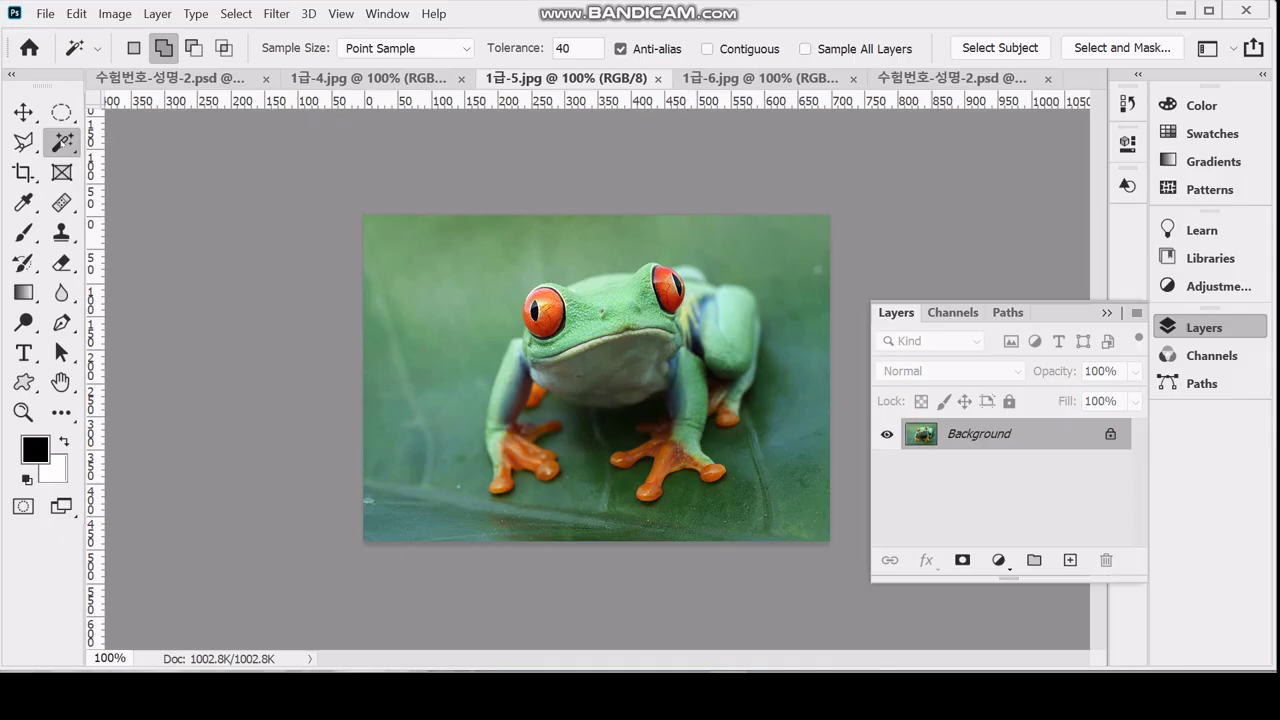
{"action": "left_click", "coordinate": [63, 144]}
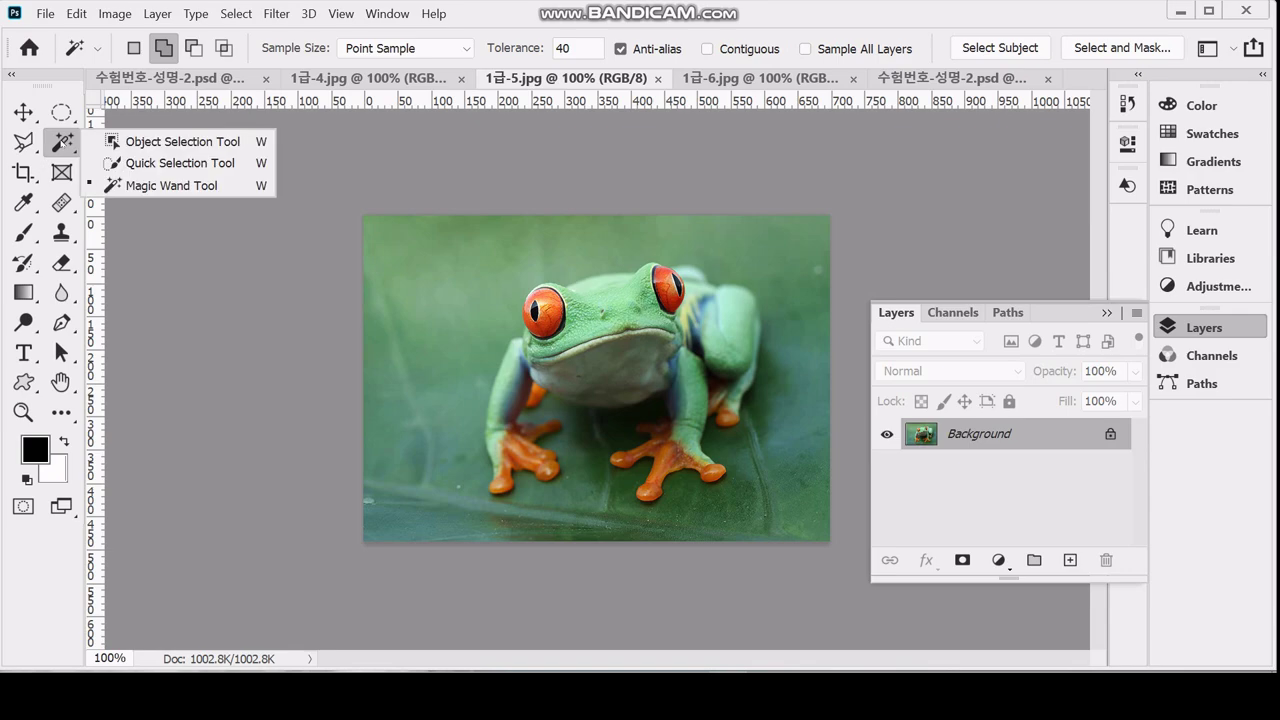
{"action": "left_click", "coordinate": [114, 141]}
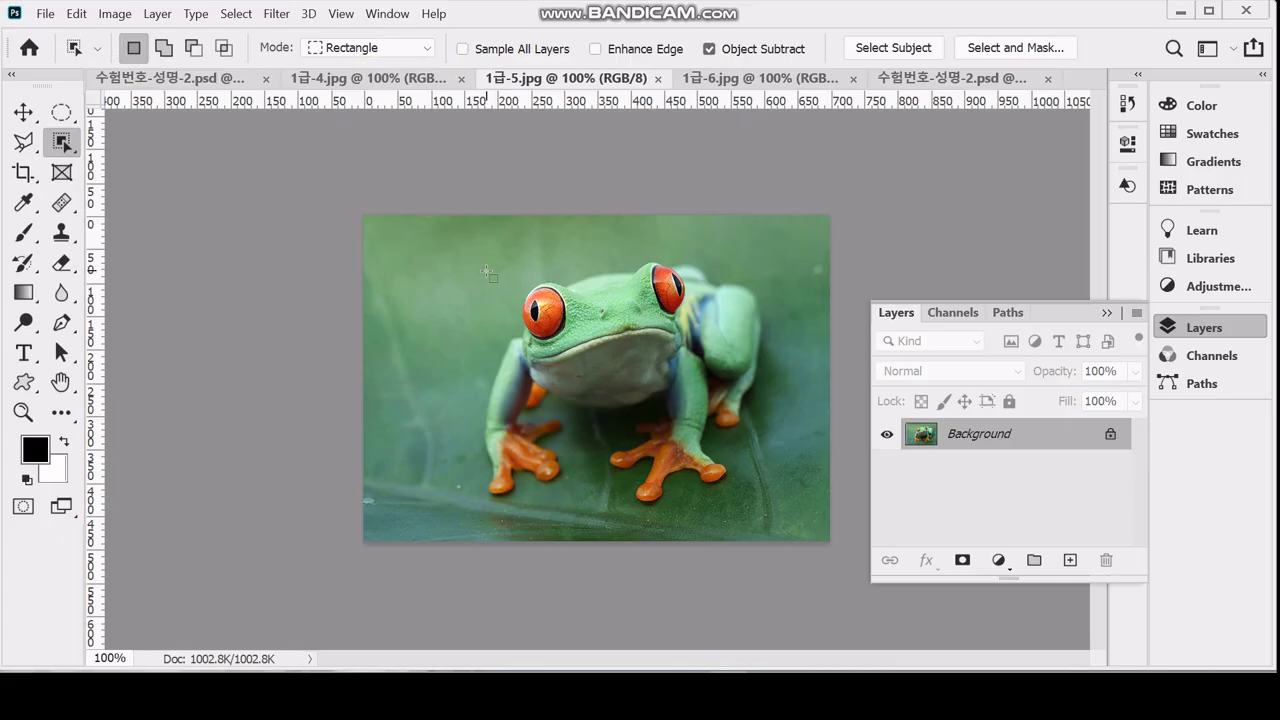
{"action": "left_click_drag", "start_coordinate": [466, 248], "coordinate": [793, 526]}
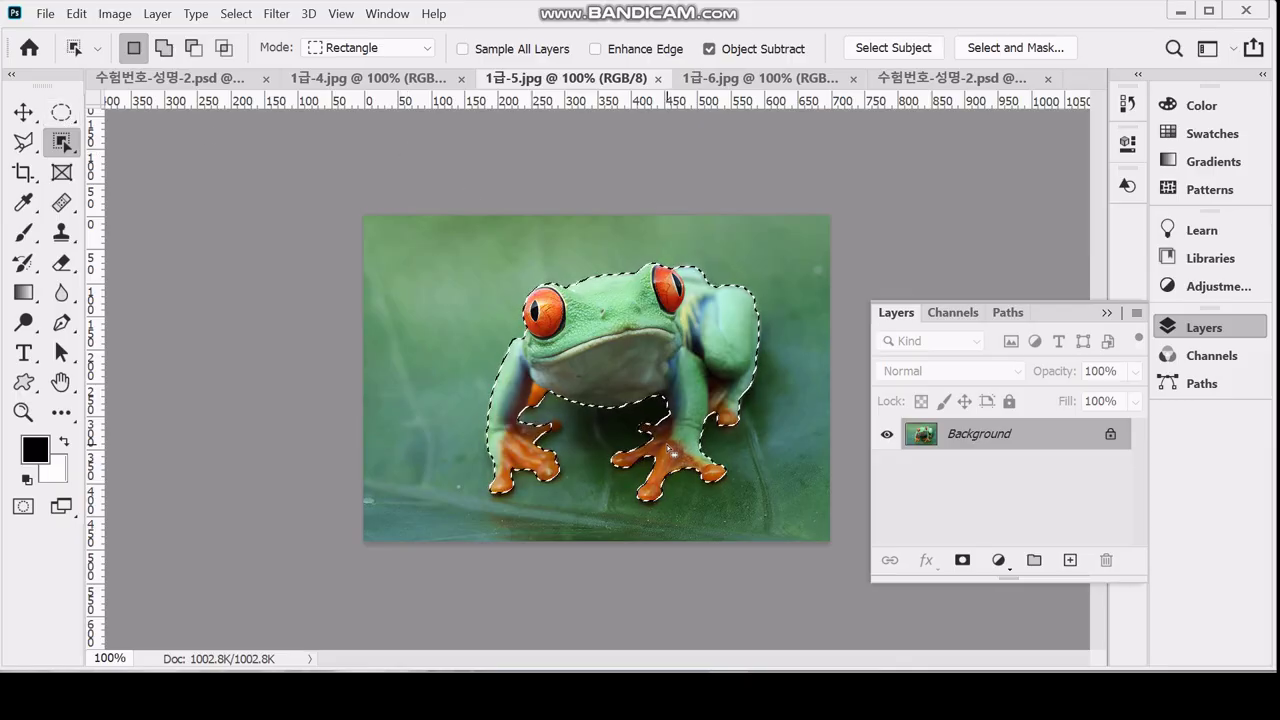
- Add the missing inner toe tip of the frog's left-hand front foot to the selection with the Quick Selection tool at brush size 9
{"action": "scroll", "coordinate": [635, 441], "scroll_direction": "up", "scroll_amount": 1}
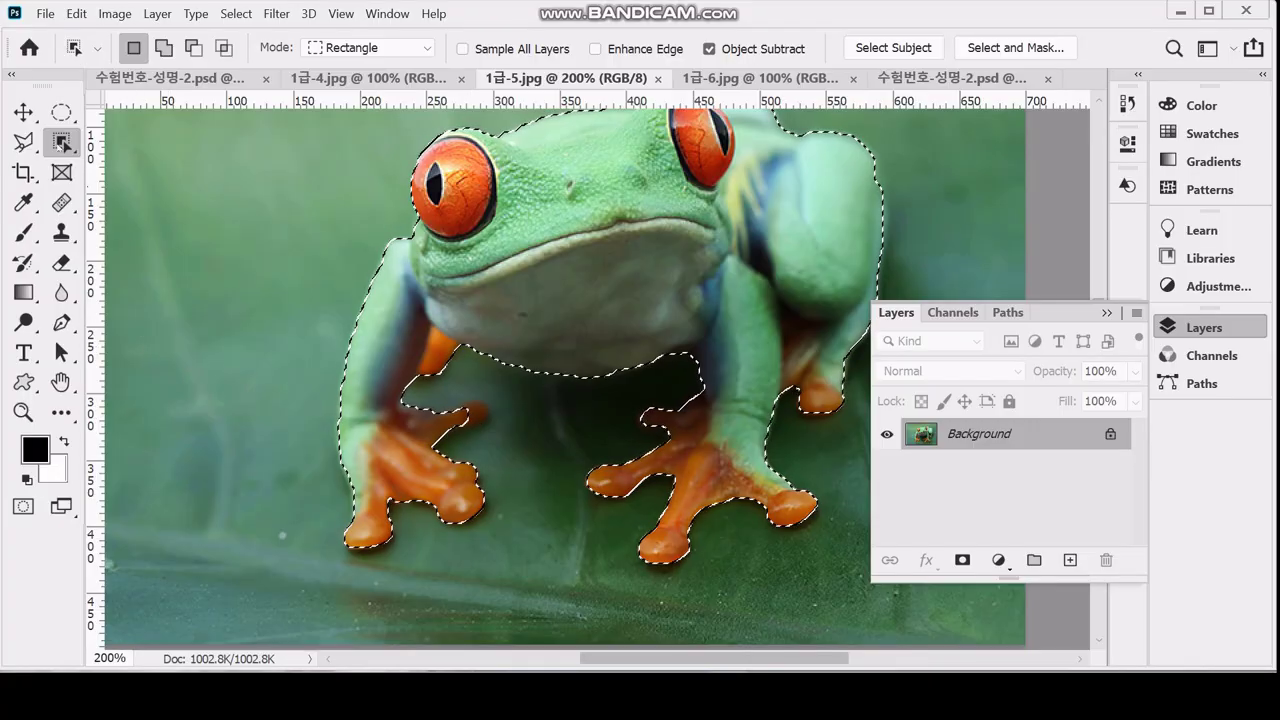
{"action": "left_click", "coordinate": [62, 143]}
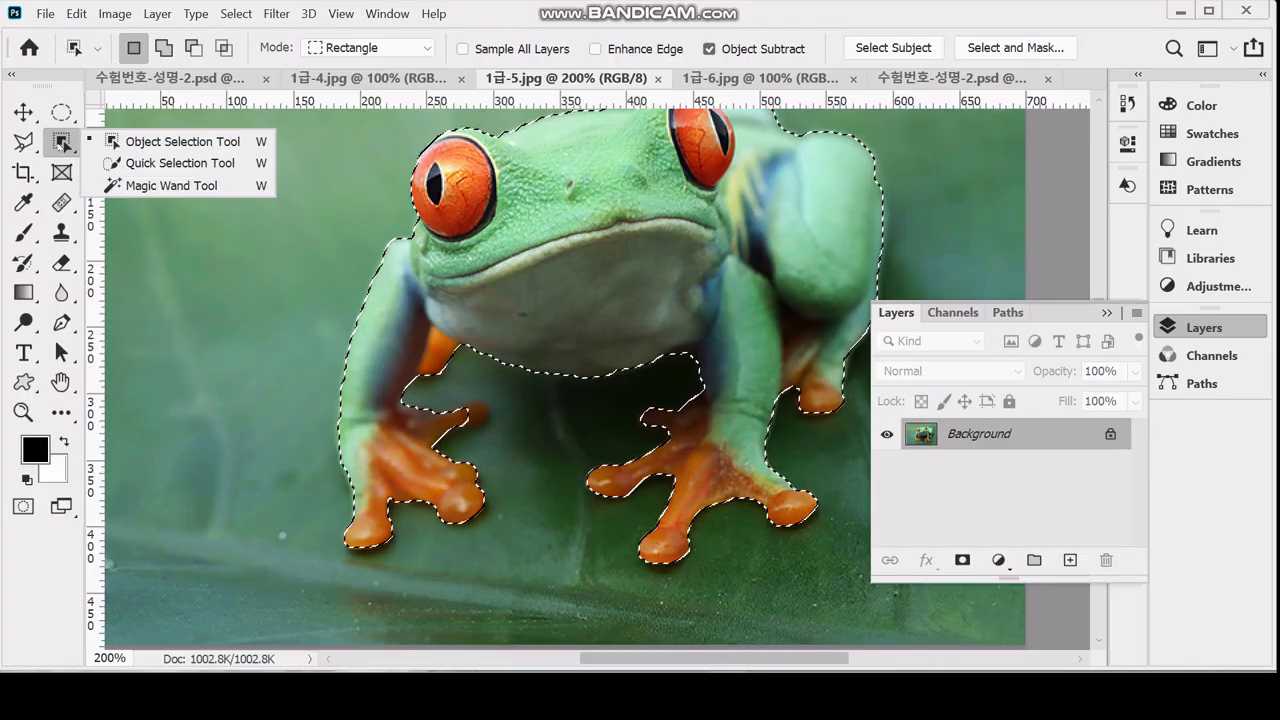
{"action": "left_click", "coordinate": [140, 162]}
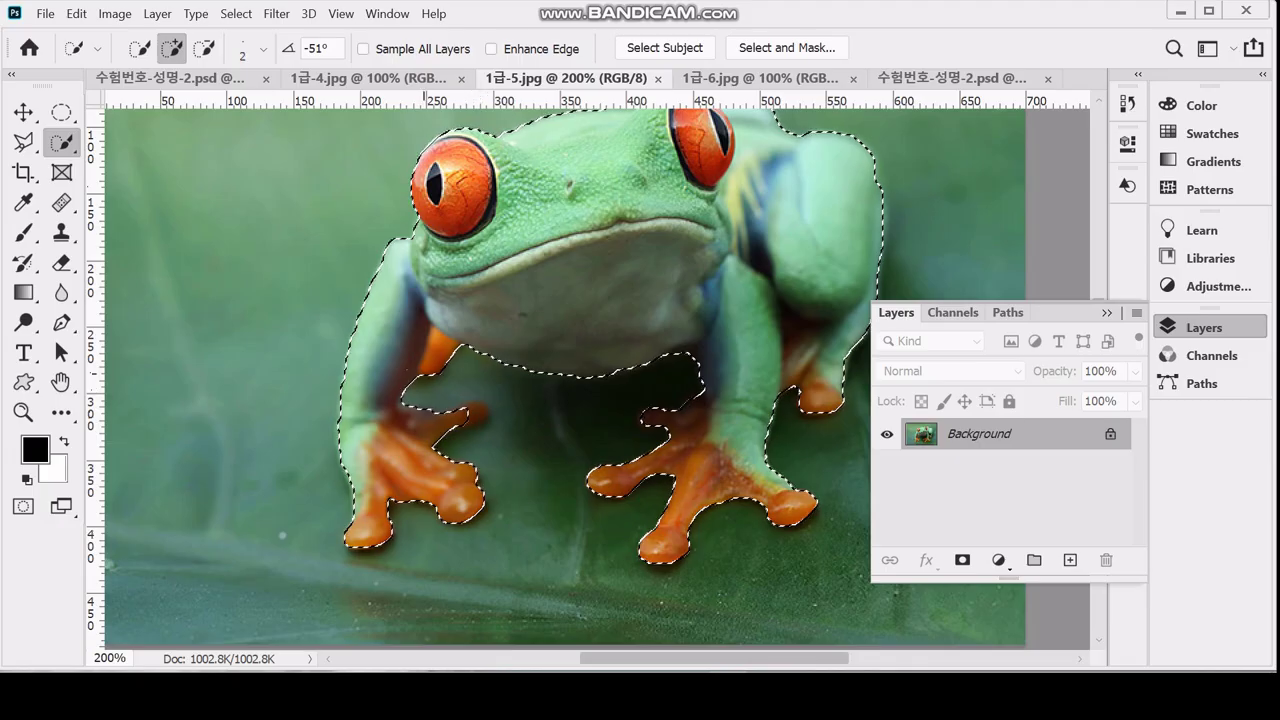
{"action": "key", "text": "bracketright"}
{"action": "key", "text": "bracketright"}
{"action": "key", "text": "bracketright"}
{"action": "key", "text": "bracketright"}
{"action": "key", "text": "bracketright"}
{"action": "key", "text": "bracketright"}
{"action": "key", "text": "bracketright"}
{"action": "key", "text": "bracketright"}
{"action": "key", "text": "bracketright"}
{"action": "key", "text": "bracketright"}
{"action": "key", "text": "bracketright"}
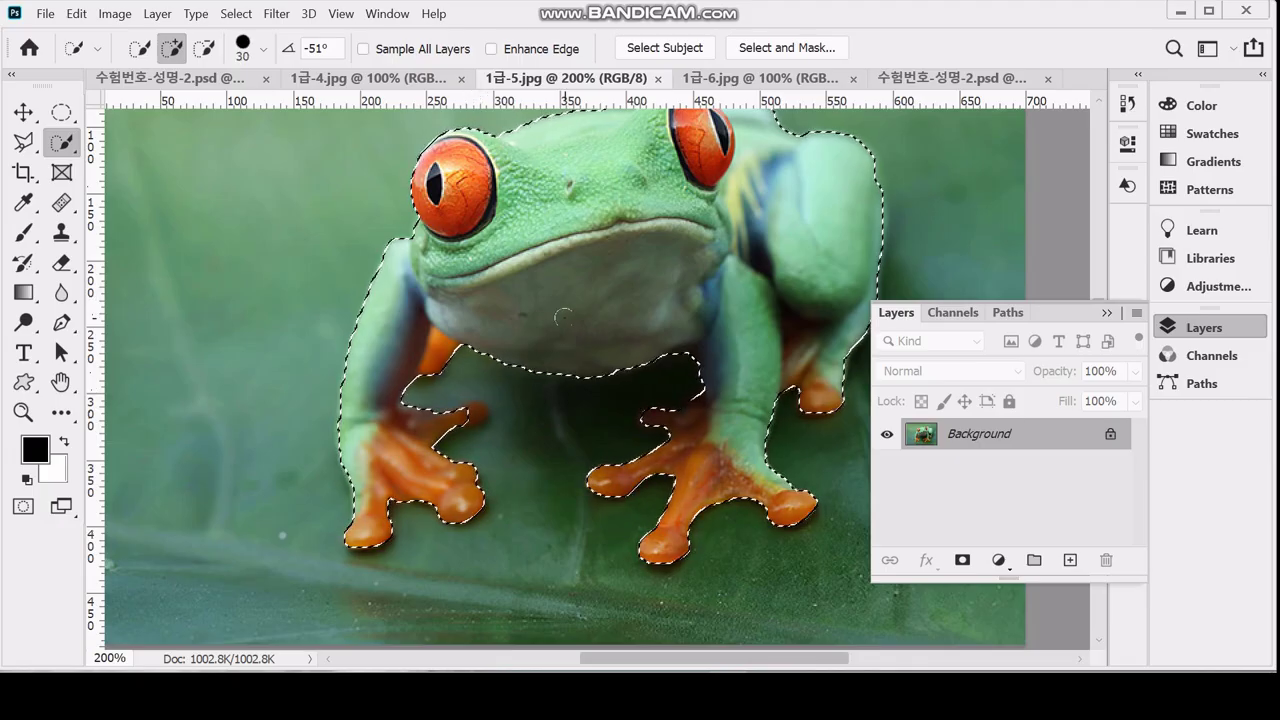
{"action": "key", "text": "bracketright"}
{"action": "key", "text": "bracketright"}
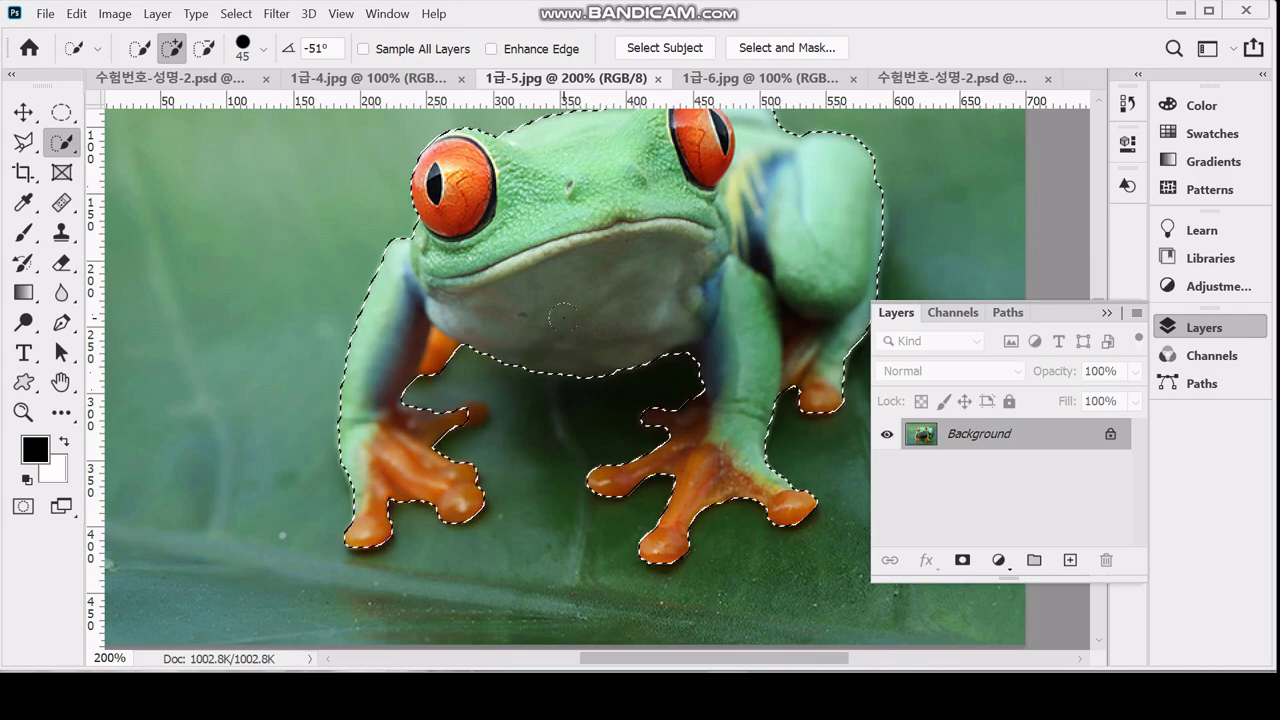
{"action": "key", "text": "bracketleft"}
{"action": "key", "text": "bracketleft"}
{"action": "key", "text": "bracketleft"}
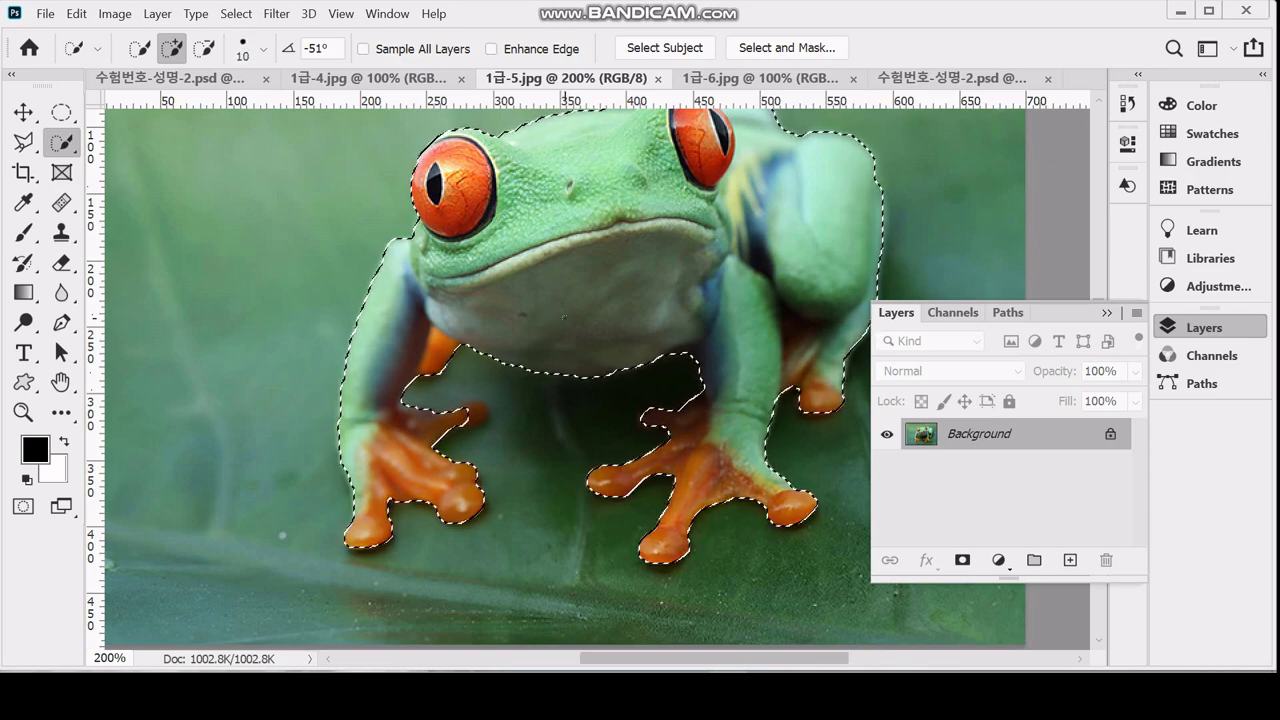
{"action": "key", "text": "bracketleft"}
{"action": "key", "text": "bracketleft"}
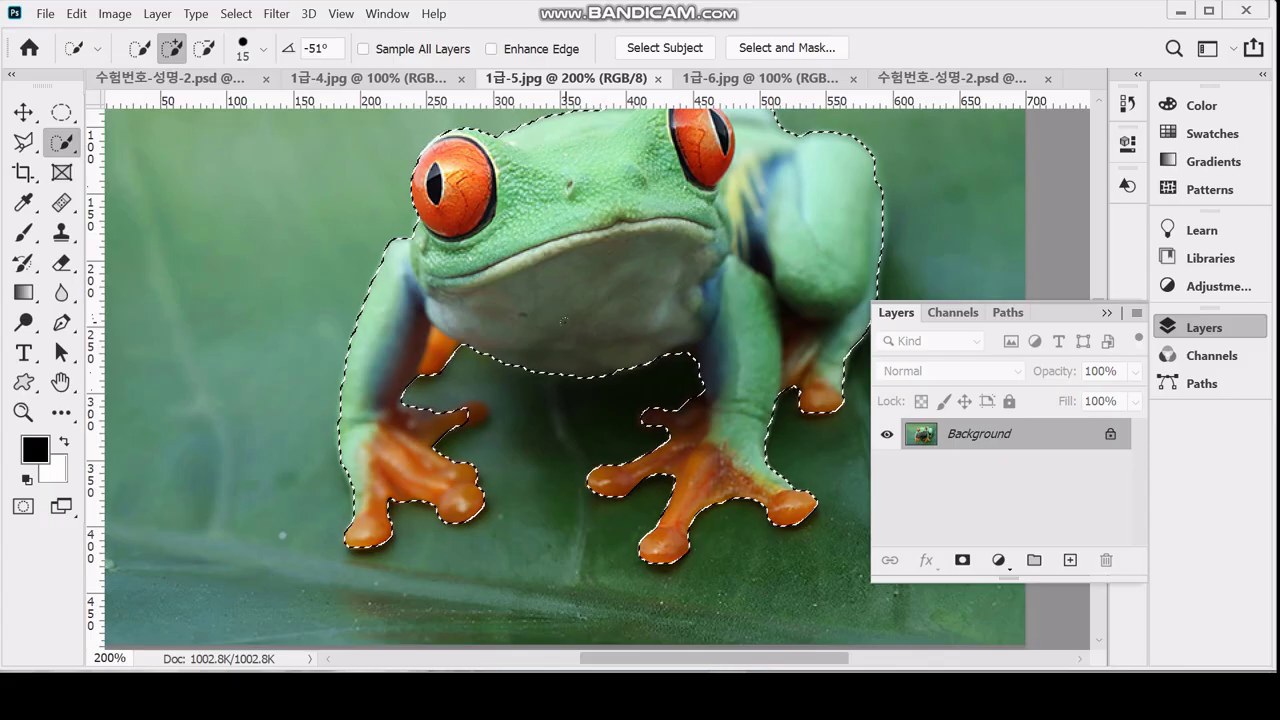
{"action": "key", "text": "bracketleft"}
{"action": "key", "text": "bracketleft"}
{"action": "key", "text": "bracketleft"}
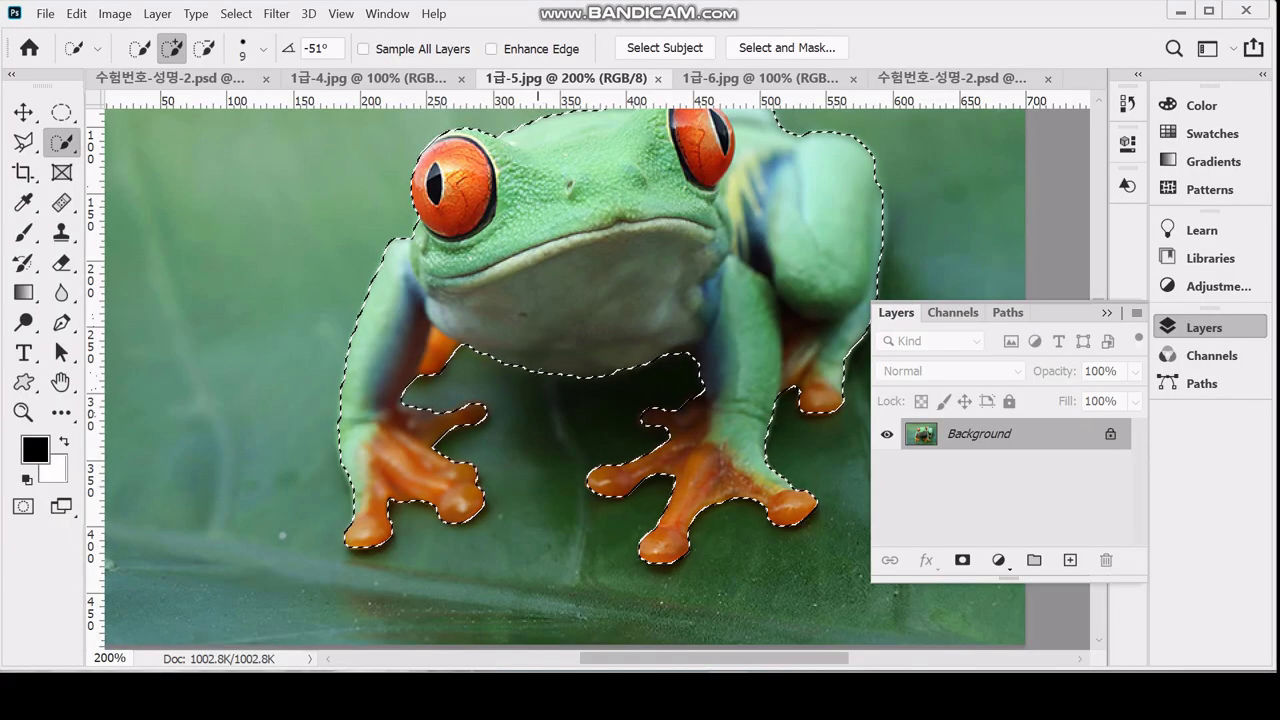
- Paste the selected frog into 수험번호-성명-2.psd as a new layer above the leaf
{"action": "left_click", "coordinate": [950, 78]}
{"action": "key", "text": "ctrl+v"}
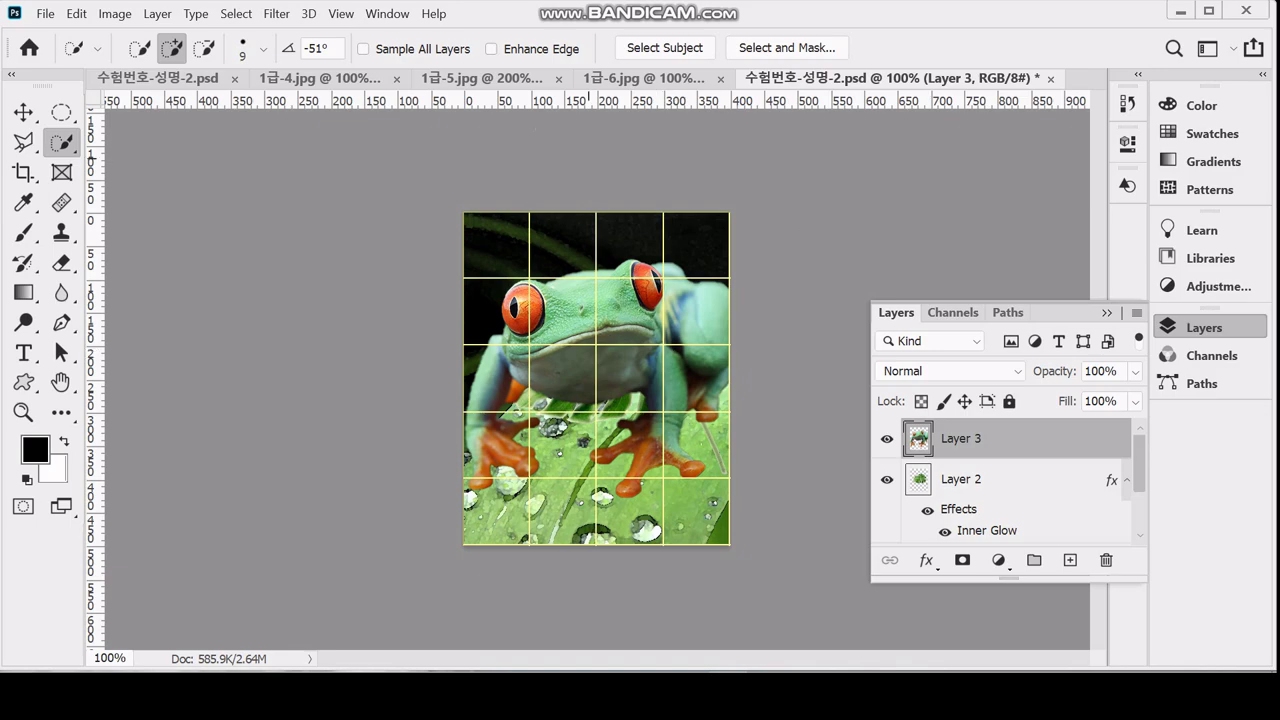
{"action": "left_click", "coordinate": [487, 78]}
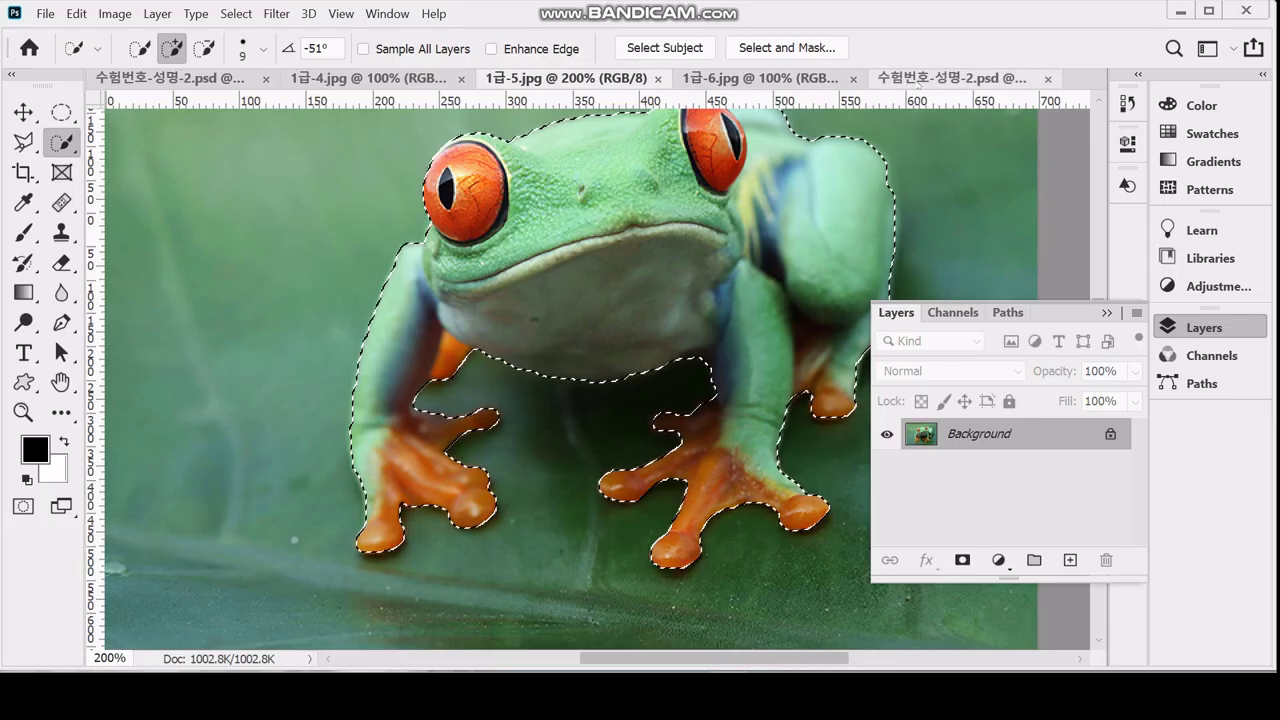
{"action": "left_click", "coordinate": [918, 79]}
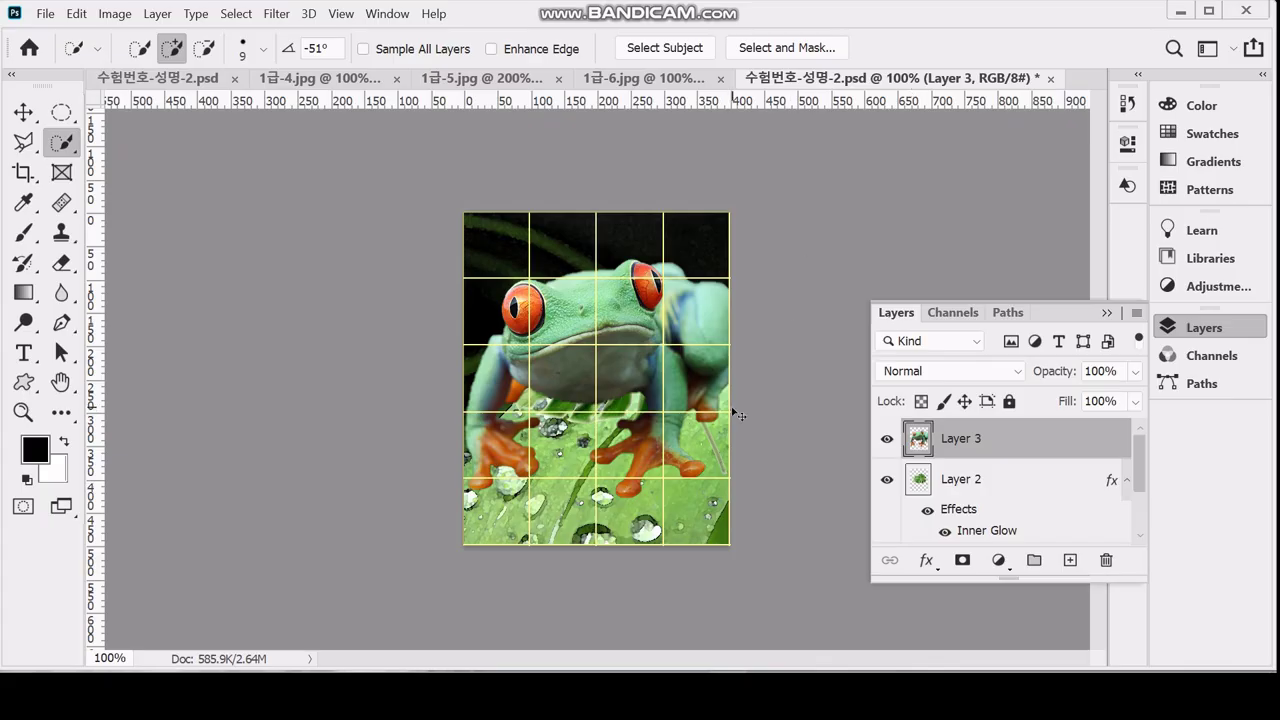
- Scale the pasted frog proportionally to about 50%, tilt it slightly counter-clockwise and place it in front of the monstera leaf
{"action": "key", "text": "ctrl+t"}
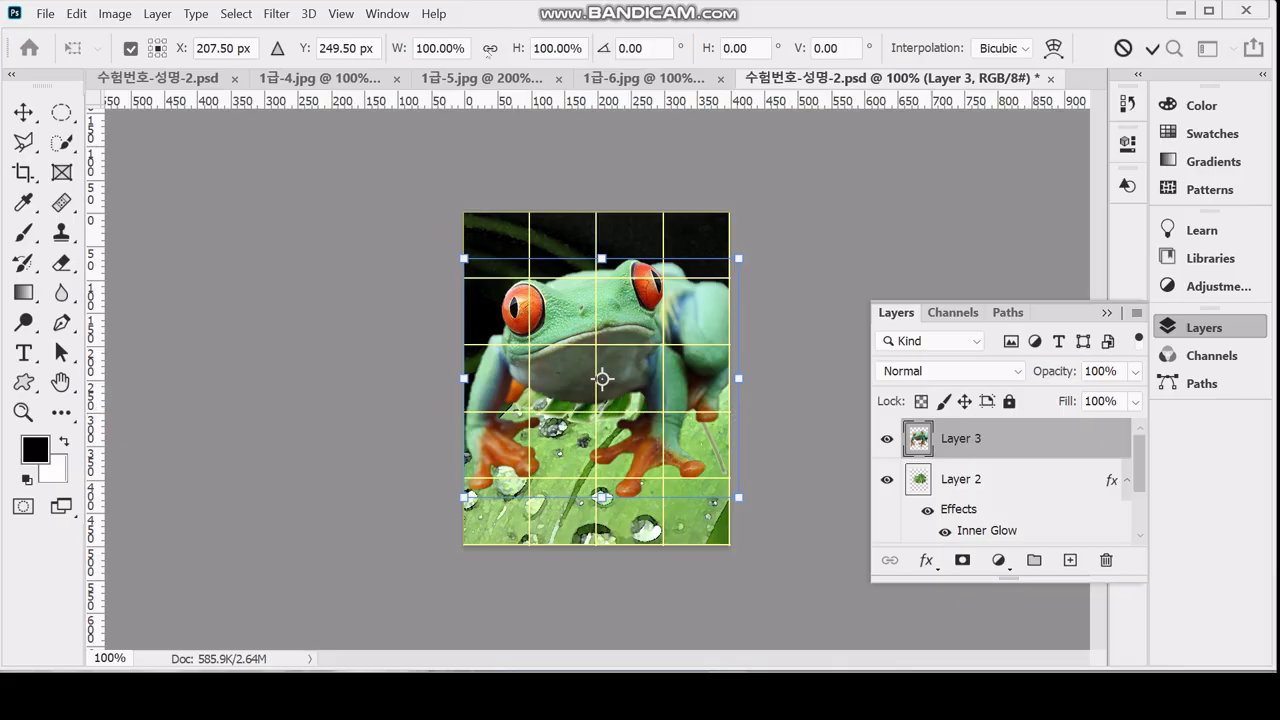
{"action": "left_click", "coordinate": [490, 48]}
{"action": "left_click_drag", "start_coordinate": [738, 258], "coordinate": [702, 347]}
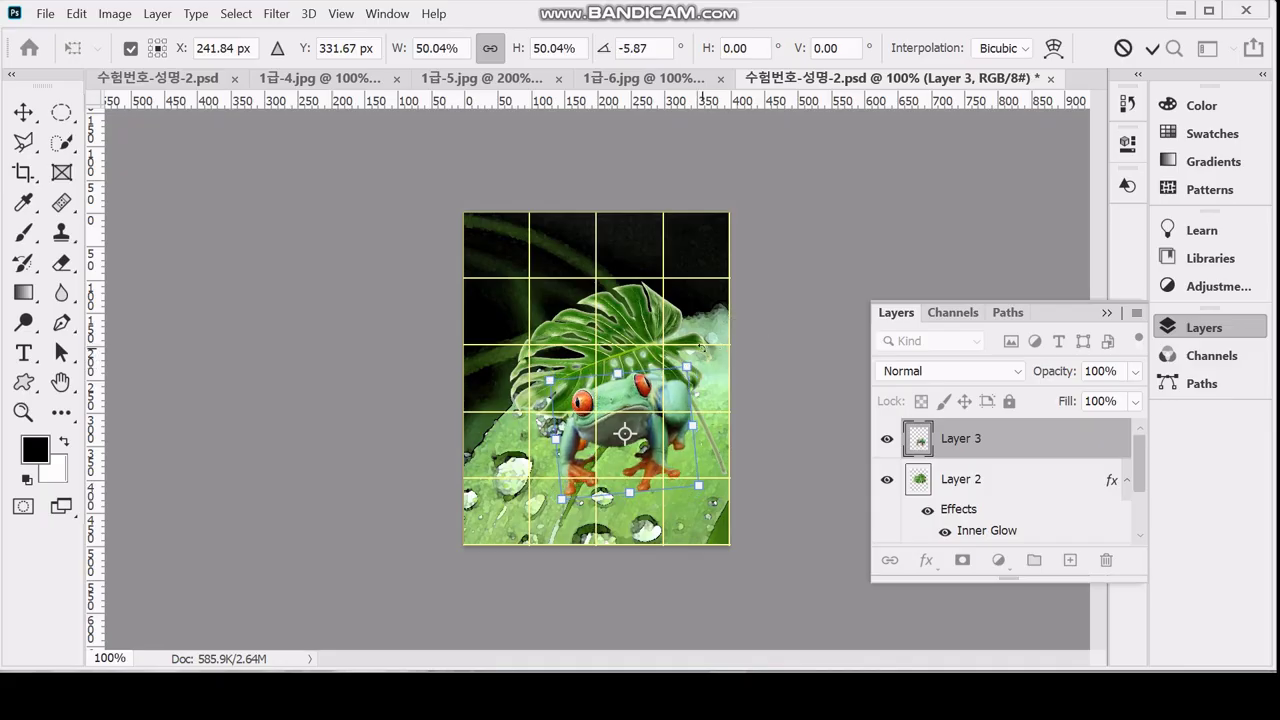
{"action": "key", "text": "Return"}
{"action": "key", "text": "w"}
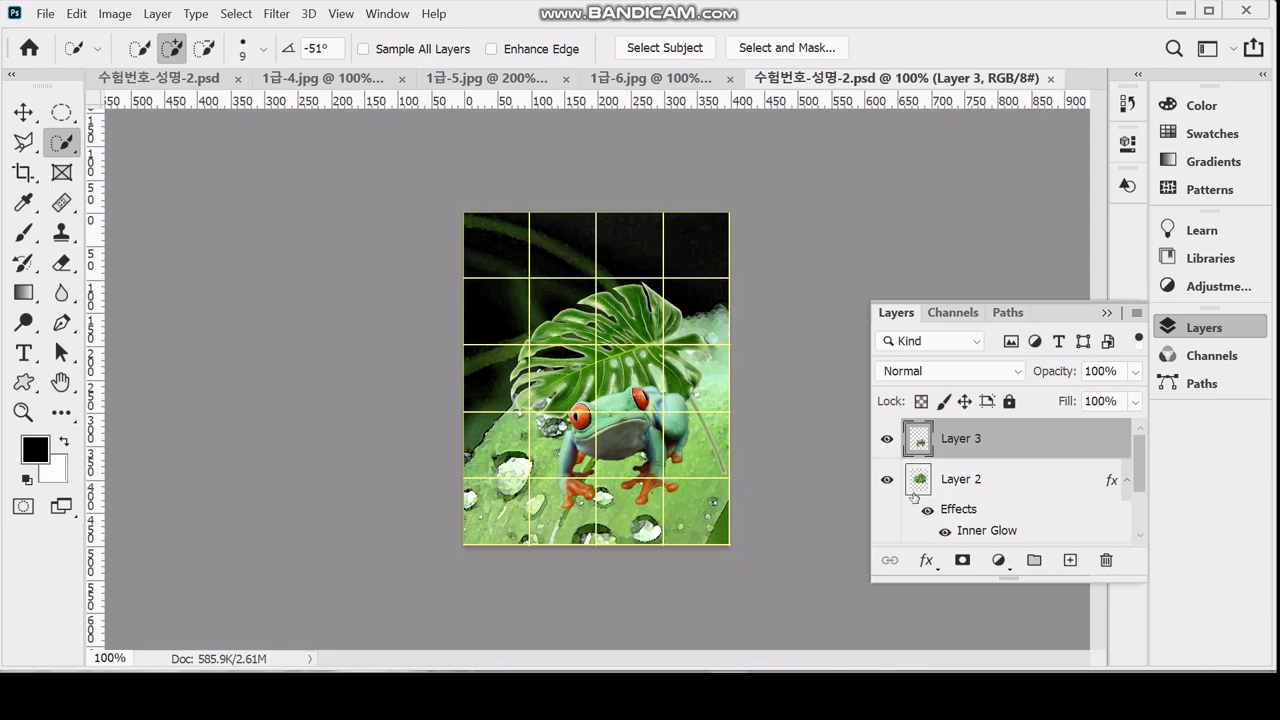
- Apply a Drop Shadow with a 120° angle to the frog layer
{"action": "left_click", "coordinate": [926, 560]}
{"action": "key", "text": "Escape"}
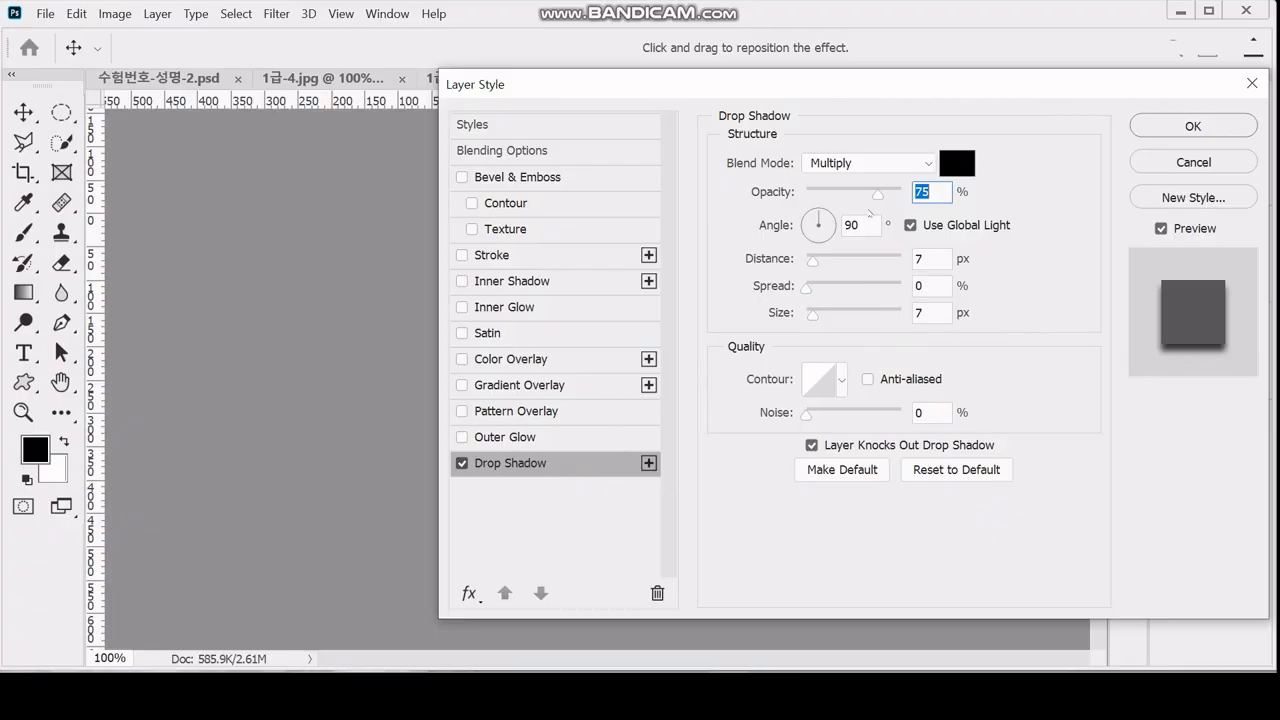
{"action": "left_click", "coordinate": [864, 224]}
{"action": "type", "text": "120"}
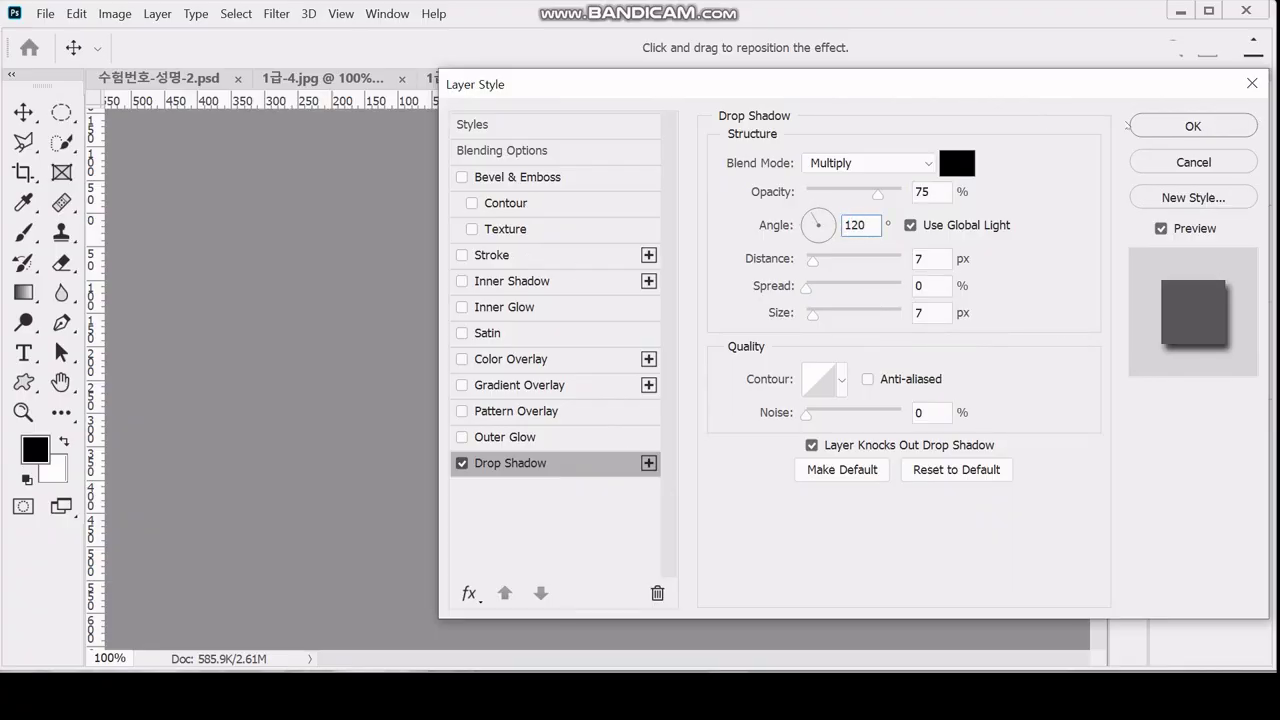
{"action": "left_click", "coordinate": [1138, 130]}
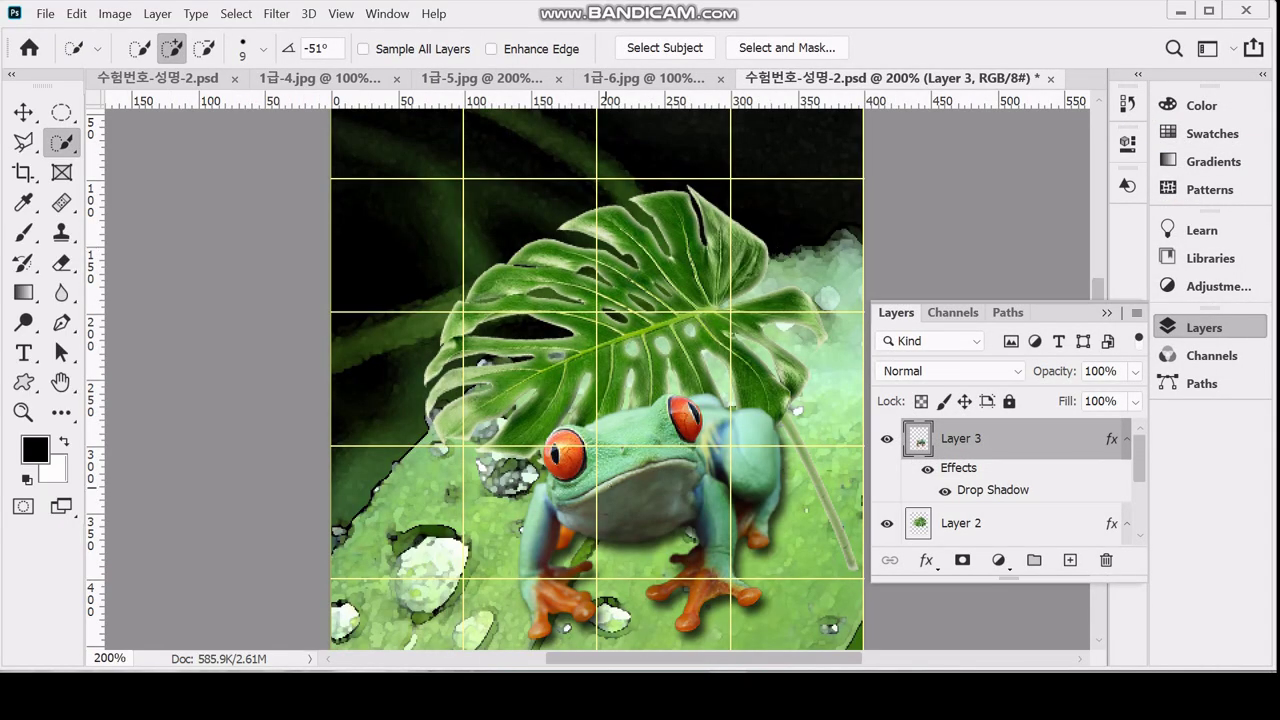
- Select both of the frog's red eyes with the Quick Selection tool, keeping the surrounding skin out of the selection
{"action": "scroll", "coordinate": [597, 380], "scroll_direction": "down", "scroll_amount": 5}
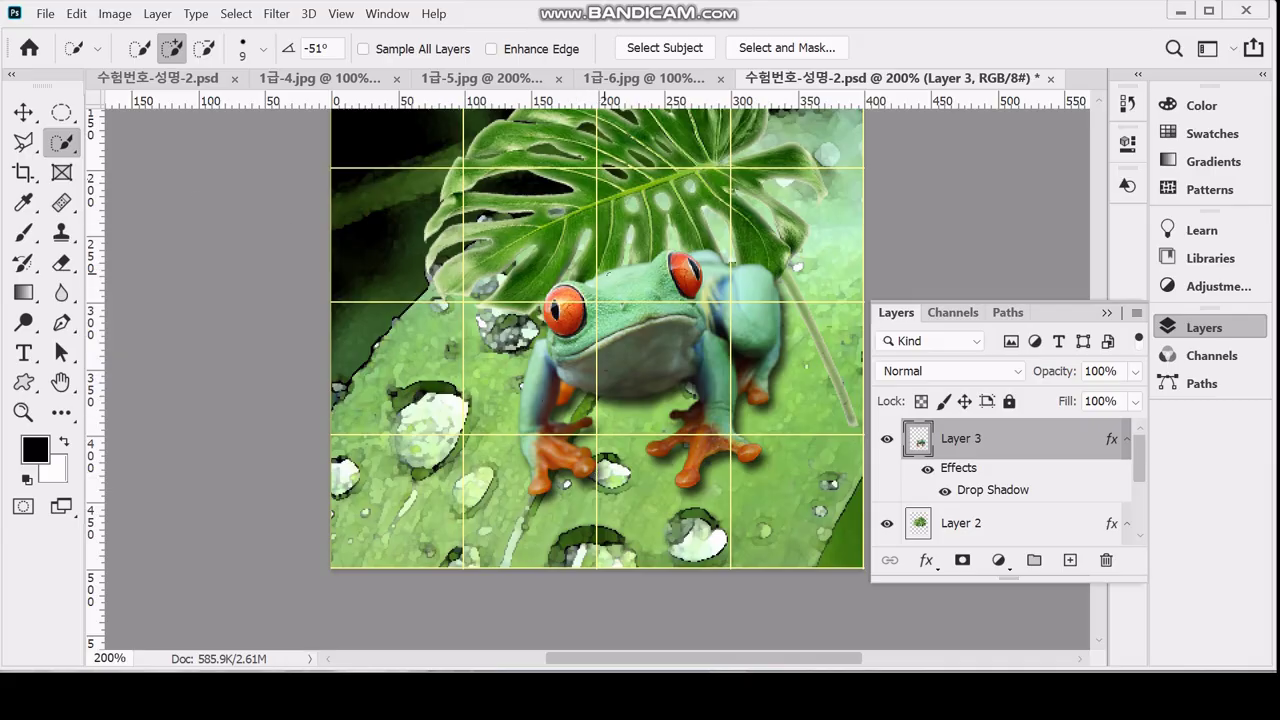
{"action": "left_click", "coordinate": [565, 312]}
{"action": "left_click", "coordinate": [684, 275]}
{"action": "left_click", "coordinate": [697, 258]}
{"action": "key", "text": "ctrl+z"}
{"action": "key", "text": "ctrl+z"}
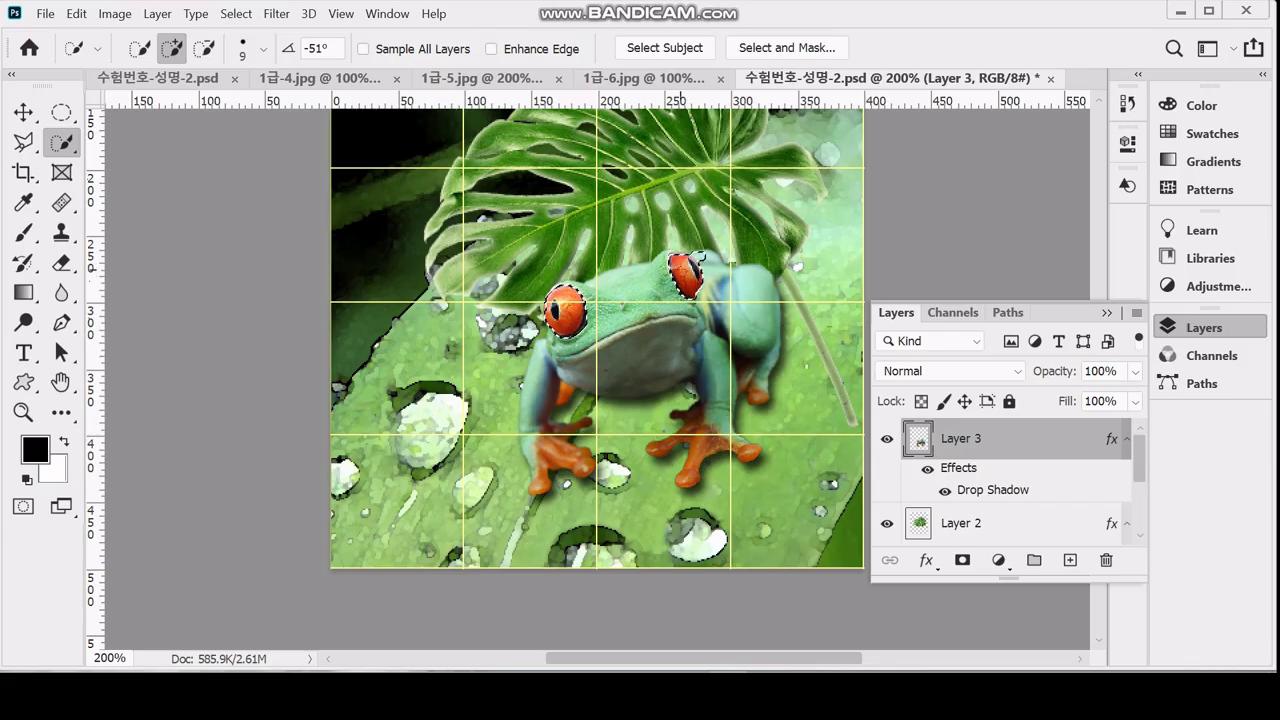
{"action": "left_click", "coordinate": [685, 264]}
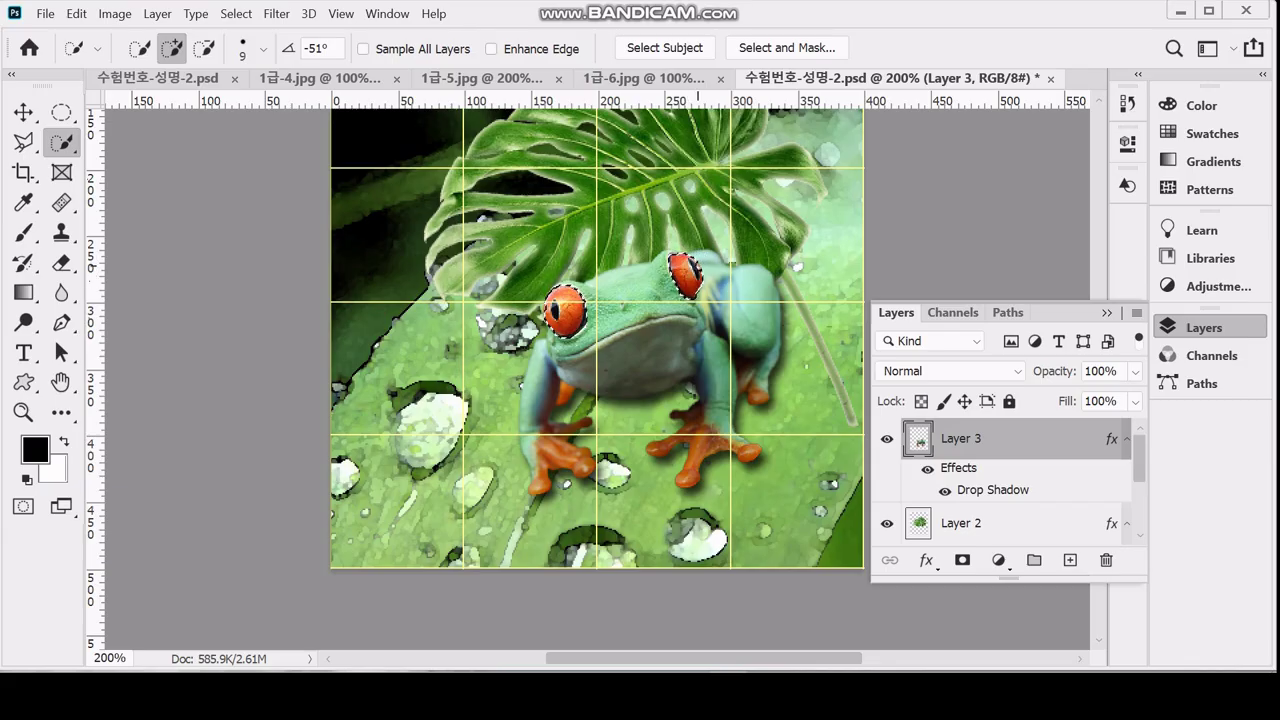
- Add a Hue/Saturation adjustment layer above the frog layer, masked to the selected eyes
{"action": "scroll", "coordinate": [705, 312], "scroll_direction": "up", "scroll_amount": 2}
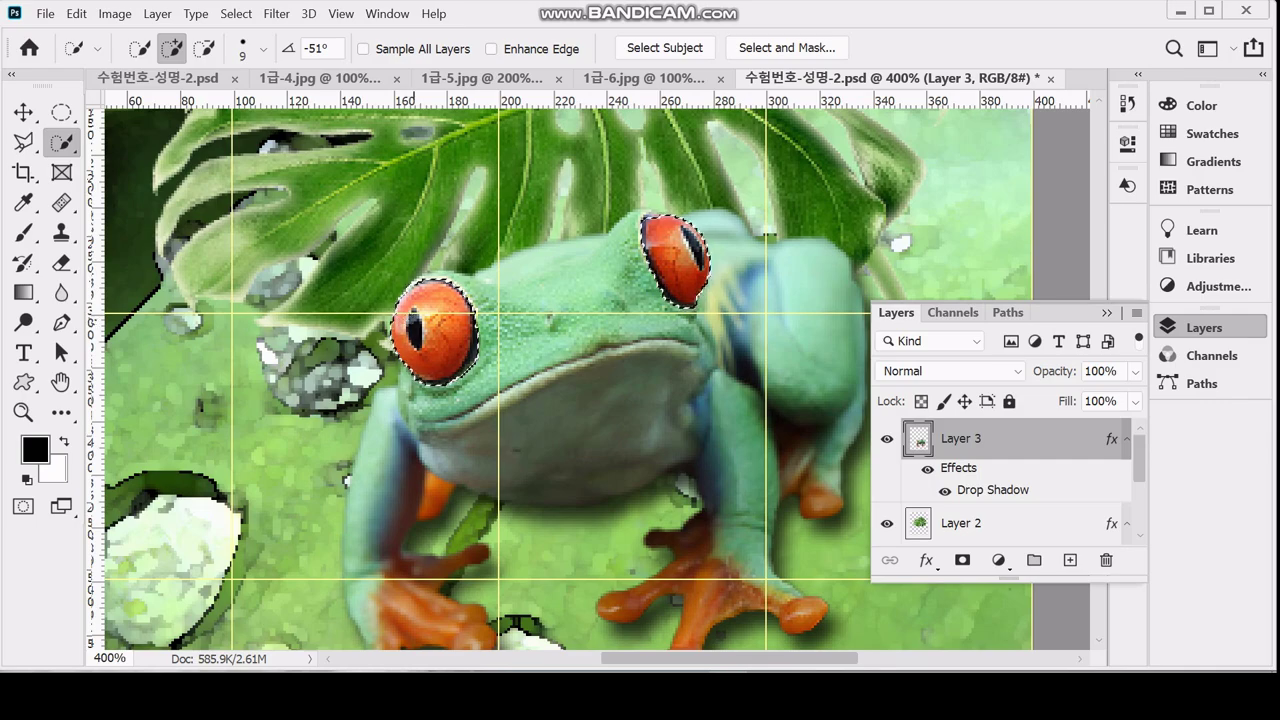
{"action": "scroll", "coordinate": [580, 362], "scroll_direction": "down", "scroll_amount": 3}
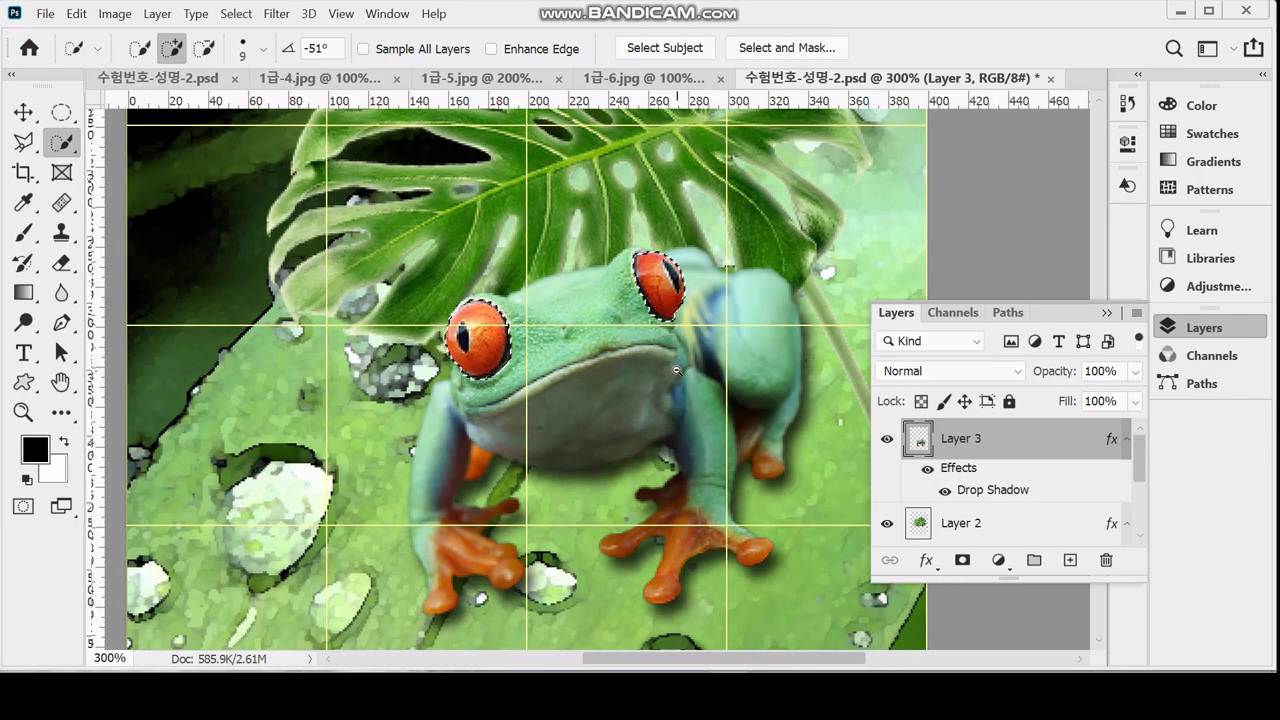
{"action": "scroll", "coordinate": [696, 370], "scroll_direction": "down", "scroll_amount": 1}
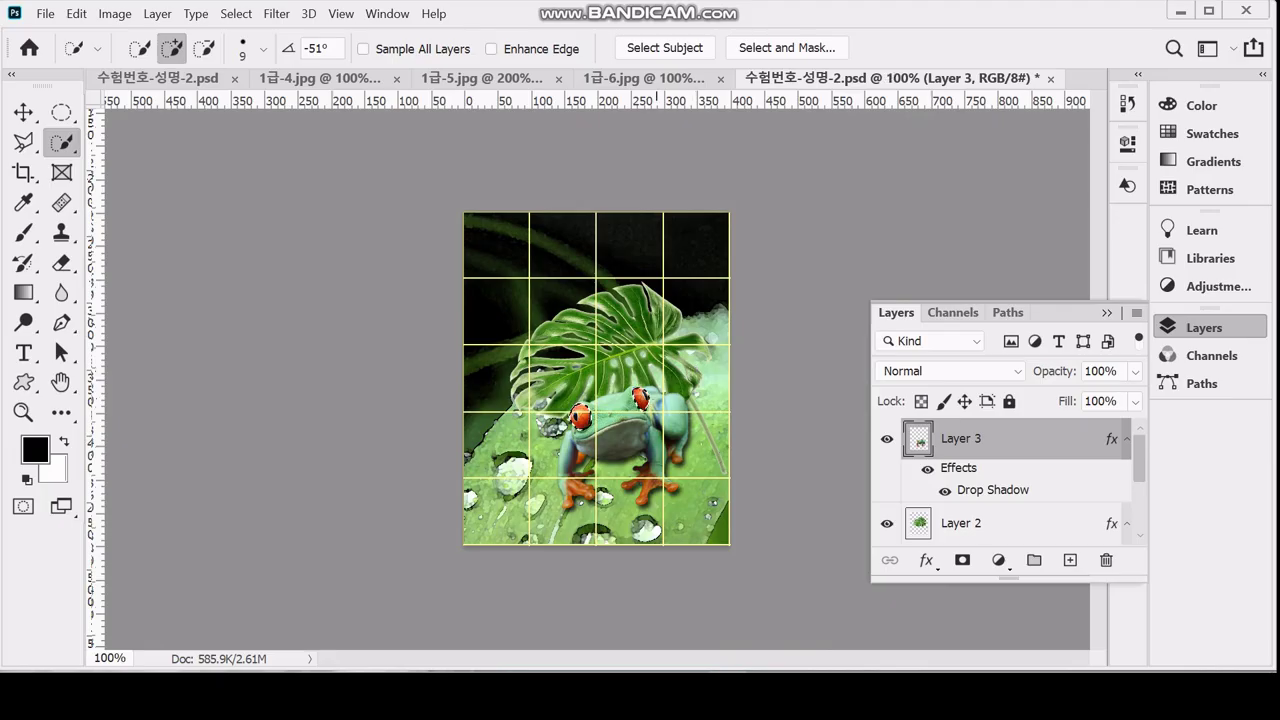
{"action": "scroll", "coordinate": [651, 402], "scroll_direction": "up", "scroll_amount": 1}
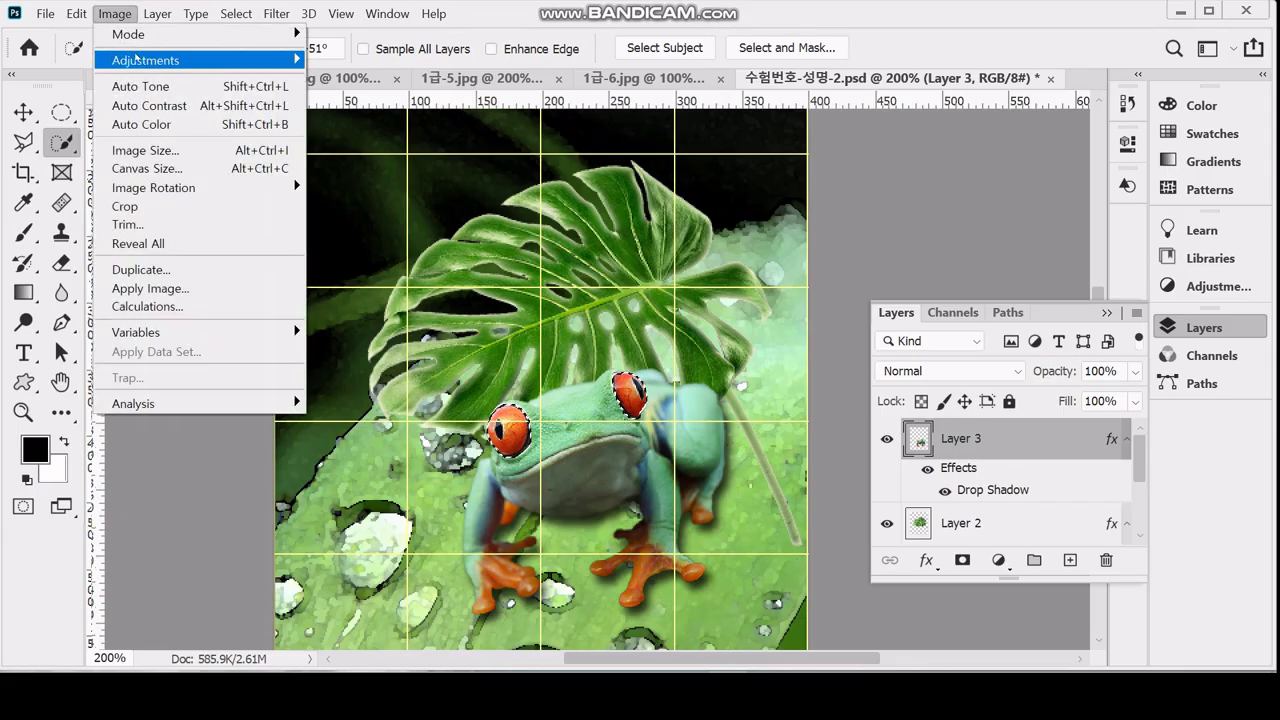
{"action": "mouse_move", "coordinate": [137, 60]}
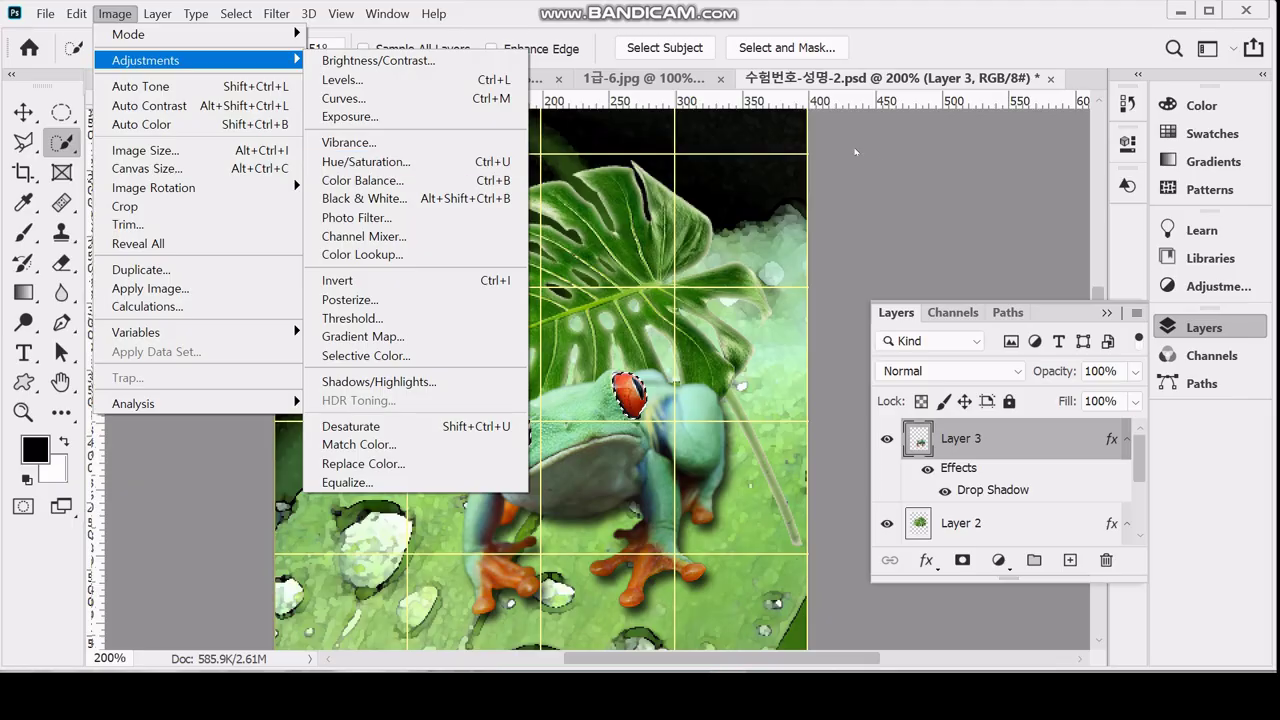
{"action": "left_click", "coordinate": [1011, 437]}
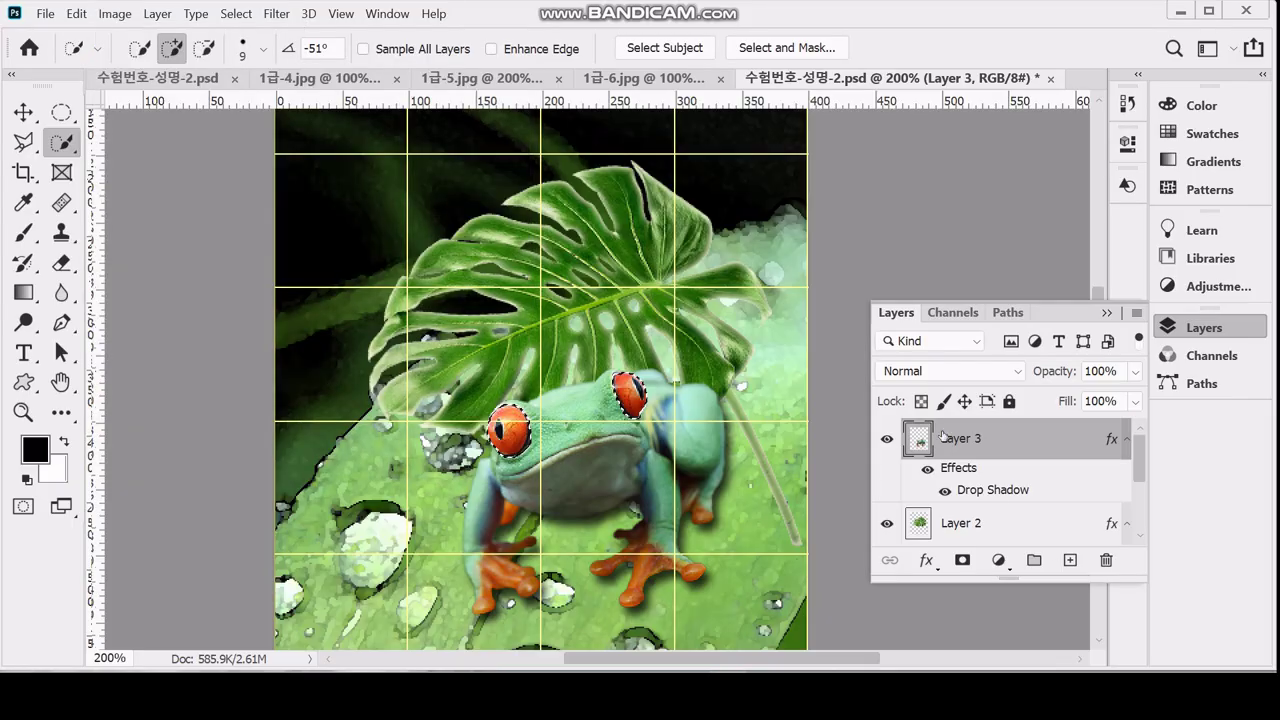
{"action": "left_click", "coordinate": [998, 561]}
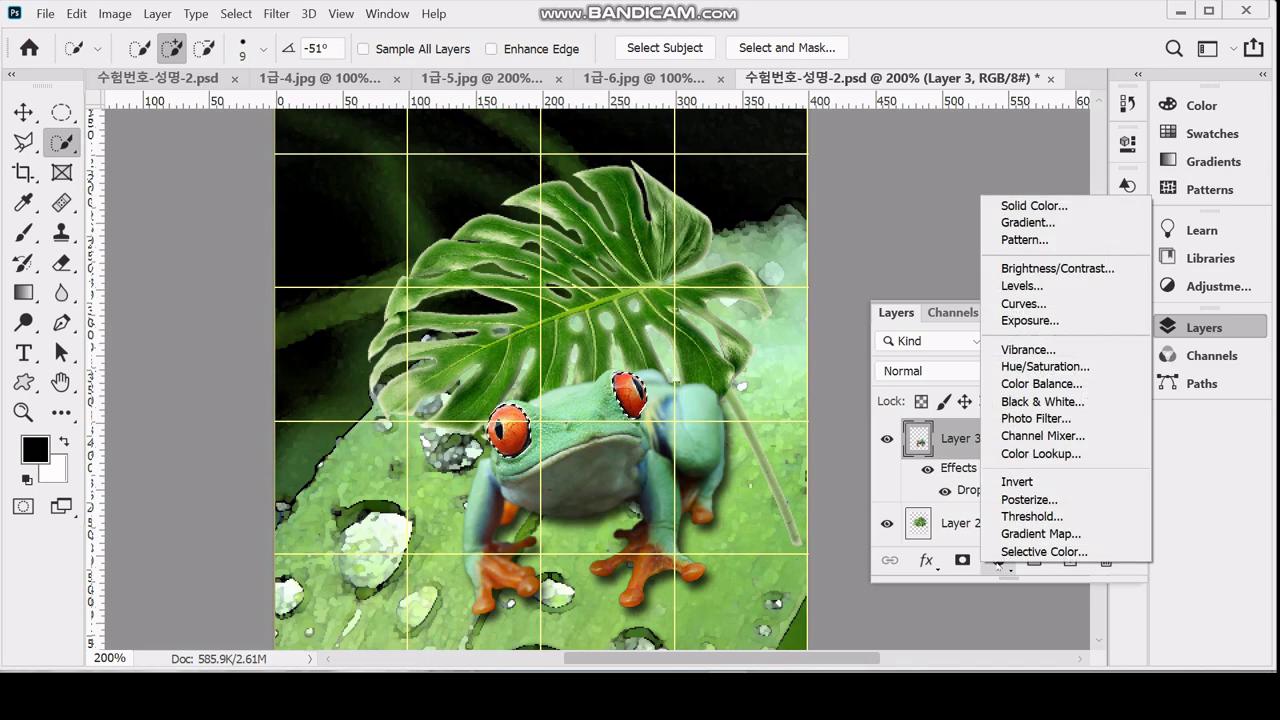
{"action": "left_click", "coordinate": [1066, 368]}
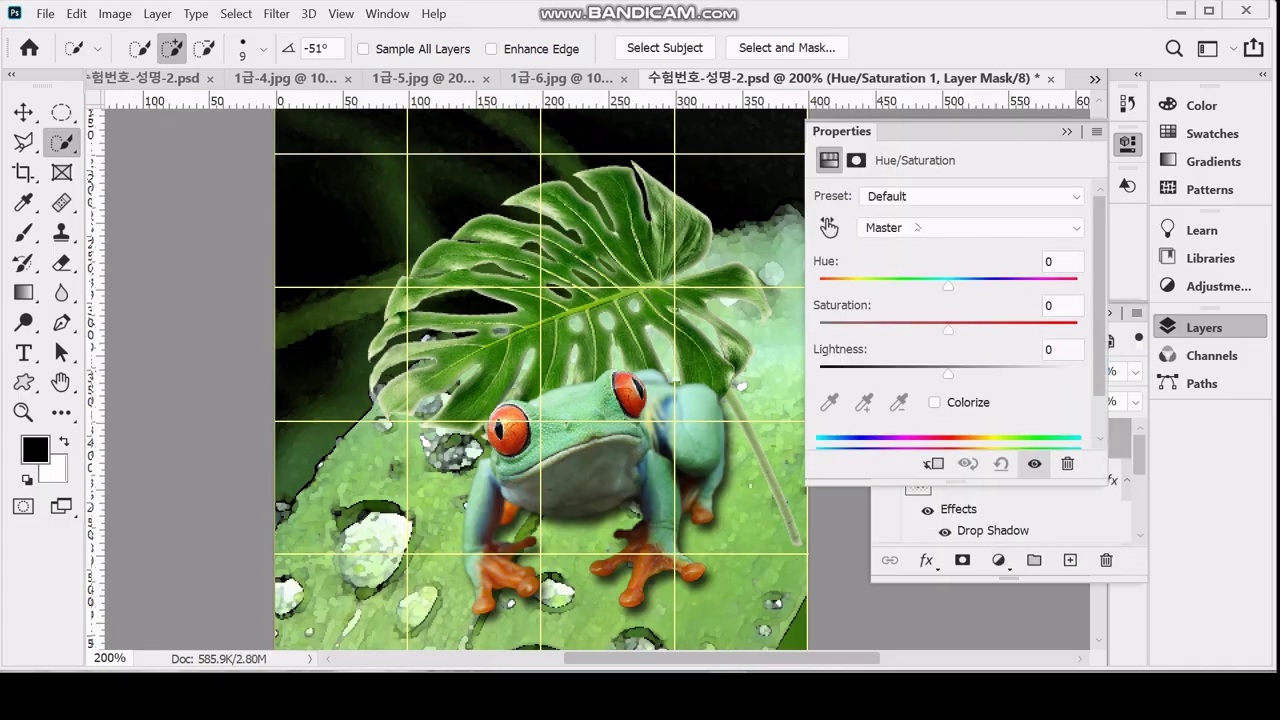
{"action": "left_click", "coordinate": [1183, 328]}
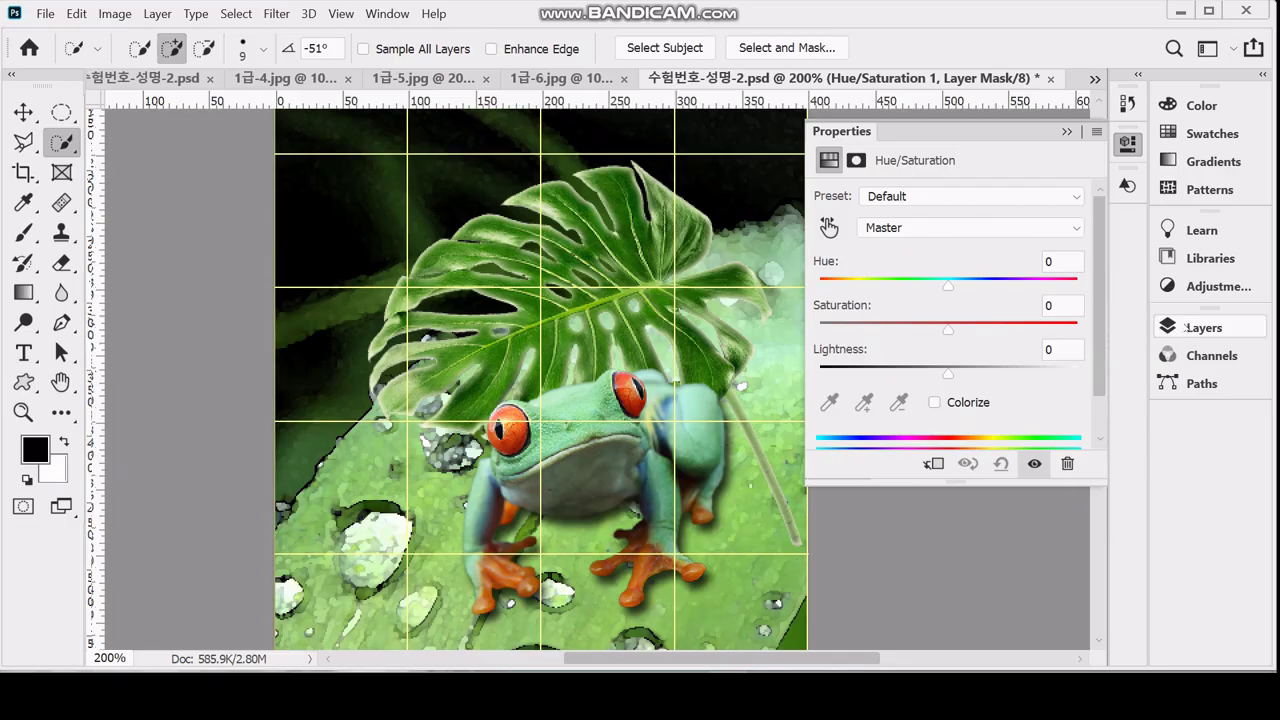
{"action": "left_click", "coordinate": [1185, 328]}
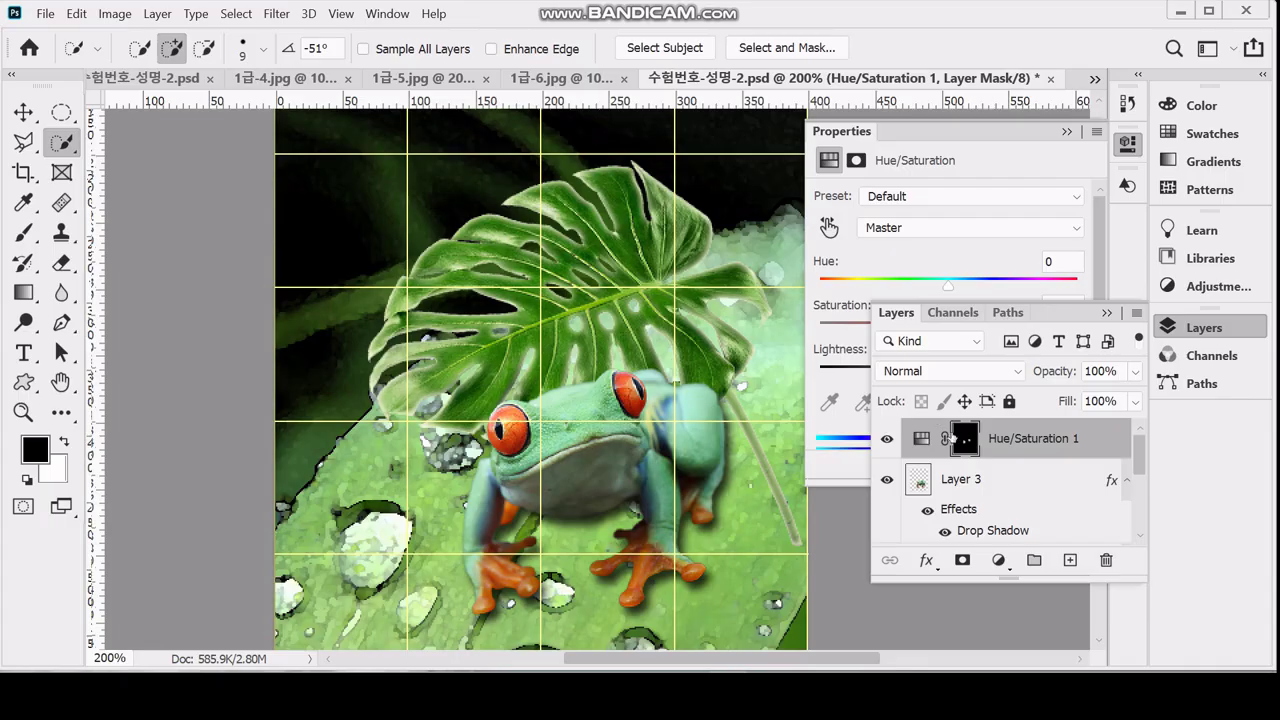
{"action": "left_click", "coordinate": [1200, 327]}
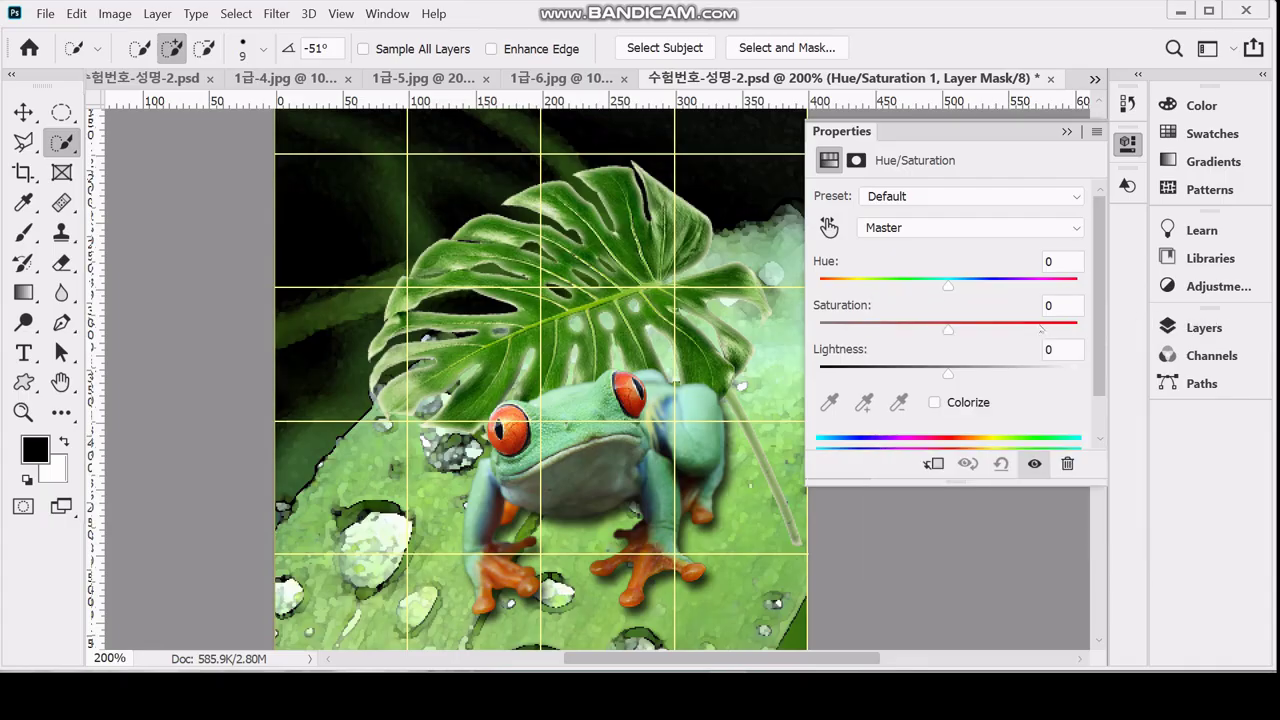
- Turn on Colorize and shift the eyes to blue with hue 218, saturation 89 and lightness -6
{"action": "left_click", "coordinate": [943, 409]}
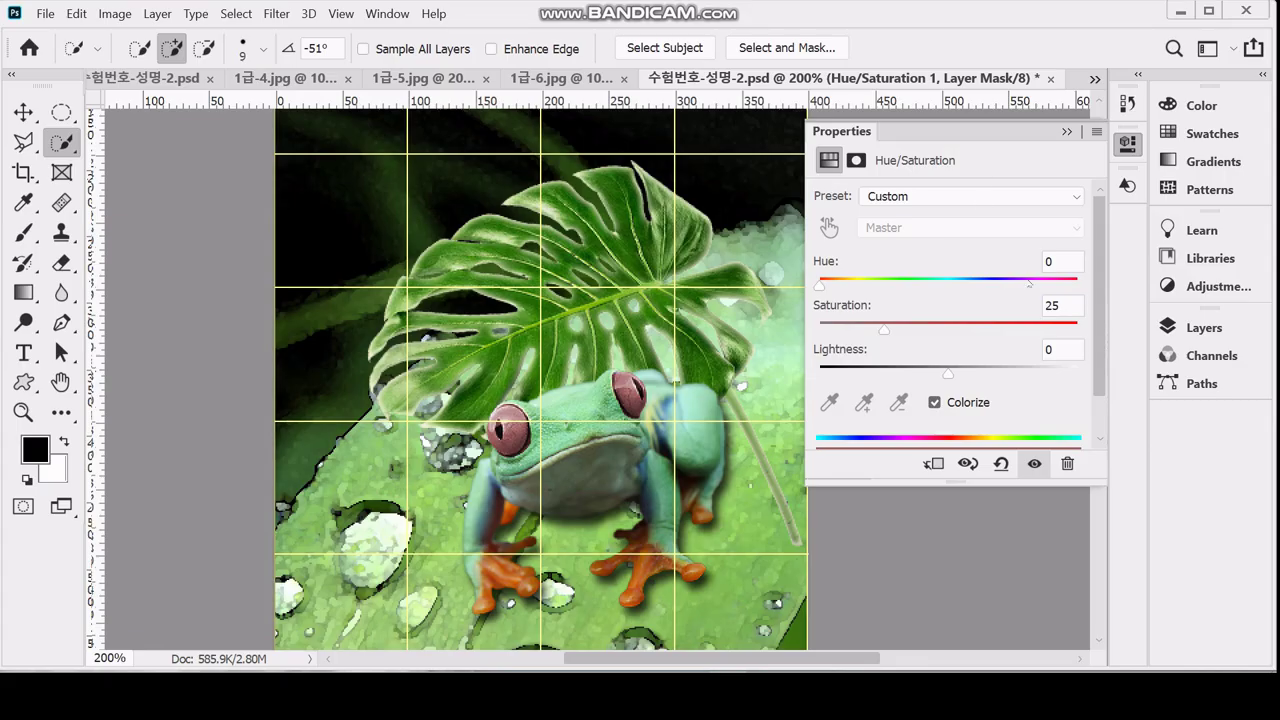
{"action": "mouse_move", "coordinate": [1000, 285]}
{"action": "left_mouse_down"}
{"action": "mouse_move", "coordinate": [1031, 285]}
{"action": "mouse_move", "coordinate": [823, 285]}
{"action": "mouse_move", "coordinate": [976, 287]}
{"action": "left_mouse_up"}
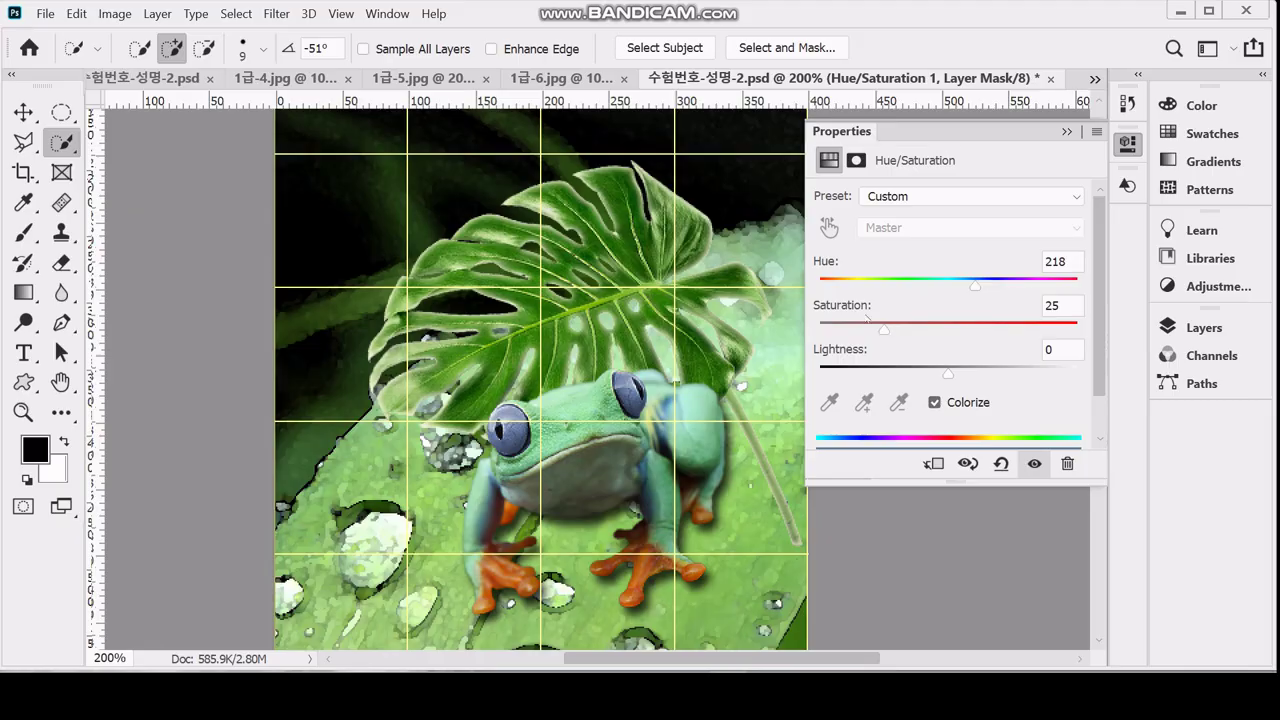
{"action": "left_click_drag", "start_coordinate": [886, 330], "coordinate": [1050, 325]}
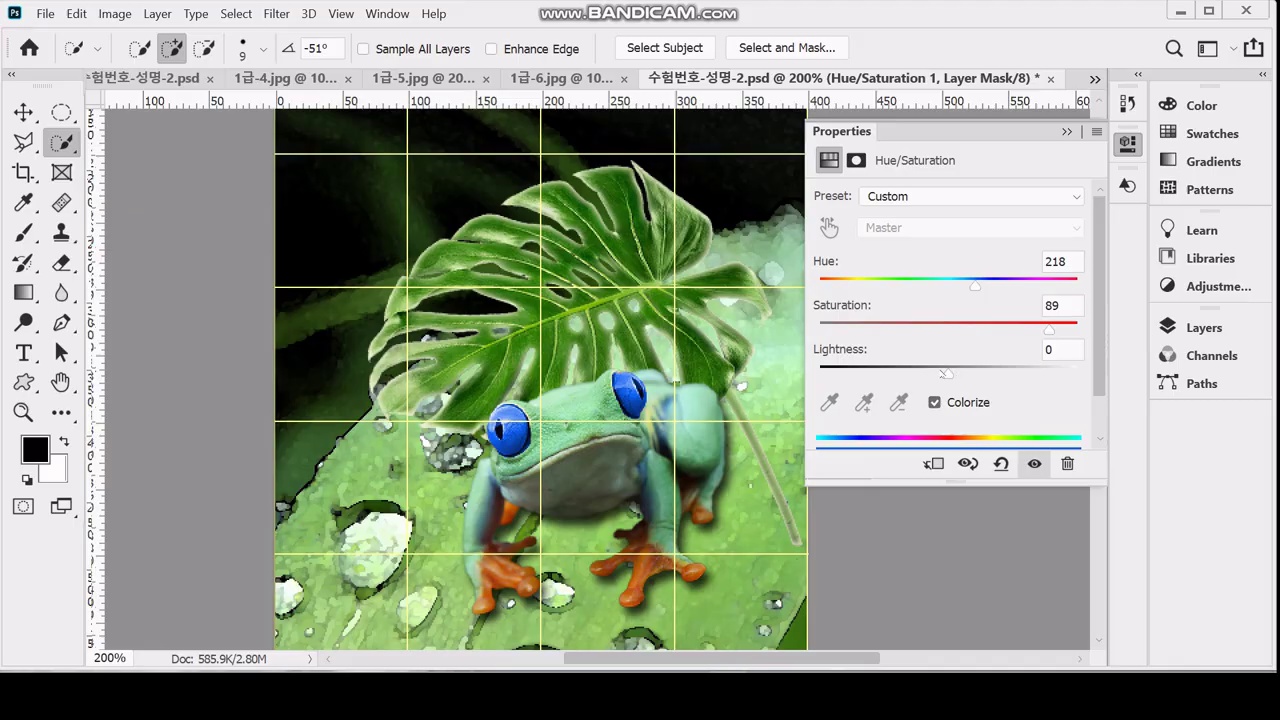
{"action": "mouse_move", "coordinate": [950, 375]}
{"action": "left_mouse_down"}
{"action": "mouse_move", "coordinate": [995, 374]}
{"action": "mouse_move", "coordinate": [890, 373]}
{"action": "mouse_move", "coordinate": [939, 373]}
{"action": "left_mouse_up"}
- Set the eyes' Hue/Saturation adjustment to hue 200, saturation 92 and lightness 2
{"action": "left_click", "coordinate": [1067, 260]}
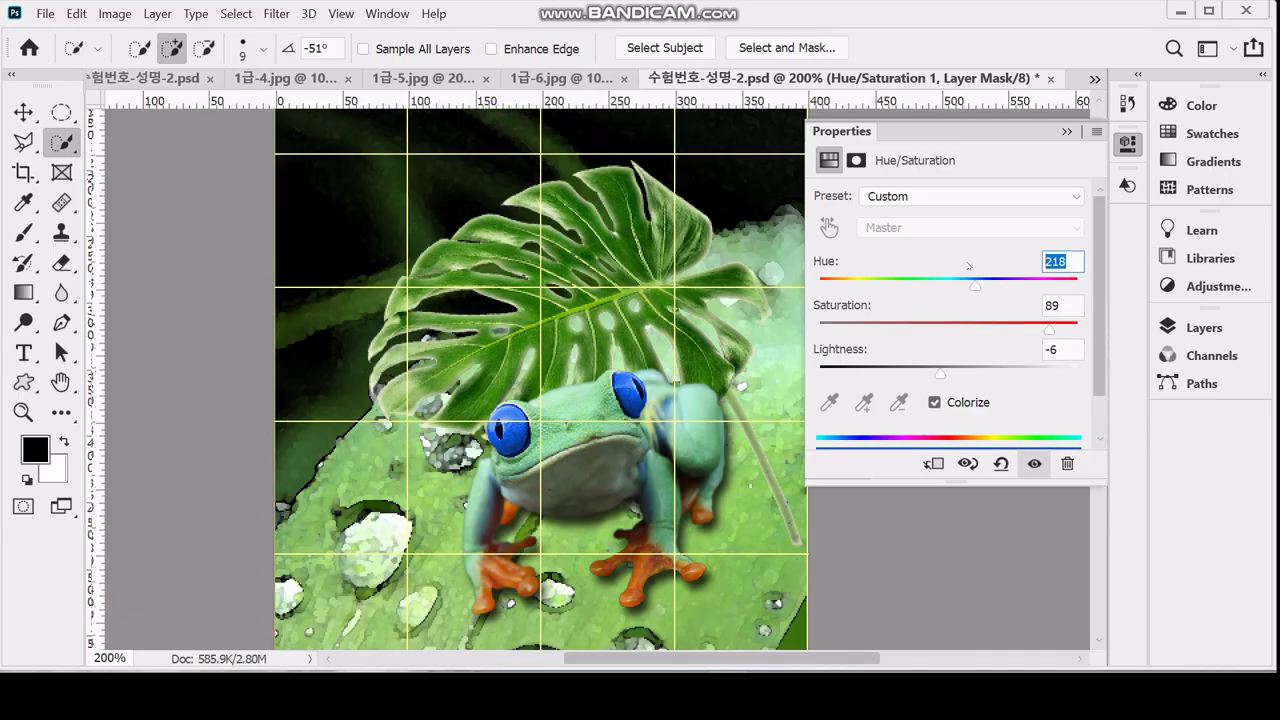
{"action": "type", "text": "200"}
{"action": "key", "text": "Tab"}
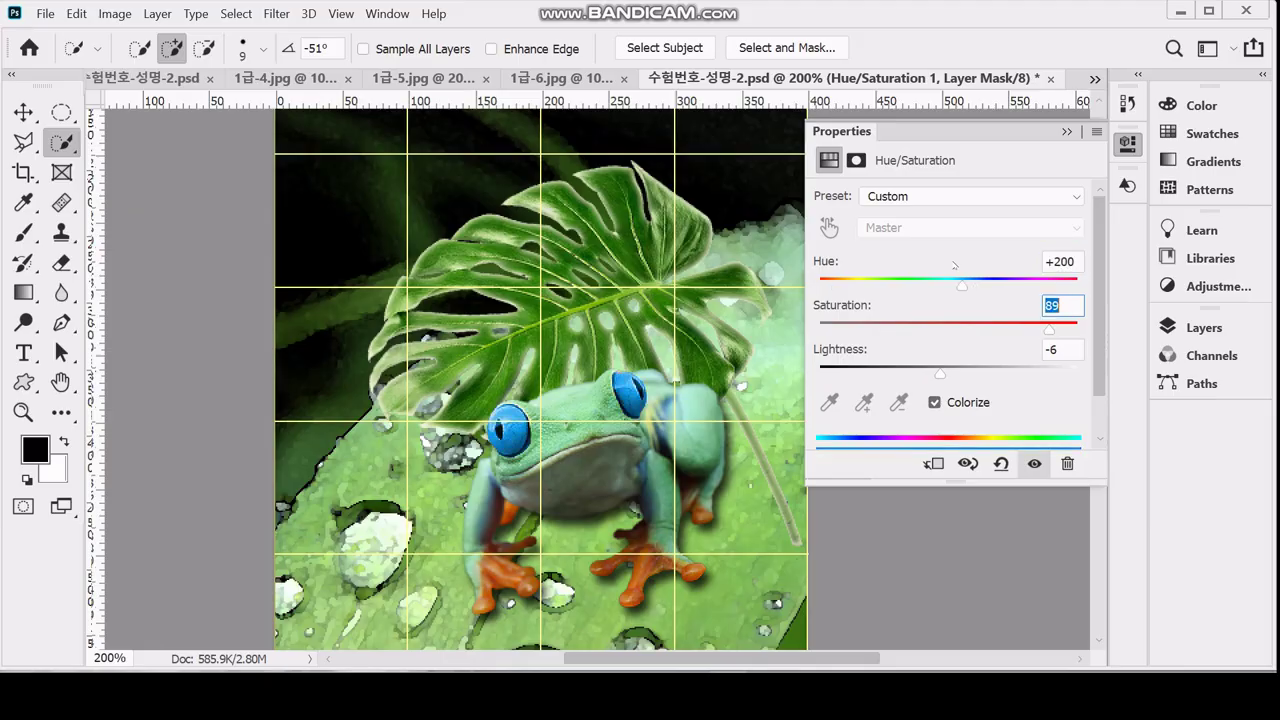
{"action": "type", "text": "92"}
{"action": "key", "text": "Tab"}
{"action": "type", "text": "2"}
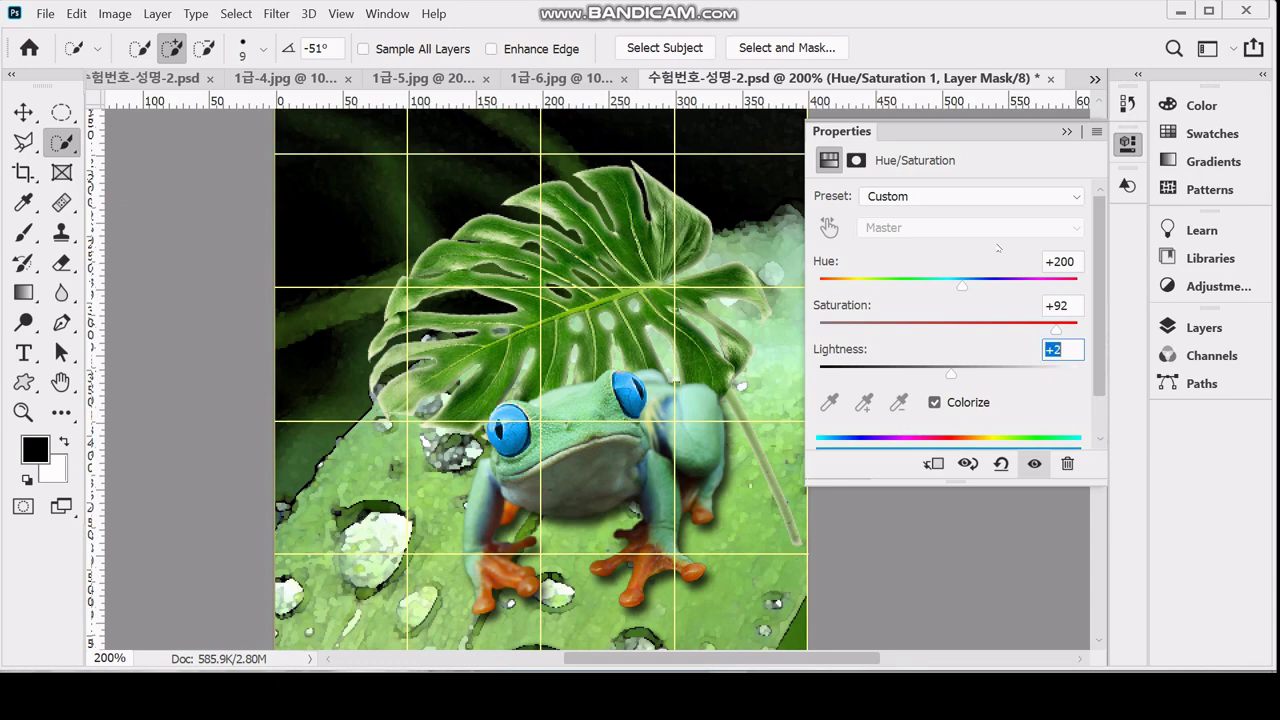
{"action": "key", "text": "Tab"}
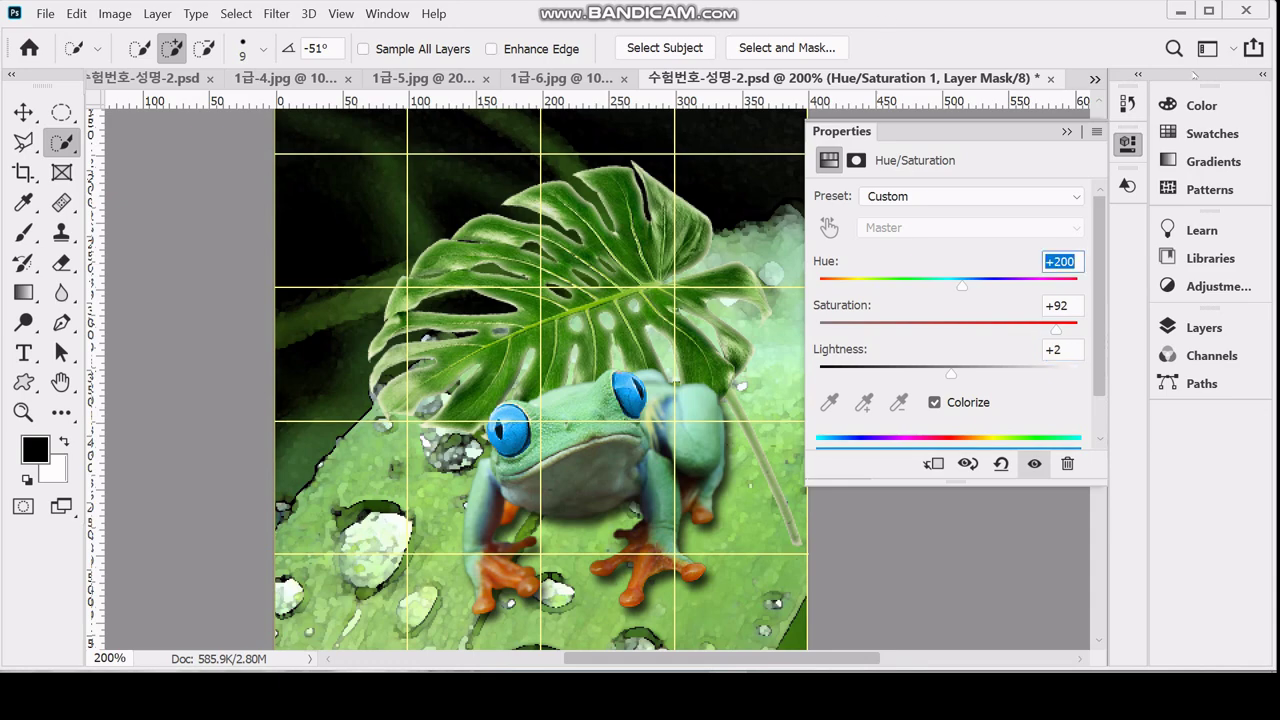
{"action": "key", "text": "Return"}
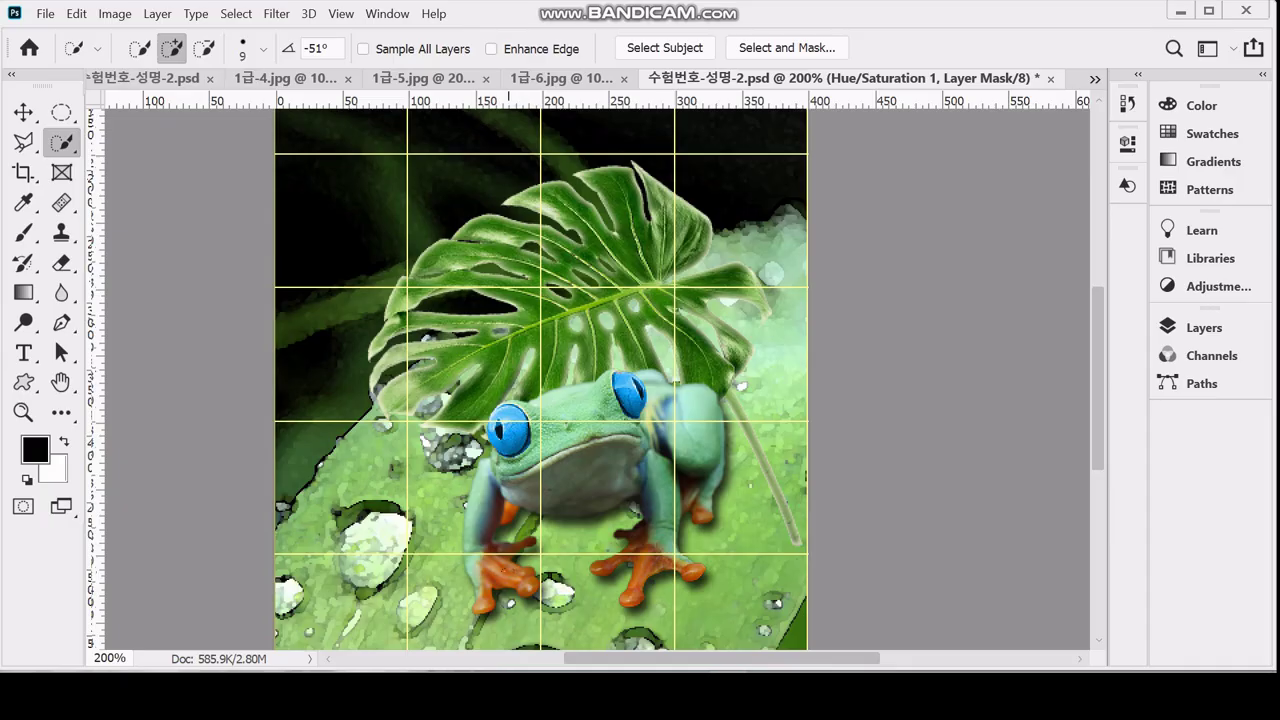
- Select the frog's two orange front feet and the orange hind foot at its right-hand side with the Quick Selection tool
{"action": "mouse_move", "coordinate": [492, 566]}
{"action": "left_mouse_down"}
{"action": "mouse_move", "coordinate": [518, 580]}
{"action": "mouse_move", "coordinate": [480, 602]}
{"action": "left_mouse_up"}
{"action": "mouse_move", "coordinate": [598, 568]}
{"action": "left_mouse_down"}
{"action": "mouse_move", "coordinate": [638, 552]}
{"action": "mouse_move", "coordinate": [698, 576]}
{"action": "mouse_move", "coordinate": [620, 600]}
{"action": "left_mouse_up"}
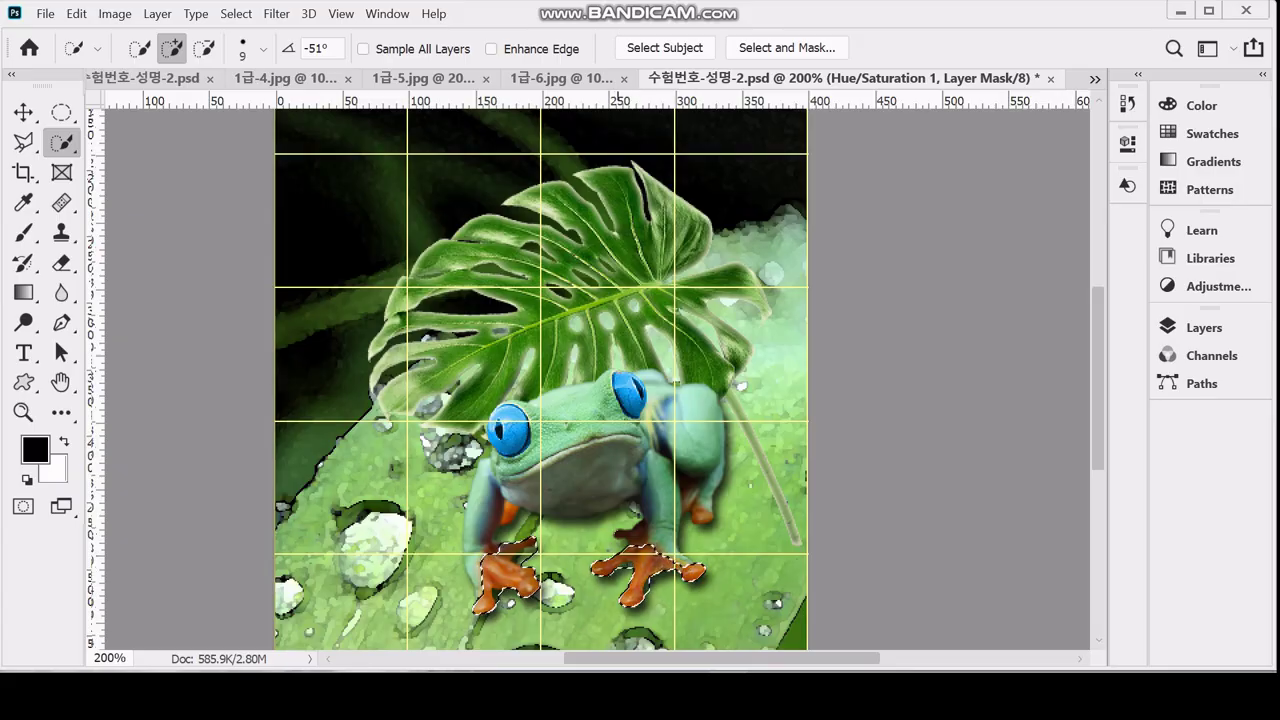
{"action": "left_click_drag", "start_coordinate": [632, 540], "coordinate": [636, 526]}
{"action": "left_click", "coordinate": [701, 512]}
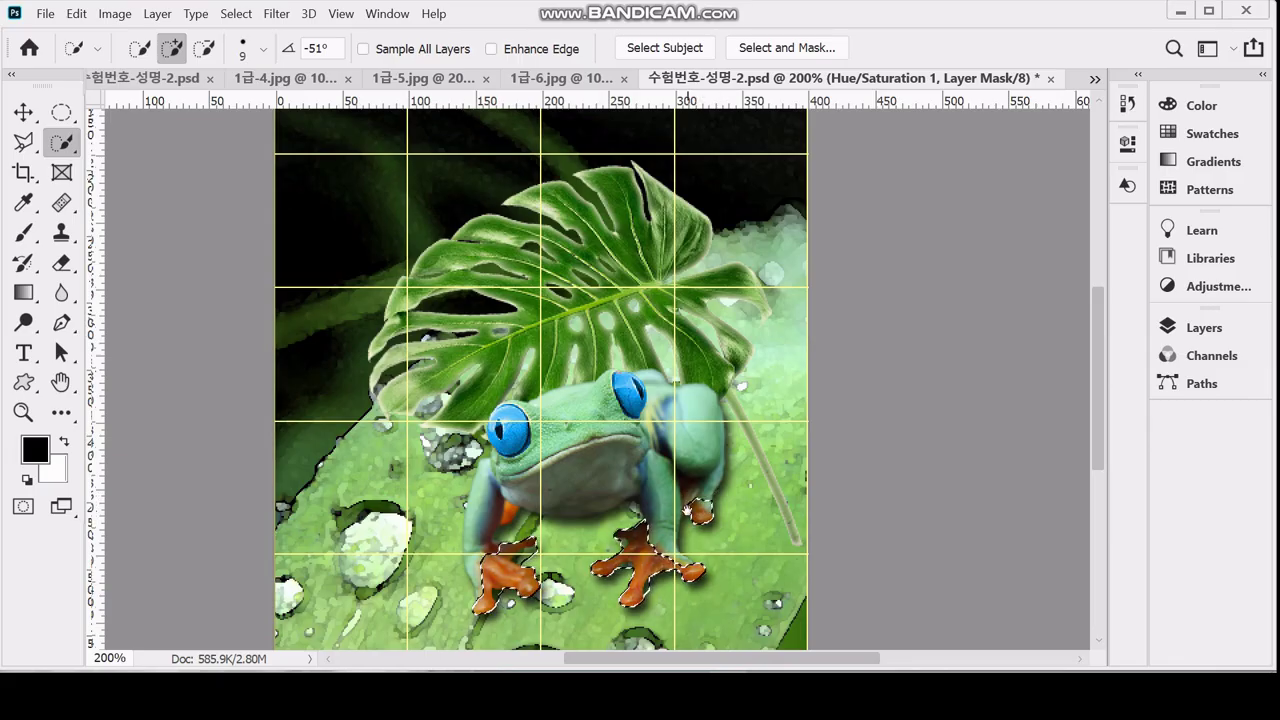
- Shrink the Quick Selection brush to 5 px and add the small orange patch behind the frog's leg to the feet selection
{"action": "scroll", "coordinate": [678, 509], "scroll_direction": "up", "scroll_amount": 1}
{"action": "key", "text": "bracketleft"}
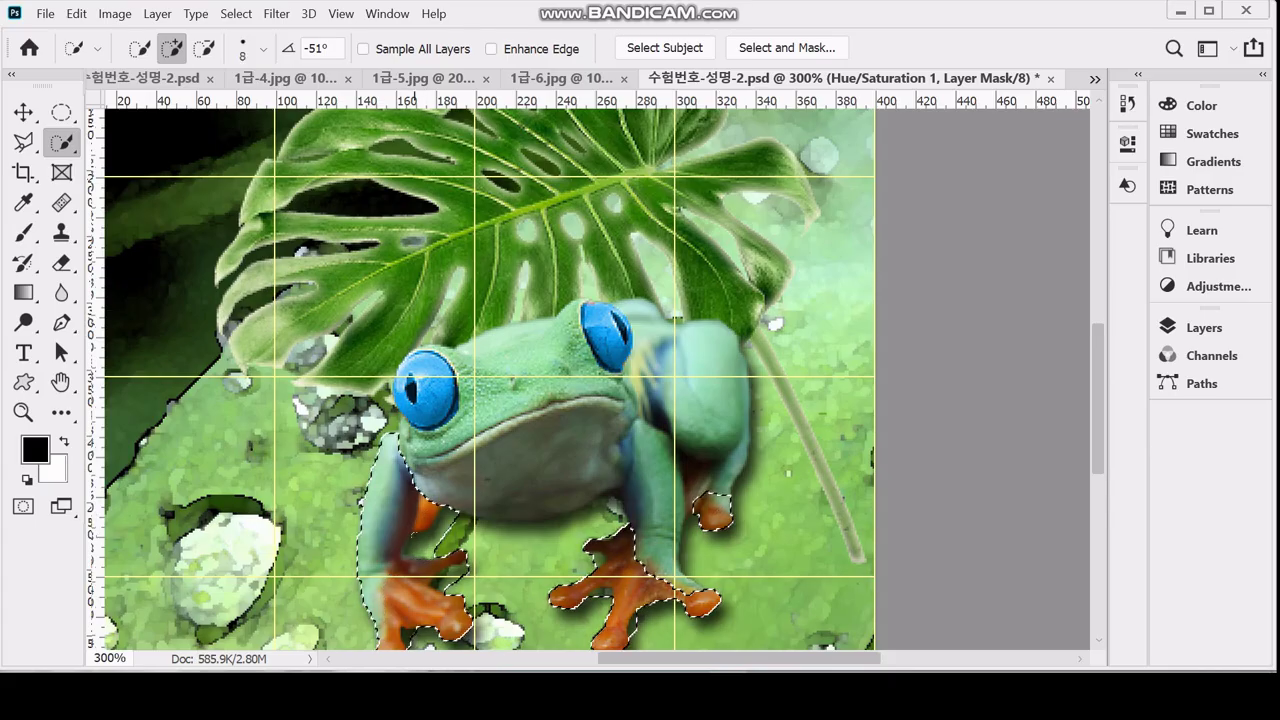
{"action": "key", "text": "bracketleft"}
{"action": "key", "text": "bracketleft"}
{"action": "key", "text": "bracketleft"}
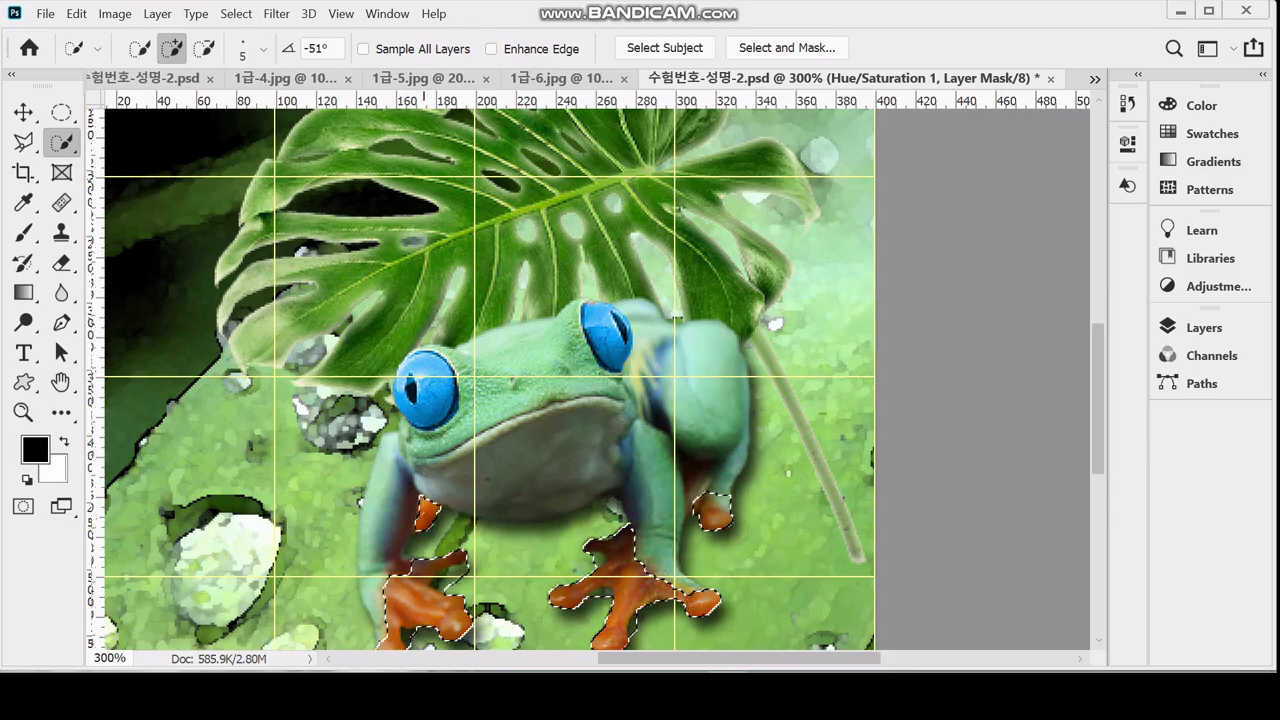
{"action": "left_click", "coordinate": [425, 512]}
{"action": "left_click", "coordinate": [430, 530]}
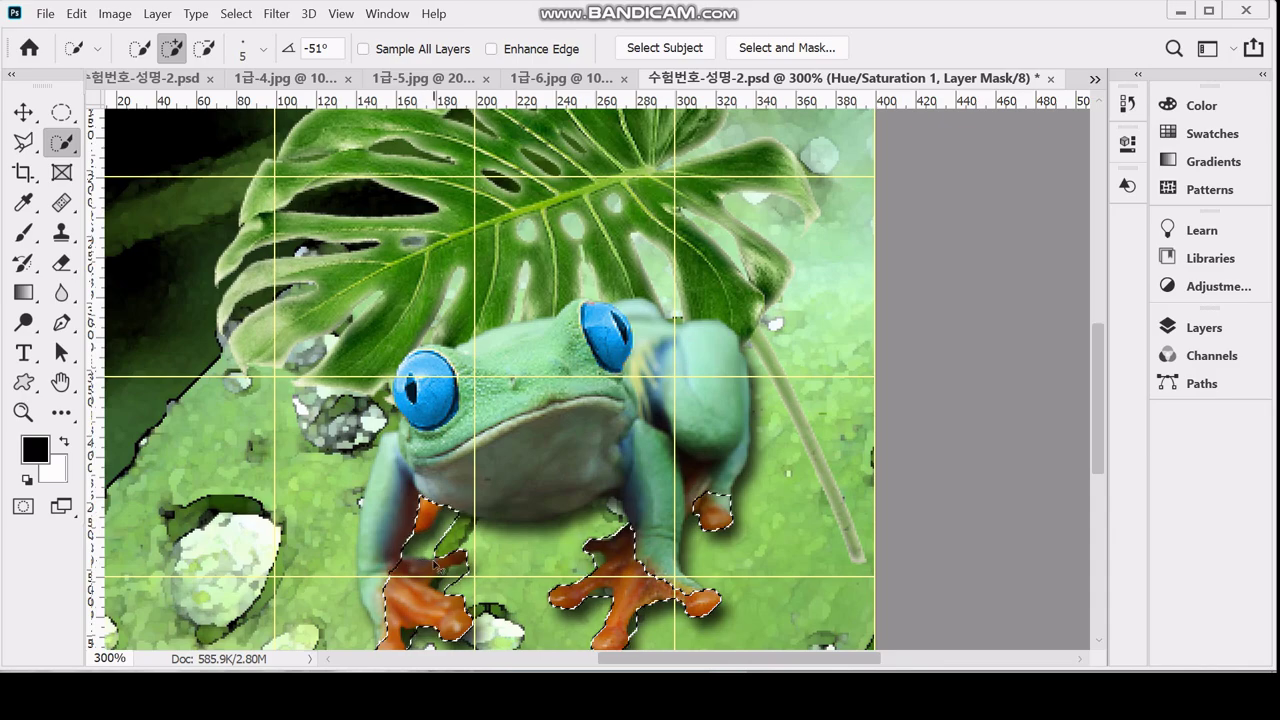
{"action": "key", "text": "ctrl+z"}
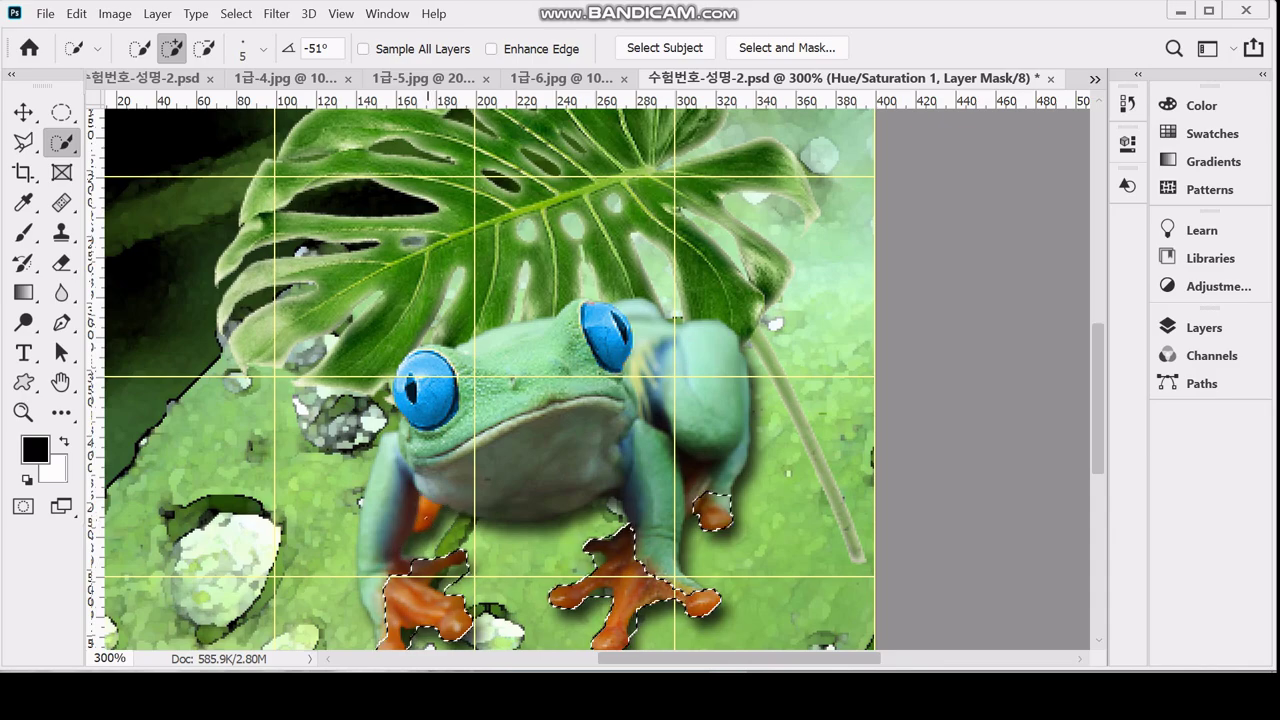
- Subtract the green leg areas above the front and hind feet from the selection
{"action": "scroll", "coordinate": [490, 380], "scroll_direction": "down", "scroll_amount": 3}
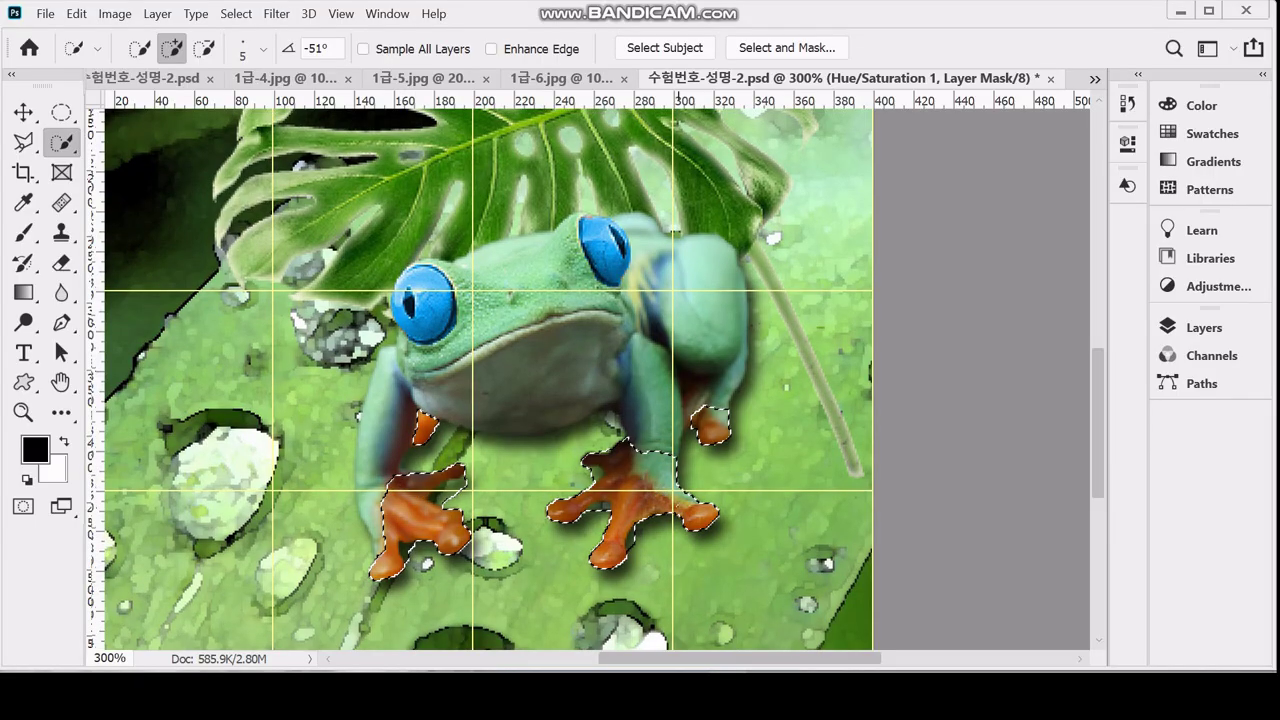
{"action": "left_click", "coordinate": [668, 470]}
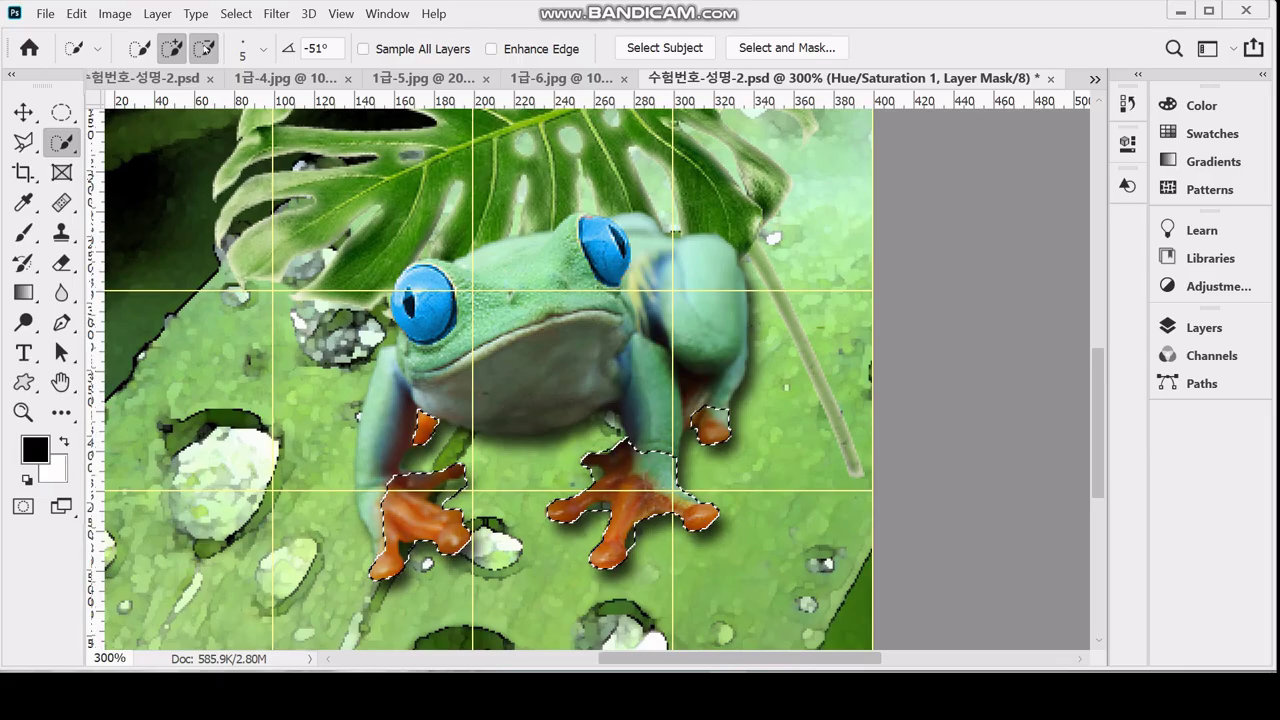
{"action": "left_click", "coordinate": [205, 47]}
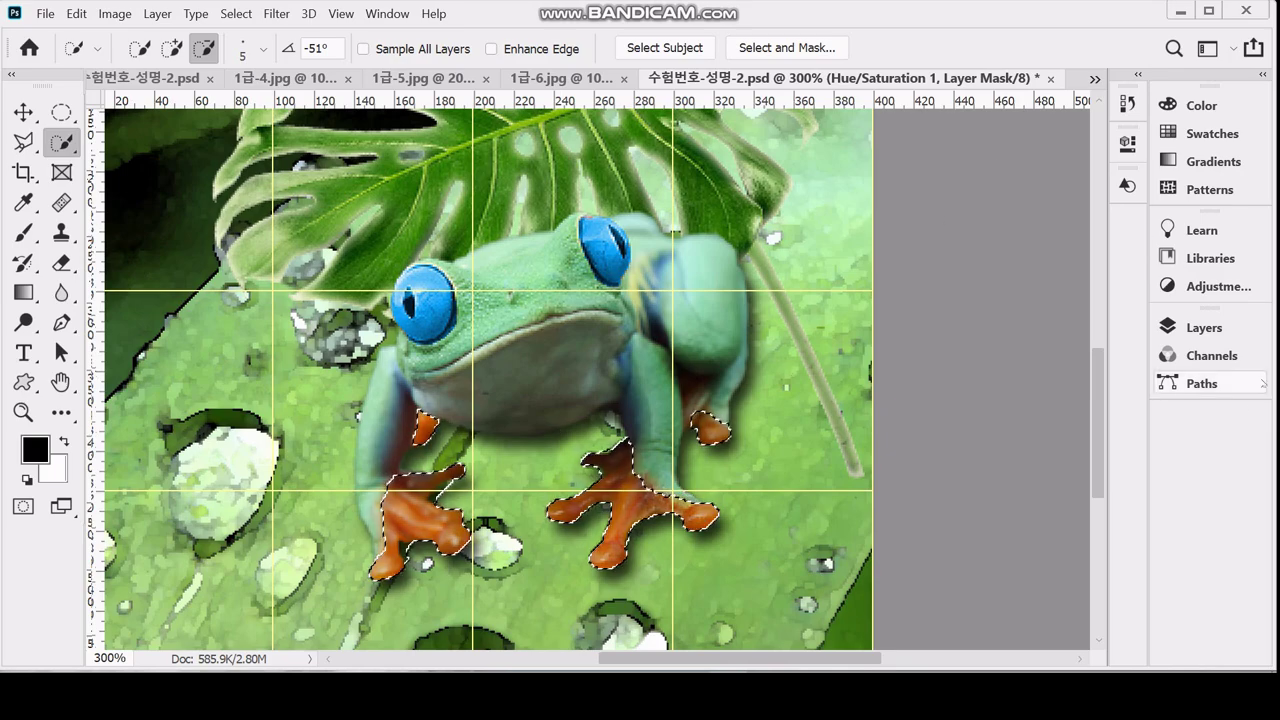
- Add a second Hue/Saturation adjustment layer above the eyes' adjustment, masked to the selected orange feet
{"action": "left_click", "coordinate": [1200, 328]}
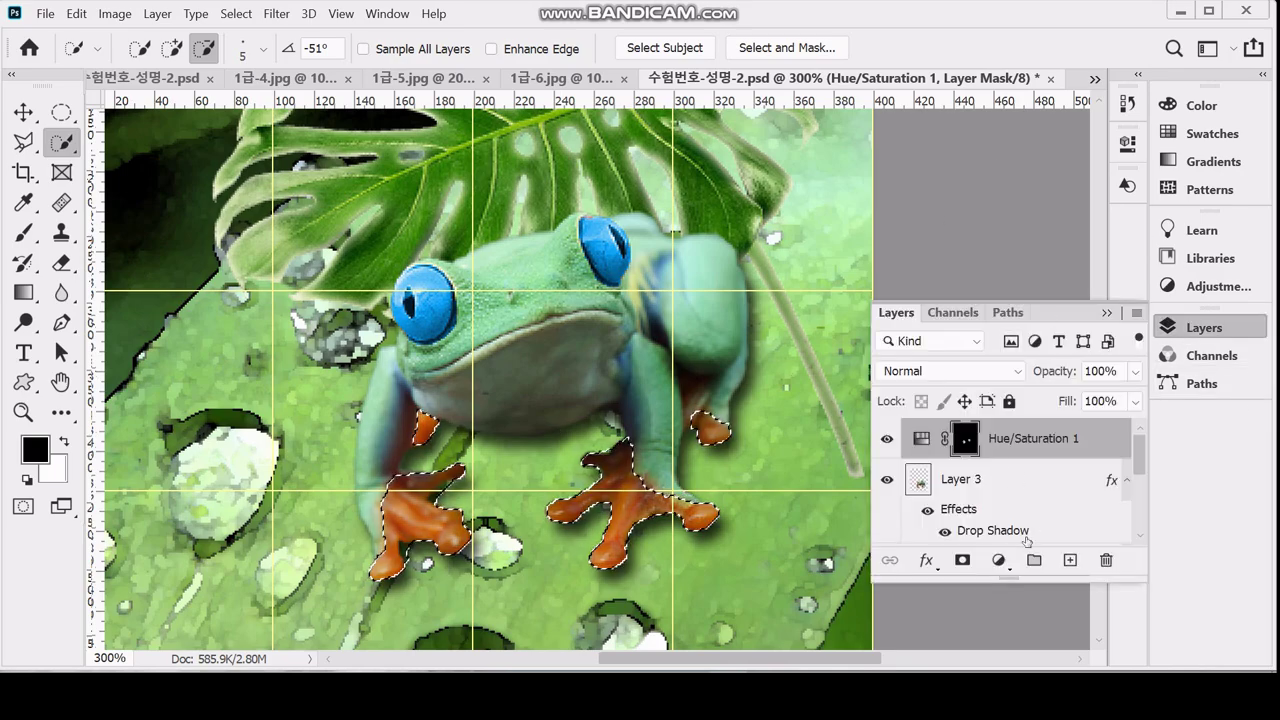
{"action": "left_click", "coordinate": [996, 561]}
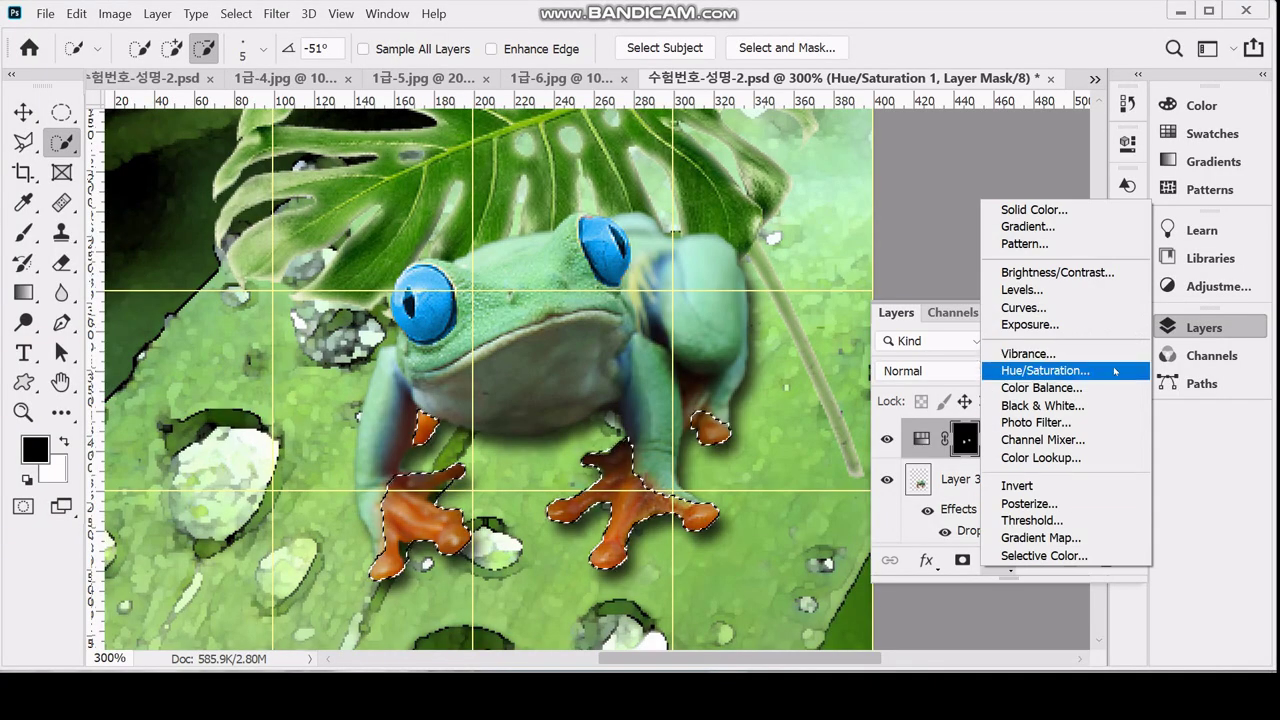
{"action": "left_click", "coordinate": [1045, 371]}
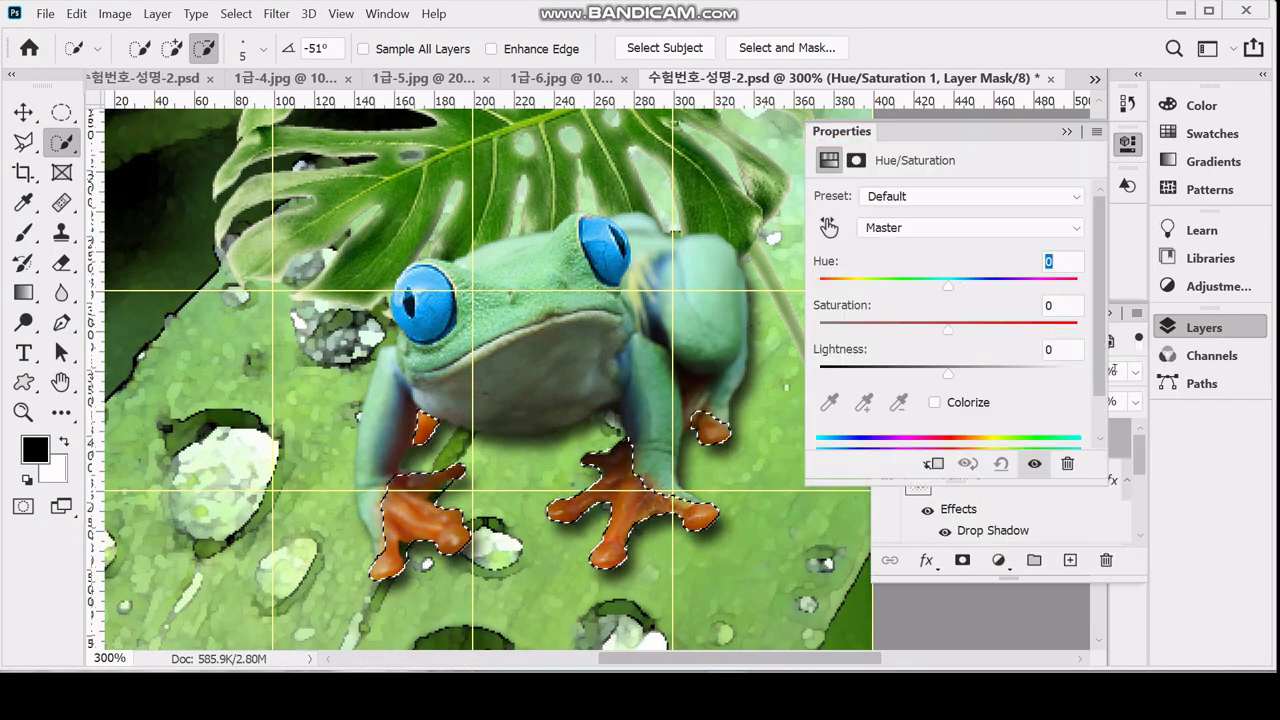
{"action": "left_click", "coordinate": [1120, 430]}
{"action": "left_click", "coordinate": [1187, 327]}
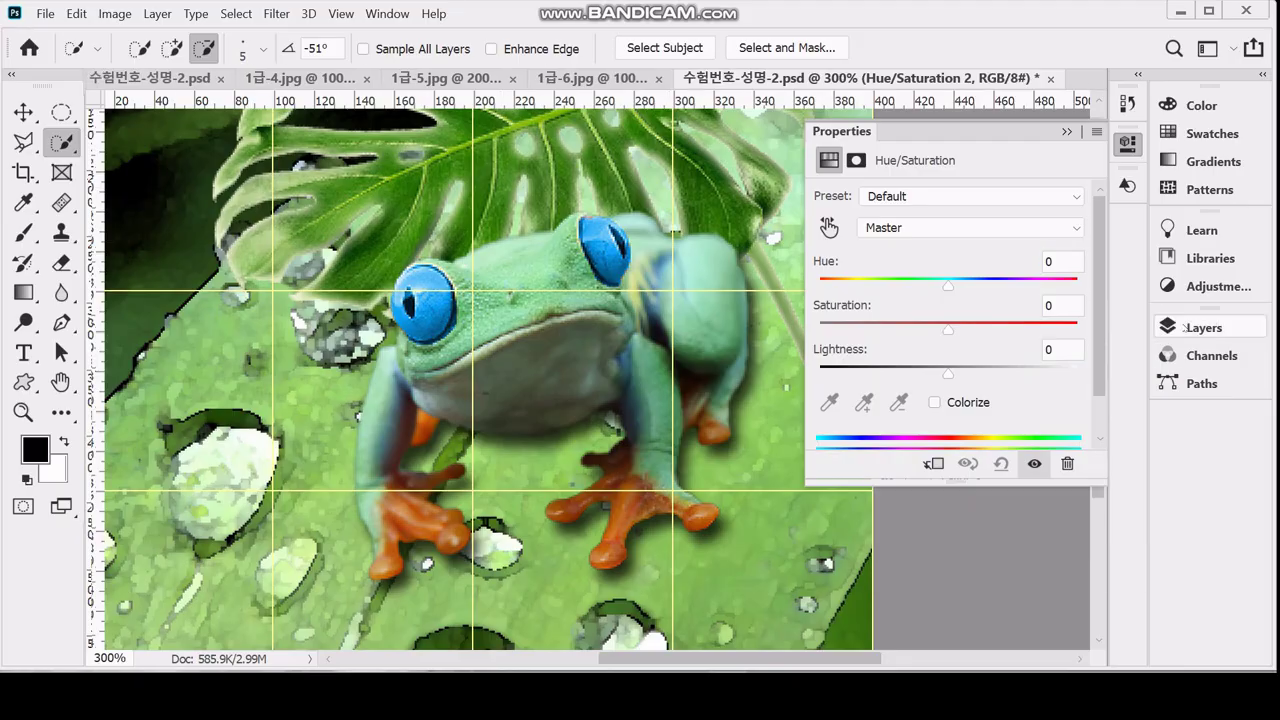
{"action": "left_click", "coordinate": [1185, 327]}
{"action": "left_click", "coordinate": [1127, 143]}
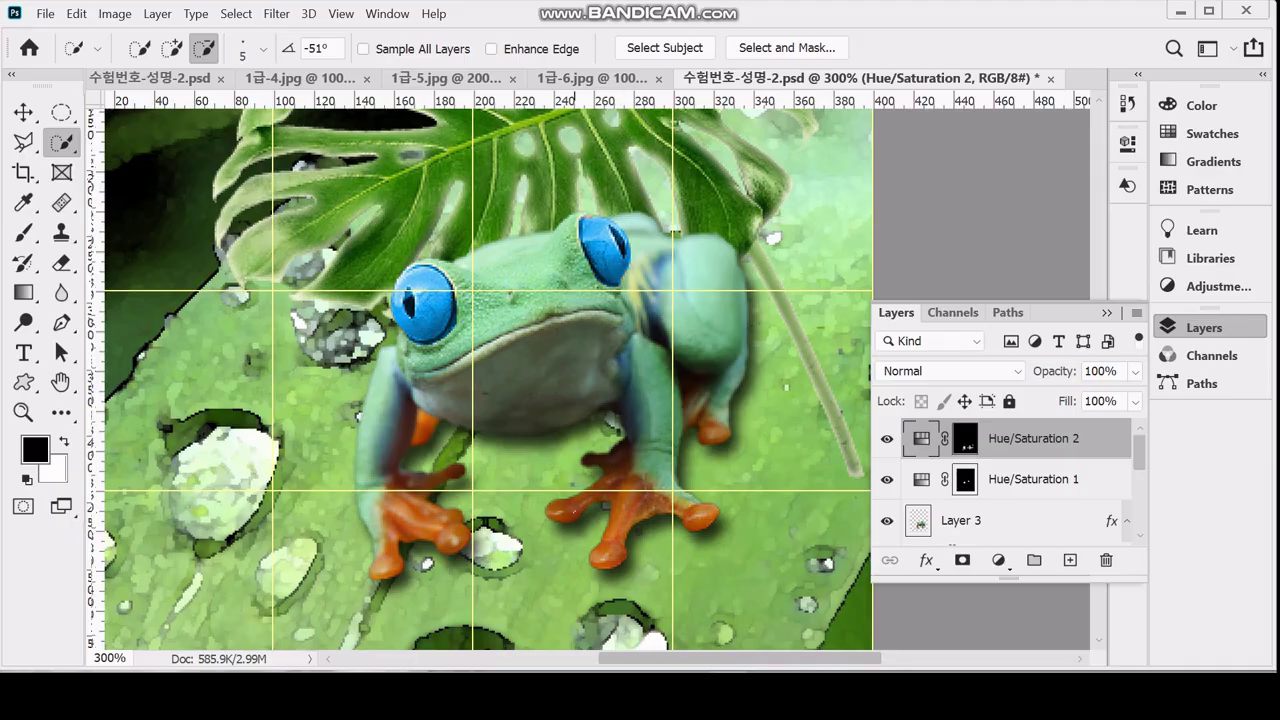
{"action": "left_click", "coordinate": [1203, 328]}
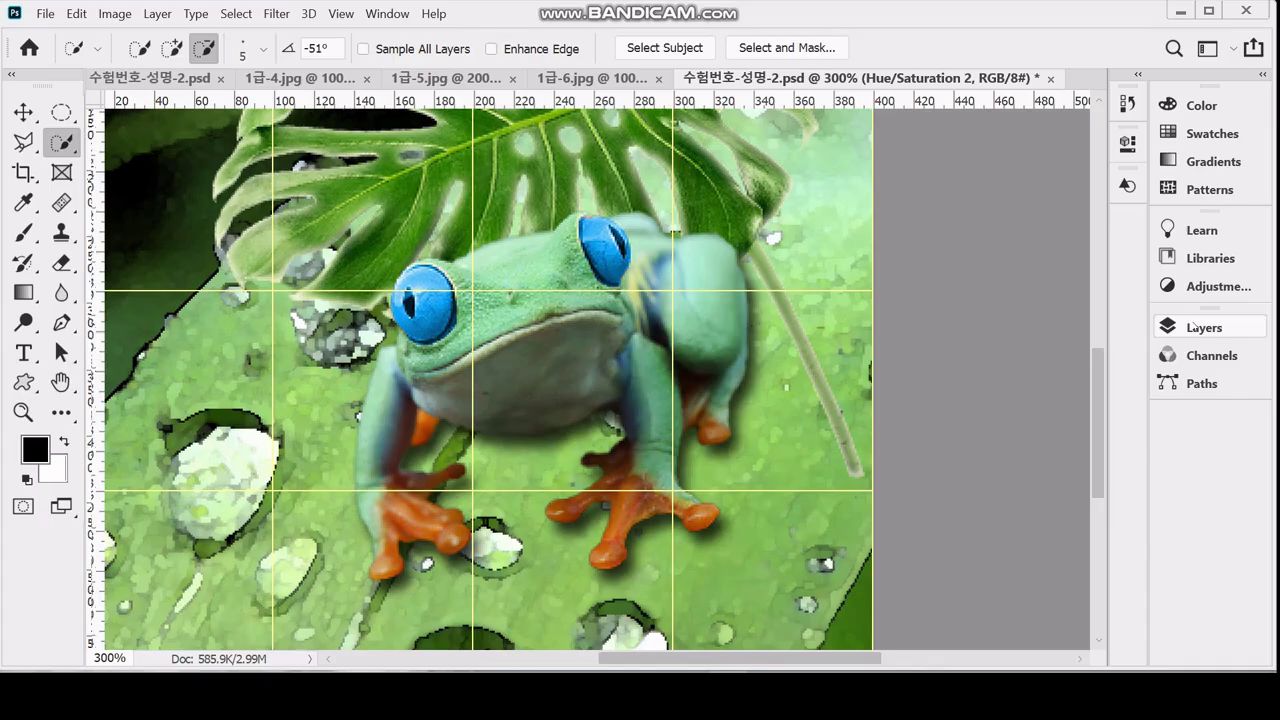
{"action": "left_click", "coordinate": [1203, 328]}
- Colorize the feet through their Hue/Saturation adjustment with hue 360, saturation 80 and lightness +21
{"action": "double_click", "coordinate": [913, 450]}
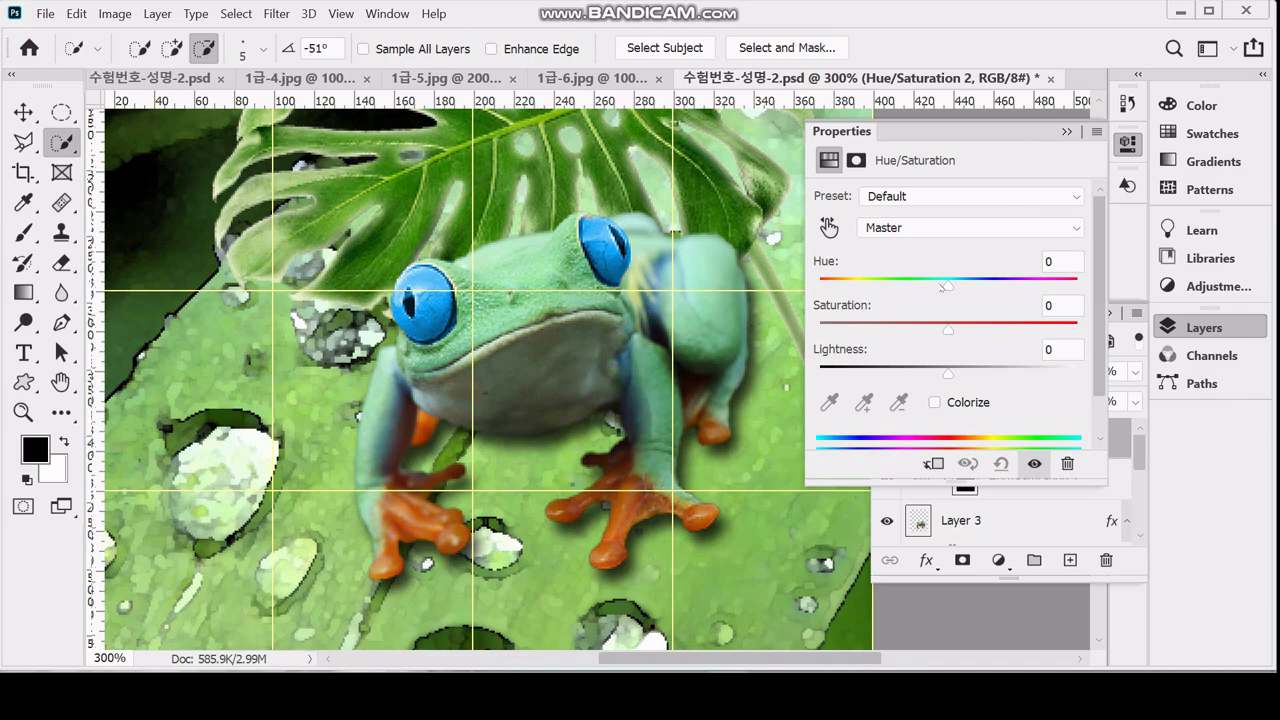
{"action": "left_click_drag", "start_coordinate": [950, 287], "coordinate": [1024, 286]}
{"action": "left_click", "coordinate": [934, 402]}
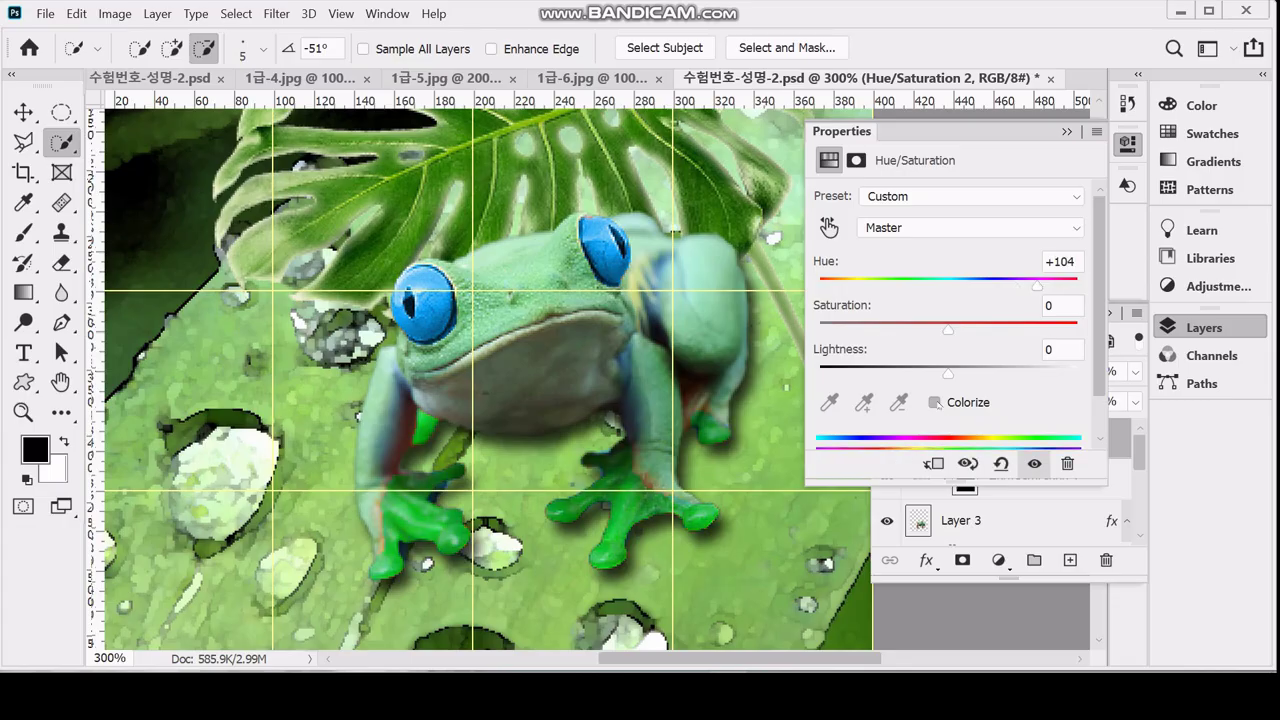
{"action": "left_click_drag", "start_coordinate": [835, 288], "coordinate": [1080, 287]}
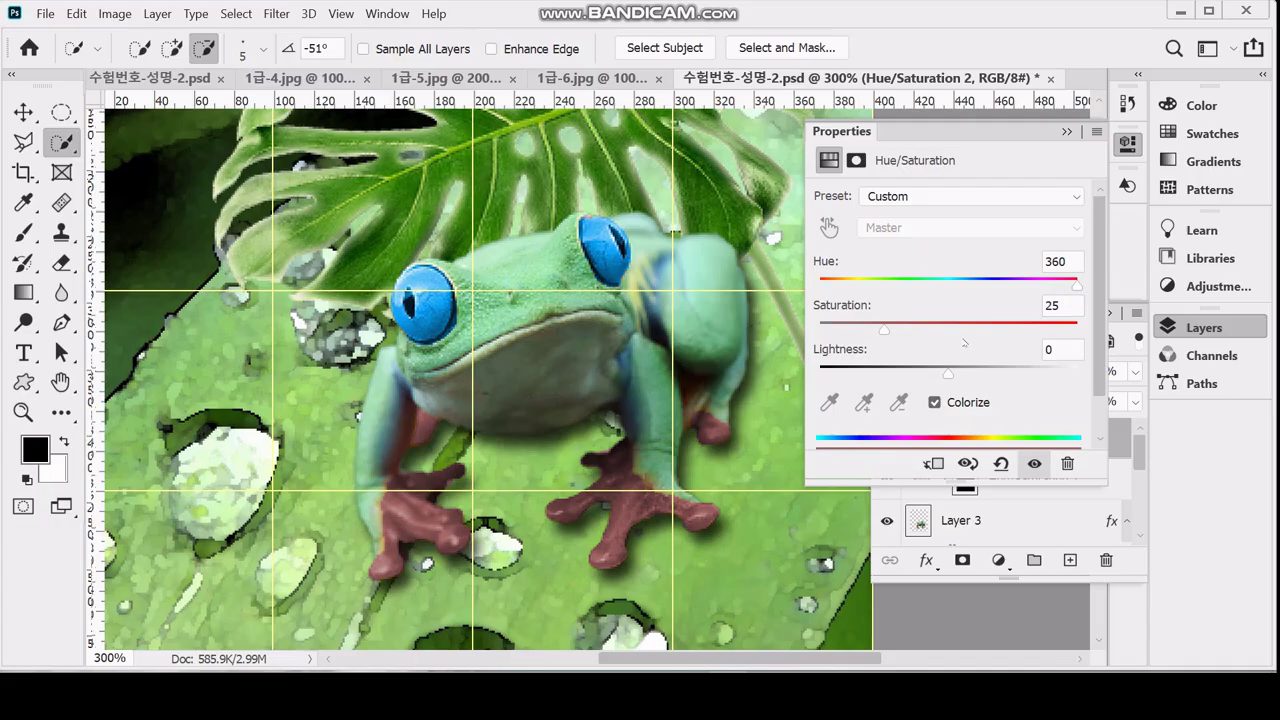
{"action": "left_click_drag", "start_coordinate": [921, 330], "coordinate": [1026, 328]}
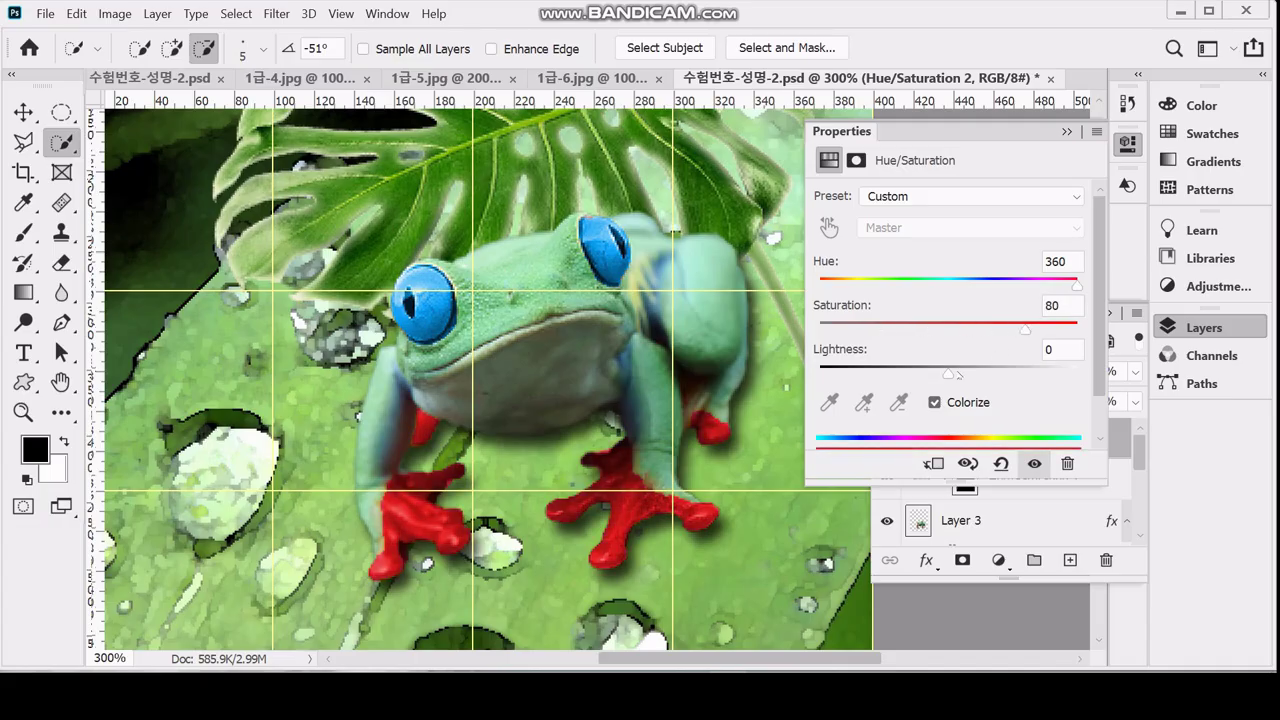
{"action": "left_click_drag", "start_coordinate": [962, 372], "coordinate": [976, 373]}
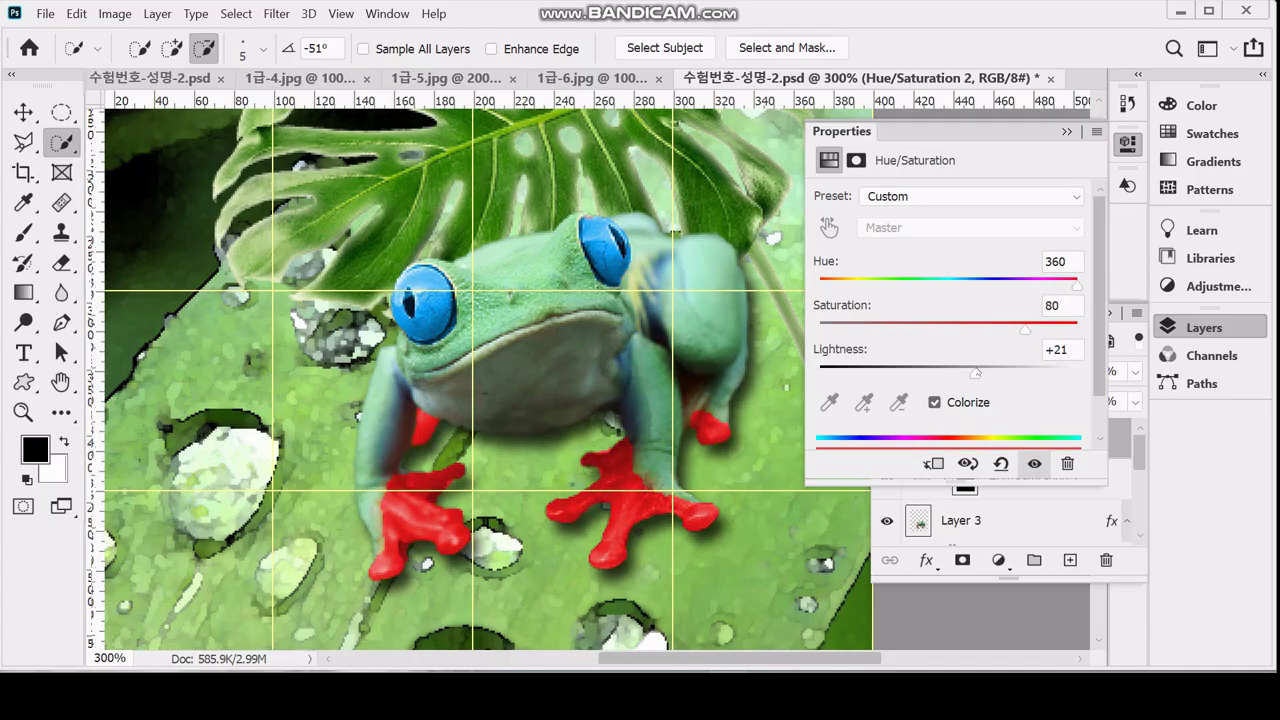
- Set the feet's Hue/Saturation adjustment to hue 350 and lightness 20, and save the document
{"action": "double_click", "coordinate": [1064, 262]}
{"action": "type", "text": "35"}
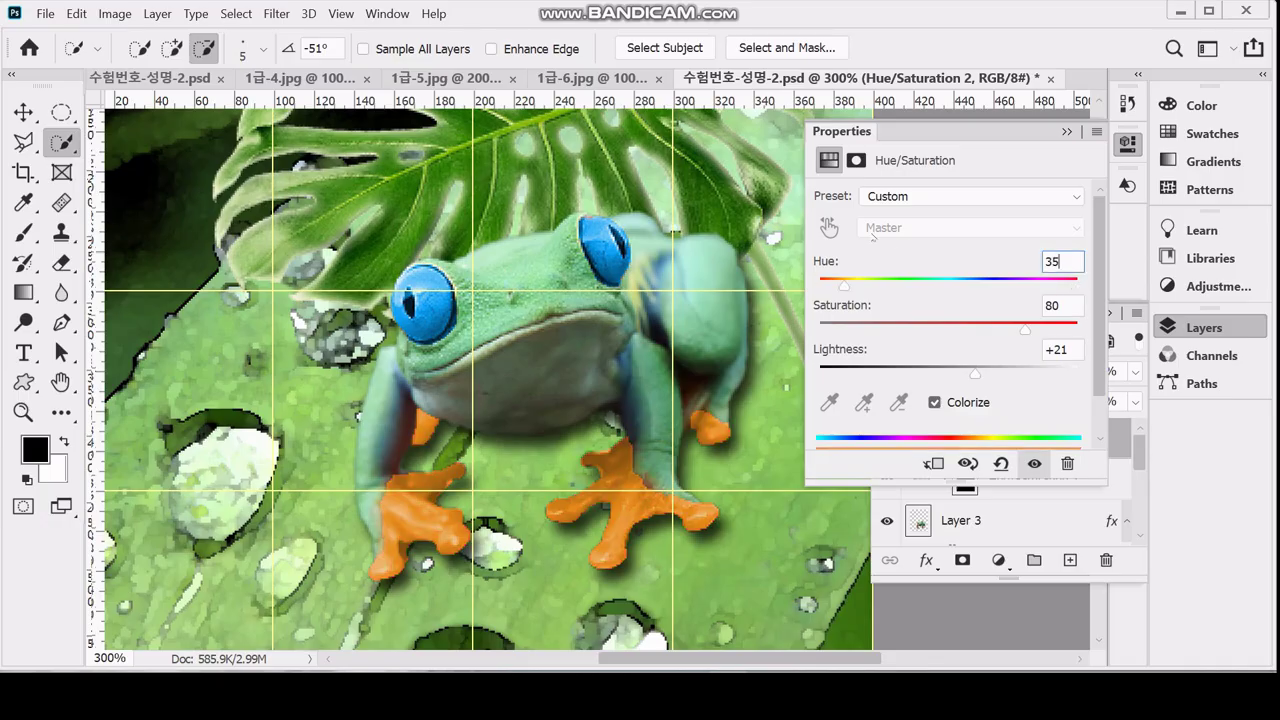
{"action": "type", "text": "0"}
{"action": "key", "text": "Tab"}
{"action": "key", "text": "Tab"}
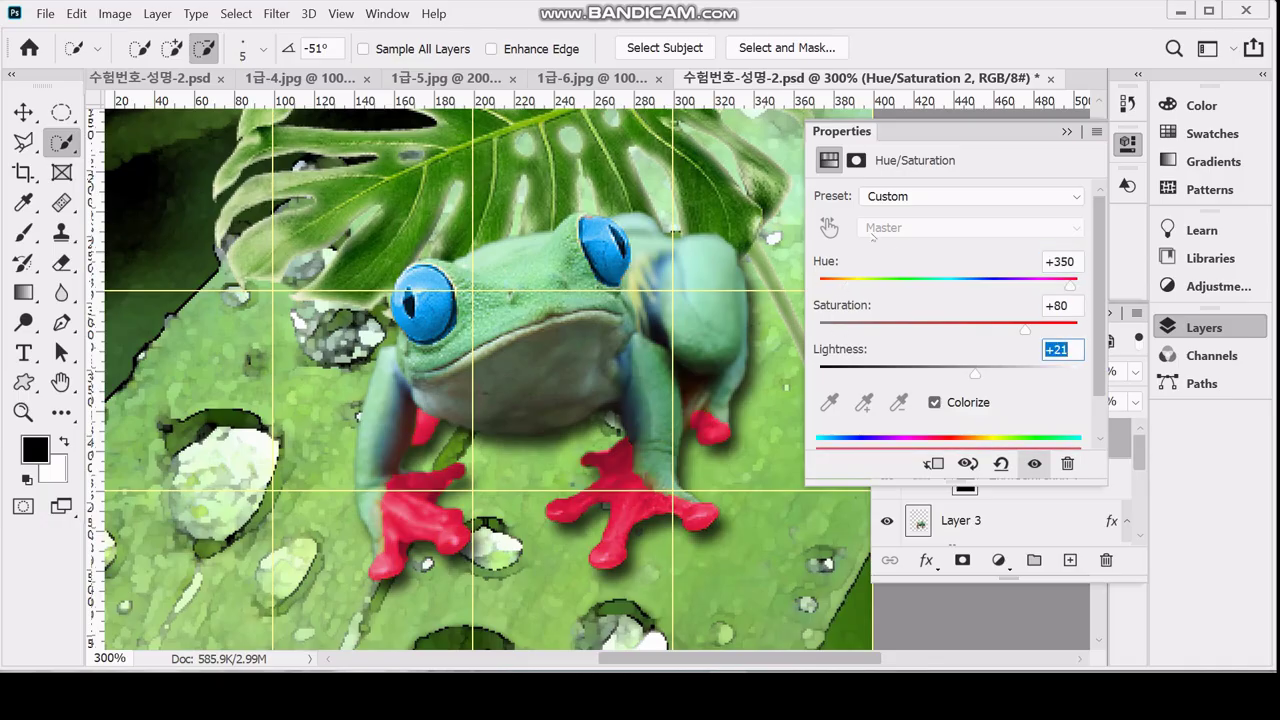
{"action": "type", "text": "20"}
{"action": "key", "text": "Return"}
{"action": "left_click", "coordinate": [1205, 328]}
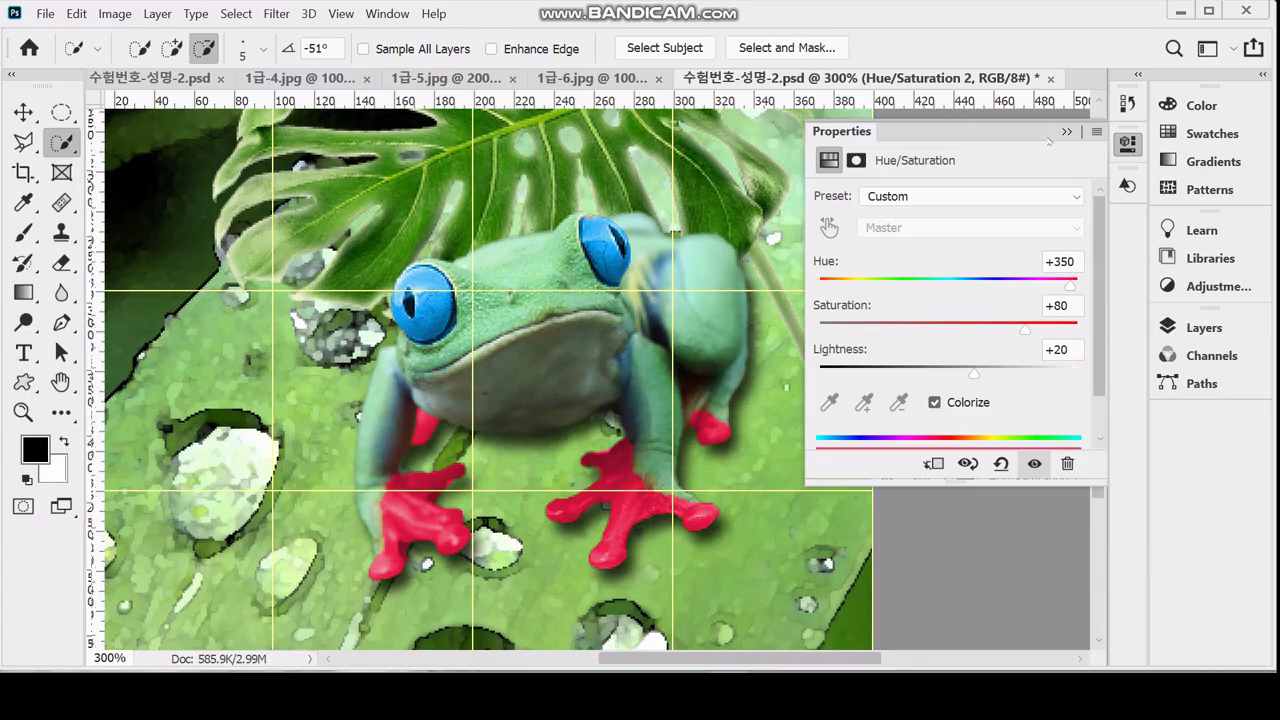
{"action": "left_click", "coordinate": [1127, 143]}
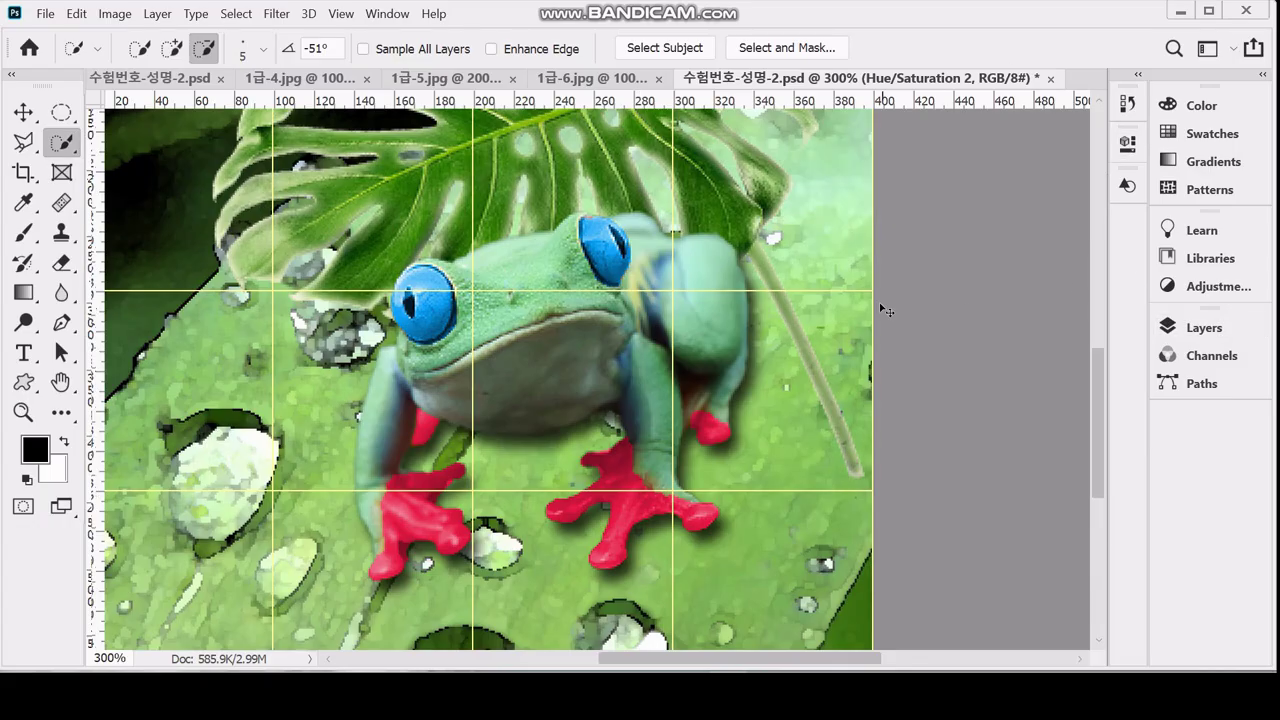
{"action": "key", "text": "ctrl+s"}
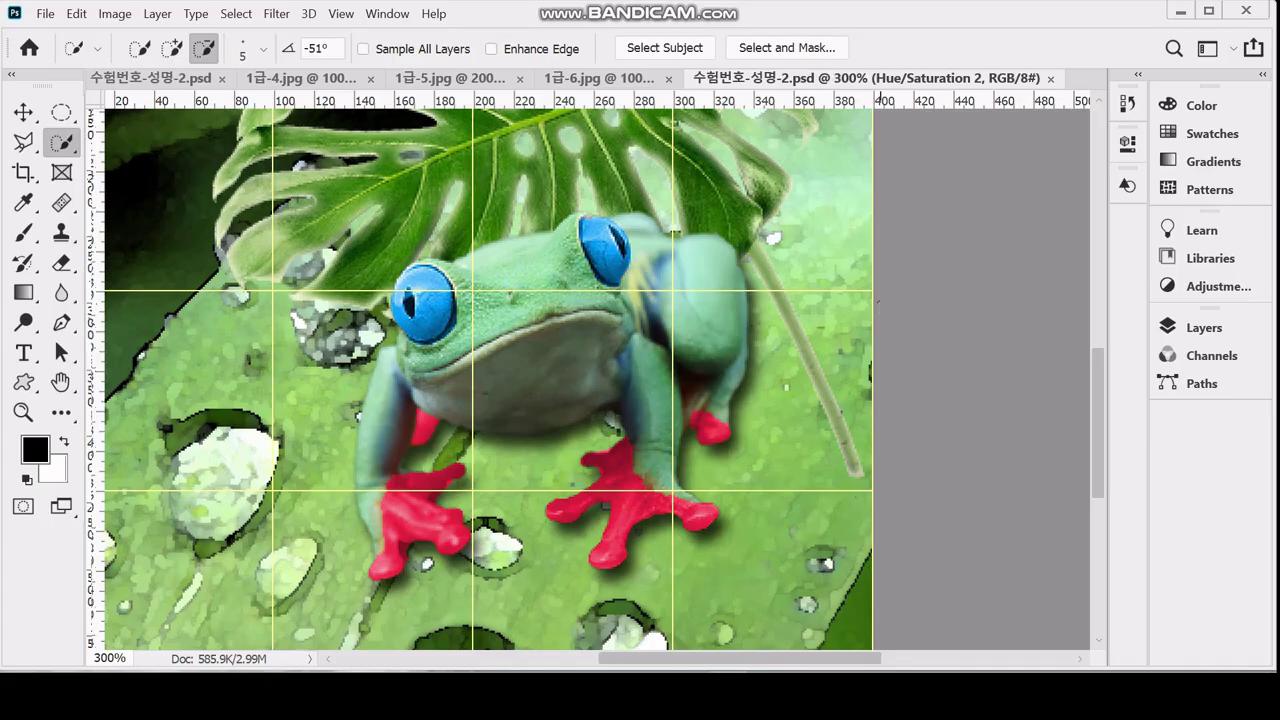
- Soften the layer mask of the feet's Hue/Saturation adjustment with a Gaussian Blur of 3.0 pixels radius
{"action": "left_click", "coordinate": [1230, 336]}
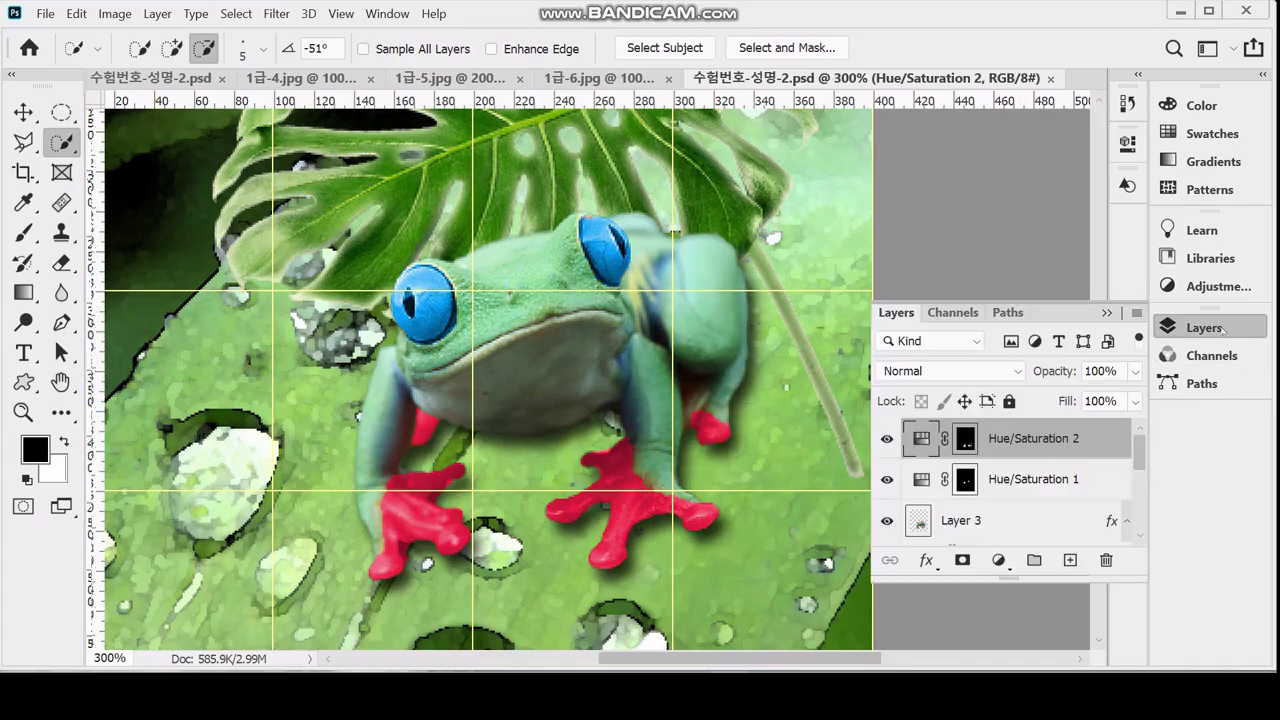
{"action": "left_click", "coordinate": [964, 443]}
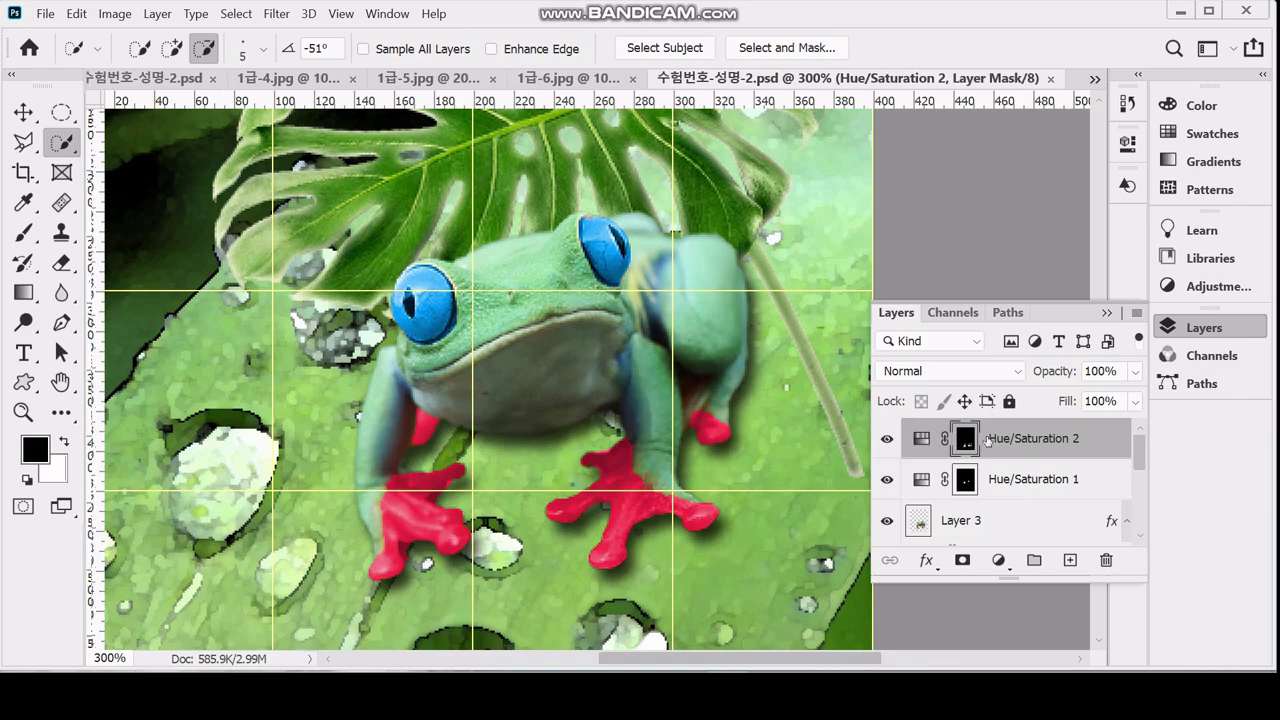
{"action": "left_click", "coordinate": [912, 448]}
{"action": "left_click", "coordinate": [962, 443]}
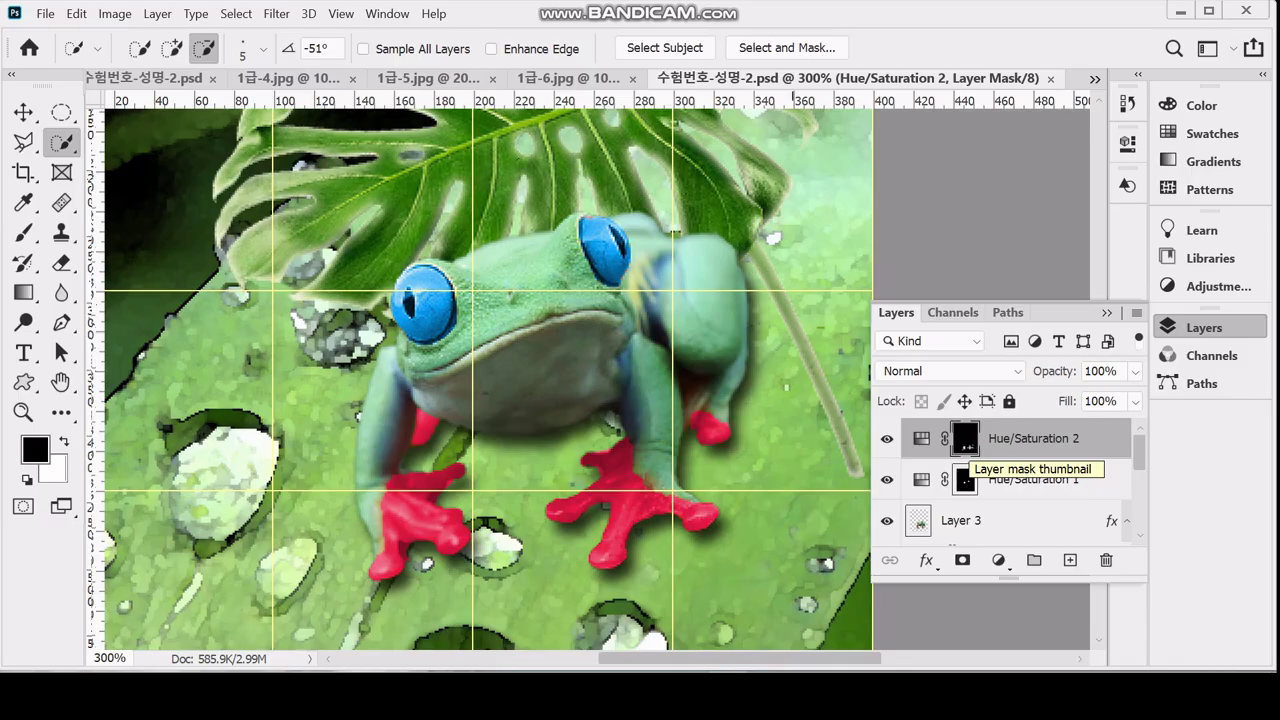
{"action": "left_click", "coordinate": [277, 14]}
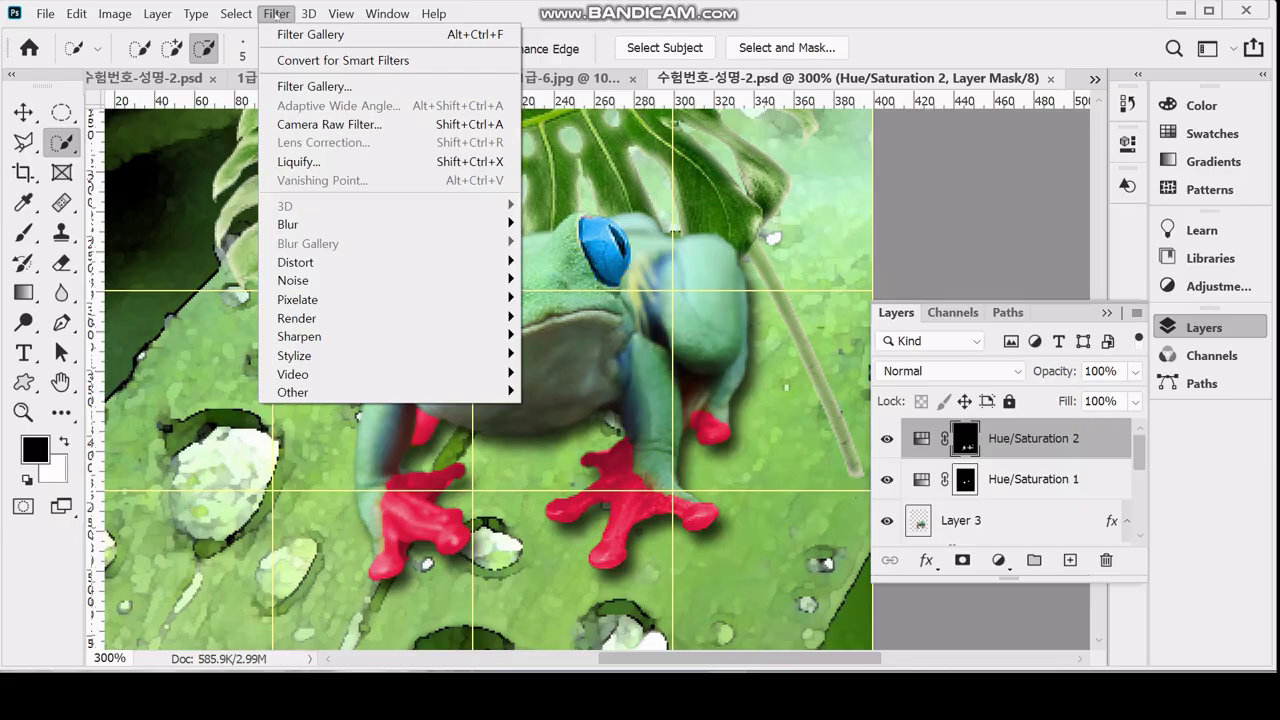
{"action": "mouse_move", "coordinate": [347, 226]}
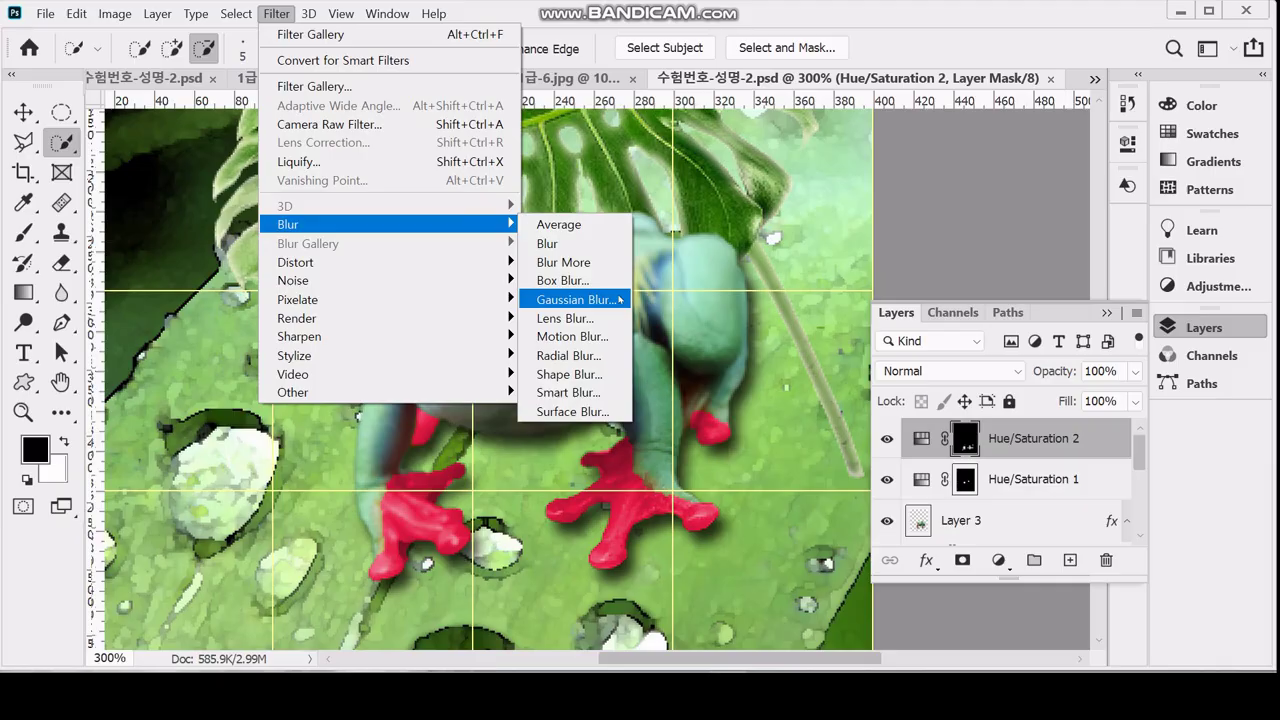
{"action": "left_click", "coordinate": [575, 299]}
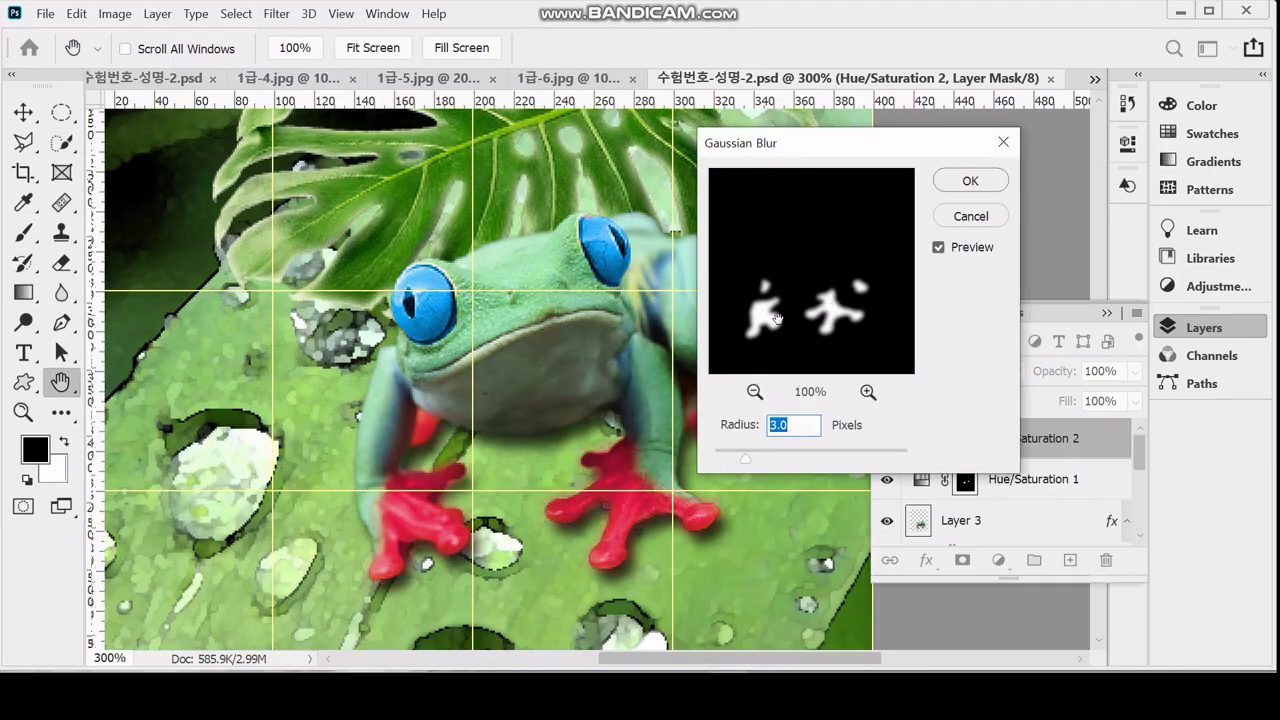
{"action": "left_click", "coordinate": [776, 318]}
{"action": "left_click", "coordinate": [798, 292]}
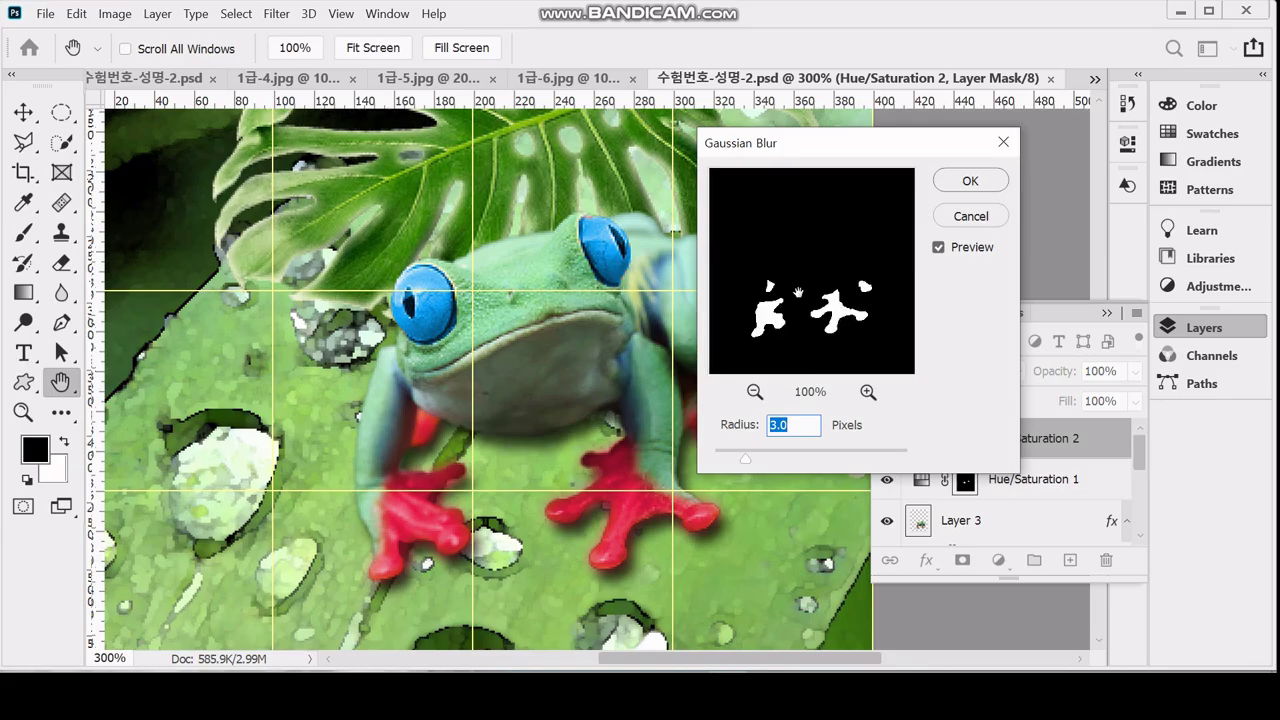
{"action": "left_click_drag", "start_coordinate": [798, 292], "coordinate": [798, 292]}
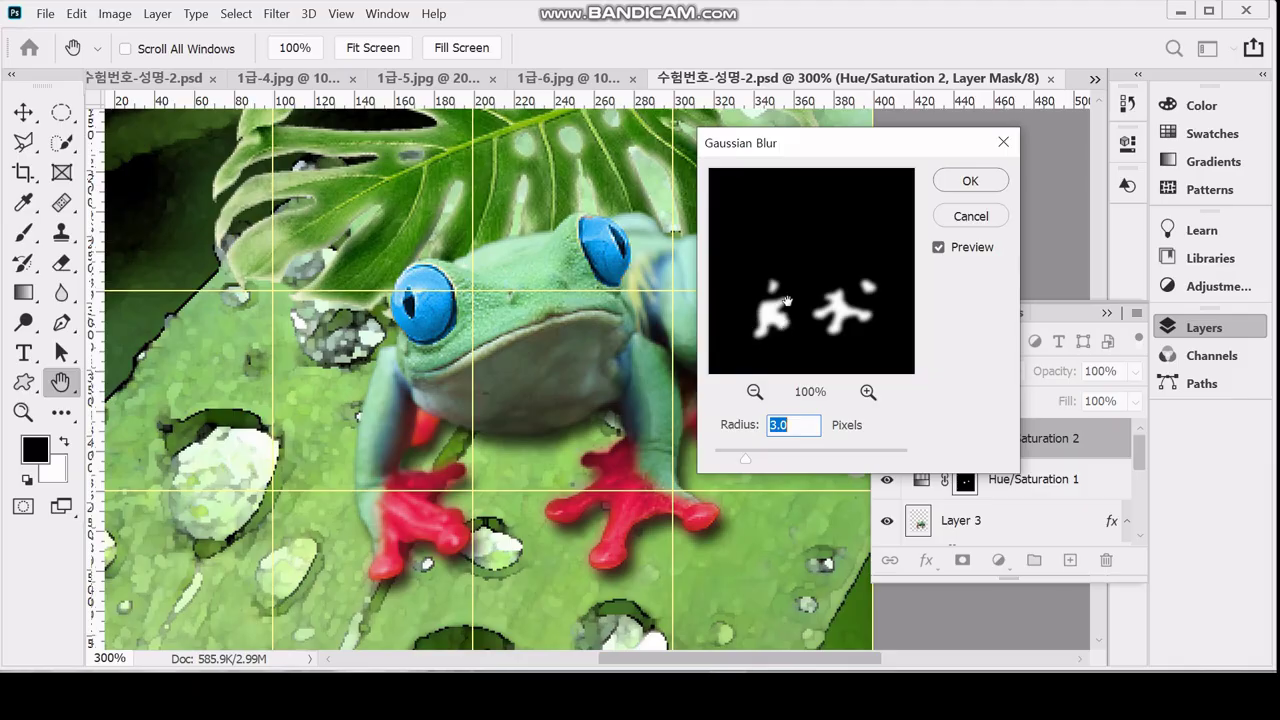
{"action": "left_click", "coordinate": [939, 248]}
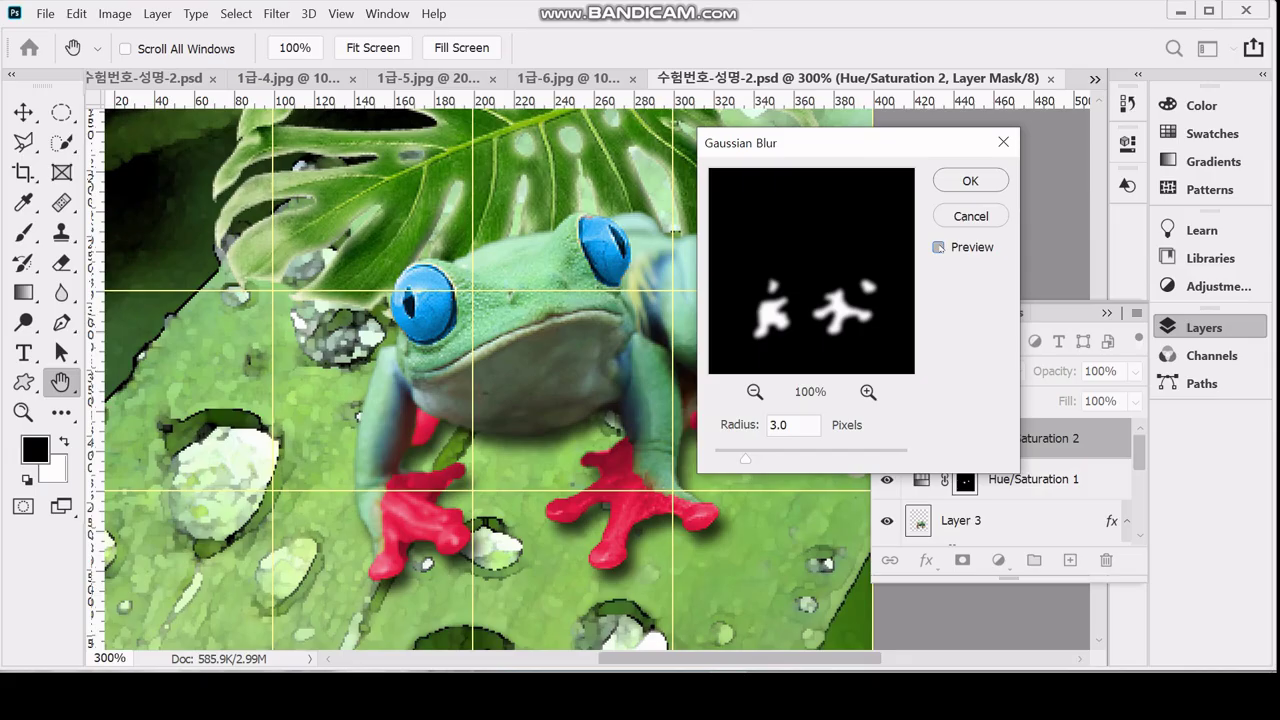
{"action": "left_click", "coordinate": [939, 248]}
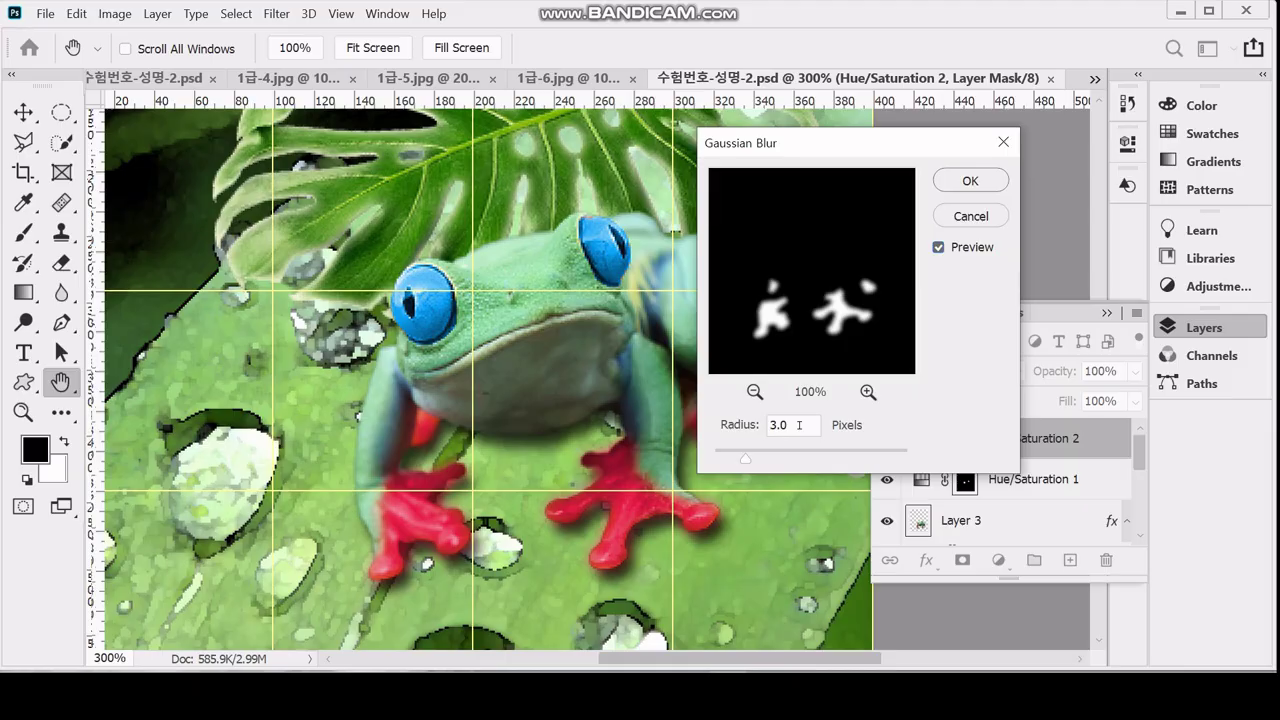
{"action": "left_click", "coordinate": [1003, 142]}
- Activate the Custom Shape tool and select Layer 1 as the layer above which to add a shape
{"action": "key", "text": "w"}
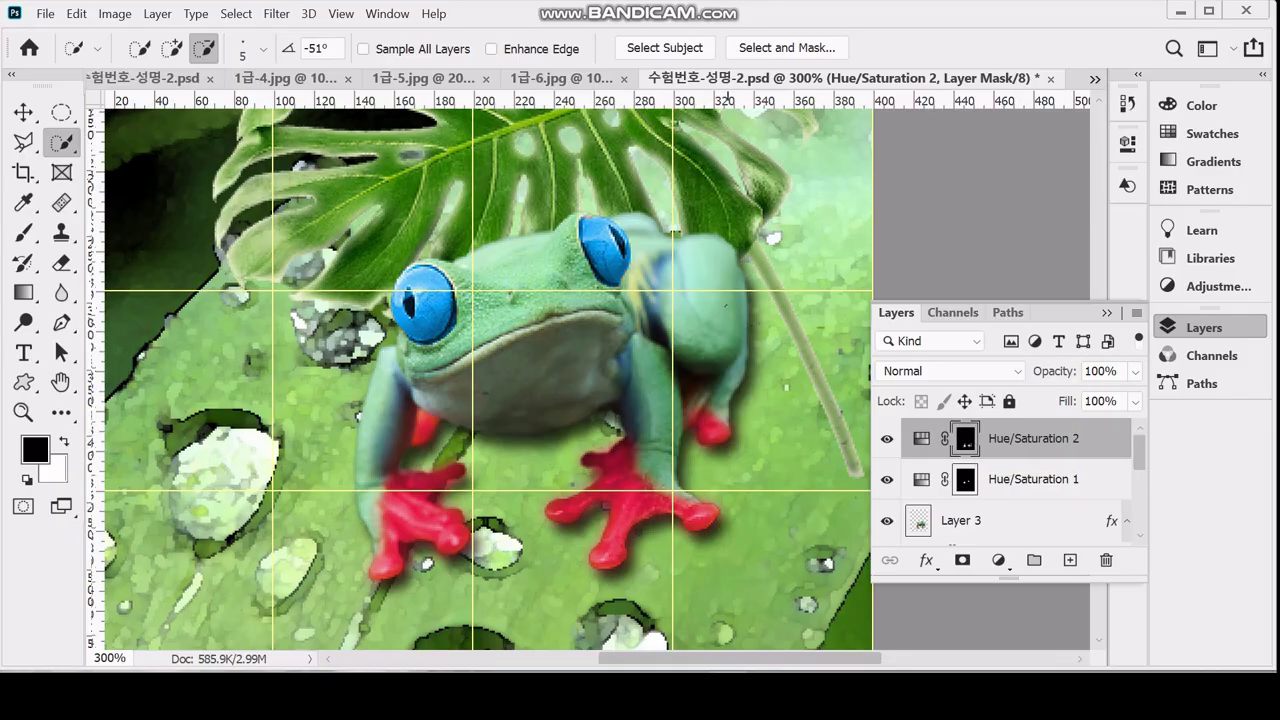
{"action": "key", "text": "u"}
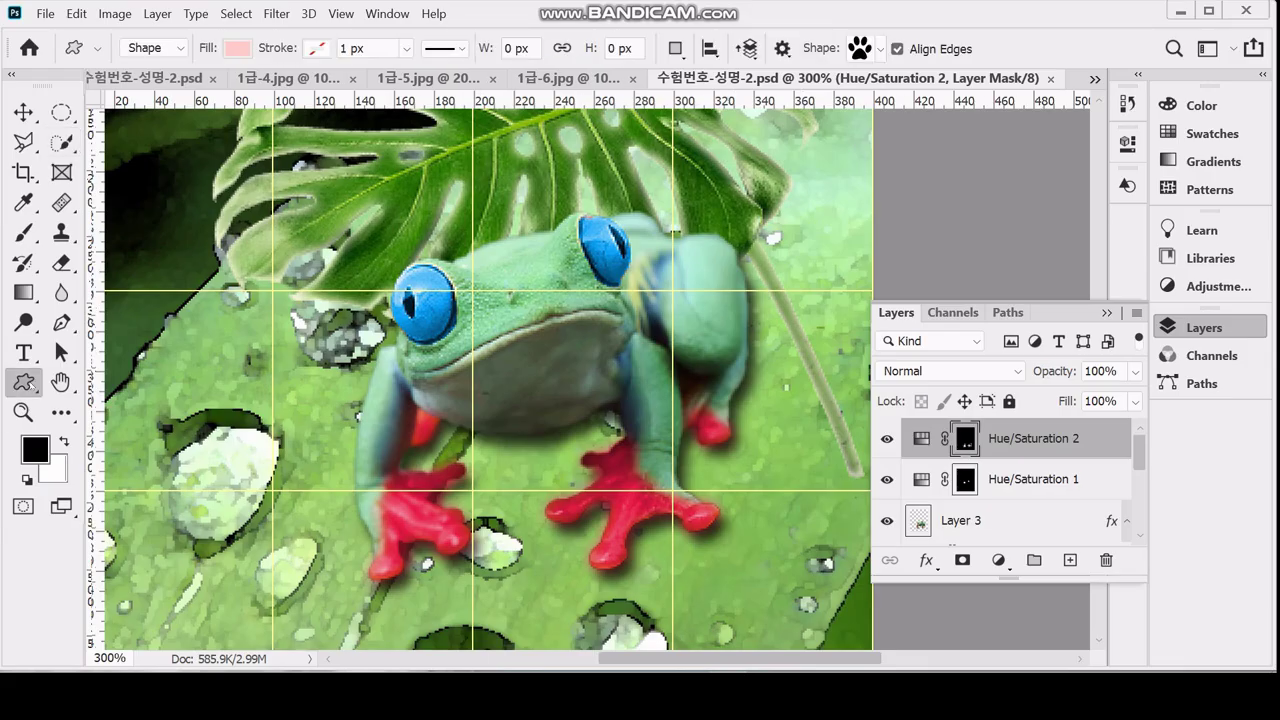
{"action": "left_click", "coordinate": [1176, 328]}
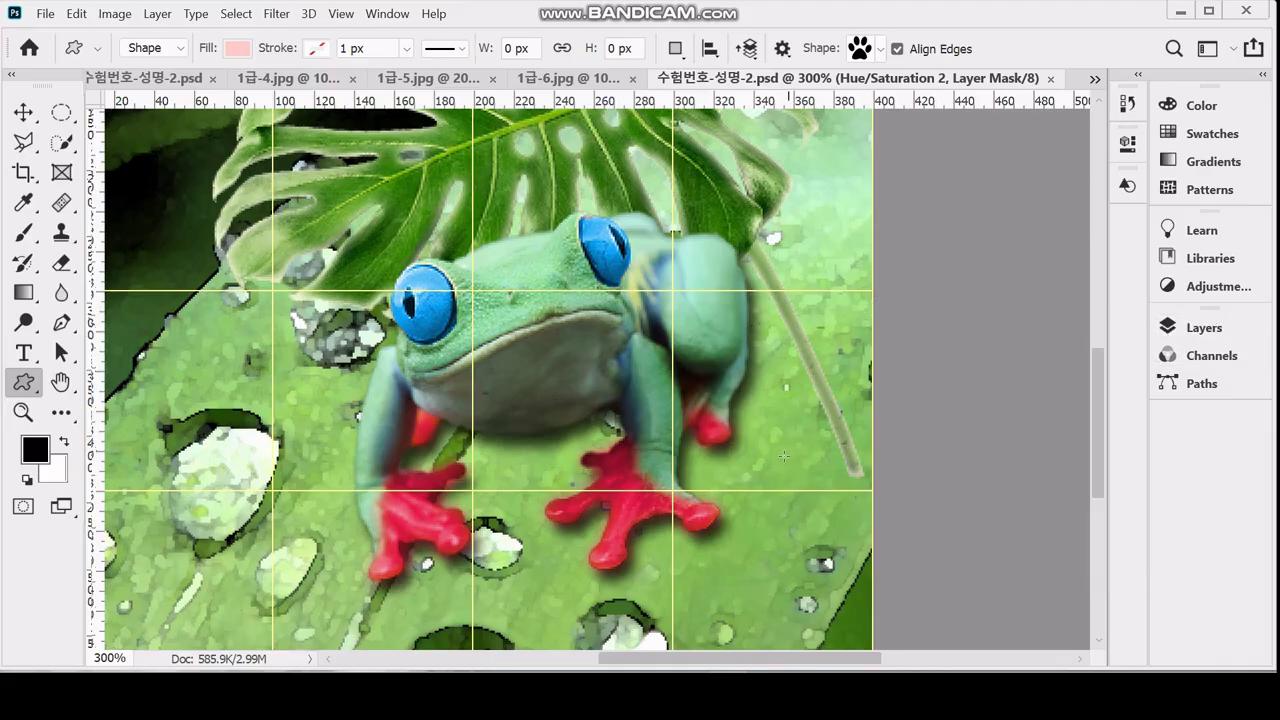
{"action": "left_click", "coordinate": [1200, 327]}
{"action": "scroll", "coordinate": [965, 492], "scroll_direction": "down", "scroll_amount": 3}
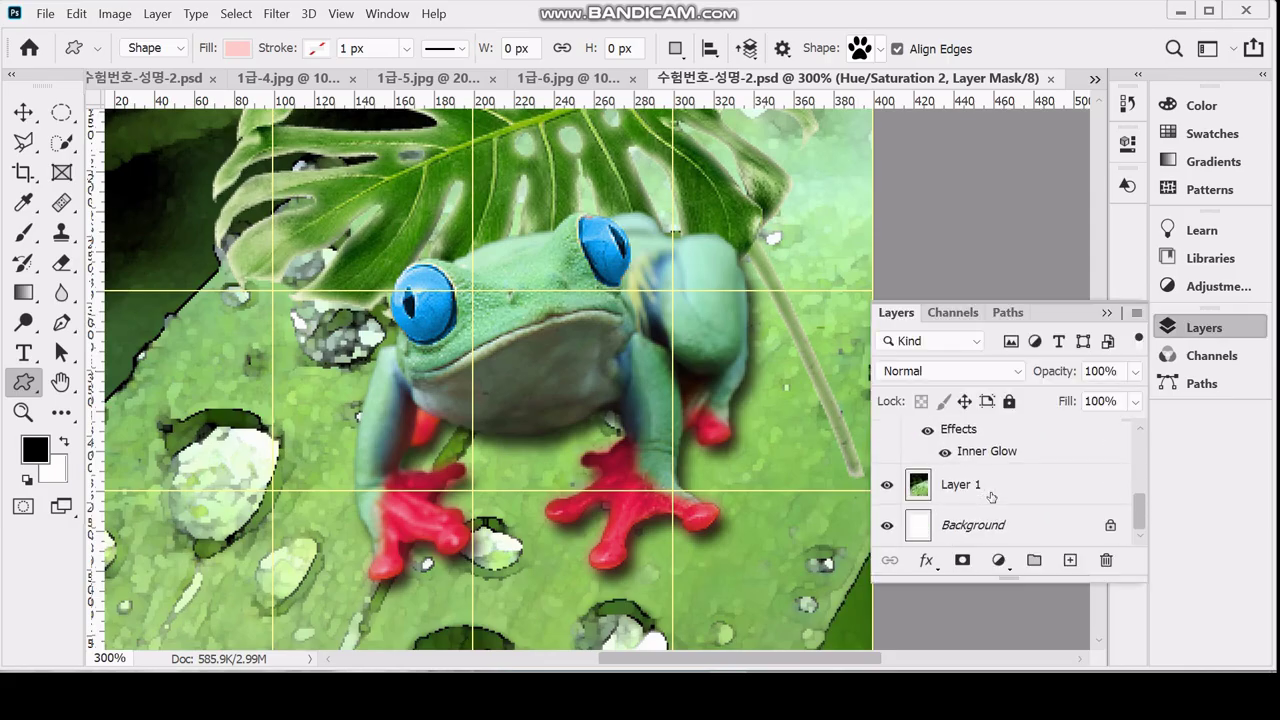
{"action": "left_click", "coordinate": [957, 486]}
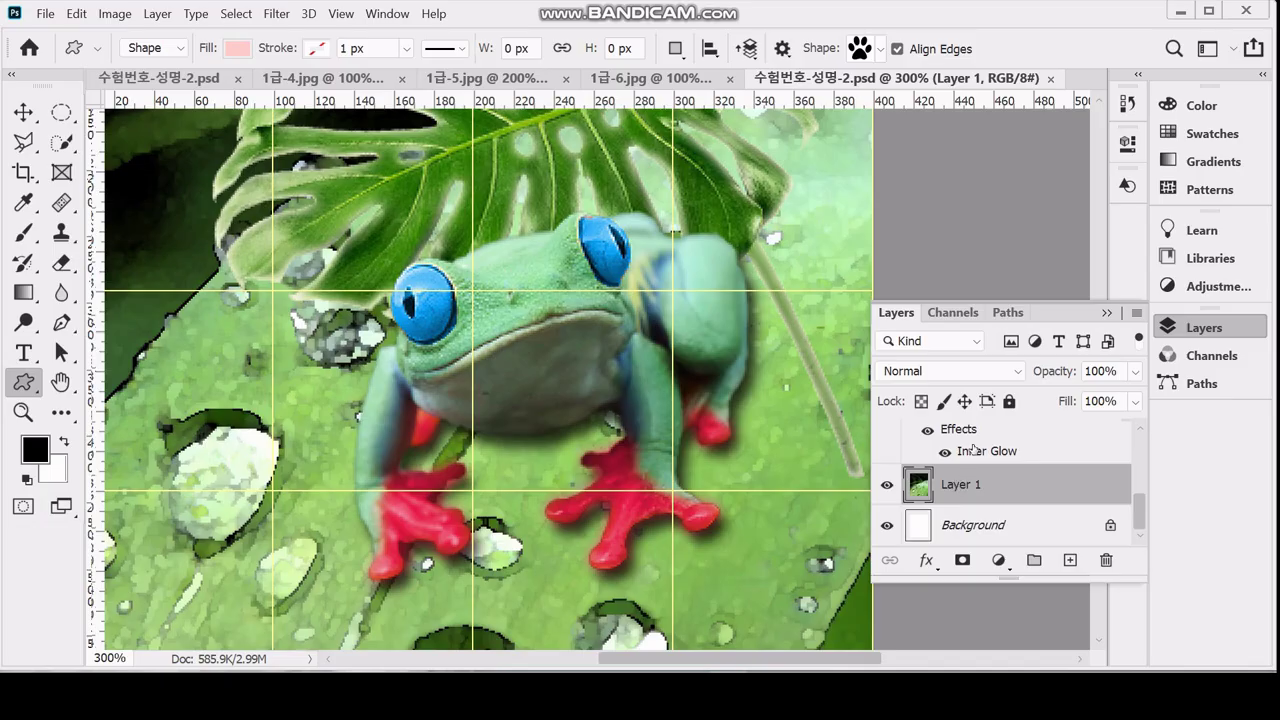
{"action": "left_click", "coordinate": [1186, 330]}
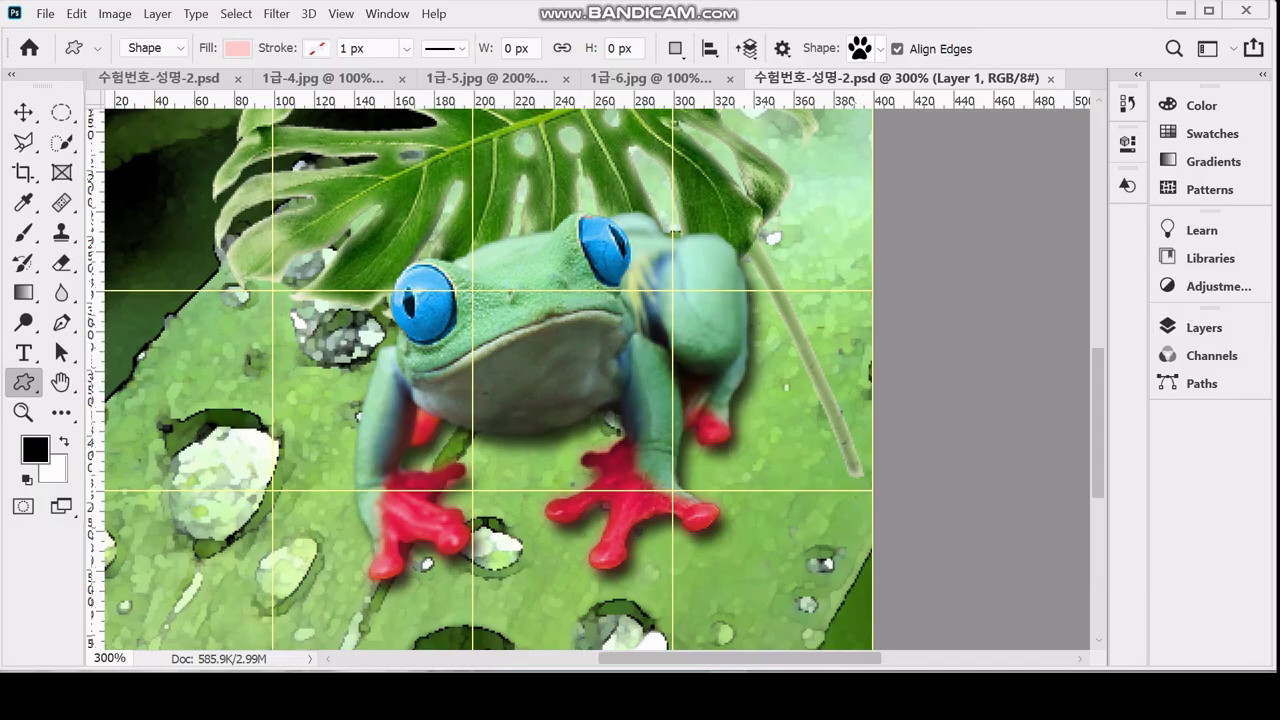
- Draw the Waves custom shape from the legacy Nature set, about 168 × 50 px, from the frog's front-right foot past the canvas edge
{"action": "left_click", "coordinate": [881, 50]}
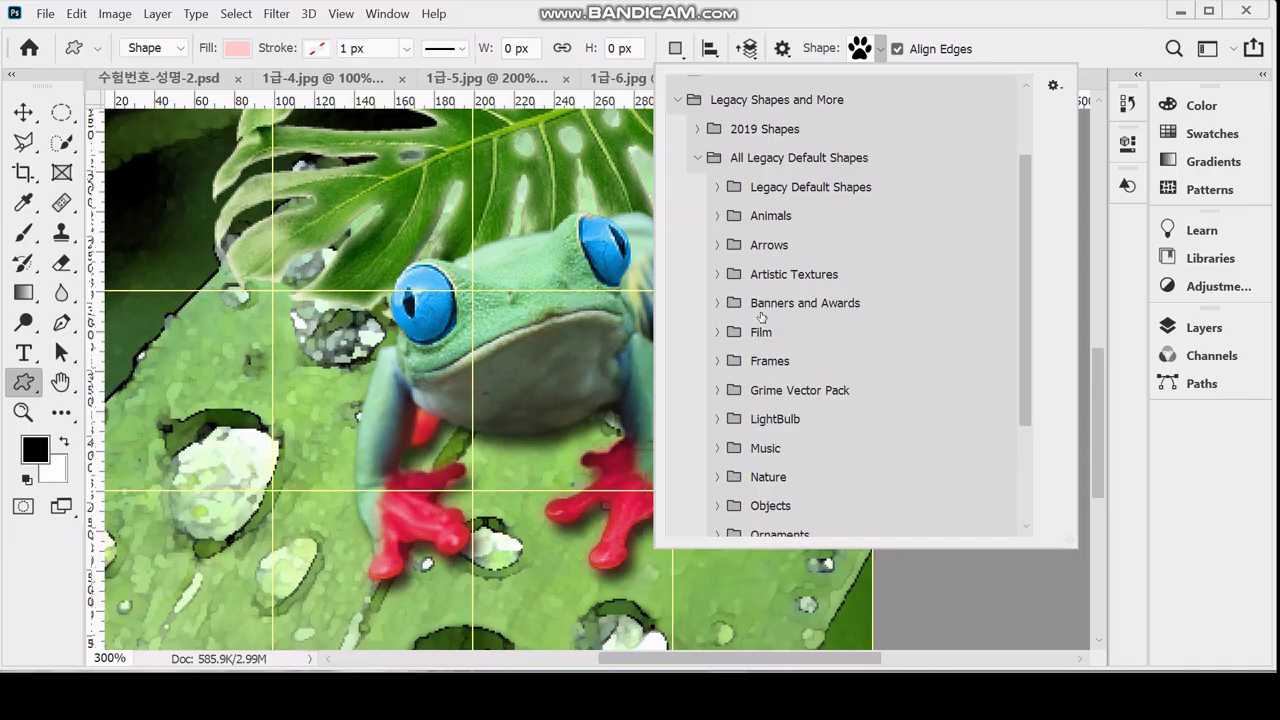
{"action": "scroll", "coordinate": [760, 330], "scroll_direction": "down", "scroll_amount": 4}
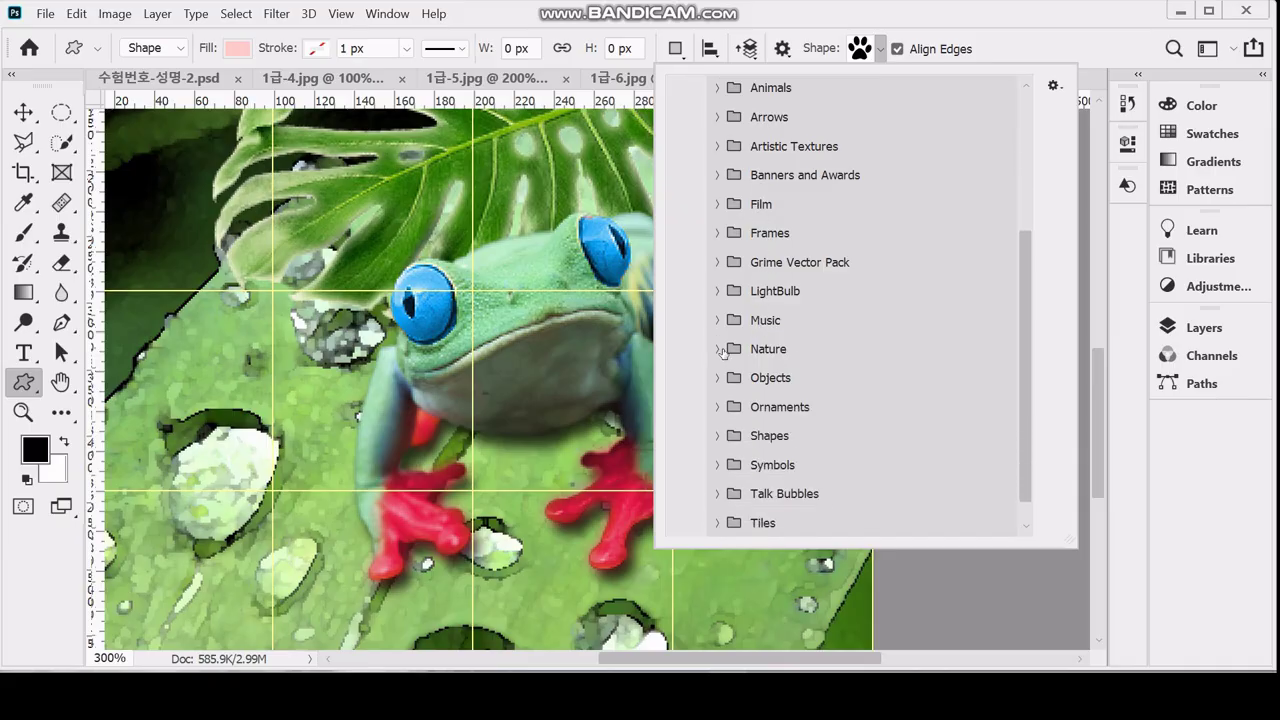
{"action": "left_click", "coordinate": [717, 349]}
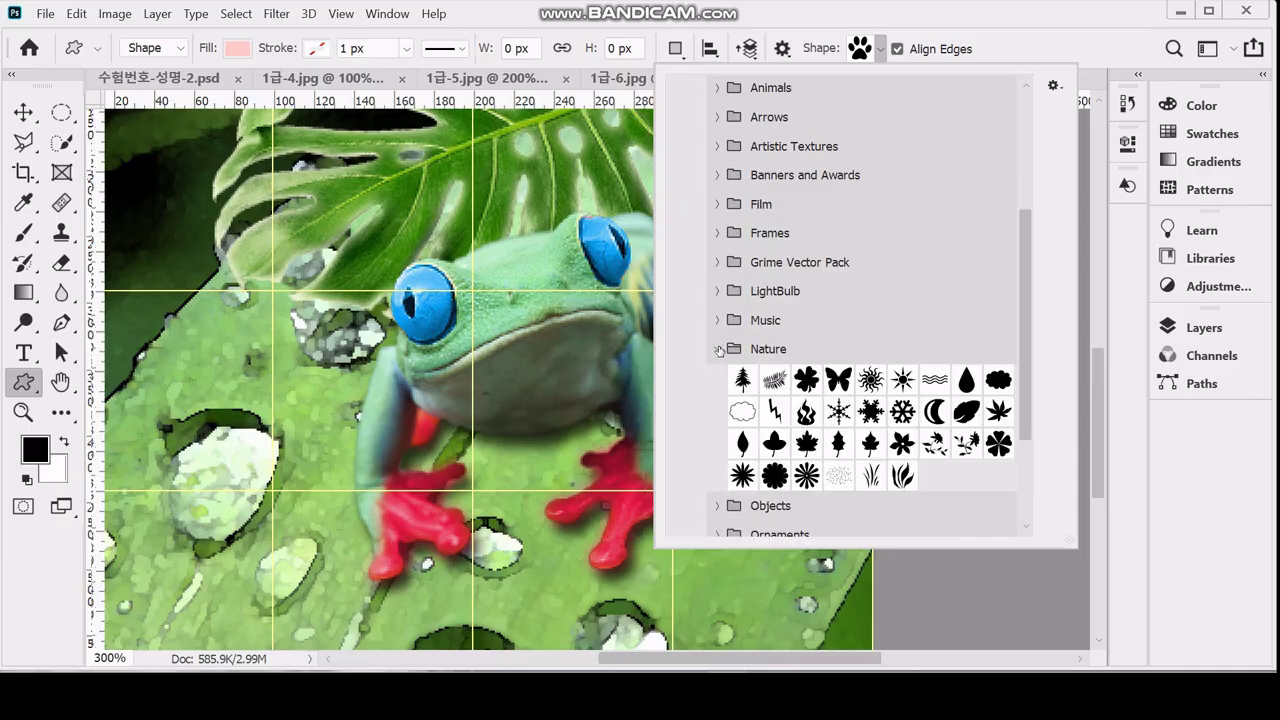
{"action": "left_click", "coordinate": [935, 382]}
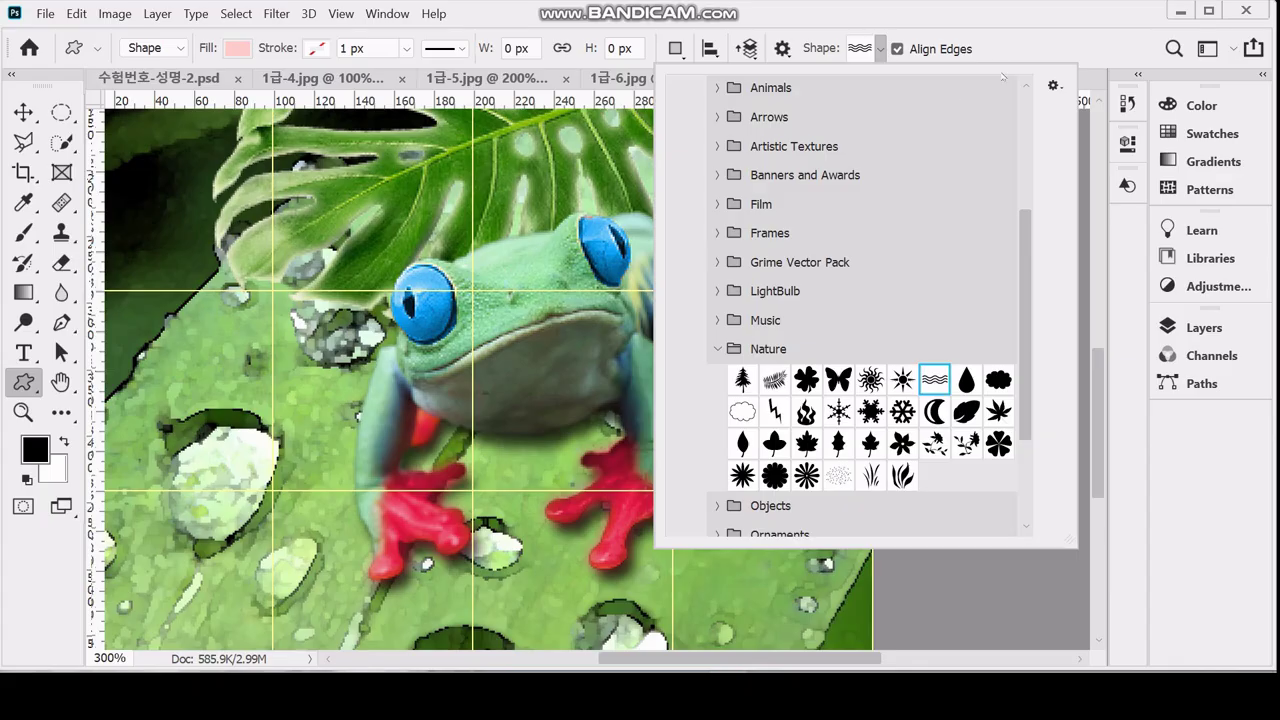
{"action": "key", "text": "Return"}
{"action": "key", "text": "ctrl+minus"}
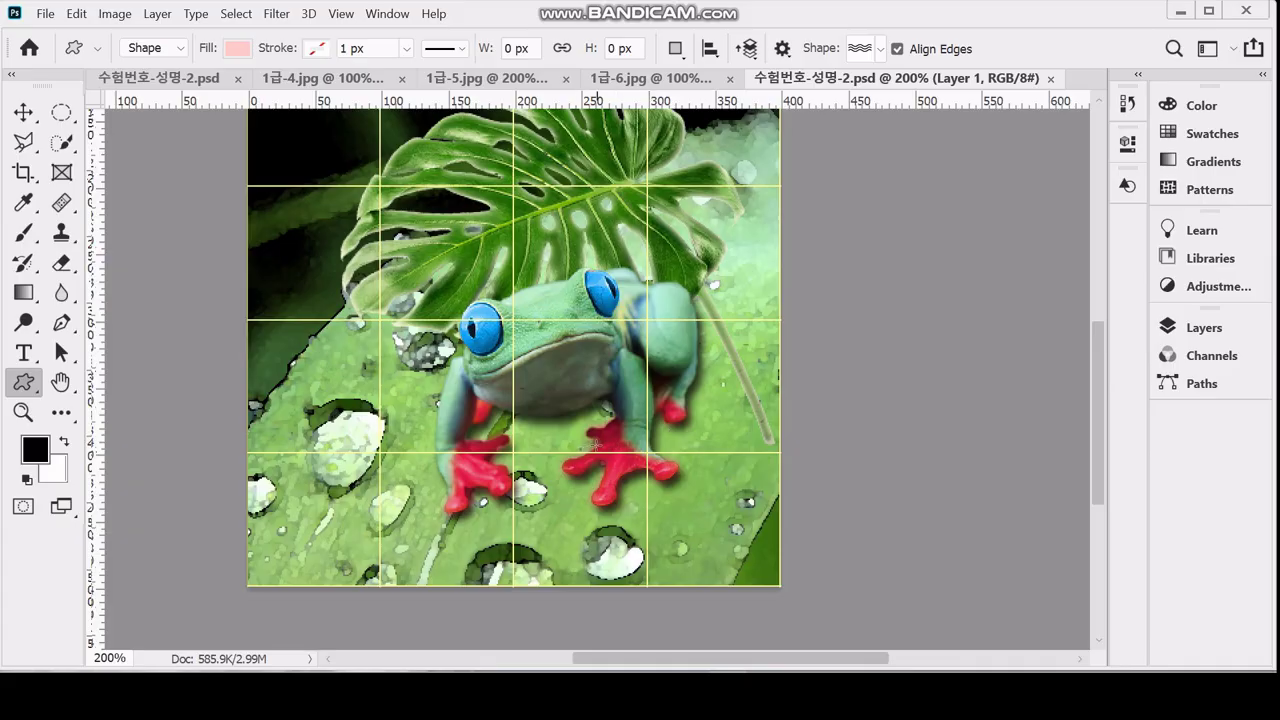
{"action": "left_click_drag", "start_coordinate": [583, 458], "coordinate": [803, 521]}
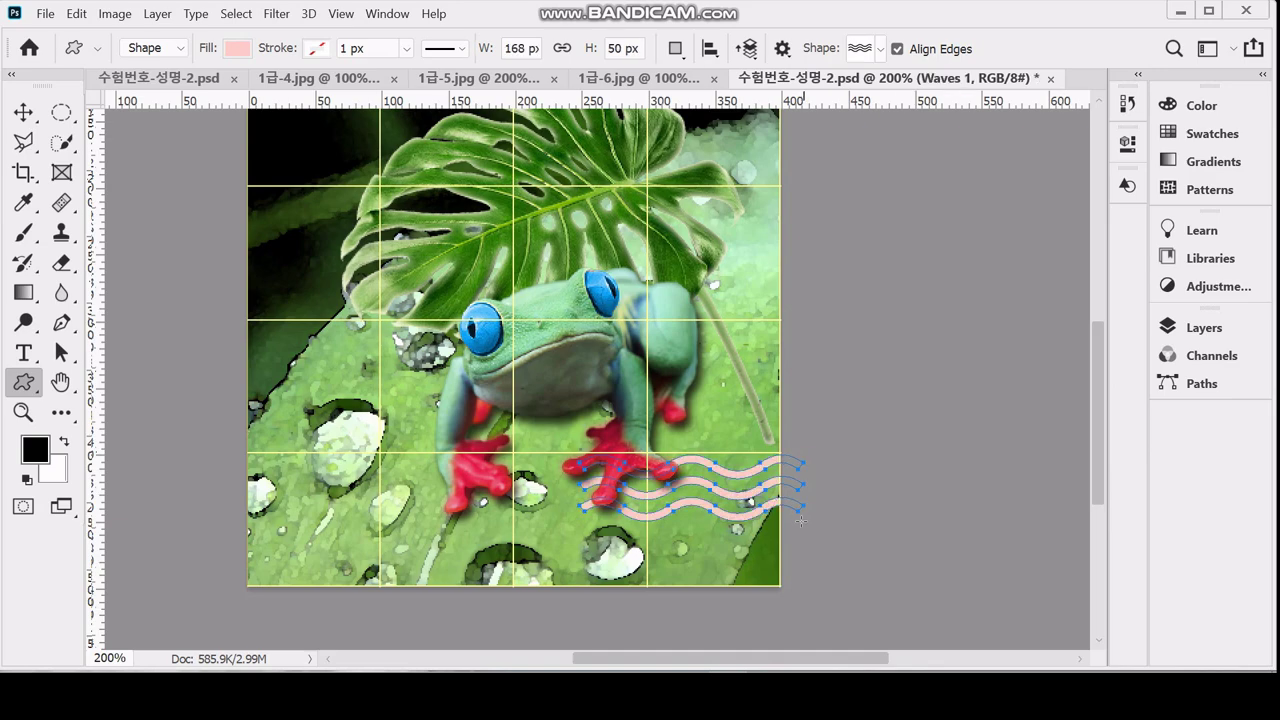
- Set the waves shape's fill colour to #ccff99
{"action": "left_click", "coordinate": [1200, 327]}
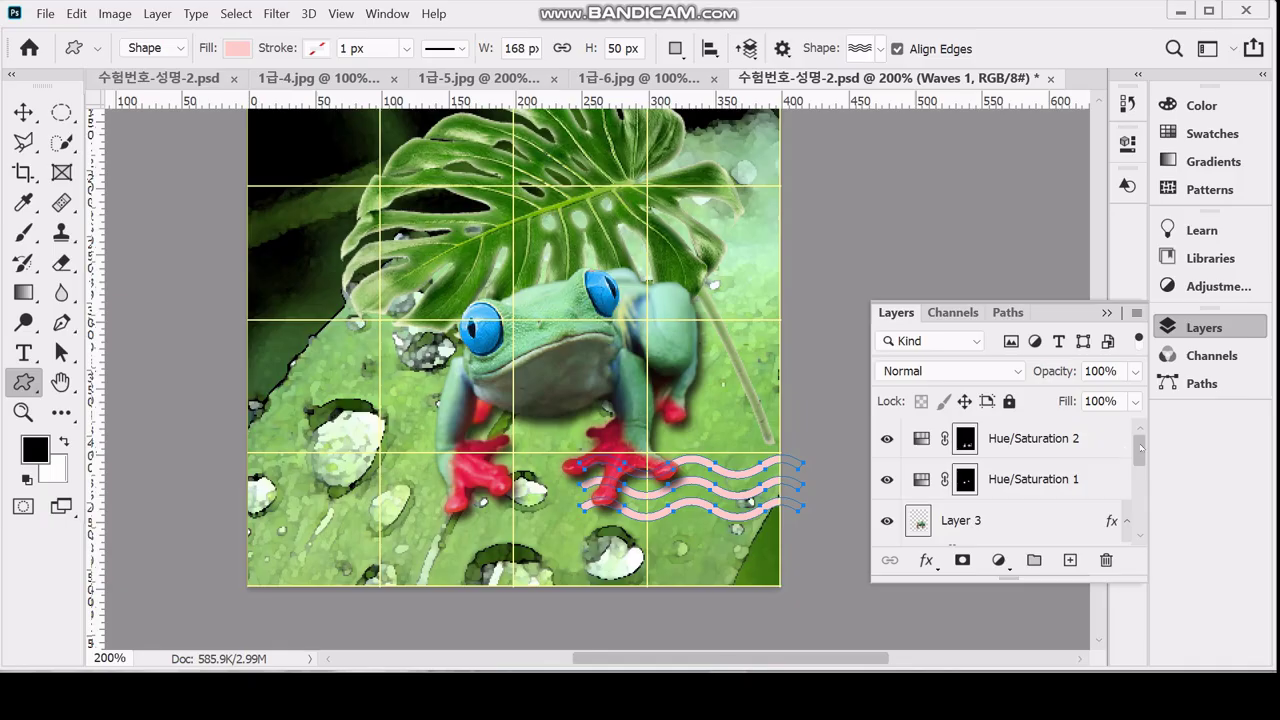
{"action": "left_click_drag", "start_coordinate": [1139, 452], "coordinate": [1140, 508]}
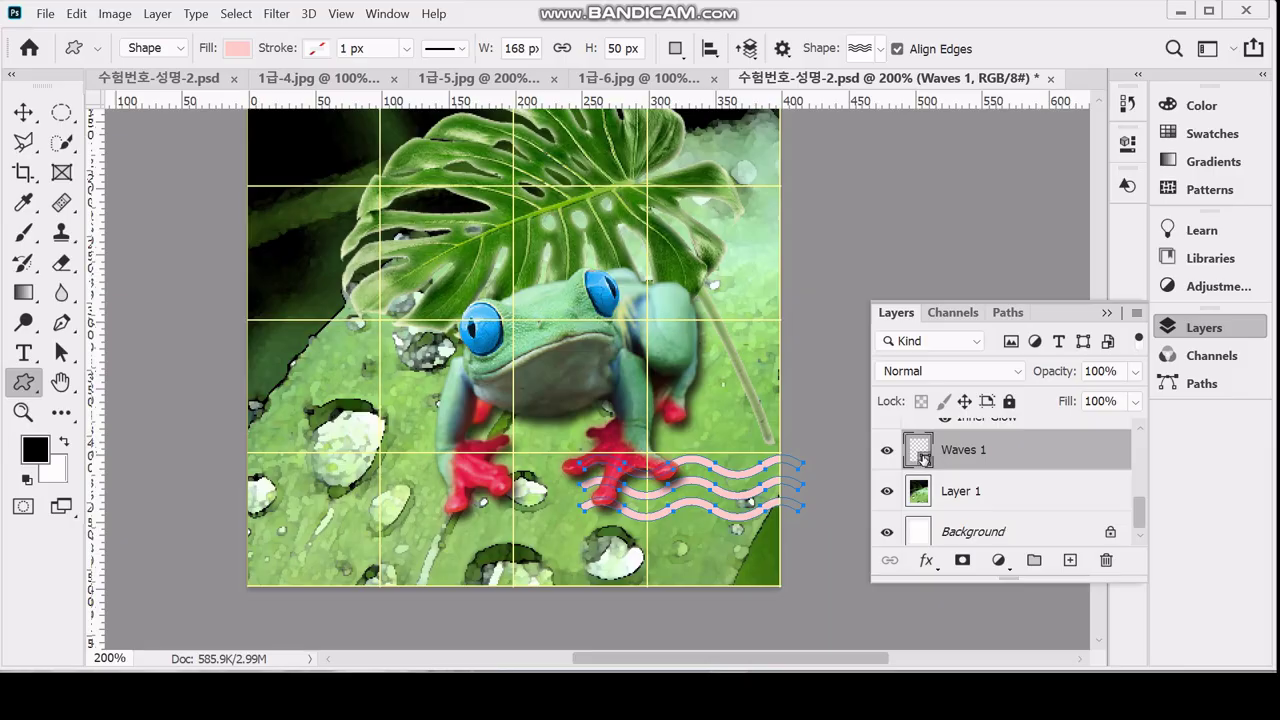
{"action": "left_click", "coordinate": [923, 458]}
{"action": "double_click", "coordinate": [923, 458]}
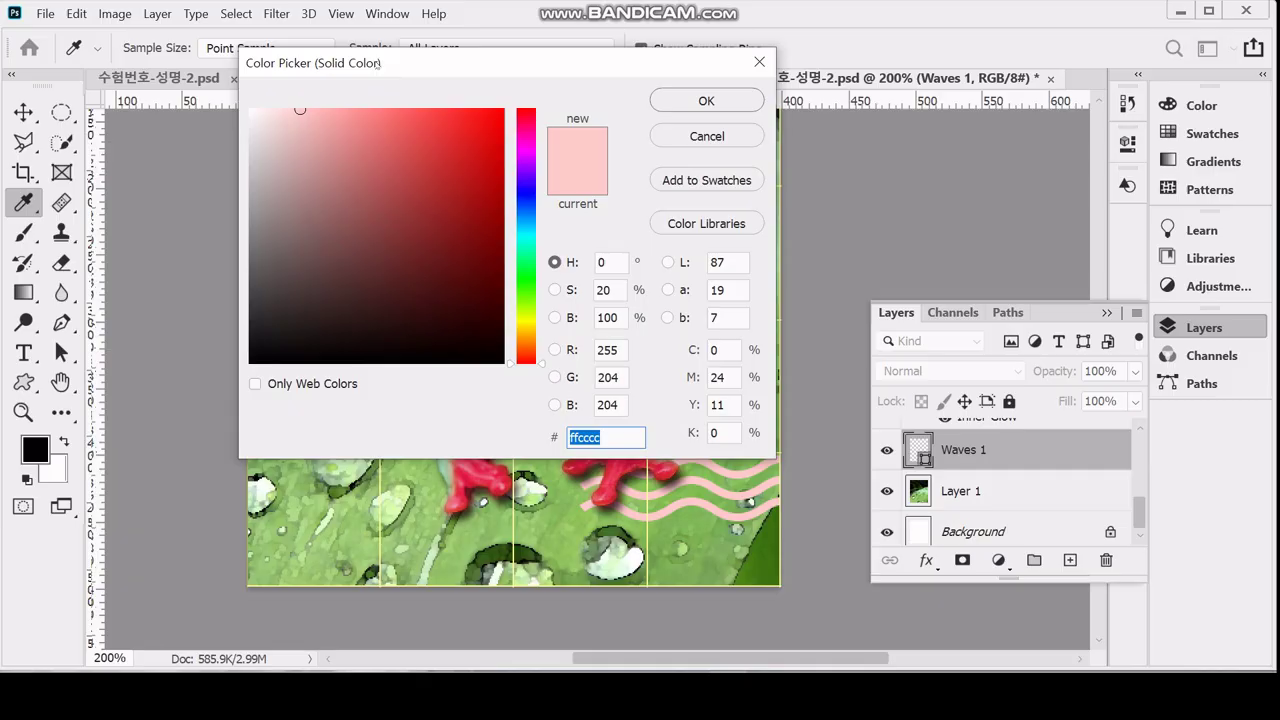
{"action": "type", "text": "cf"}
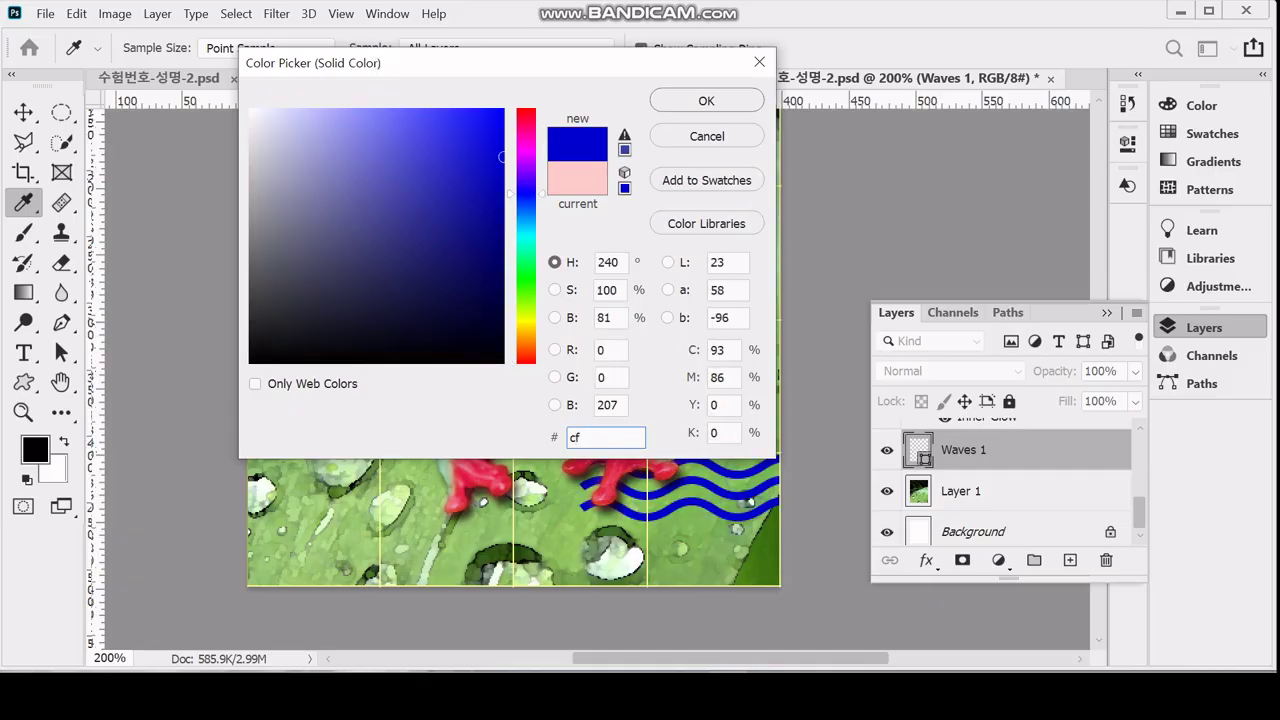
{"action": "type", "text": "9"}
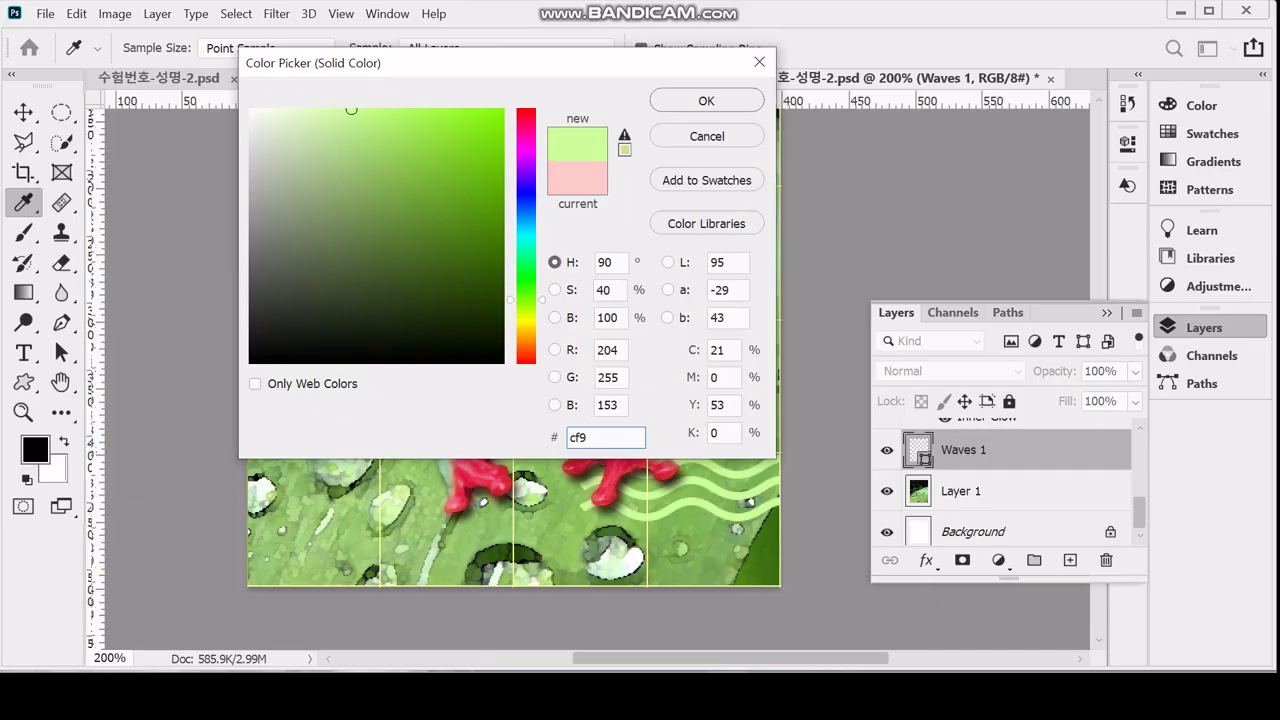
{"action": "key", "text": "Return"}
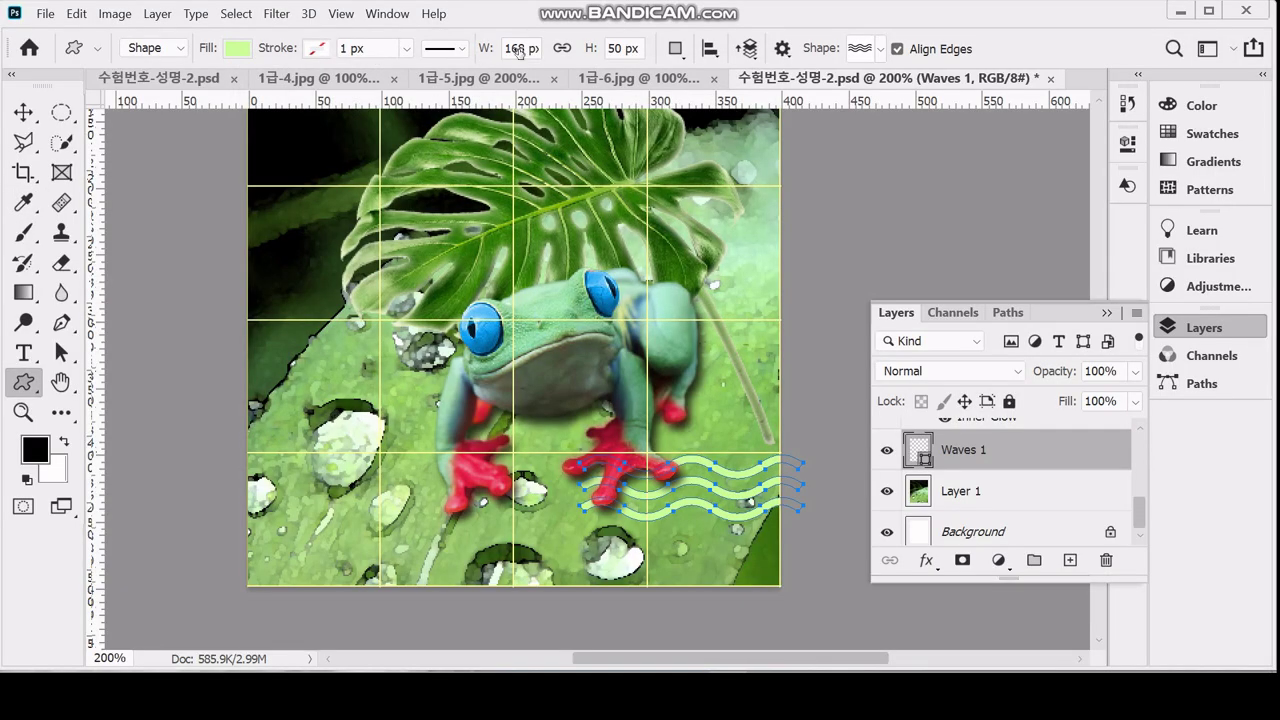
- Rotate the waves shape by 15° with Free Transform
{"action": "key", "text": "ctrl+t"}
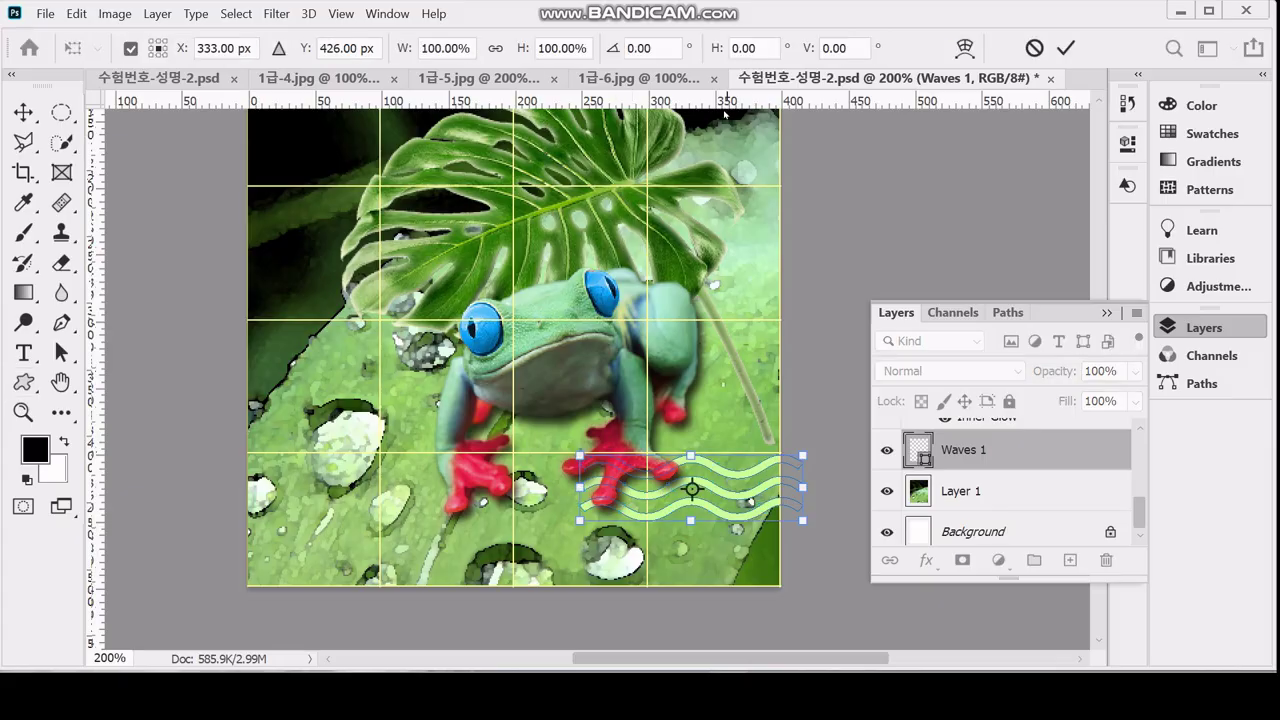
{"action": "left_click", "coordinate": [669, 50]}
{"action": "type", "text": "15"}
{"action": "key", "text": "Return"}
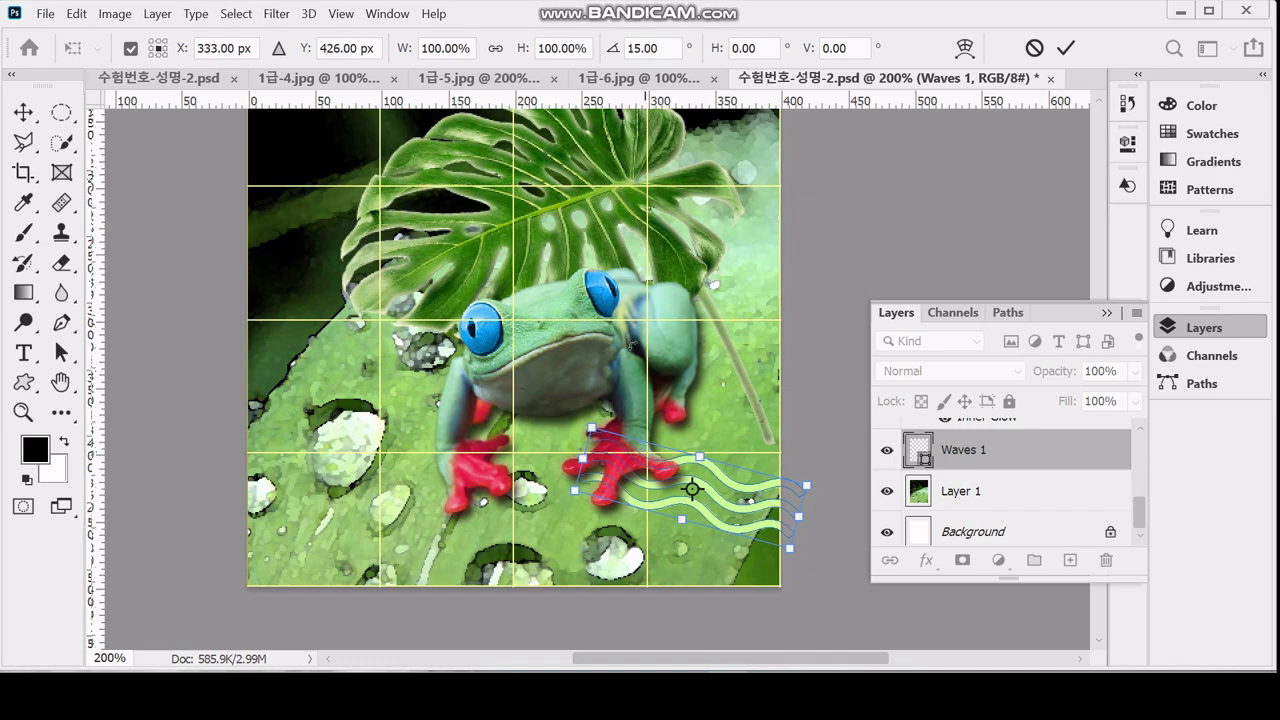
{"action": "key", "text": "Return"}
{"action": "key", "text": "u"}
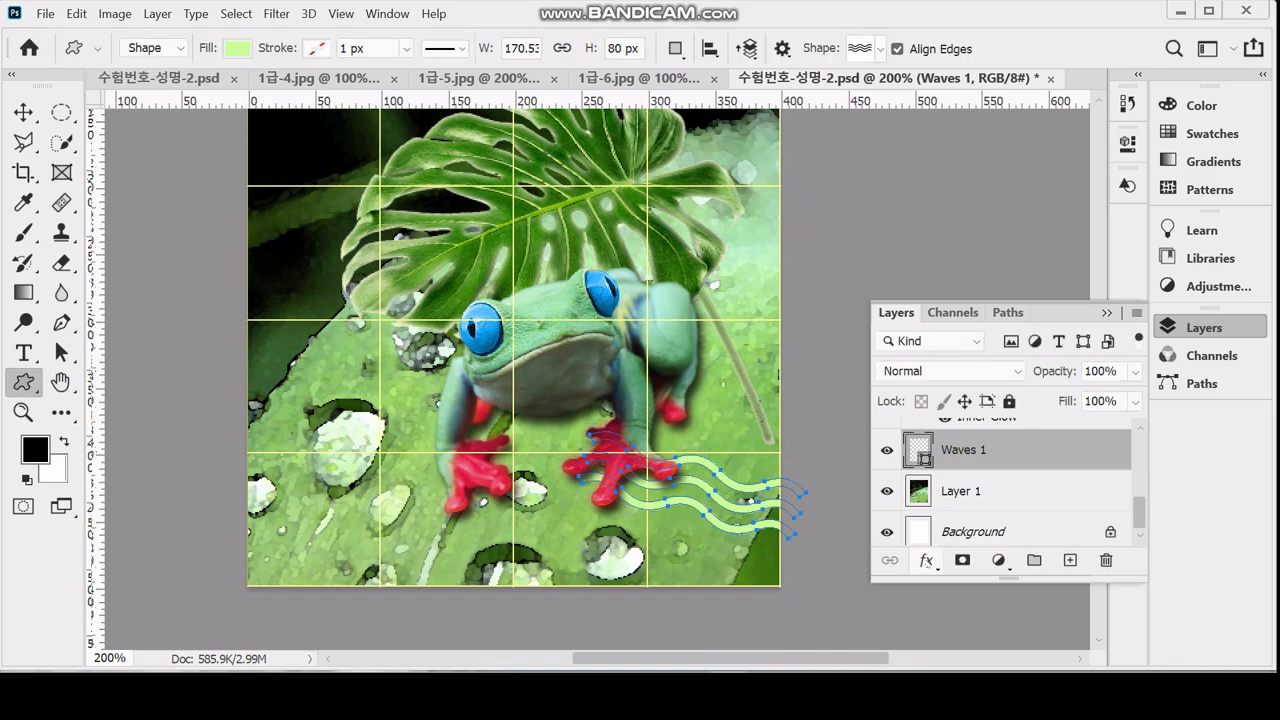
- Add an Inner Shadow with distance 2 px and size 3 px to the waves shape, and save the document
{"action": "left_click", "coordinate": [926, 560]}
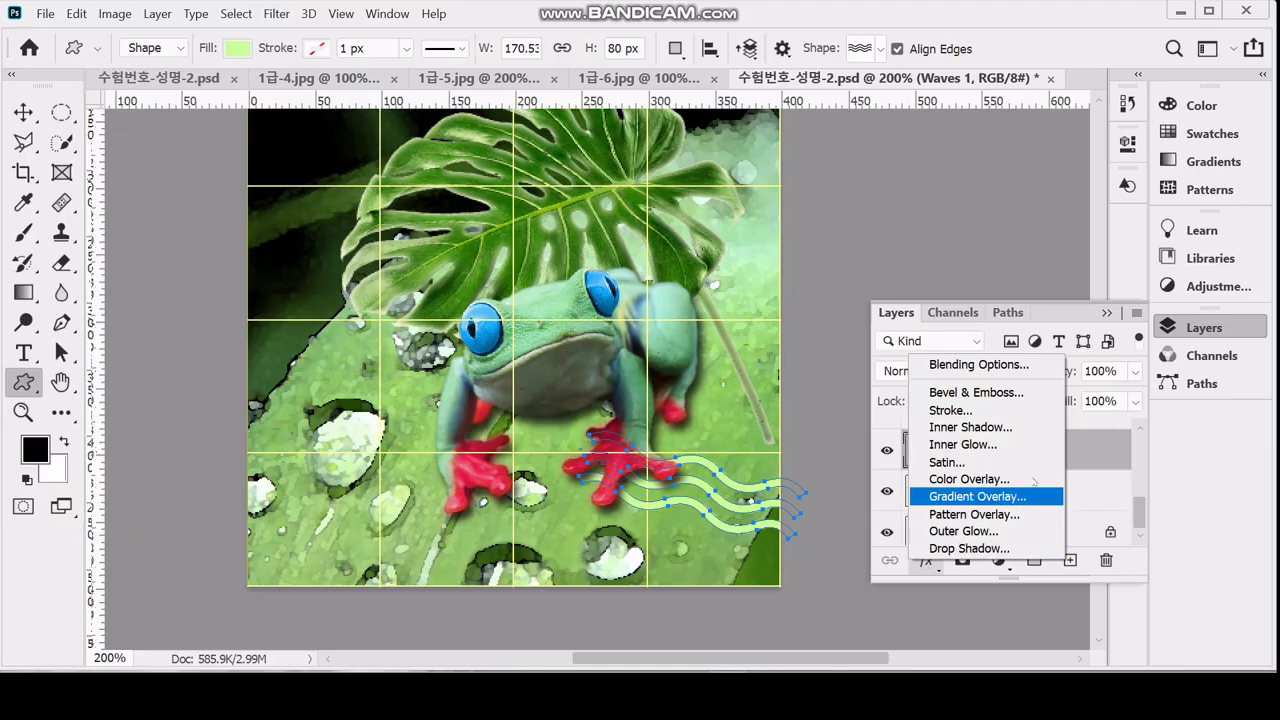
{"action": "left_click", "coordinate": [1008, 428]}
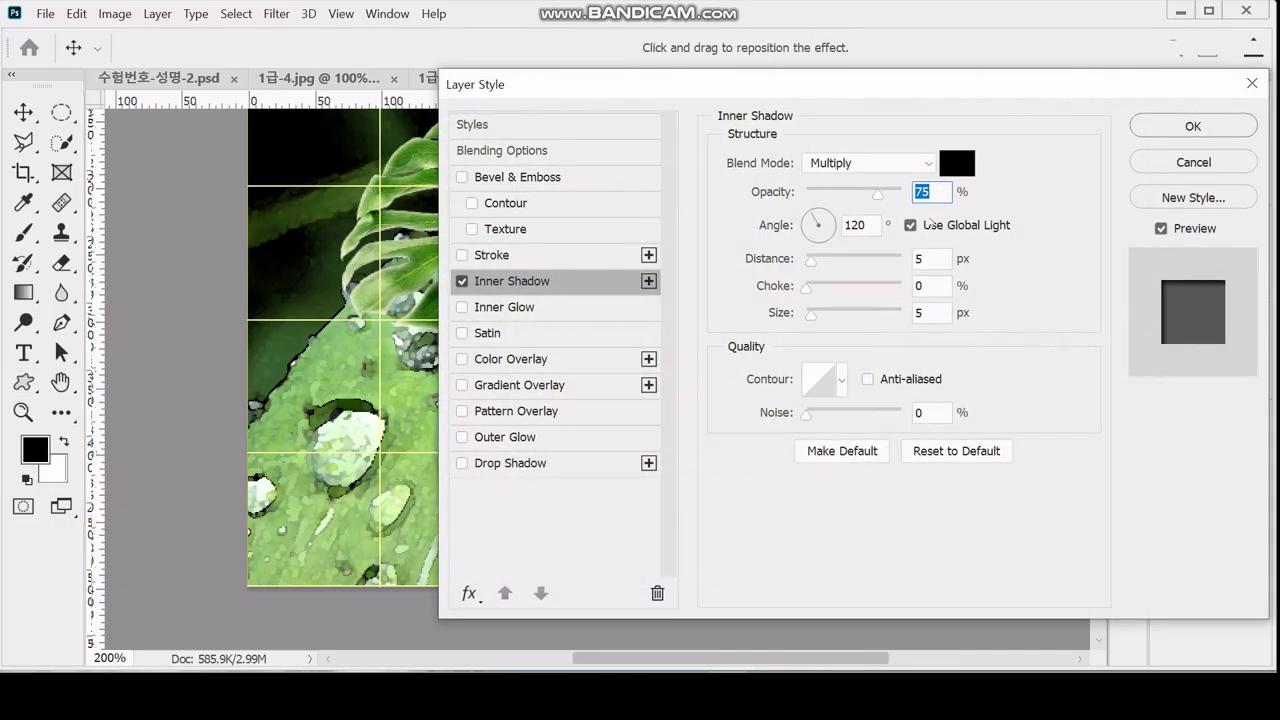
{"action": "left_click", "coordinate": [939, 259]}
{"action": "type", "text": "2"}
{"action": "key", "text": "Tab"}
{"action": "key", "text": "Tab"}
{"action": "type", "text": "3"}
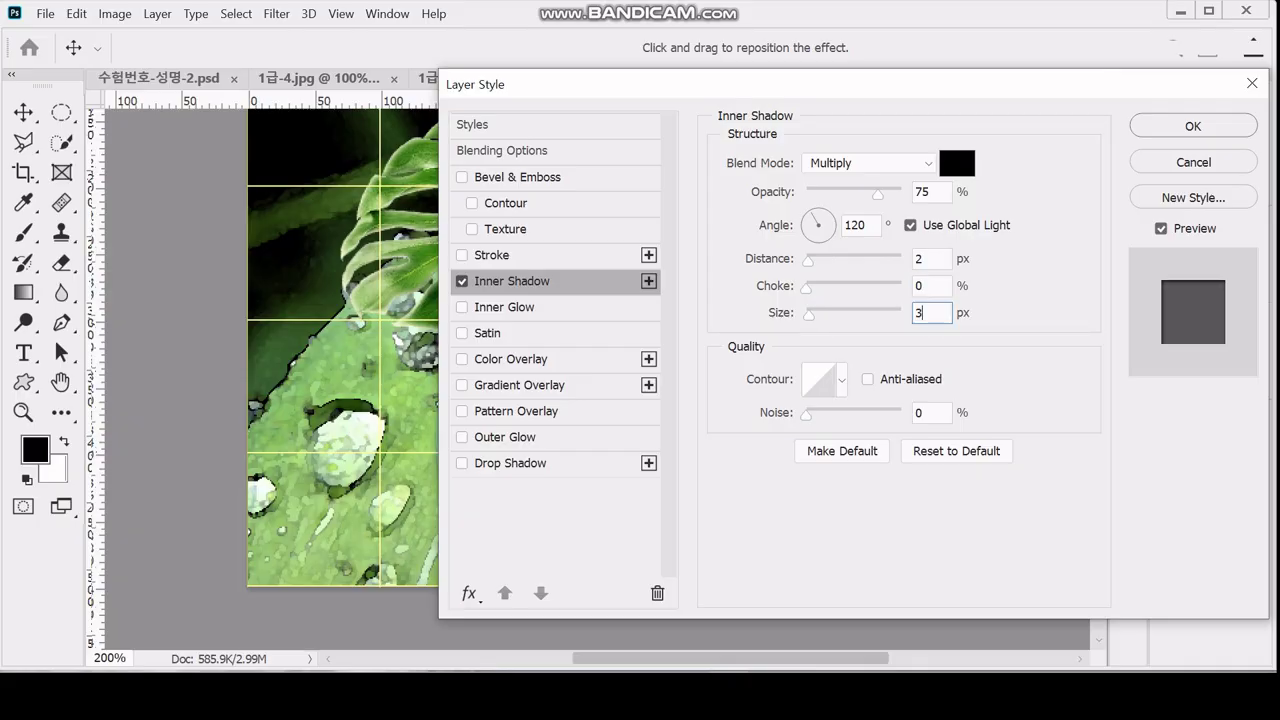
{"action": "key", "text": "Return"}
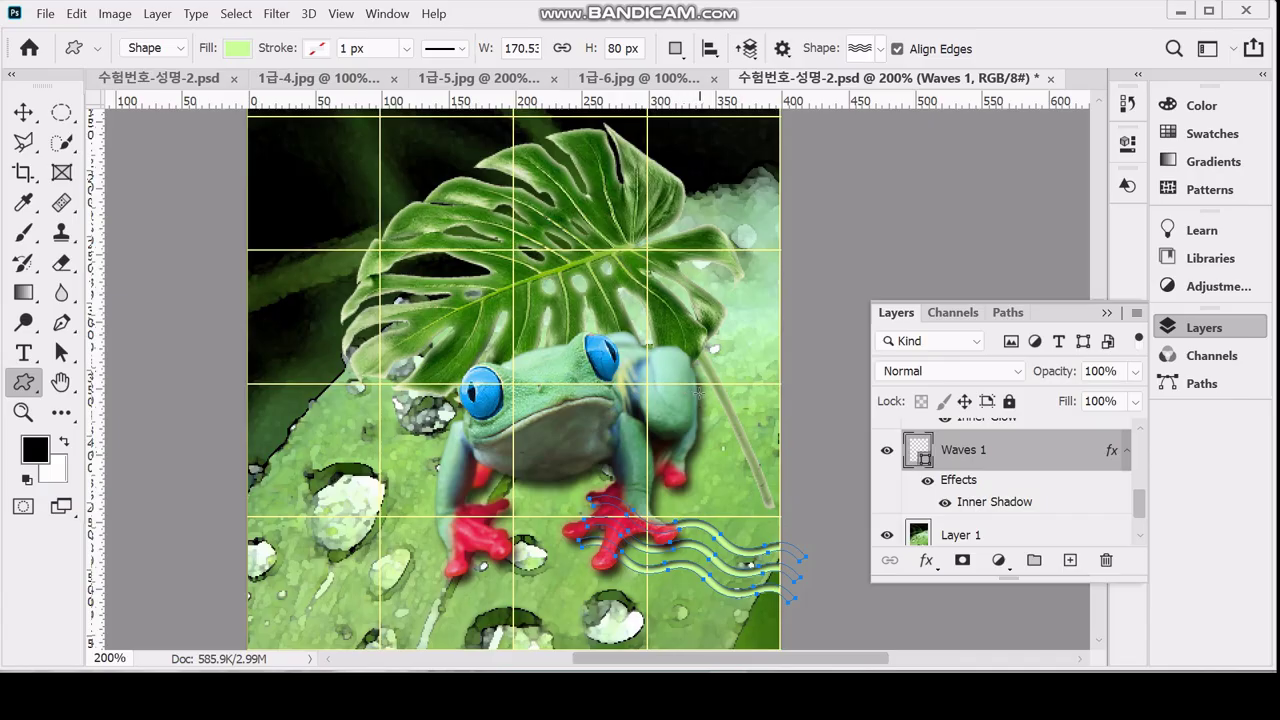
{"action": "key", "text": "ctrl+s"}
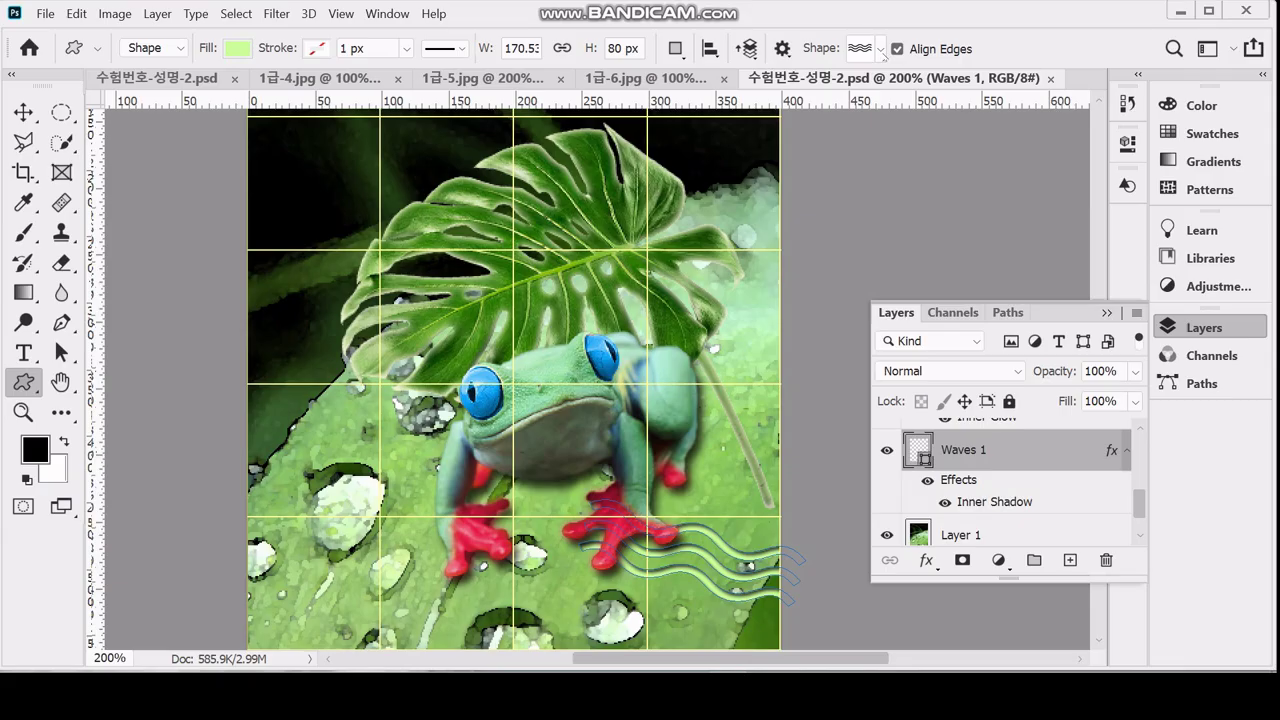
- Draw the Grass 3 custom shape from the legacy Nature set, about 90 × 129 px, at the canvas's left edge beside the frog
{"action": "left_click", "coordinate": [881, 50]}
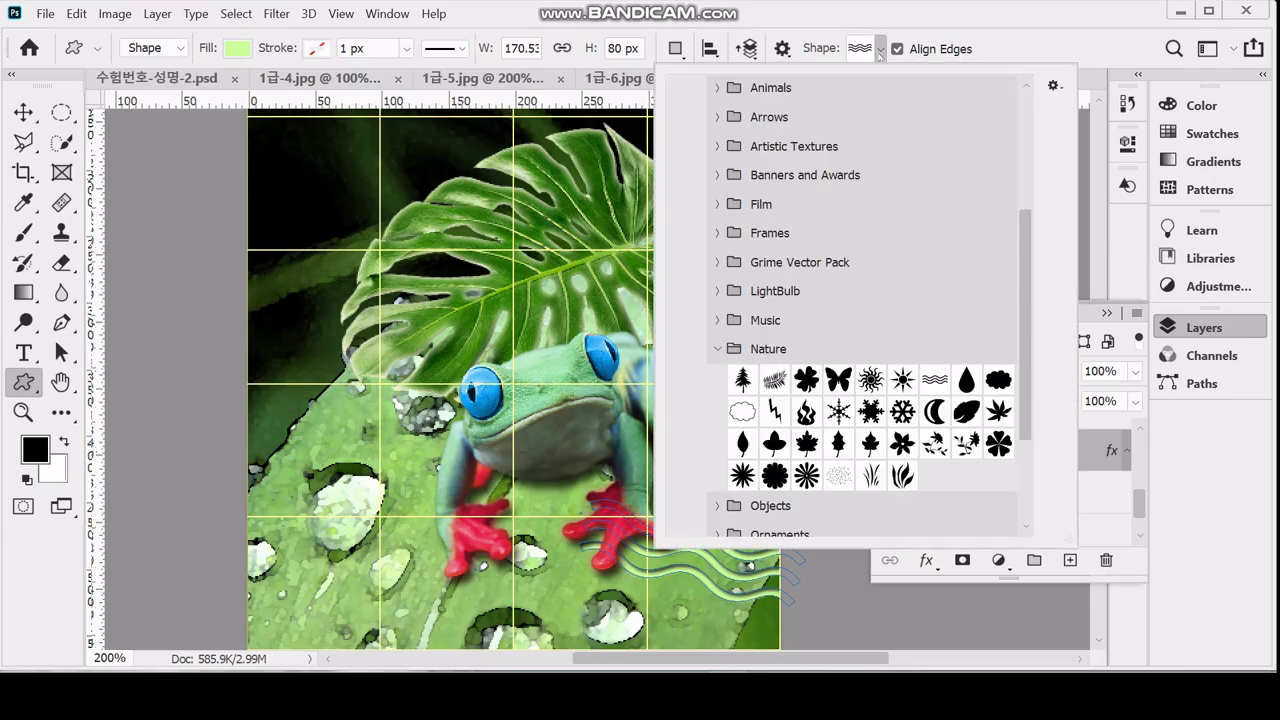
{"action": "left_click", "coordinate": [719, 349]}
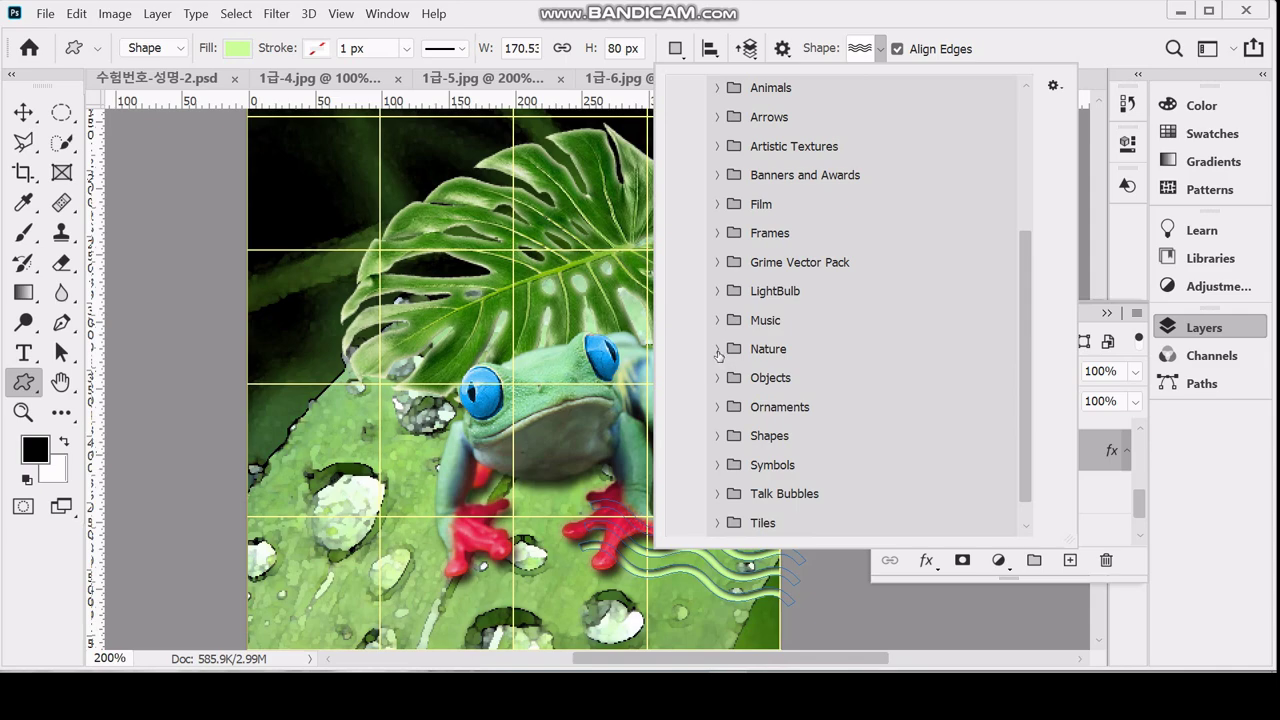
{"action": "left_click", "coordinate": [718, 350]}
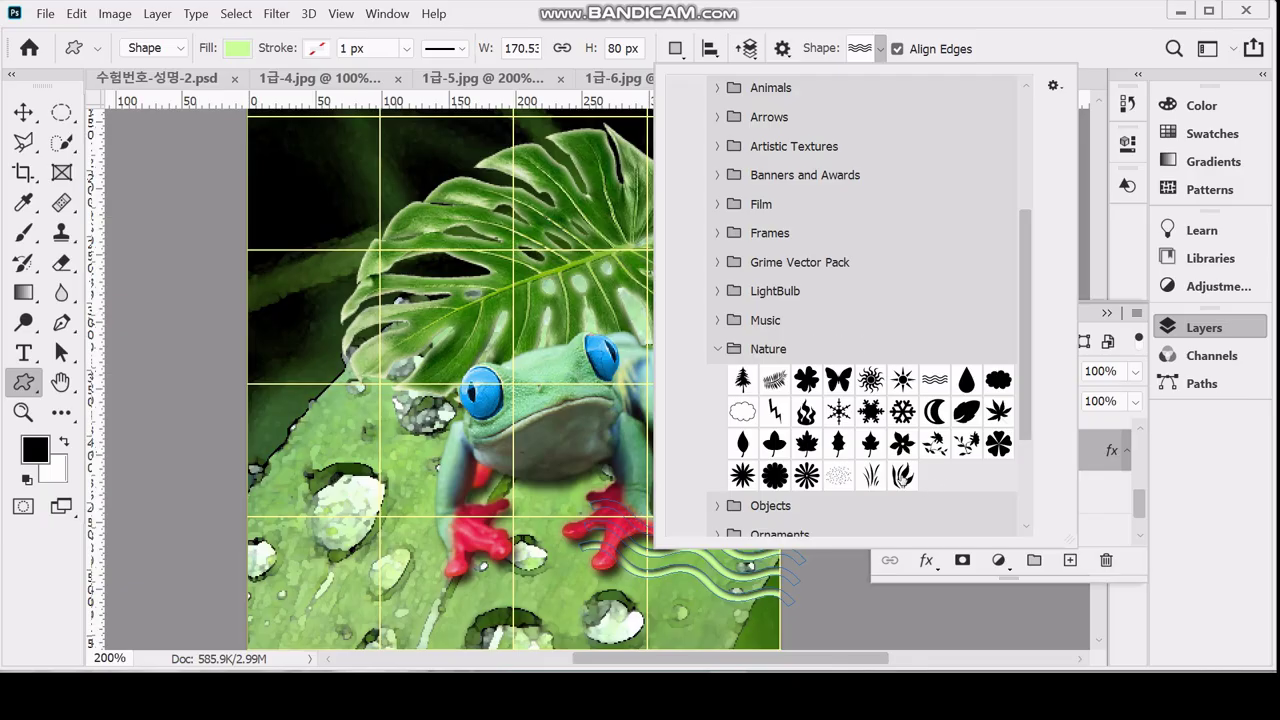
{"action": "left_click", "coordinate": [902, 477]}
{"action": "left_click", "coordinate": [955, 35]}
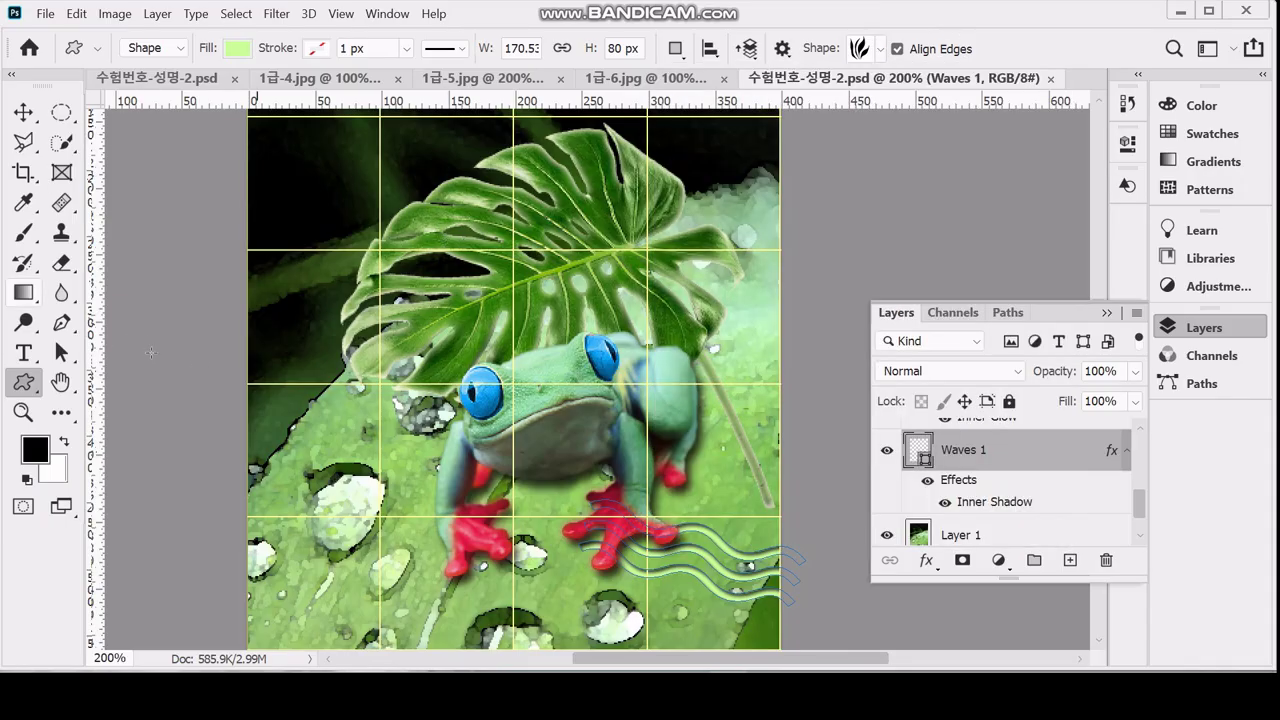
{"action": "left_click_drag", "start_coordinate": [255, 344], "coordinate": [368, 513]}
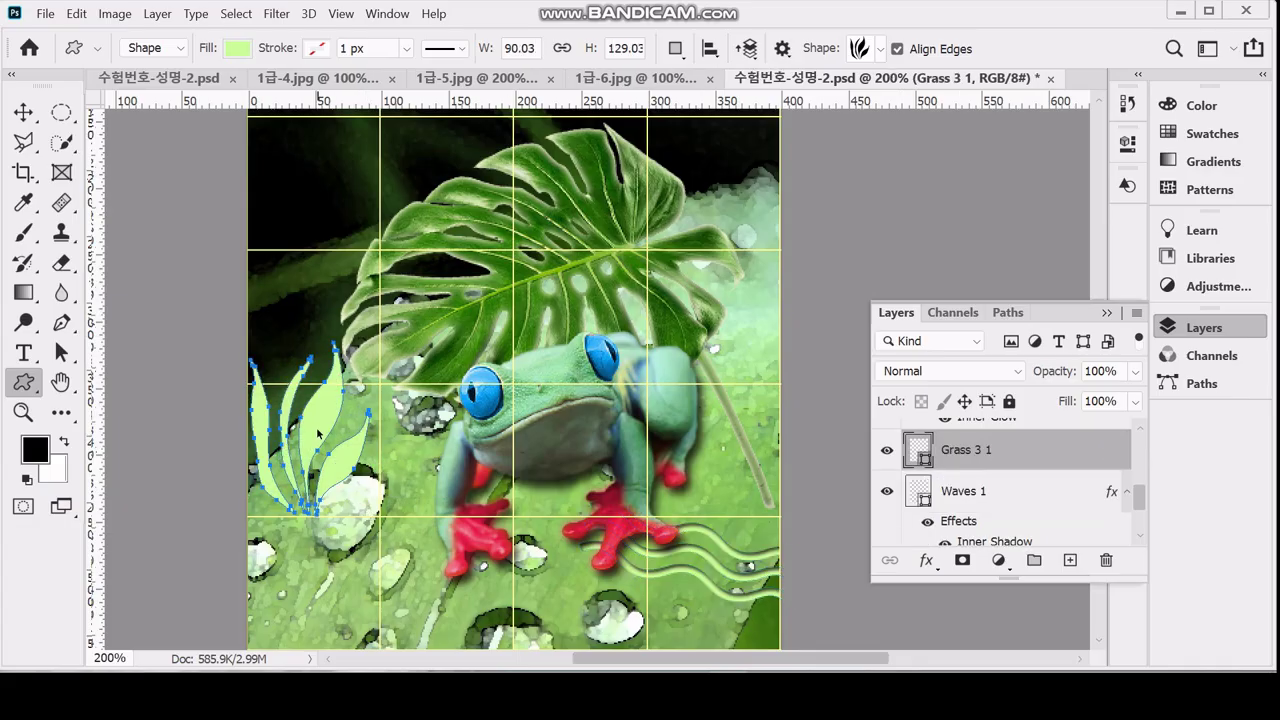
{"action": "left_click_drag", "start_coordinate": [320, 440], "coordinate": [318, 422]}
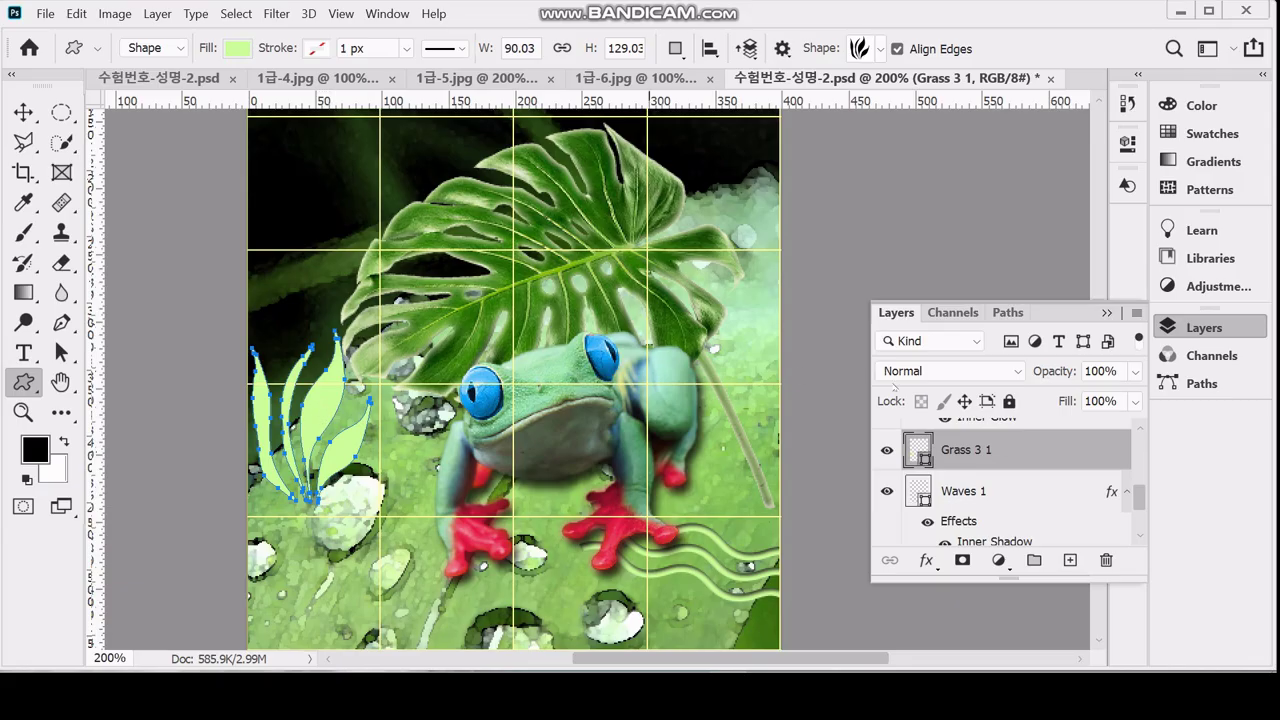
- Set the grass shape's fill colour to green #66cc33
{"action": "double_click", "coordinate": [918, 452]}
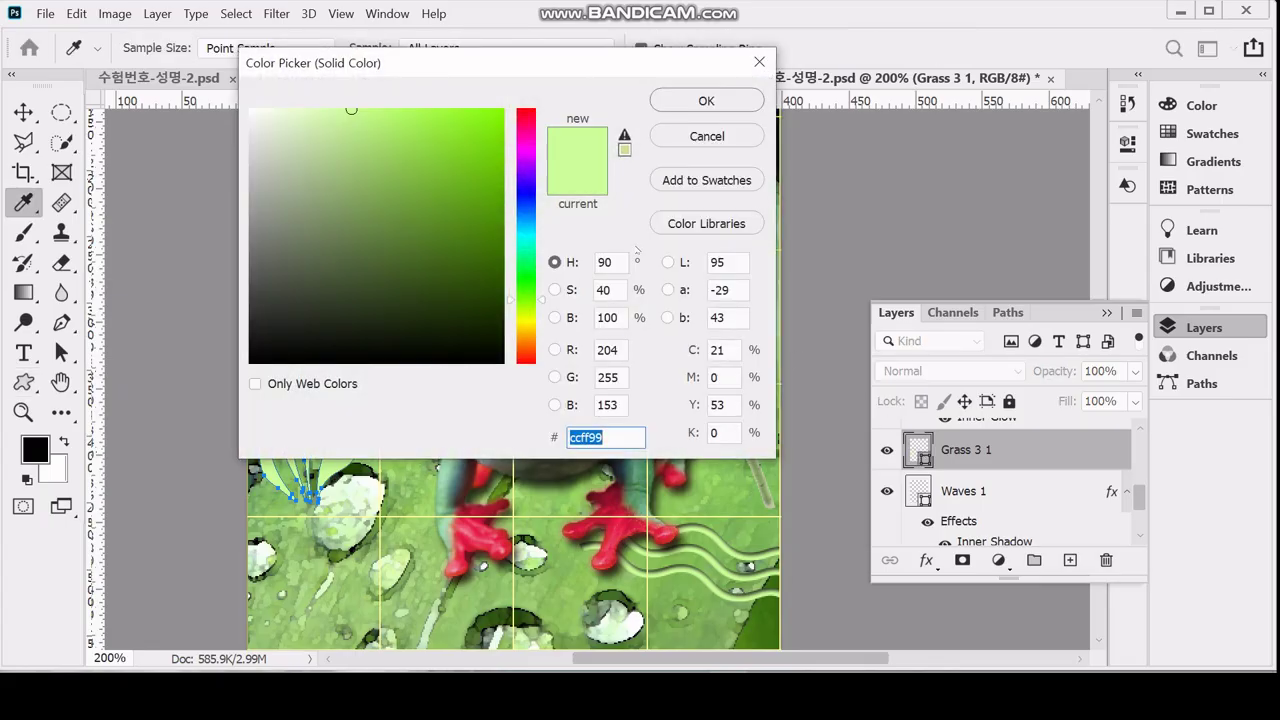
{"action": "type", "text": "6"}
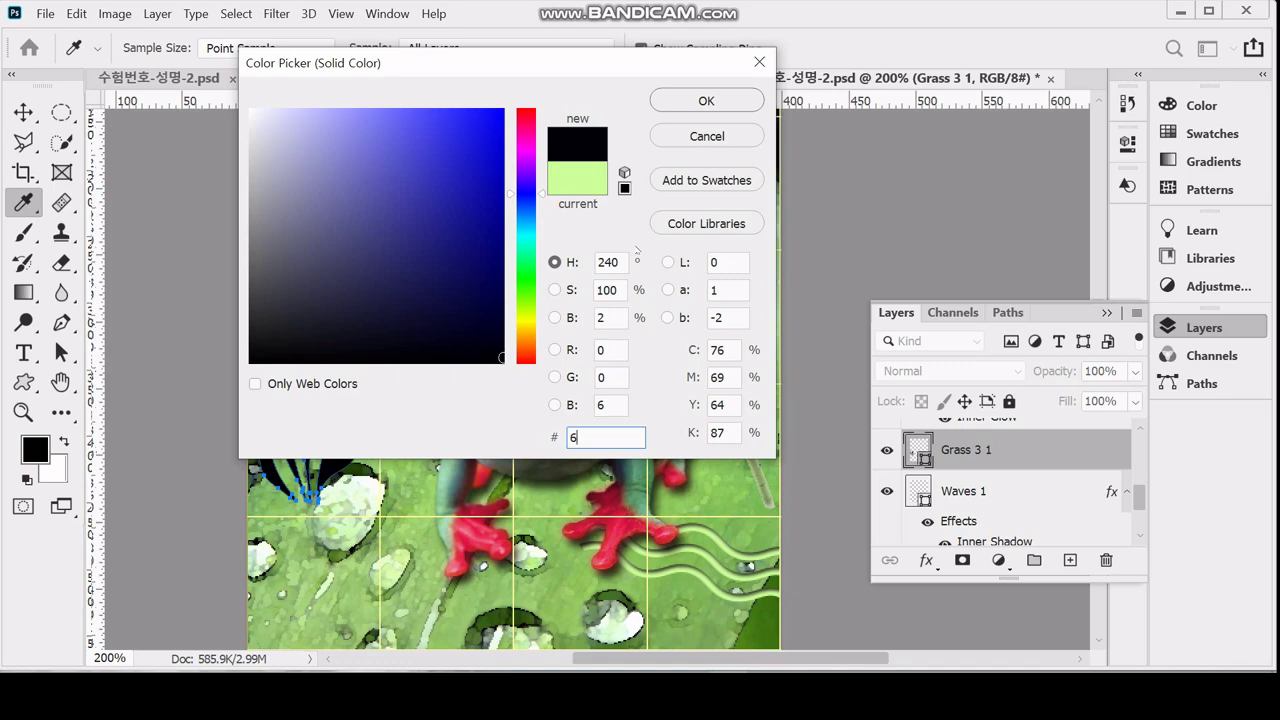
{"action": "type", "text": "c33"}
{"action": "key", "text": "Return"}
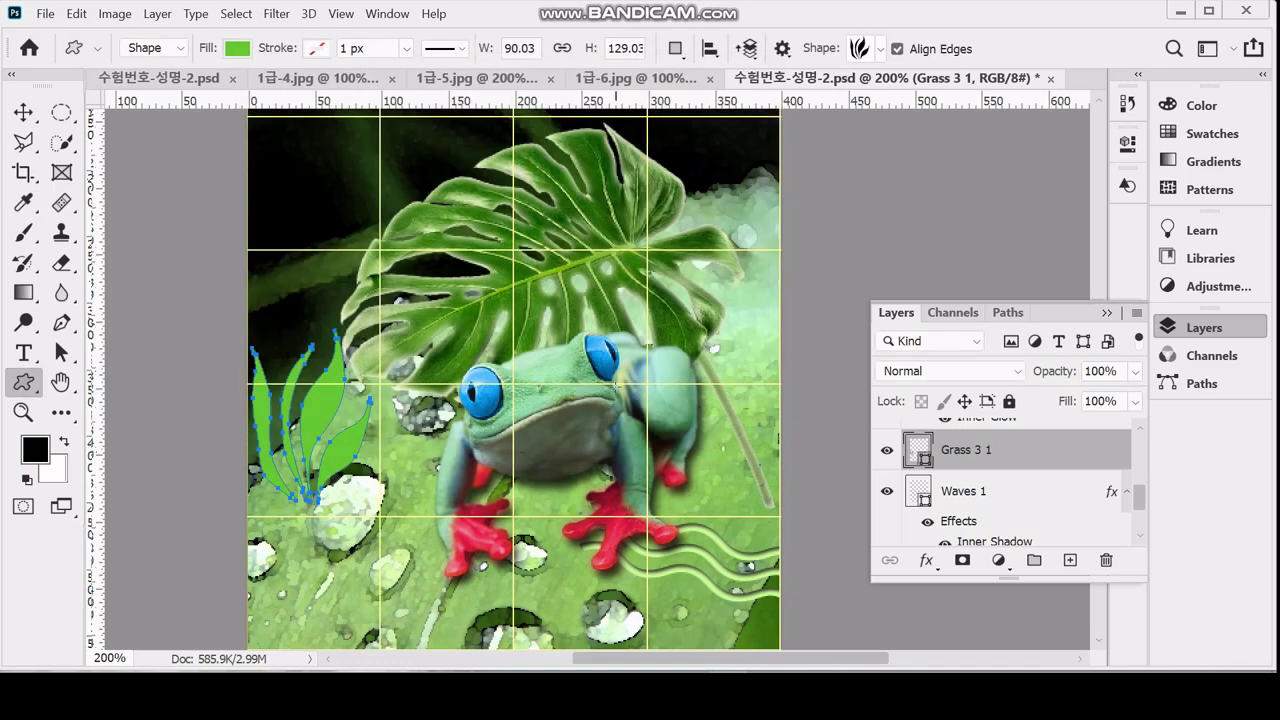
- Add a 2 px outside Stroke in solid dark green #336633 to the grass shape
{"action": "left_click", "coordinate": [928, 562]}
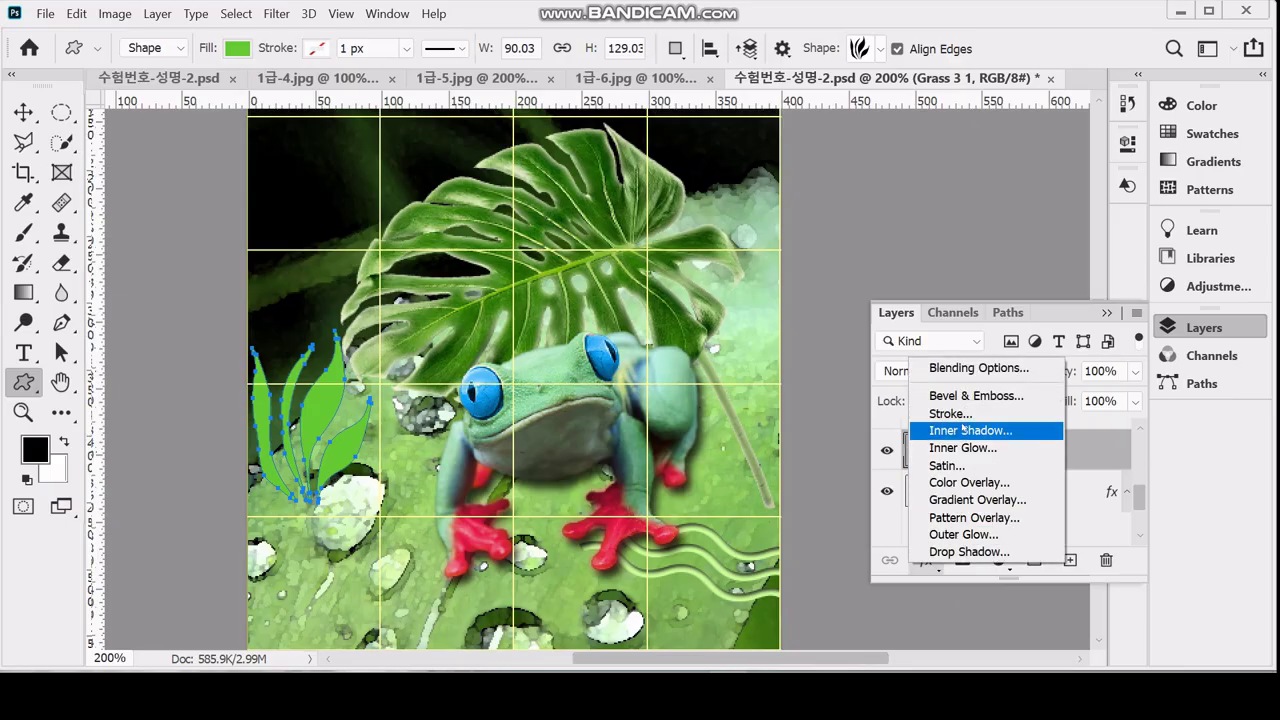
{"action": "key", "text": "Escape"}
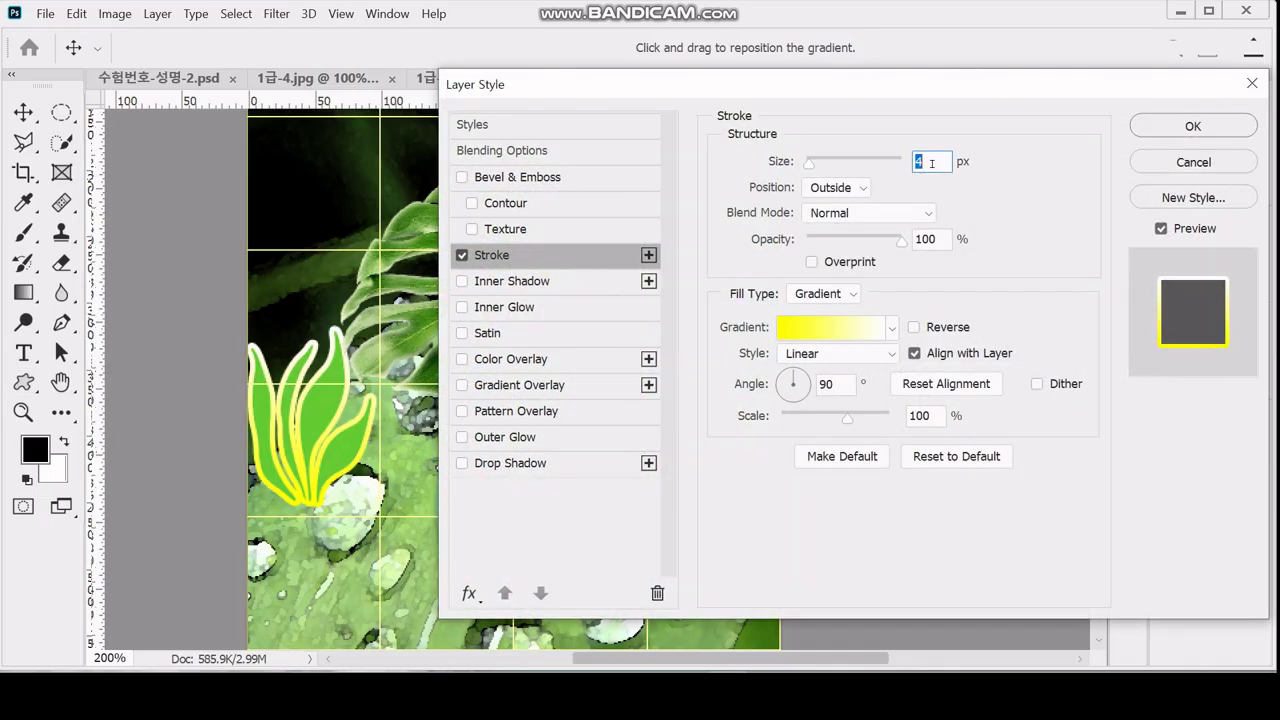
{"action": "type", "text": "2"}
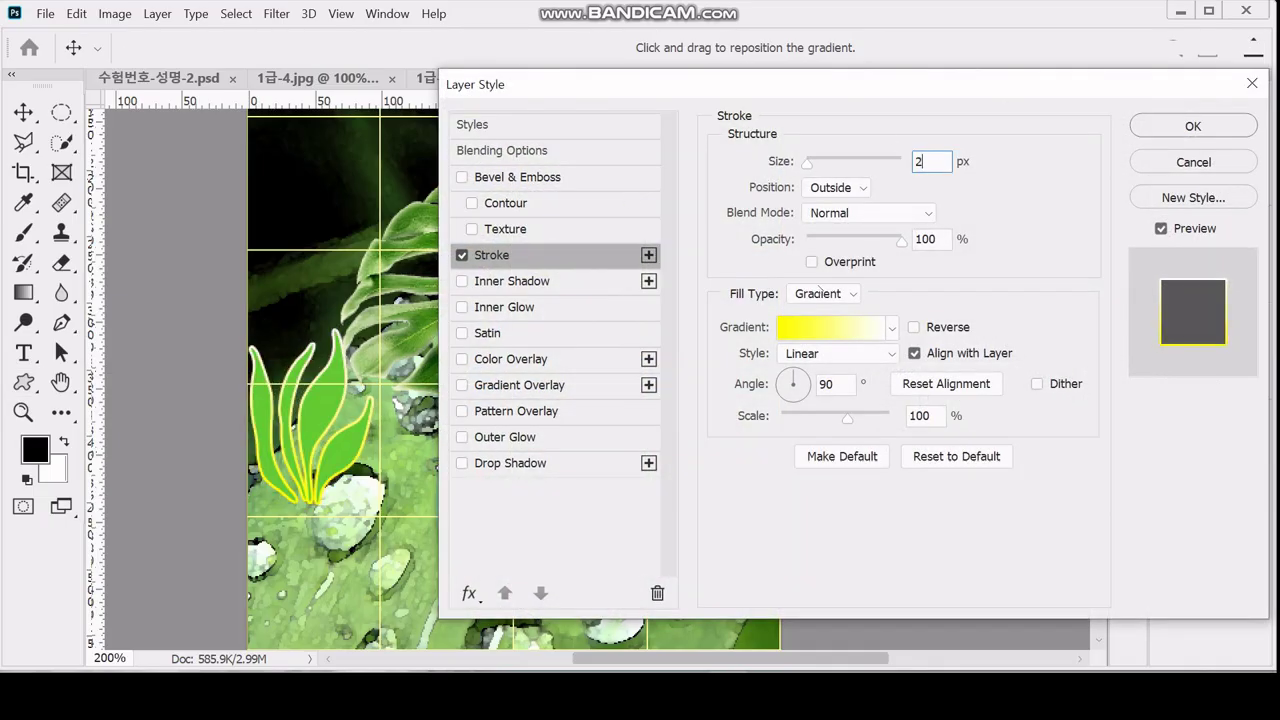
{"action": "left_click", "coordinate": [822, 294]}
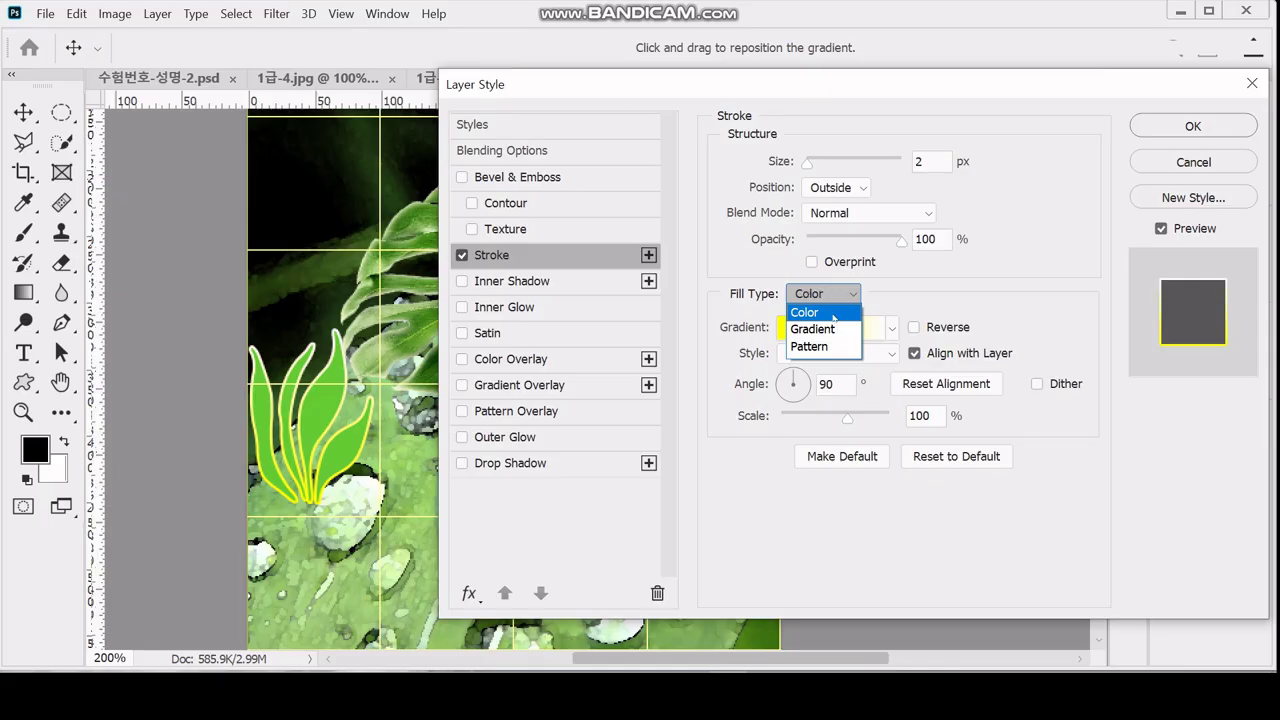
{"action": "left_click", "coordinate": [833, 314]}
{"action": "left_click", "coordinate": [772, 328]}
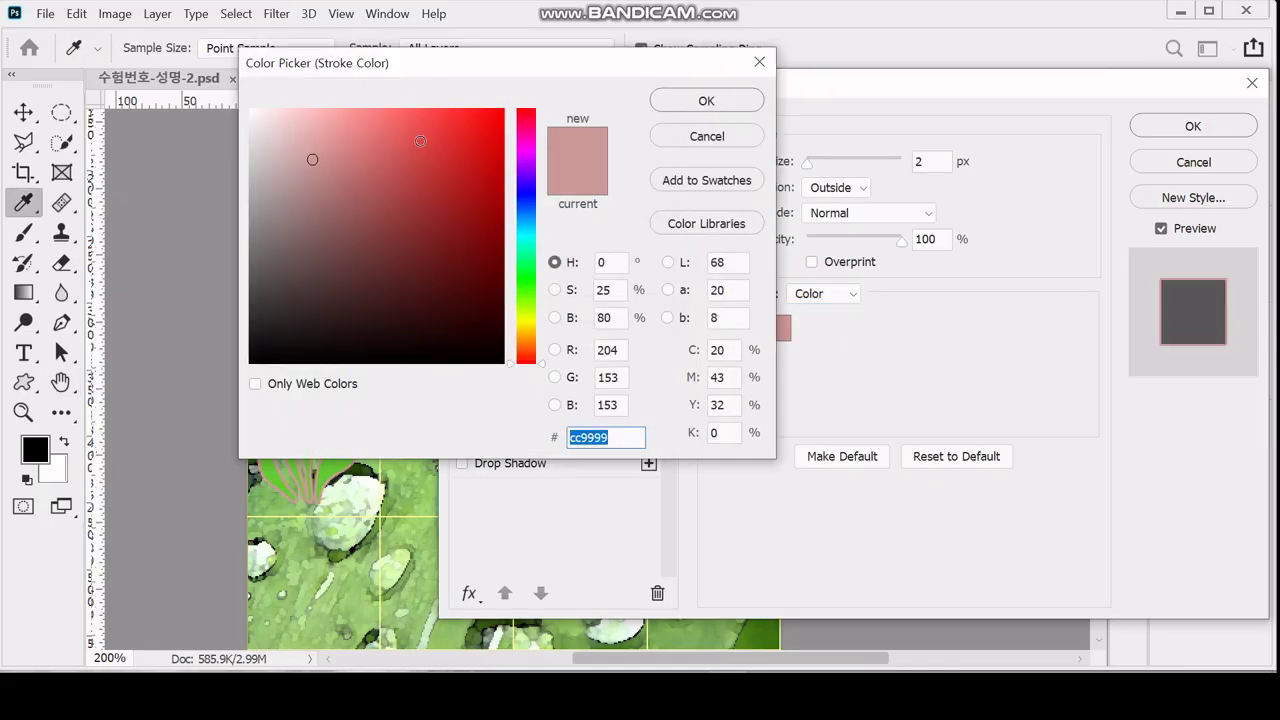
{"action": "type", "text": "363"}
{"action": "key", "text": "Return"}
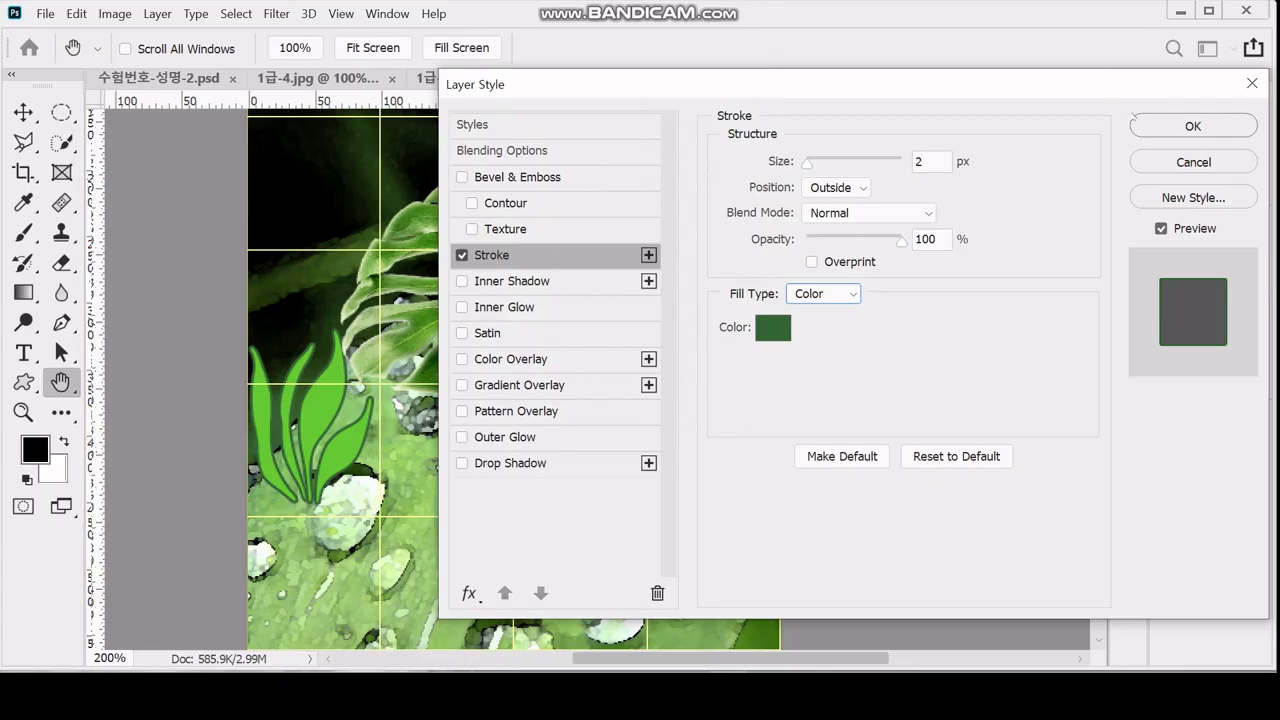
{"action": "left_click", "coordinate": [1193, 126]}
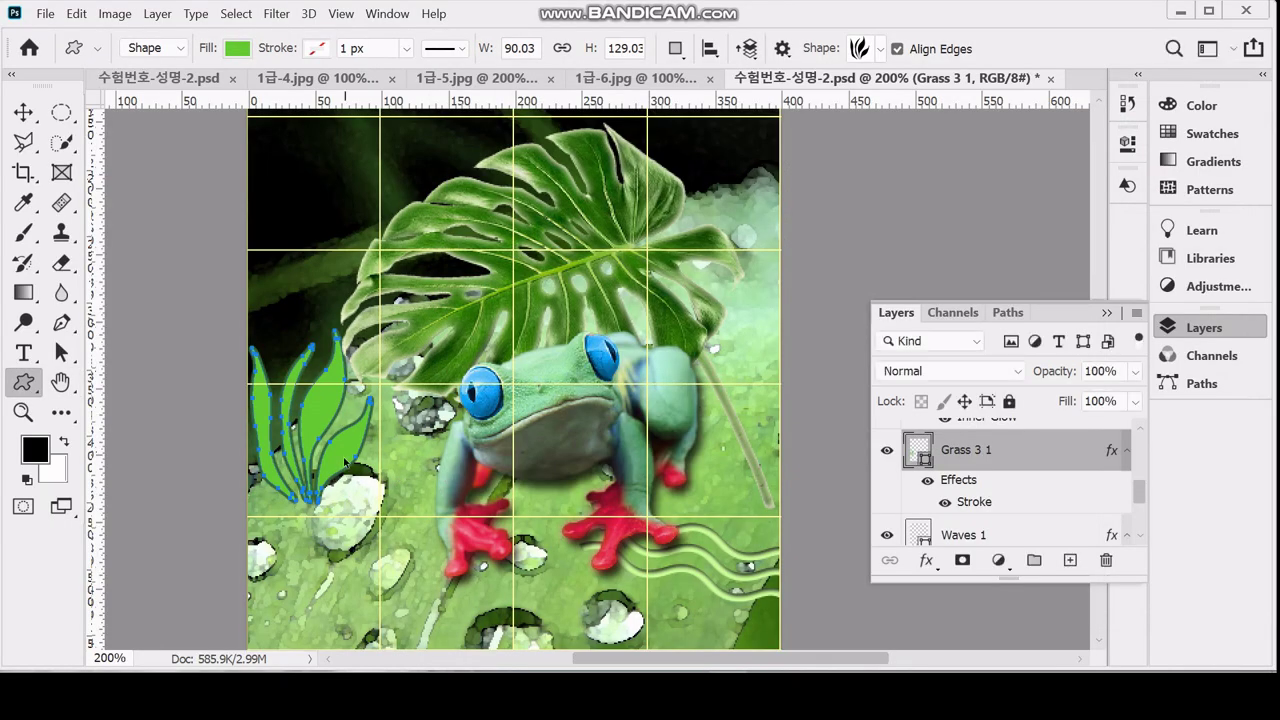
- Scale the grass shape down slightly to about 87 × 125 px with Free Transform, and save the document
{"action": "key", "text": "ctrl+t"}
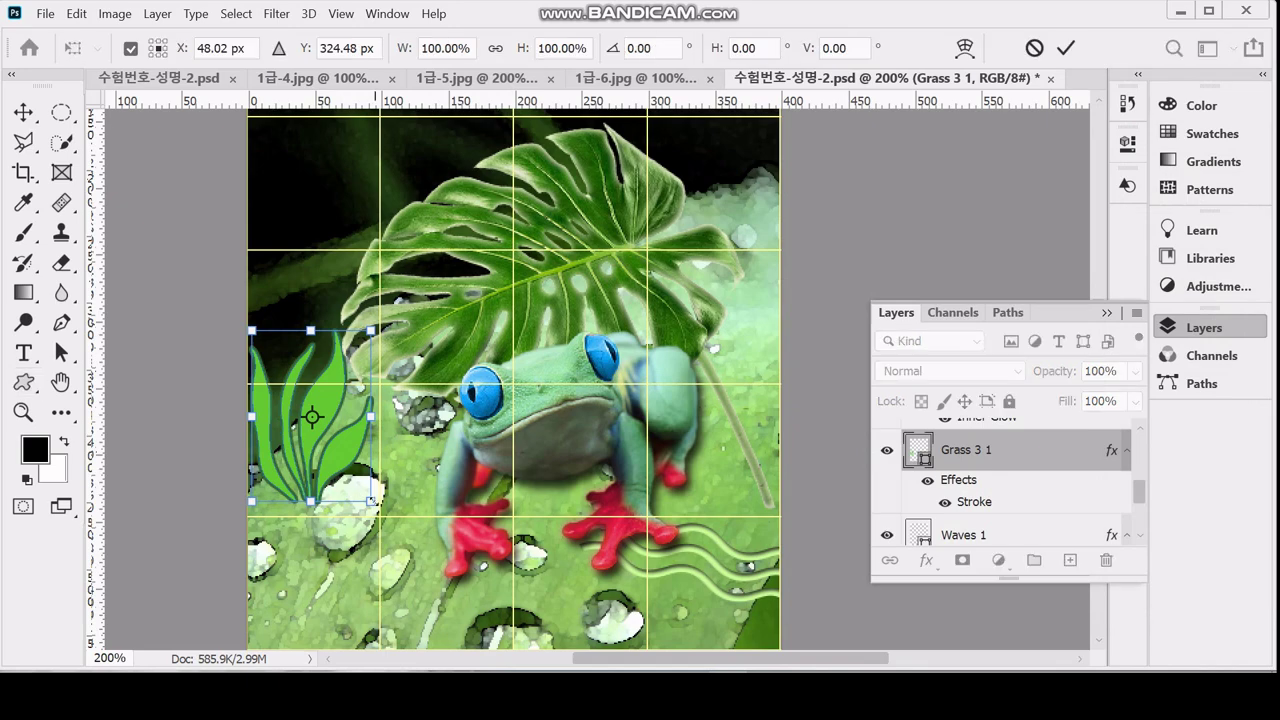
{"action": "left_click_drag", "start_coordinate": [371, 500], "coordinate": [367, 496]}
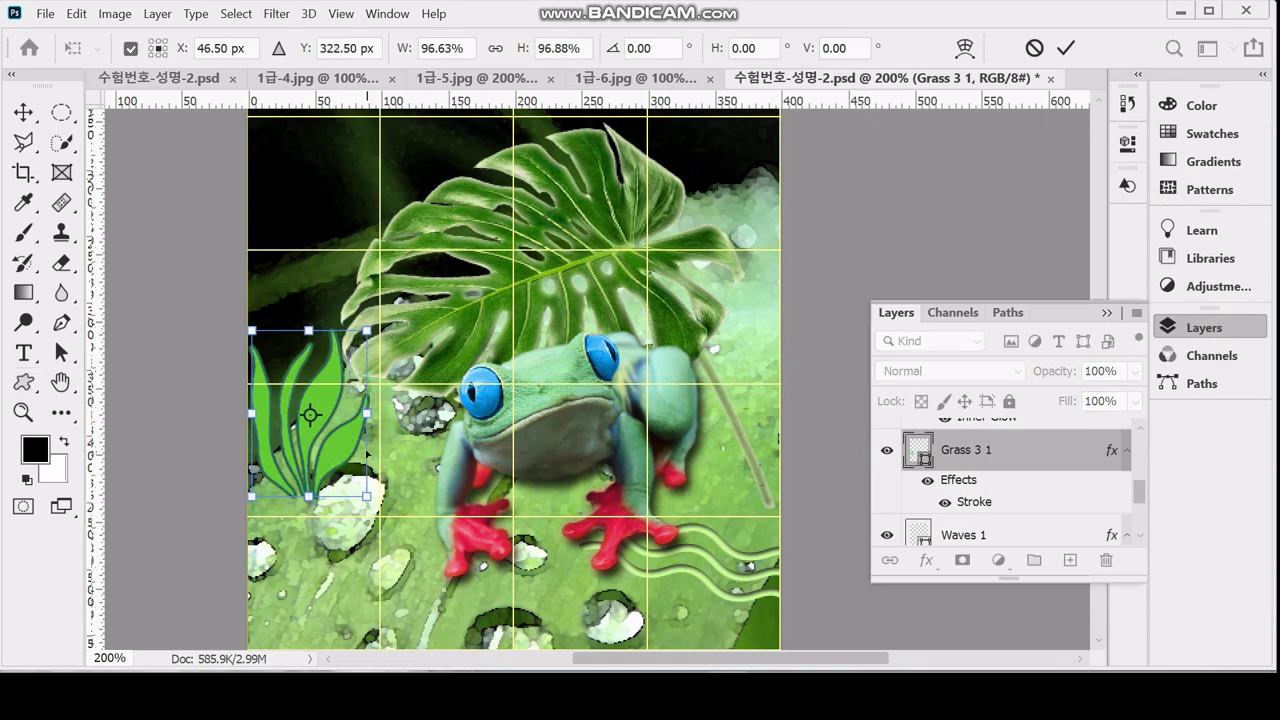
{"action": "key", "text": "u"}
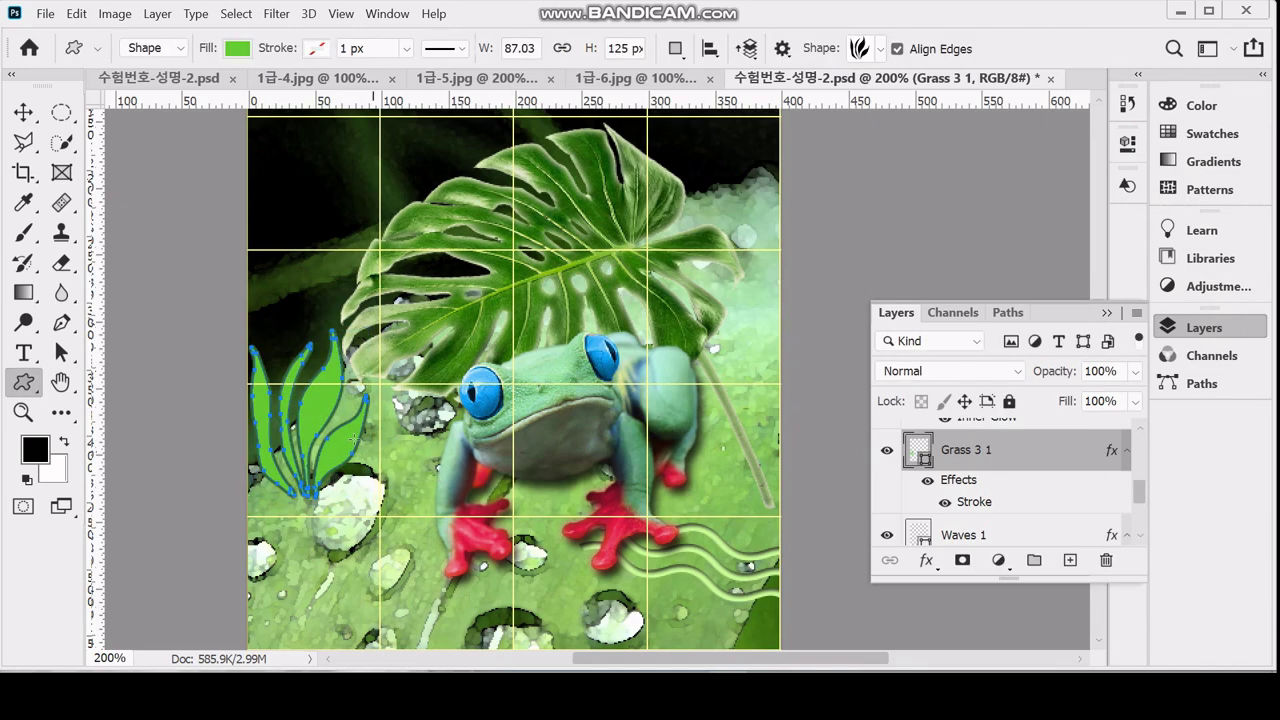
{"action": "scroll", "coordinate": [446, 355], "scroll_direction": "up", "scroll_amount": 5}
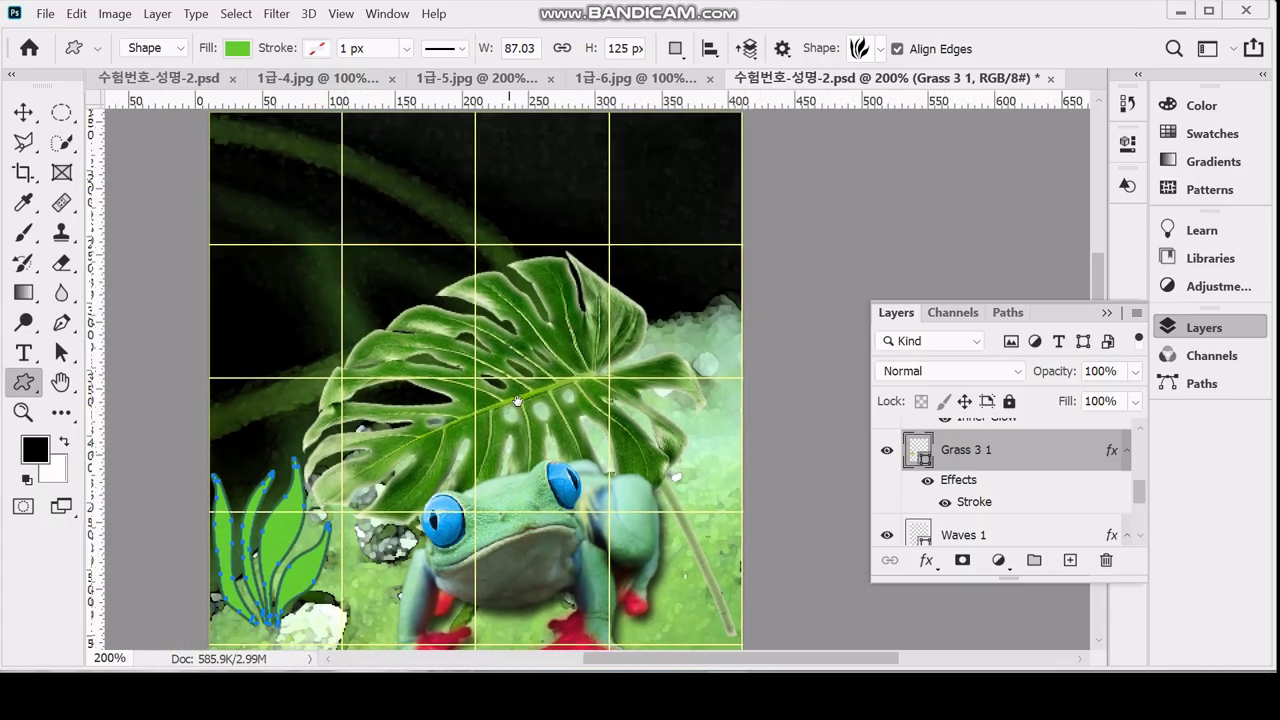
{"action": "key", "text": "ctrl+s"}
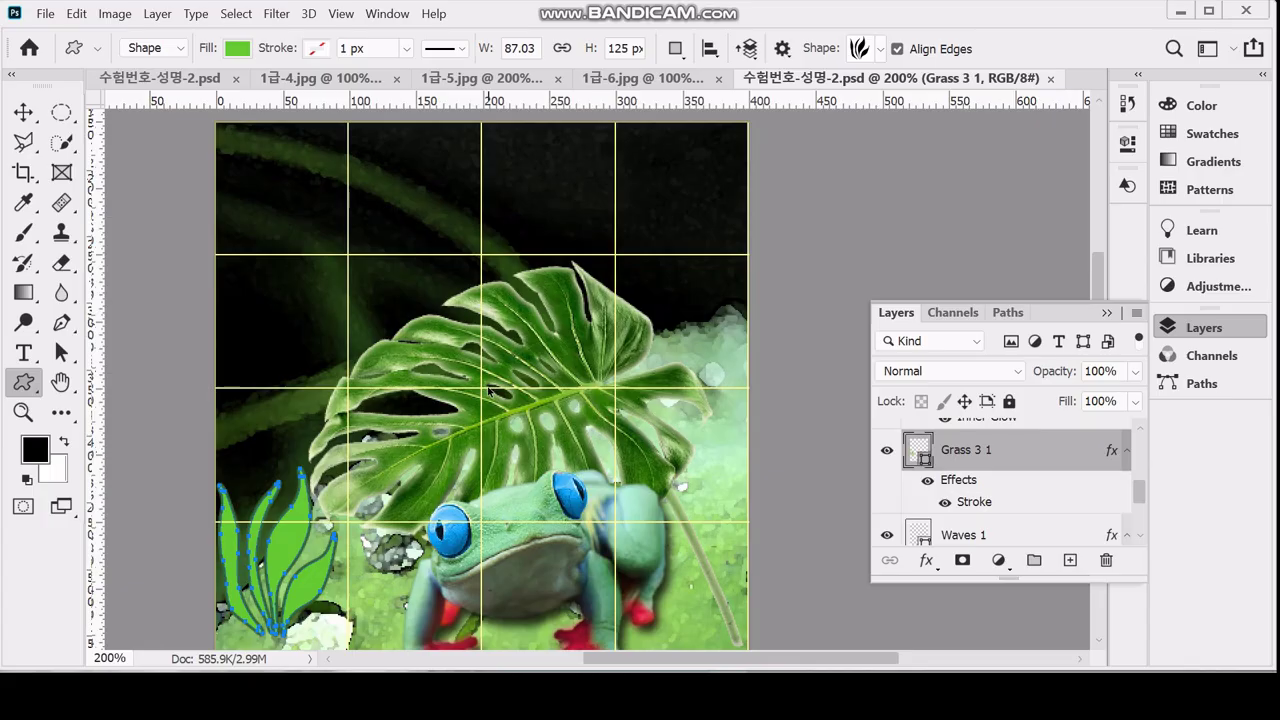
- Duplicate the grass shape into the canvas's upper-right corner, scaled to about 78% × 74% and rotated about -16°
{"action": "key", "text": "ctrl+j"}
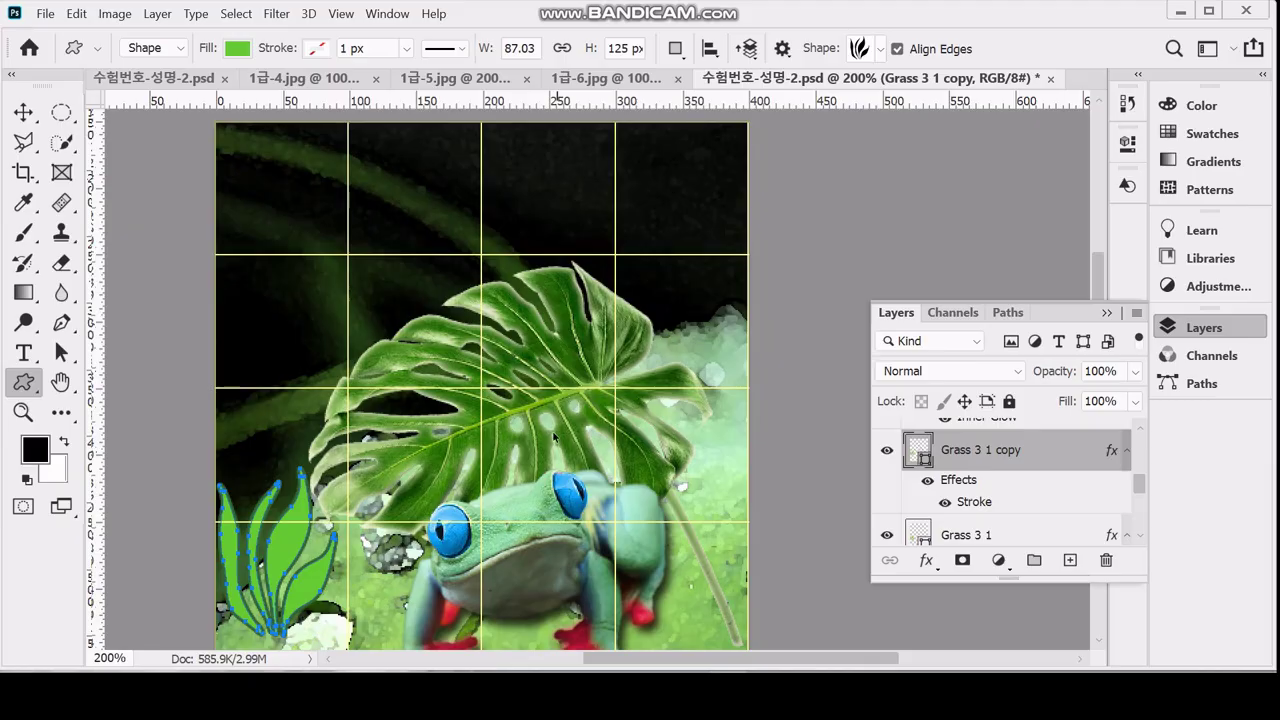
{"action": "key", "text": "ctrl+t"}
{"action": "left_click_drag", "start_coordinate": [318, 502], "coordinate": [703, 242]}
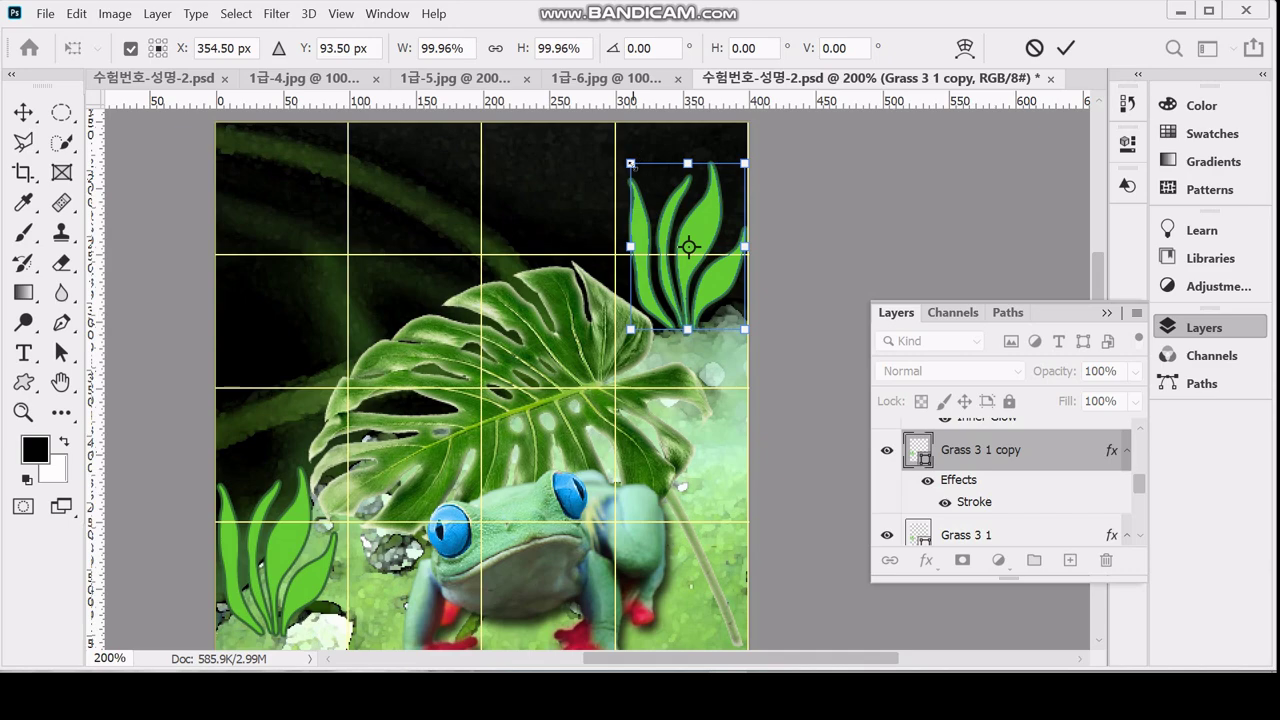
{"action": "left_click_drag", "start_coordinate": [631, 164], "coordinate": [615, 203]}
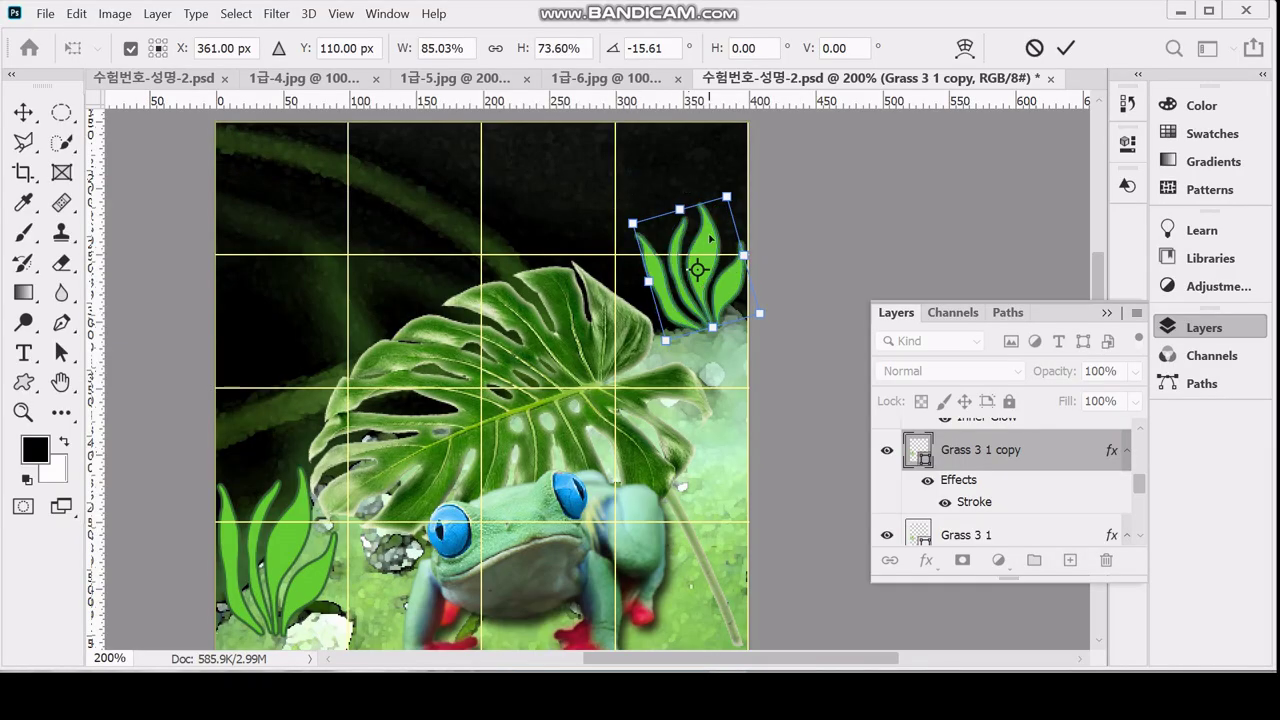
{"action": "left_click_drag", "start_coordinate": [648, 281], "coordinate": [656, 279]}
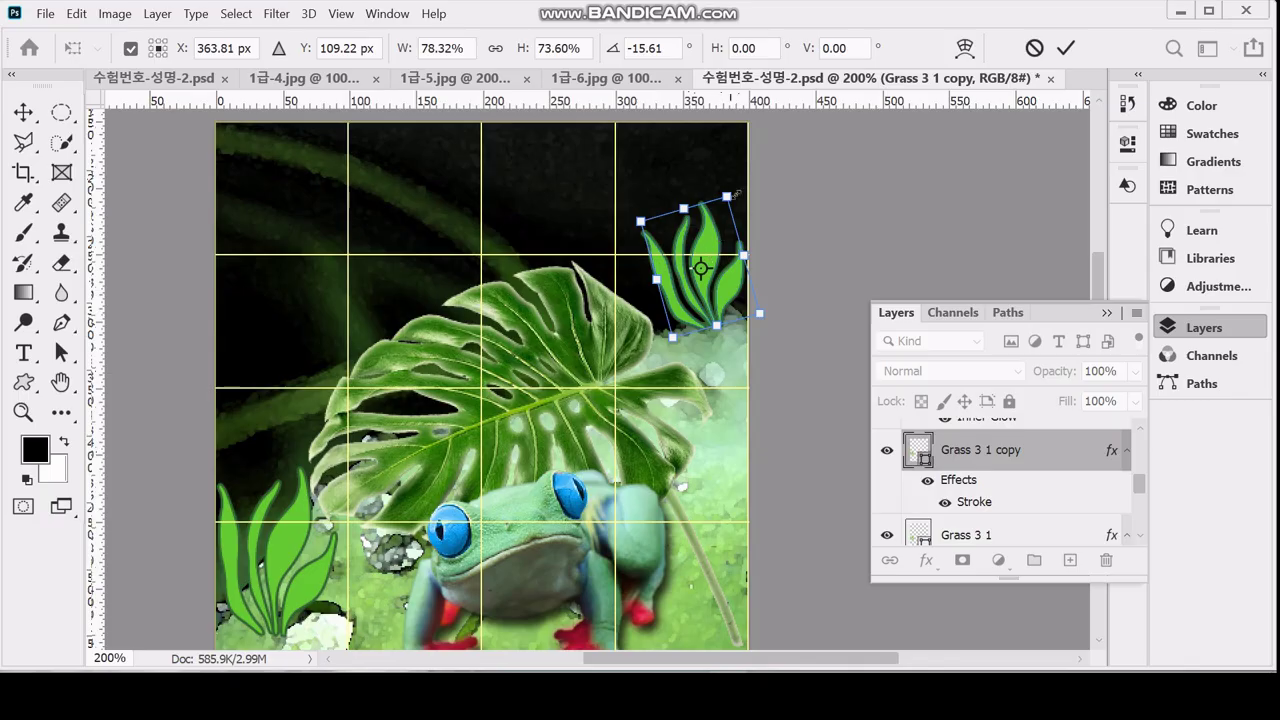
{"action": "left_click_drag", "start_coordinate": [745, 180], "coordinate": [739, 177]}
{"action": "key", "text": "Return"}
- Set the duplicated grass shape's fill colour to #cccc66
{"action": "double_click", "coordinate": [920, 453]}
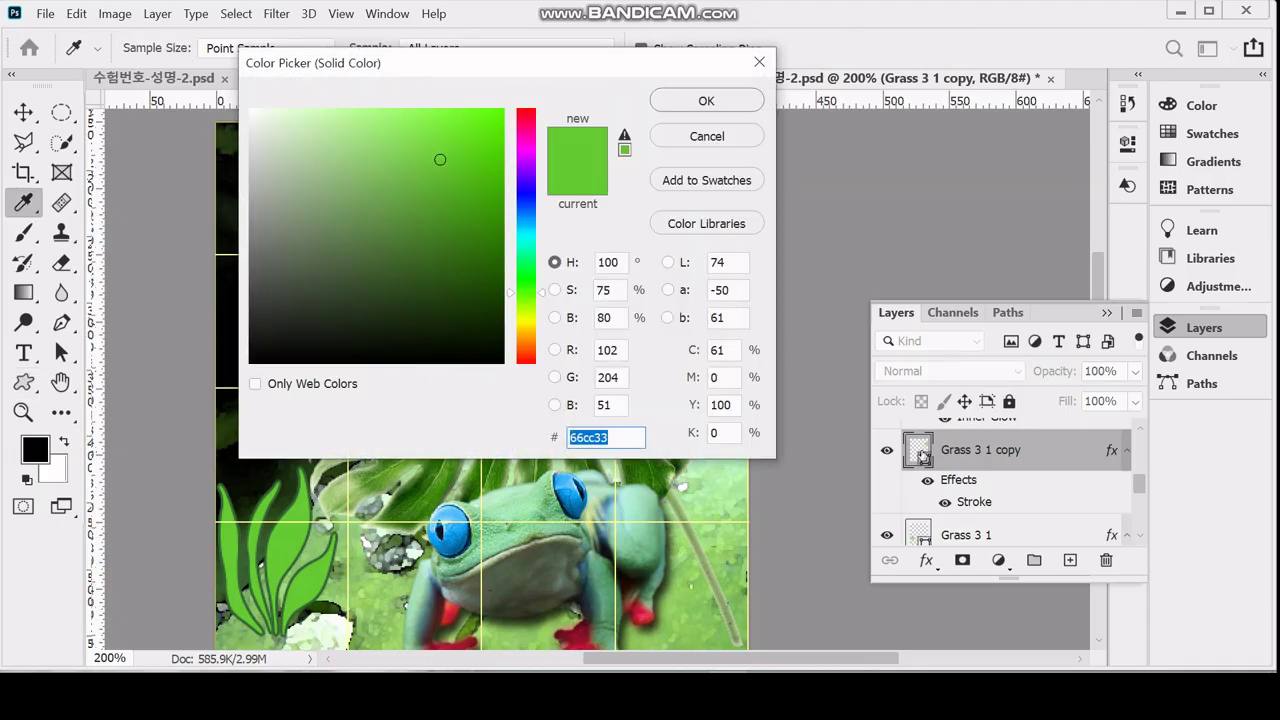
{"action": "type", "text": "cc6"}
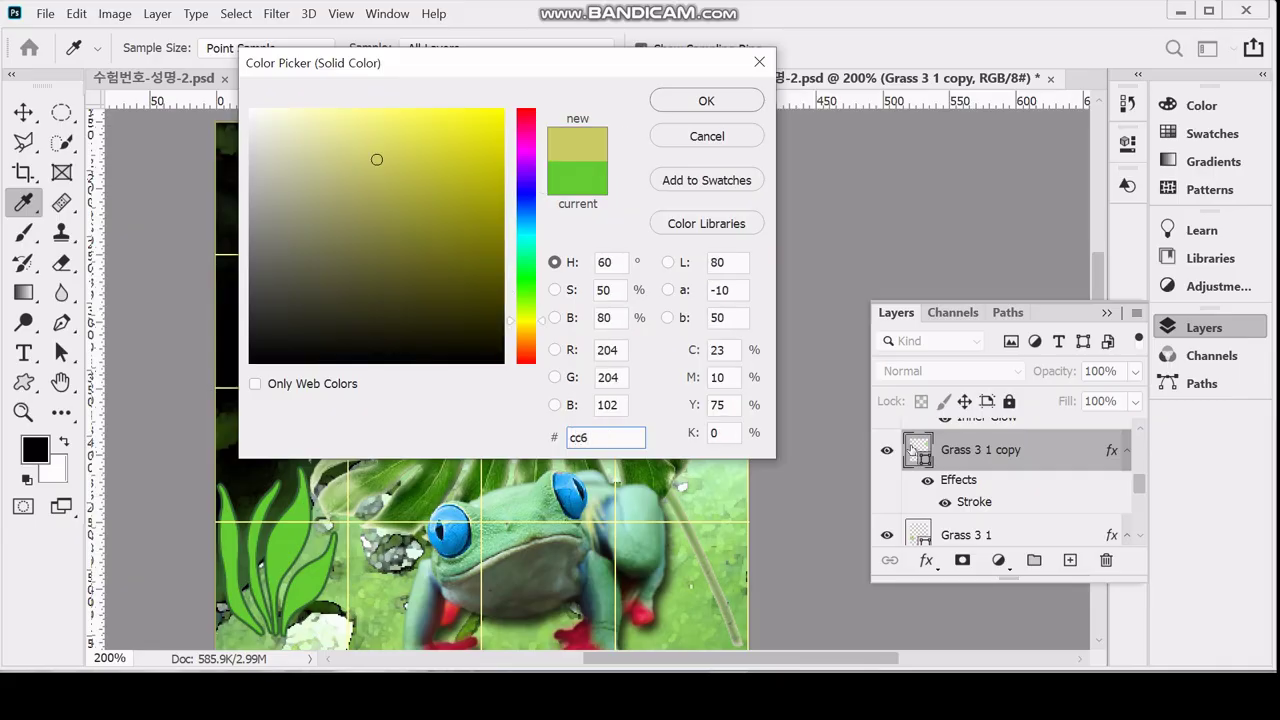
{"action": "key", "text": "Return"}
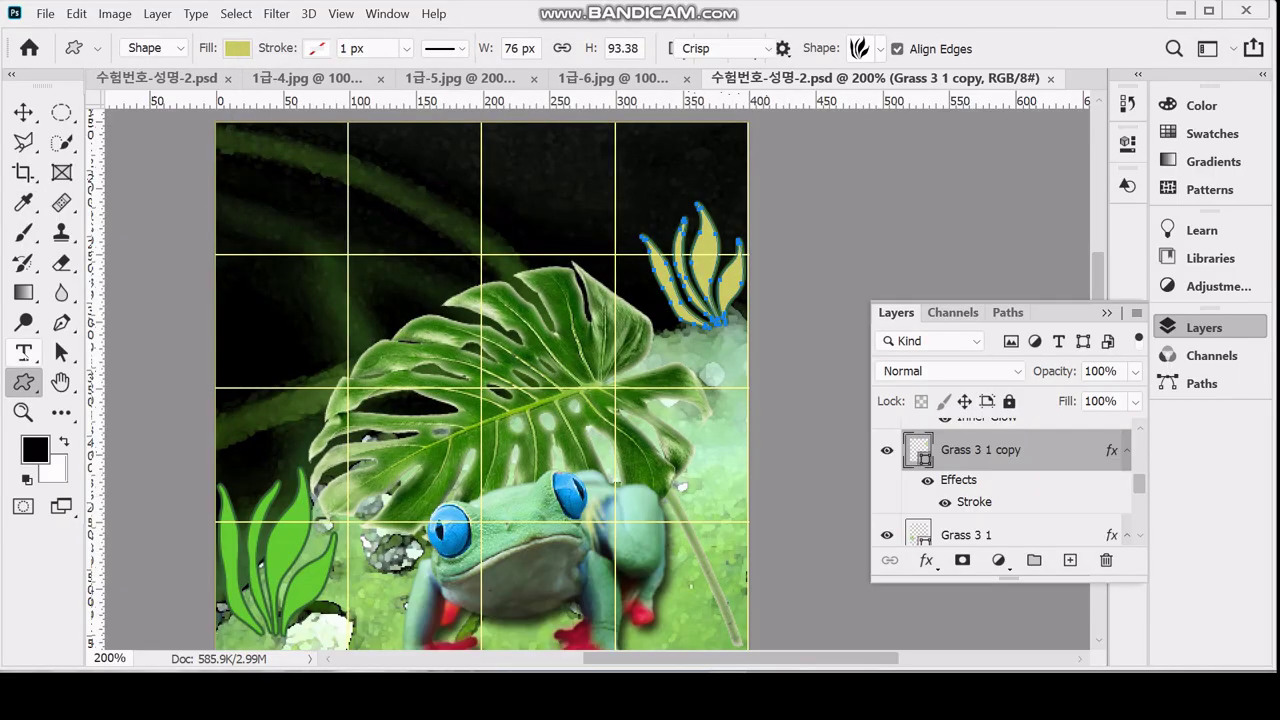
- Start a horizontal text layer in the dark area above the leaf, set in Times New Roman Bold at 50 pt
{"action": "left_click", "coordinate": [23, 352]}
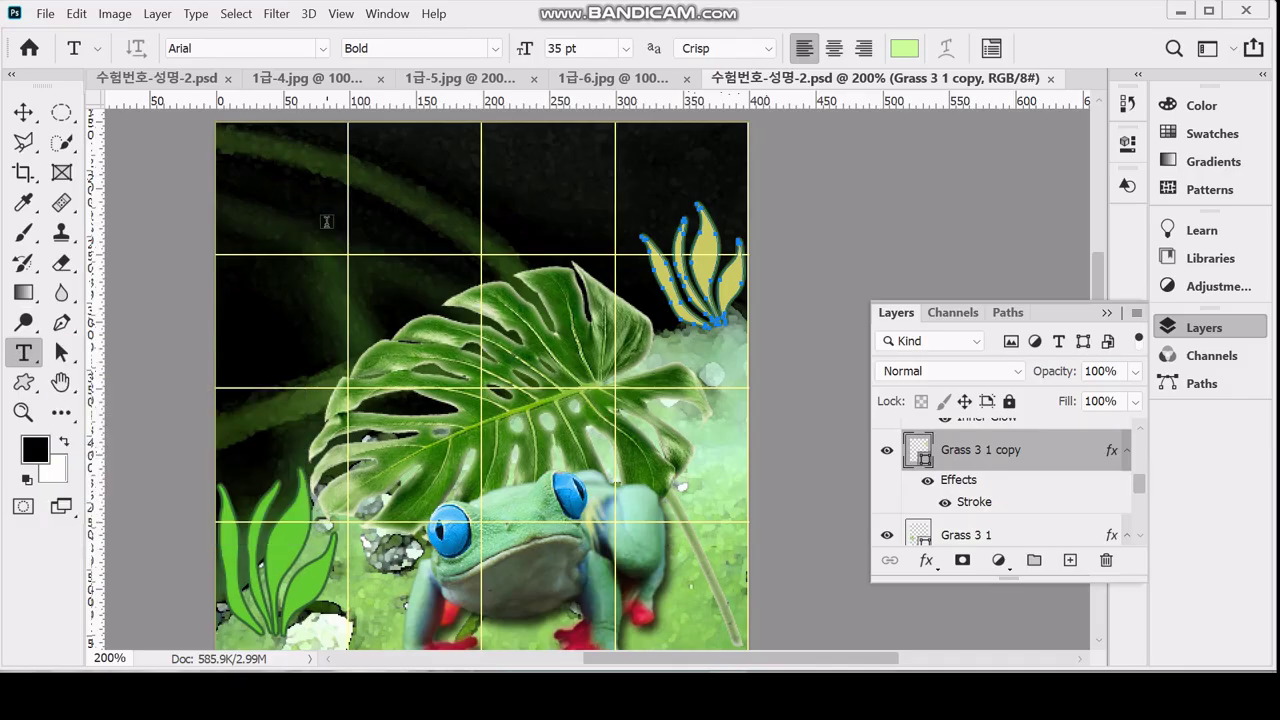
{"action": "right_click", "coordinate": [23, 352]}
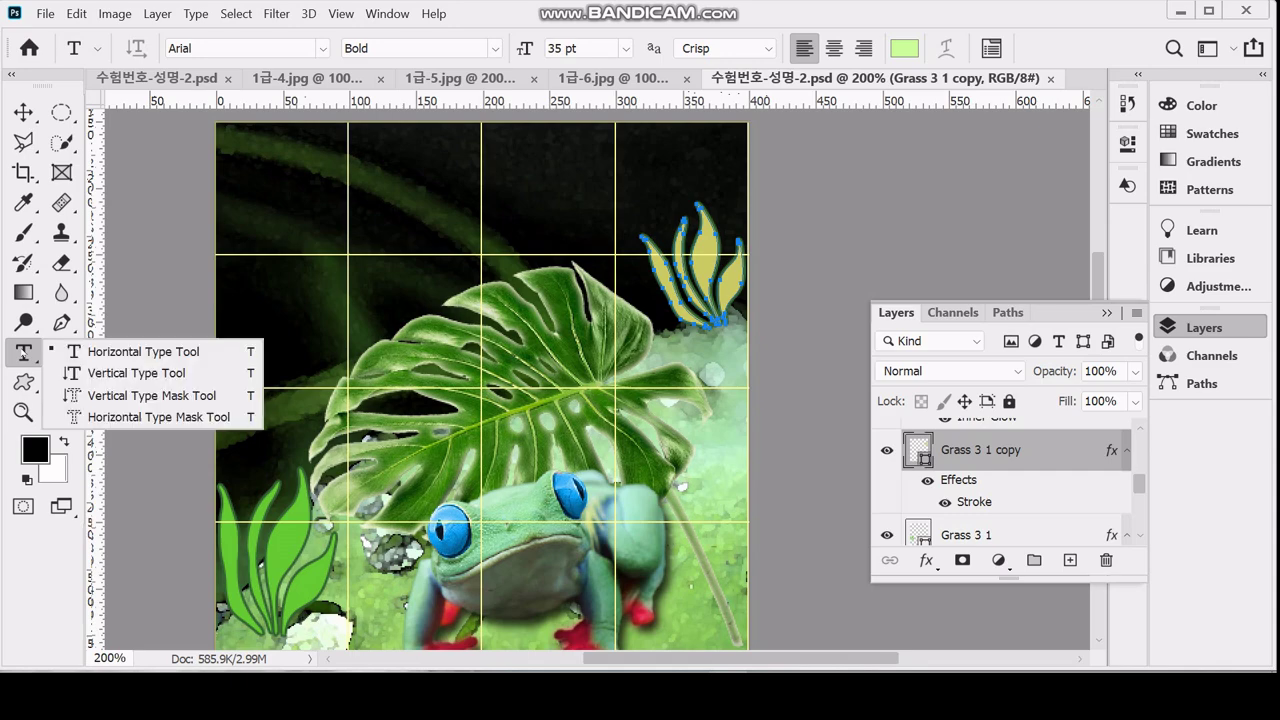
{"action": "left_click", "coordinate": [91, 354]}
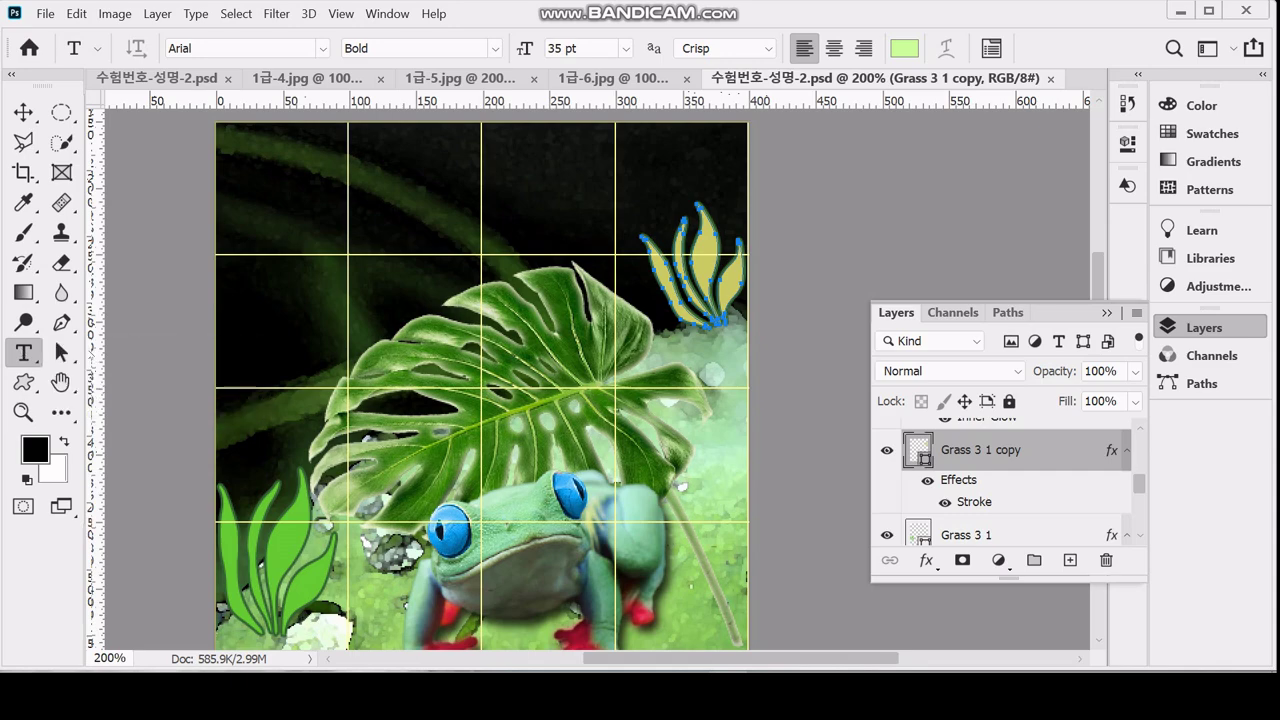
{"action": "left_click", "coordinate": [318, 222]}
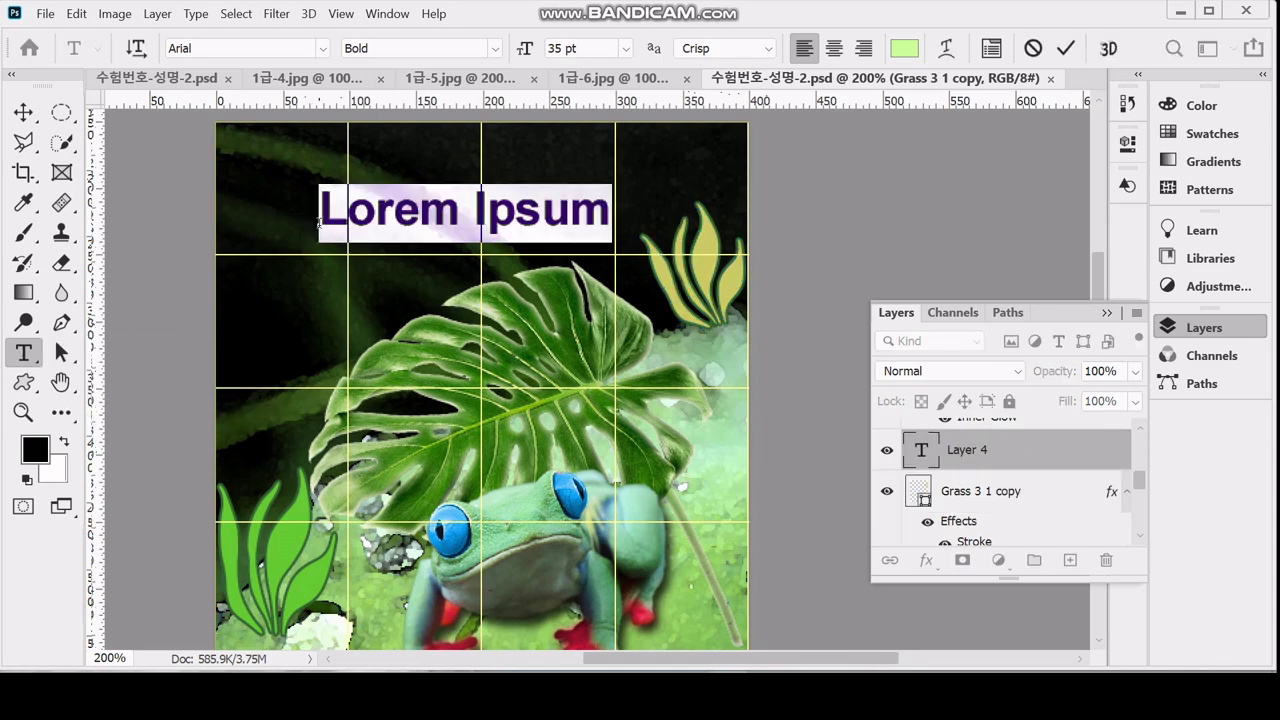
{"action": "left_click", "coordinate": [200, 48]}
{"action": "type", "text": "ti"}
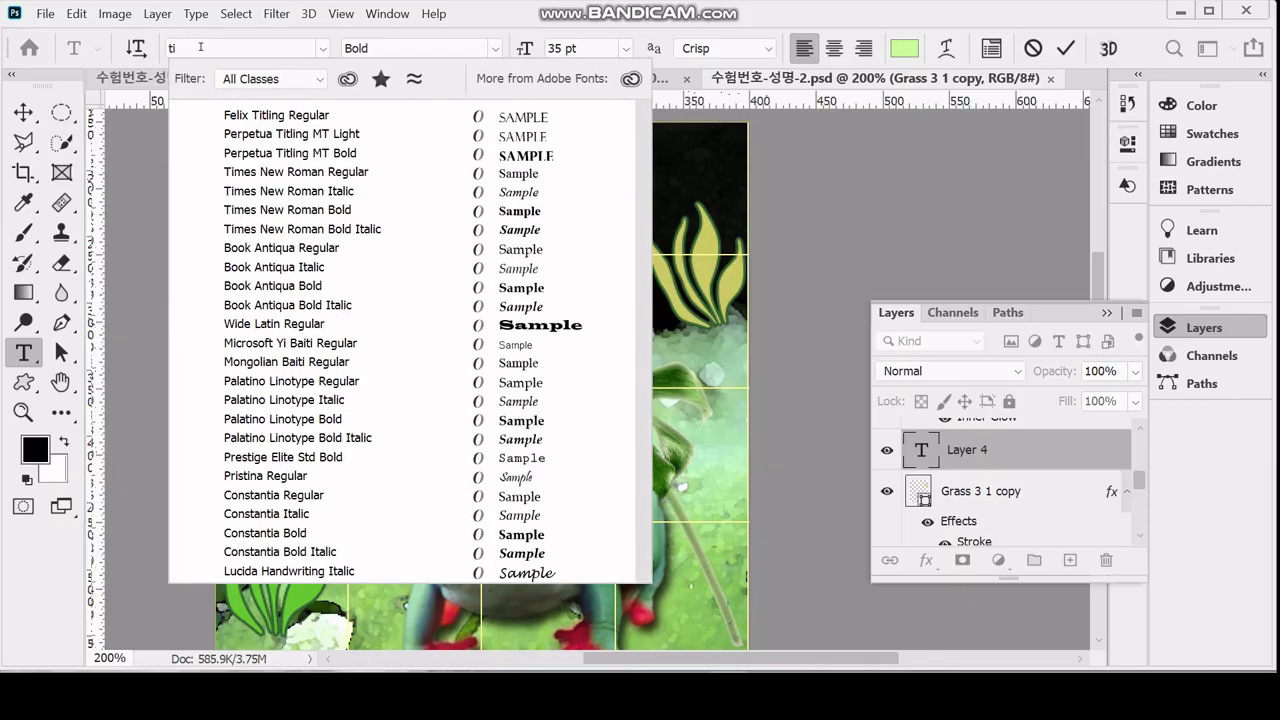
{"action": "type", "text": "mes New Roman"}
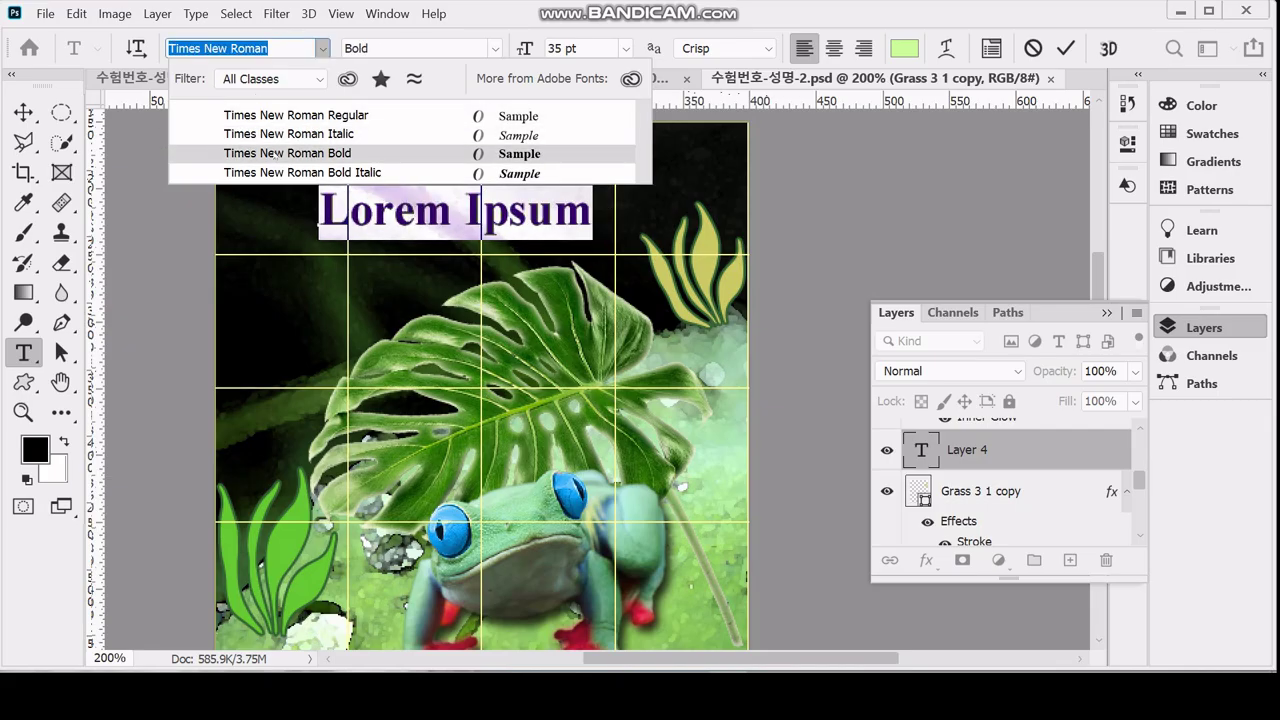
{"action": "left_click", "coordinate": [279, 155]}
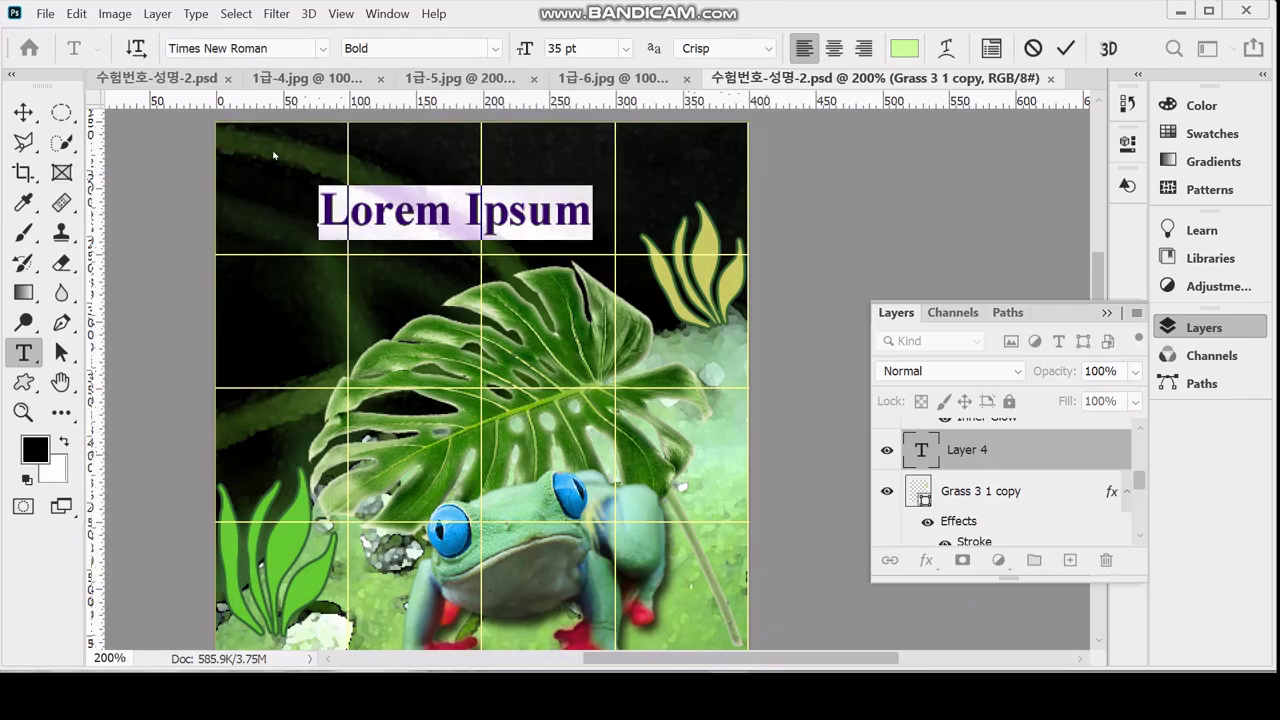
{"action": "left_click", "coordinate": [600, 47]}
{"action": "type", "text": "50"}
{"action": "key", "text": "Return"}
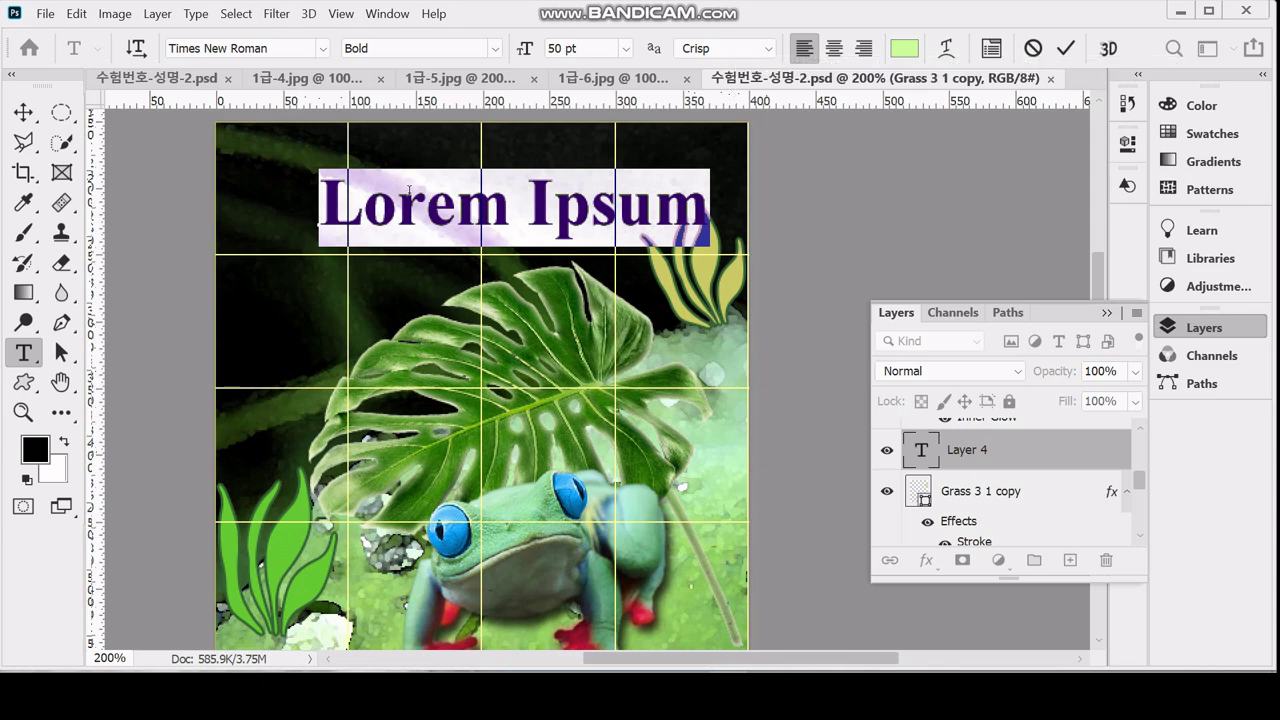
- Enter the text "Tree Frog" and position it just above the leaf, beside the small grass shape
{"action": "type", "text": "Tree"}
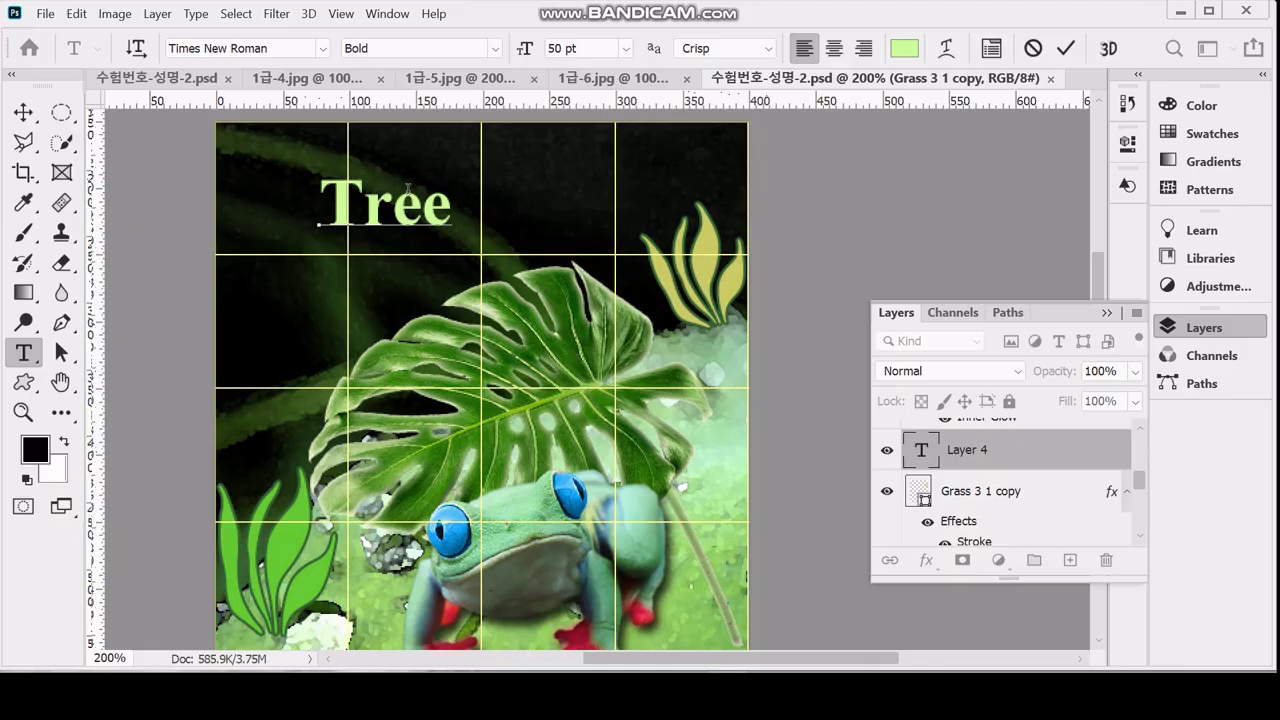
{"action": "type", "text": " F"}
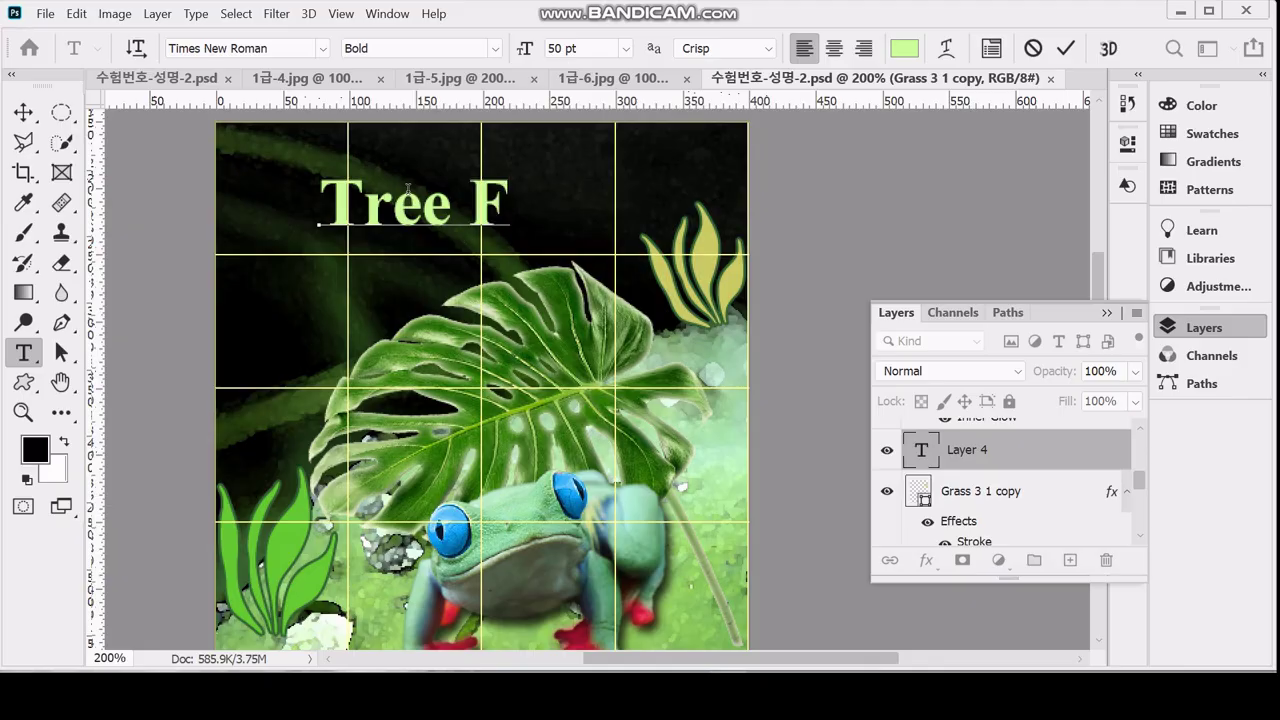
{"action": "type", "text": "rog"}
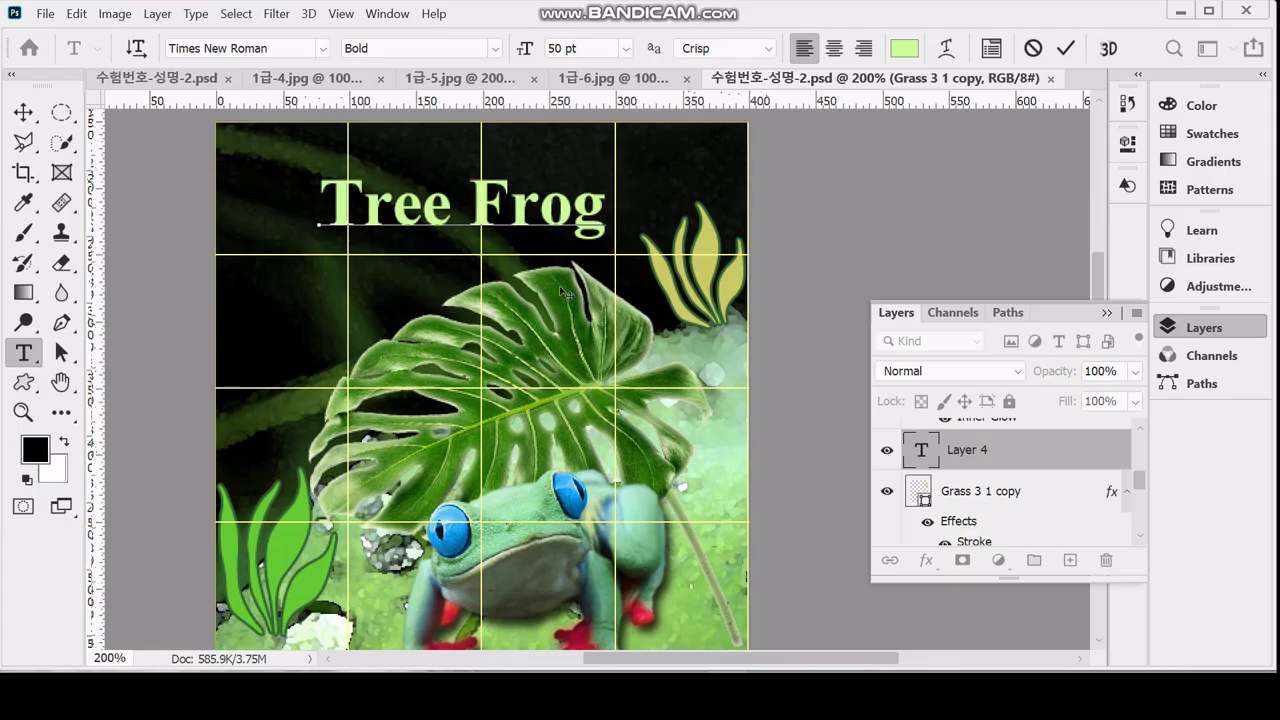
{"action": "left_click_drag", "start_coordinate": [608, 269], "coordinate": [628, 279]}
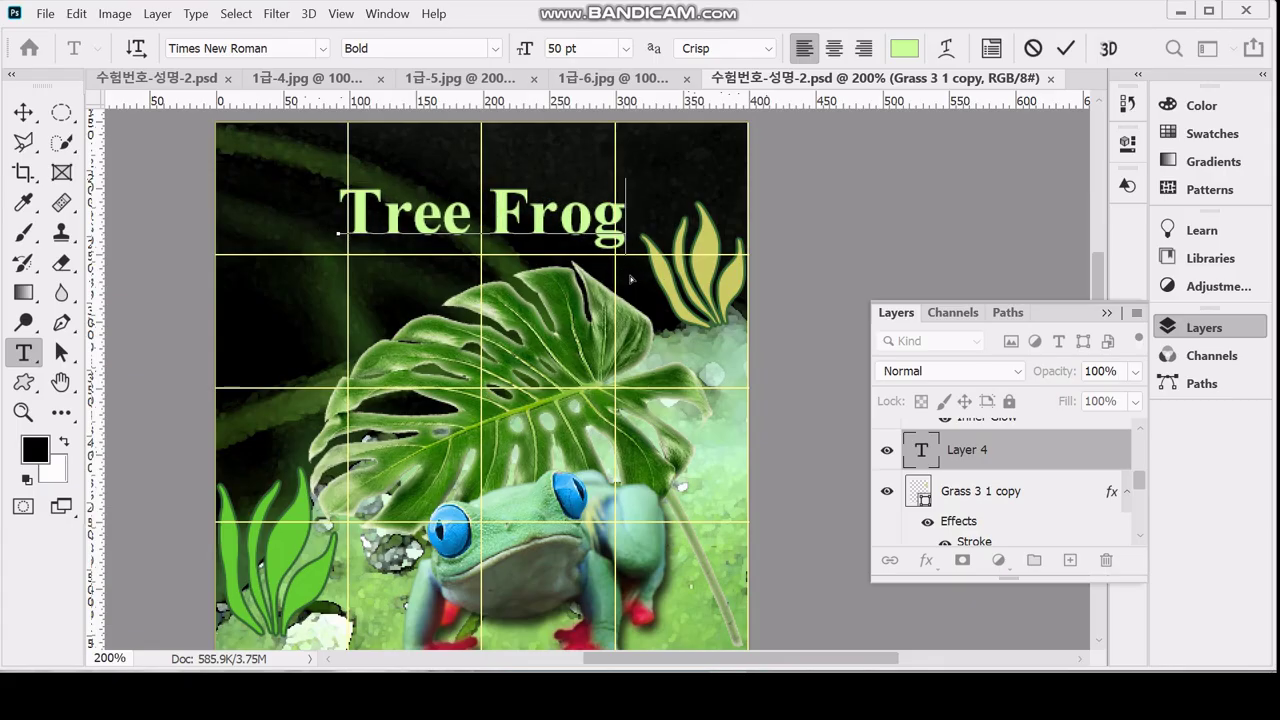
{"action": "left_click_drag", "start_coordinate": [619, 270], "coordinate": [629, 278]}
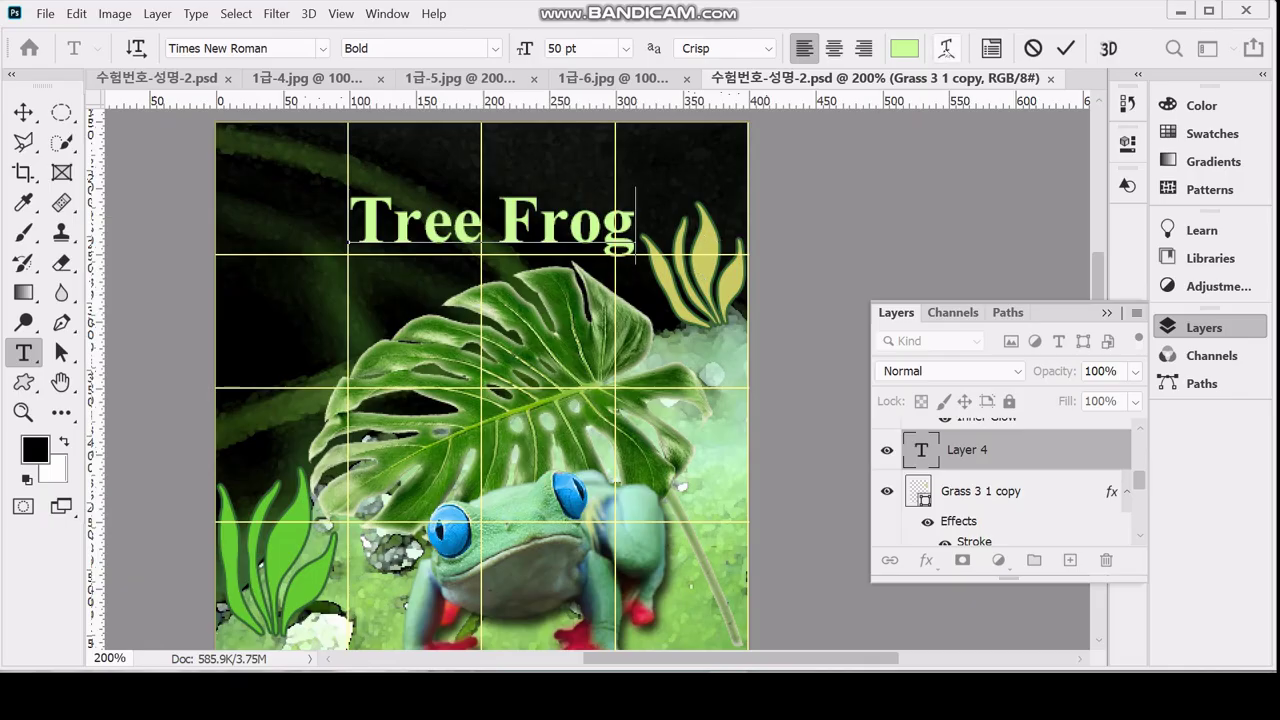
- Warp the "Tree Frog" title with the Arc style, horizontal orientation, and a bend of 40%
{"action": "left_click", "coordinate": [946, 48]}
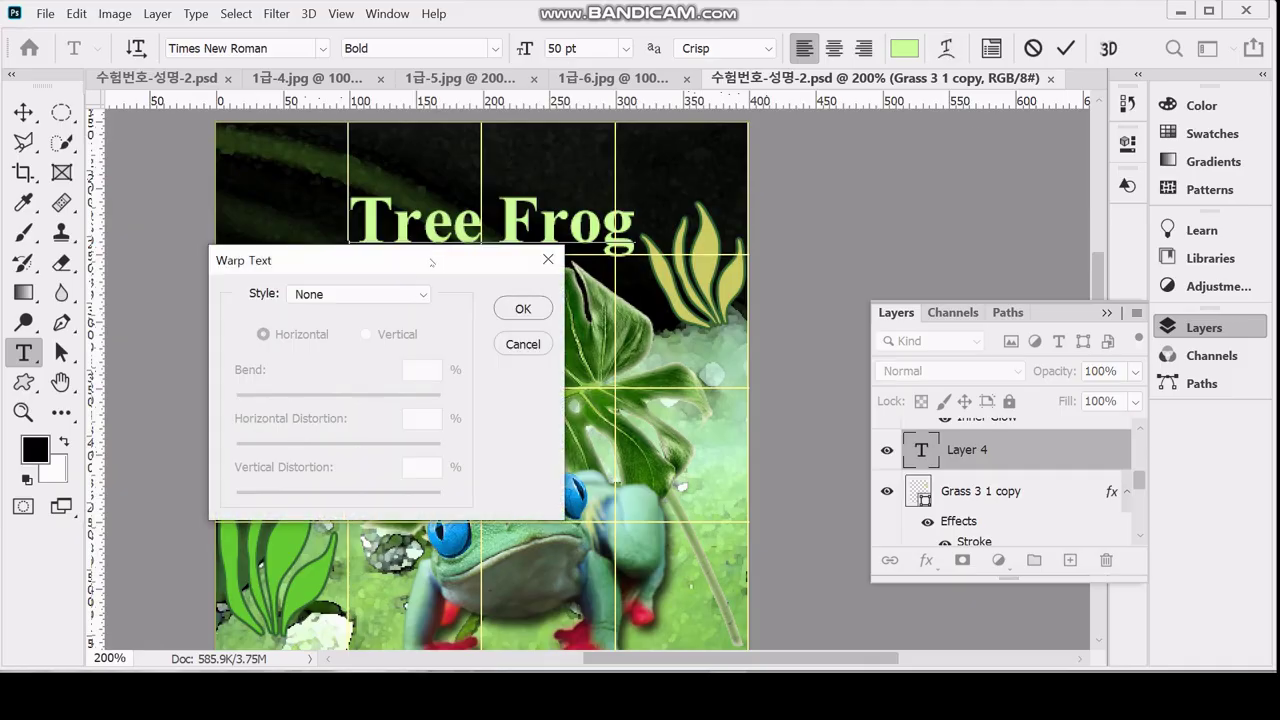
{"action": "left_click_drag", "start_coordinate": [431, 262], "coordinate": [840, 192]}
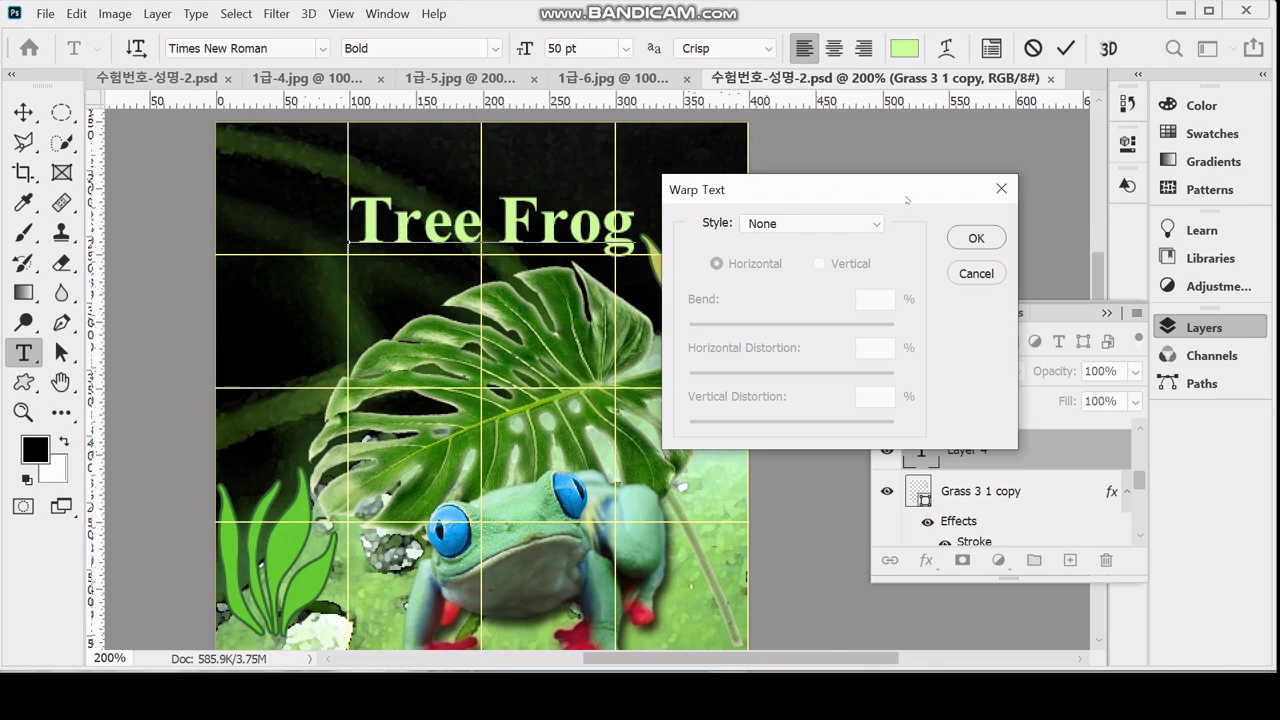
{"action": "left_click", "coordinate": [816, 224]}
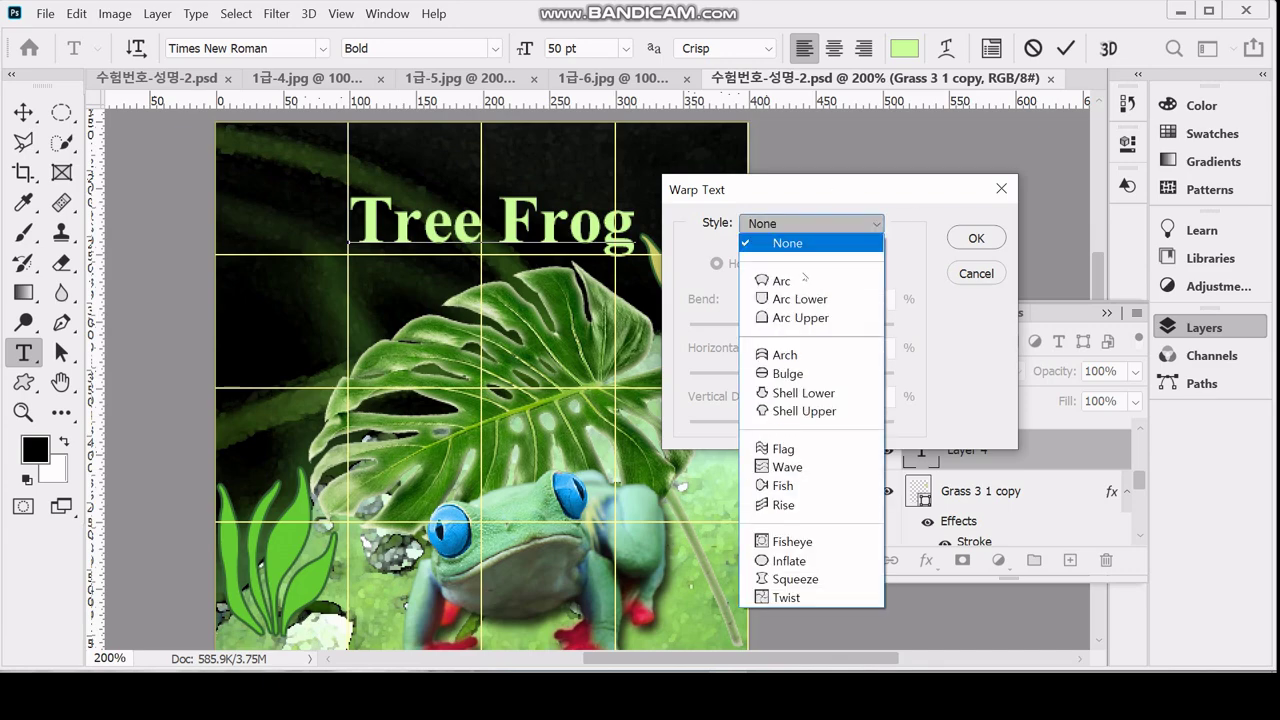
{"action": "left_click", "coordinate": [803, 280]}
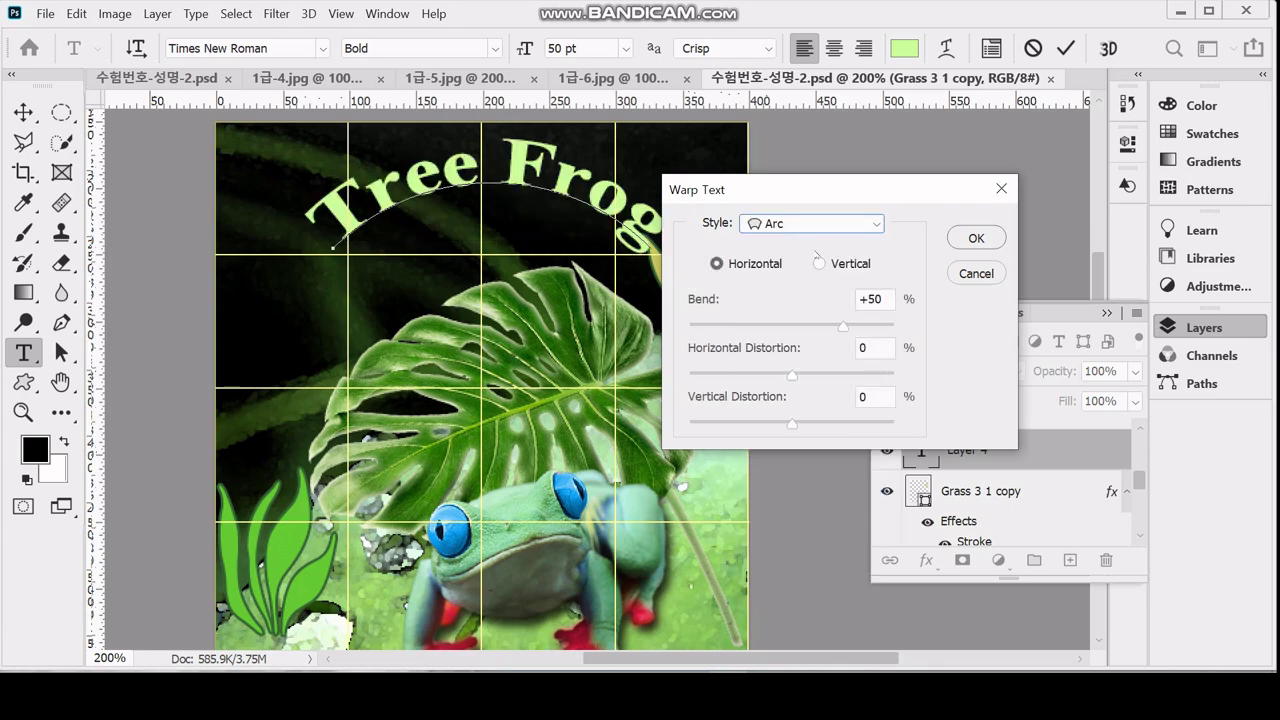
{"action": "left_click", "coordinate": [876, 300]}
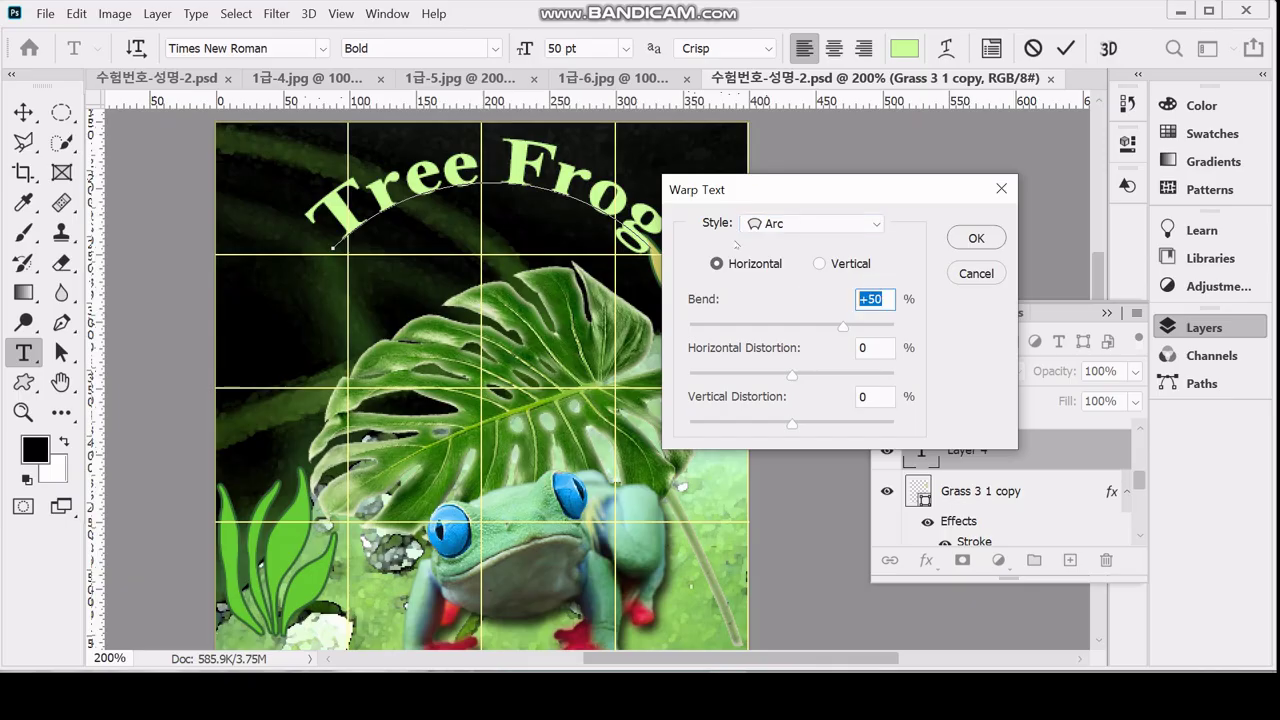
{"action": "type", "text": "40"}
{"action": "left_click_drag", "start_coordinate": [761, 202], "coordinate": [799, 188]}
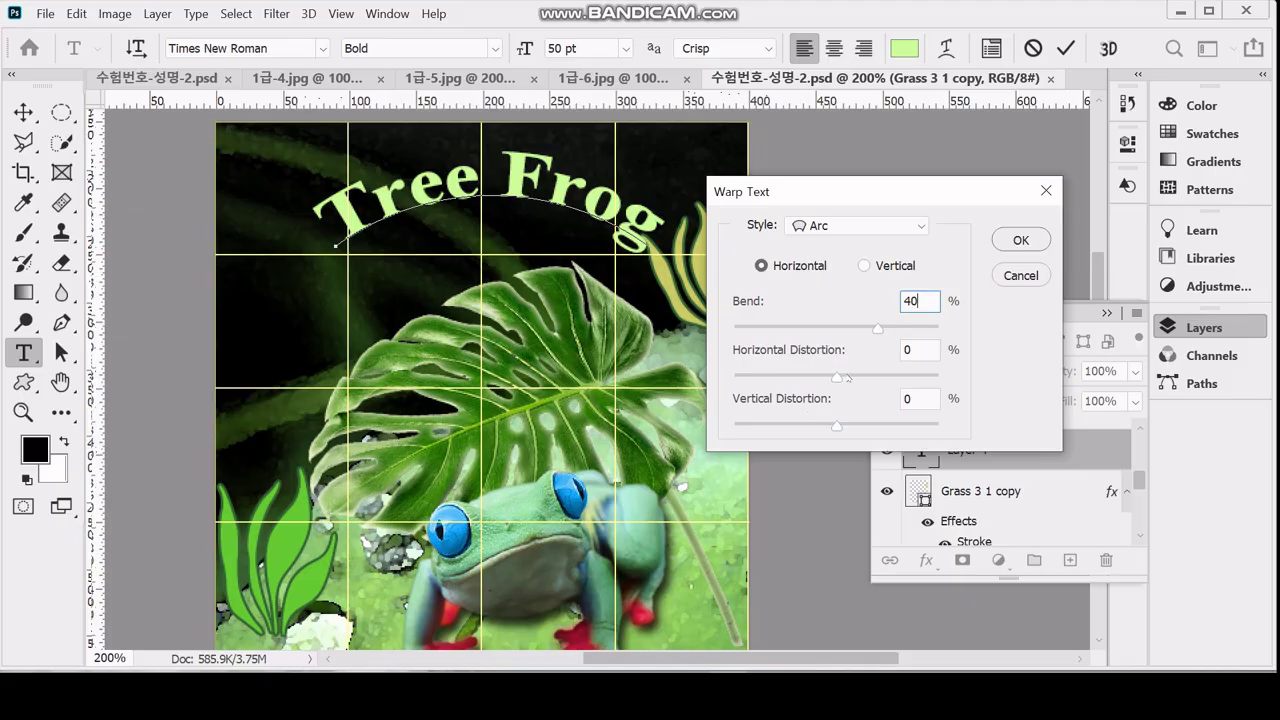
- Try a horizontal distortion of 30% on the title's arc warp
{"action": "left_click_drag", "start_coordinate": [836, 376], "coordinate": [877, 378]}
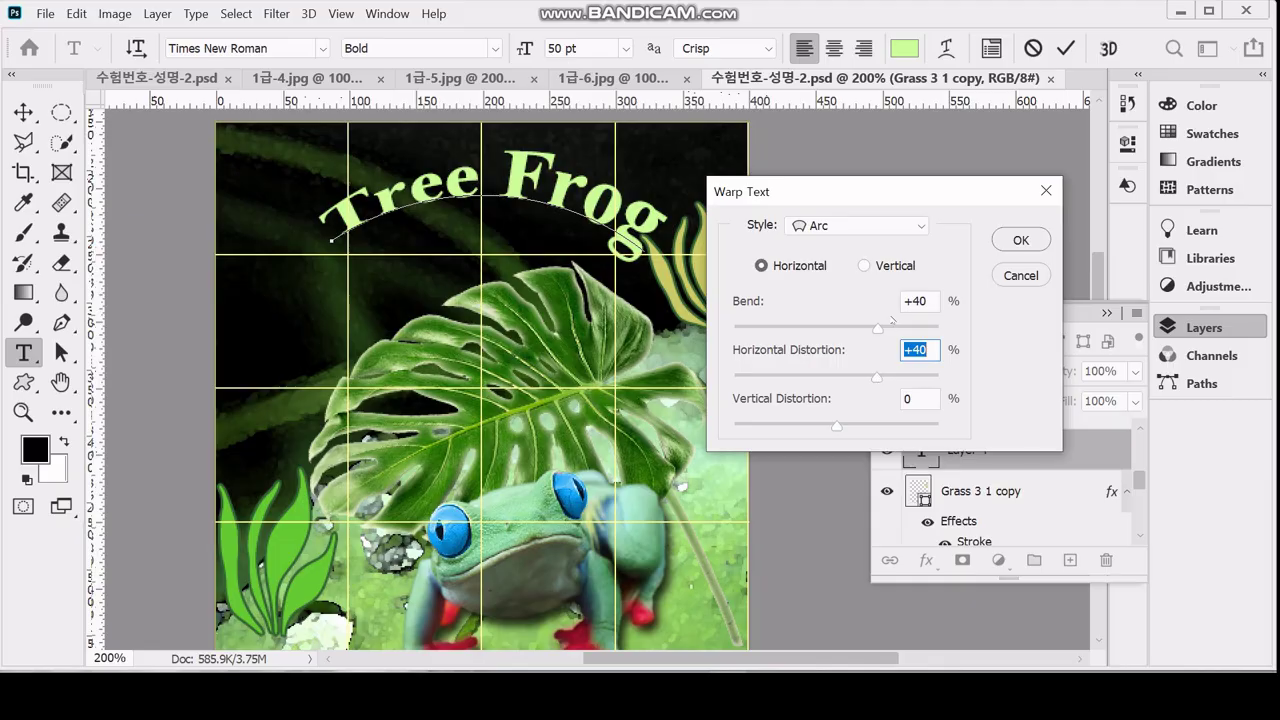
{"action": "type", "text": "30"}
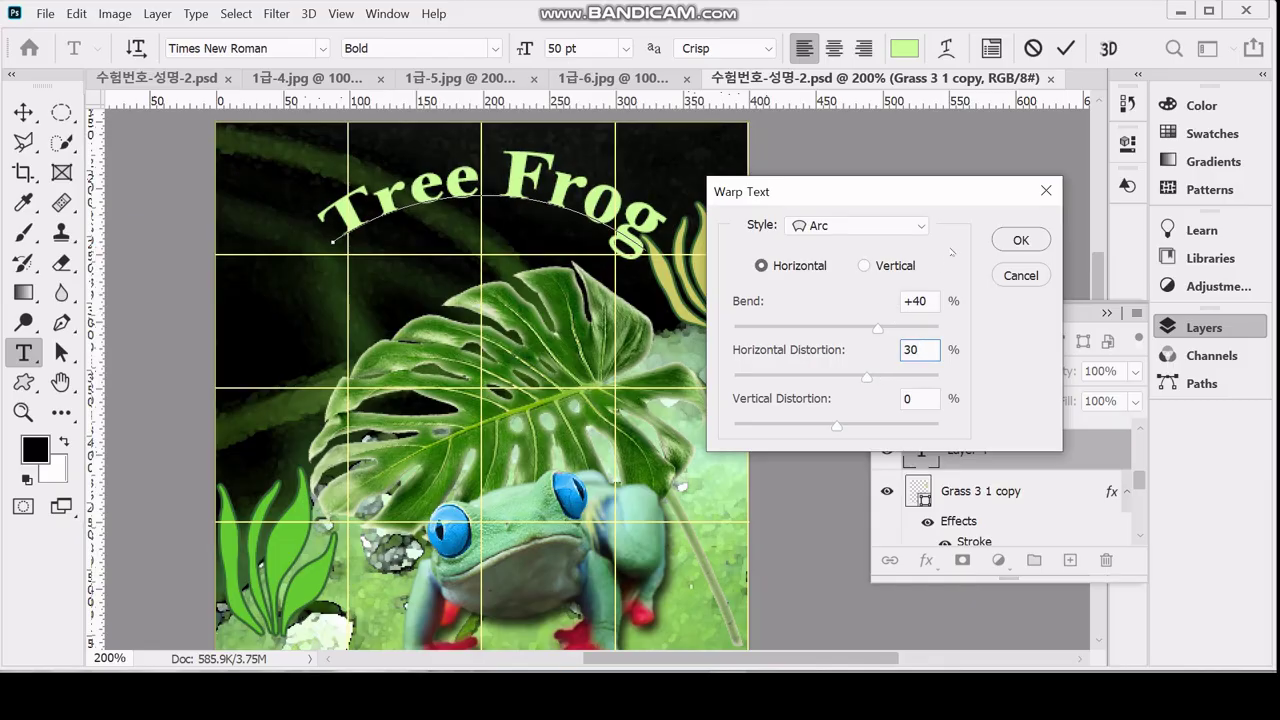
{"action": "left_click", "coordinate": [1018, 241]}
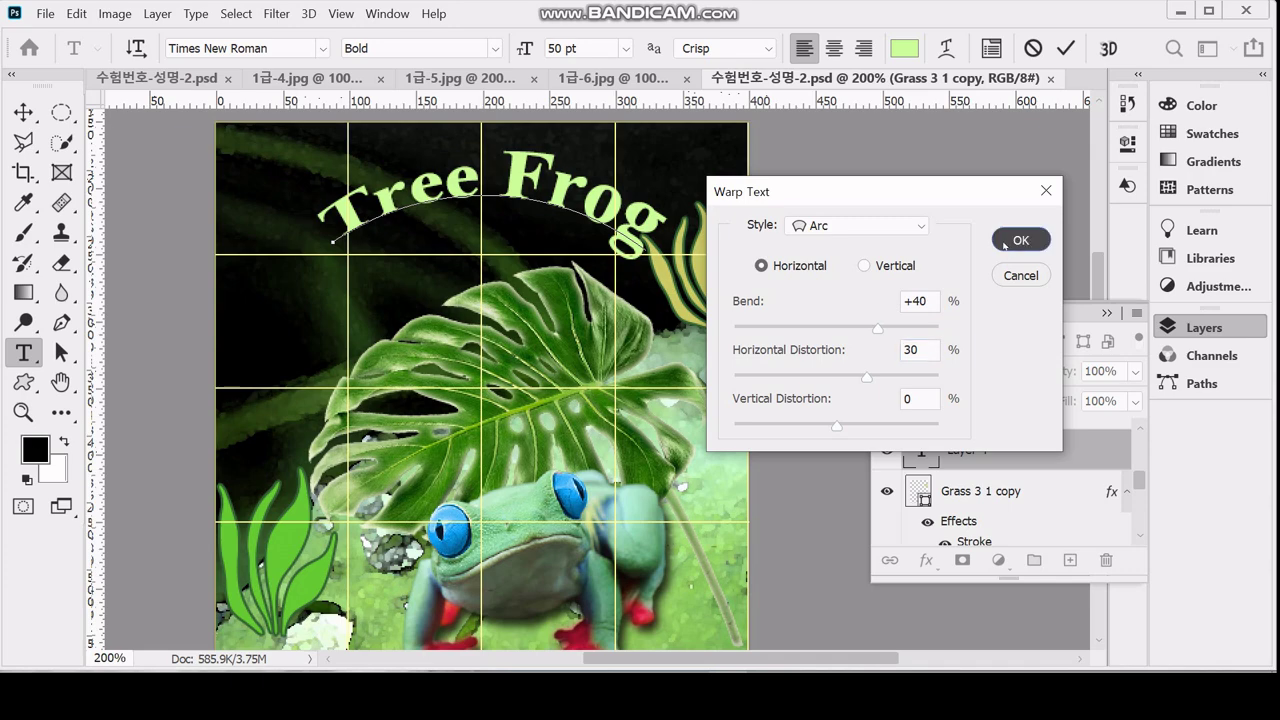
- Set the arc warp's horizontal distortion to -30% and apply the warp to the title
{"action": "left_click_drag", "start_coordinate": [866, 377], "coordinate": [796, 378]}
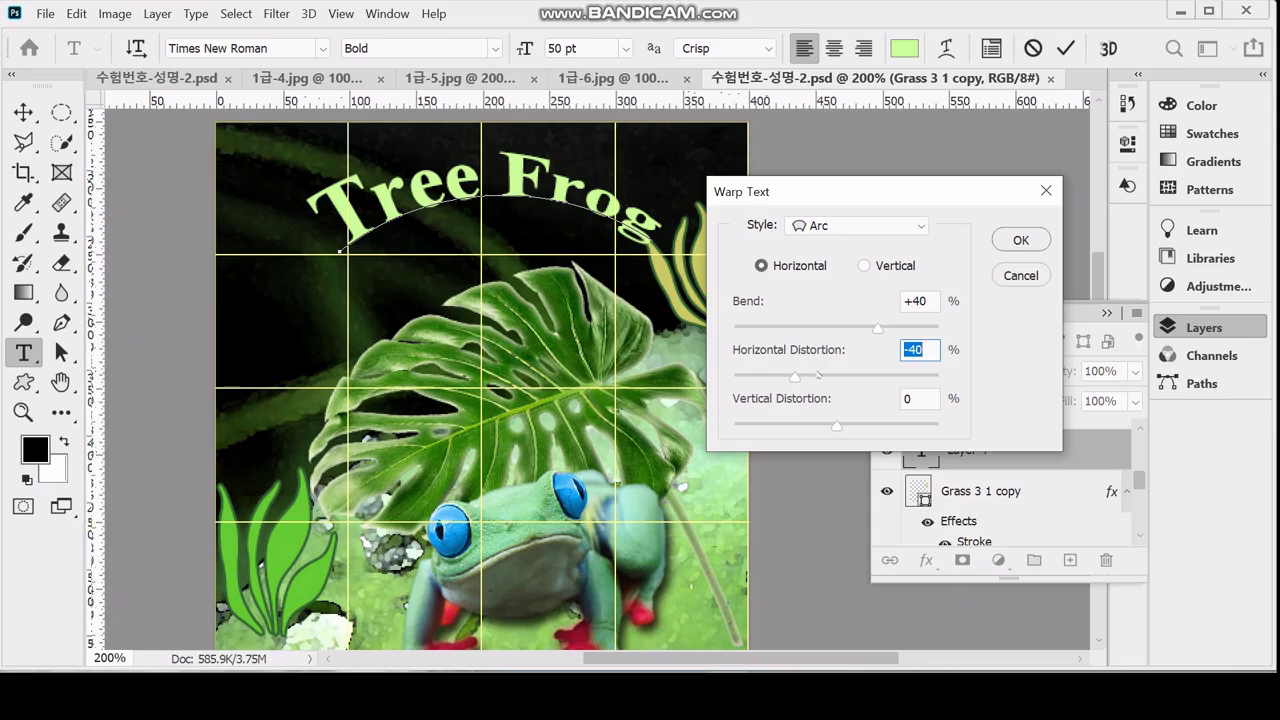
{"action": "type", "text": "-30"}
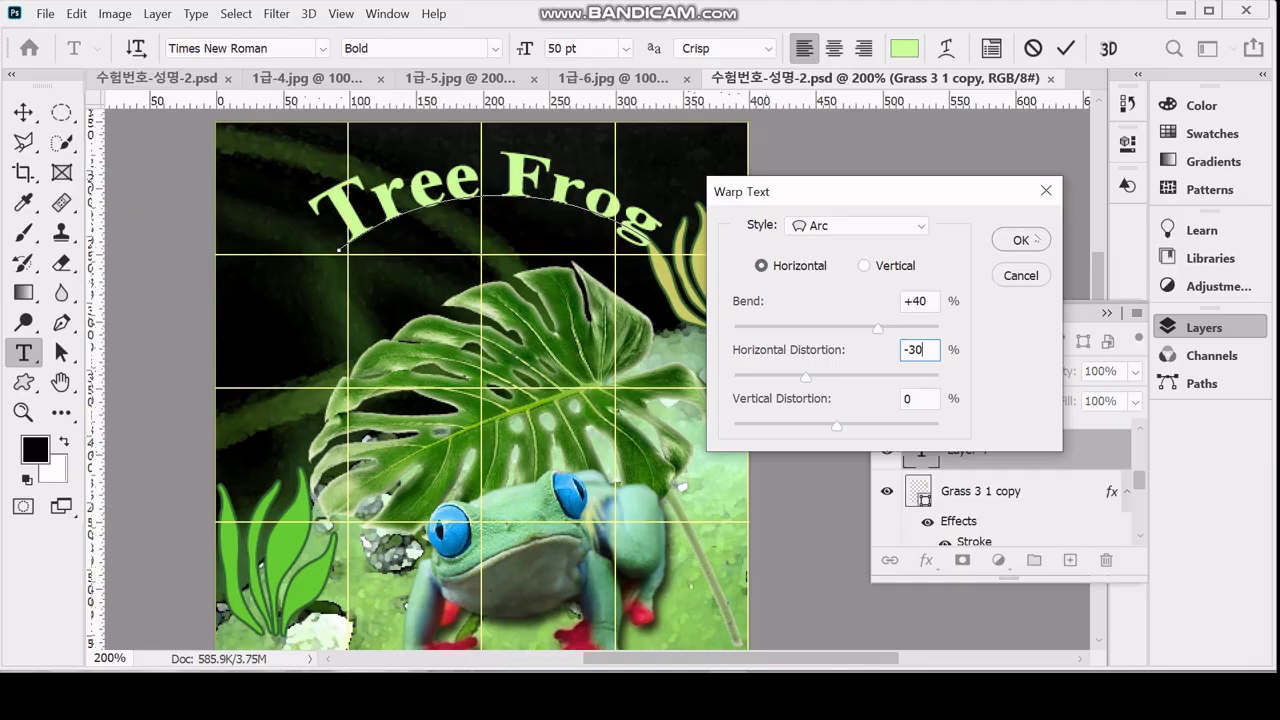
{"action": "left_click", "coordinate": [1035, 239]}
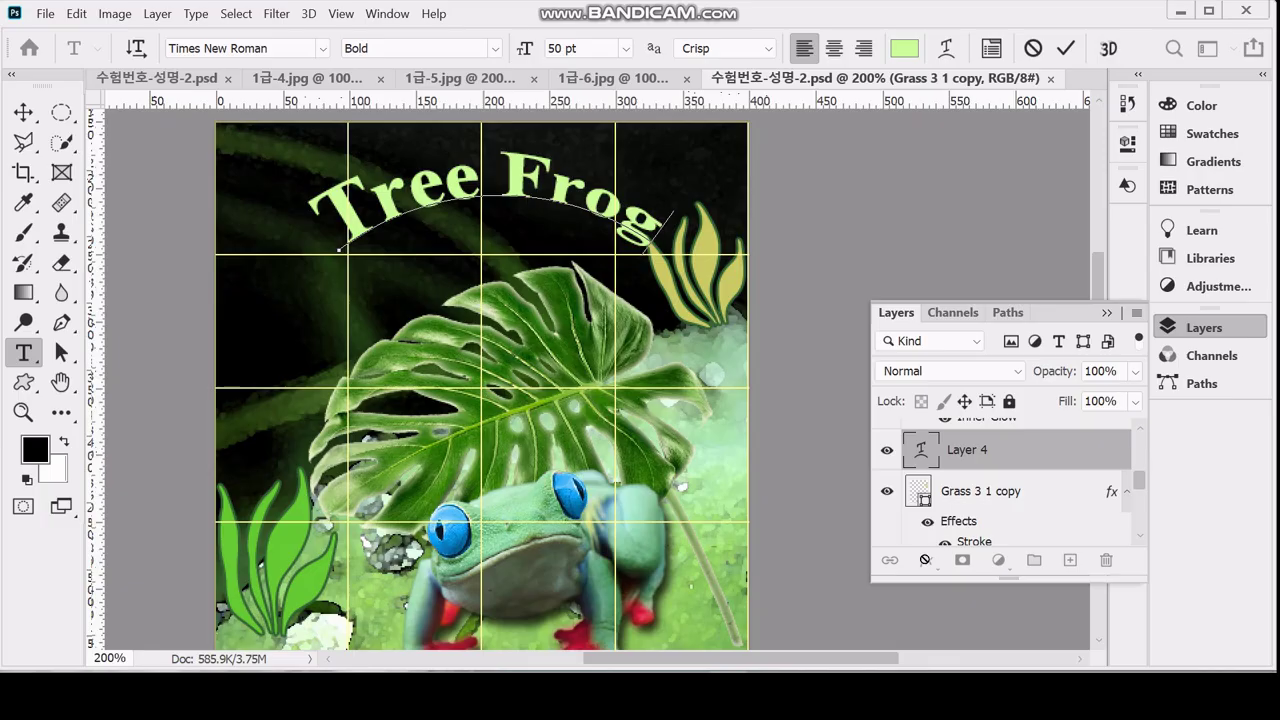
- Add a 3 px outside Stroke in colour #3366cc to the "Tree Frog" text layer
{"action": "left_click", "coordinate": [926, 562]}
{"action": "left_click", "coordinate": [928, 562]}
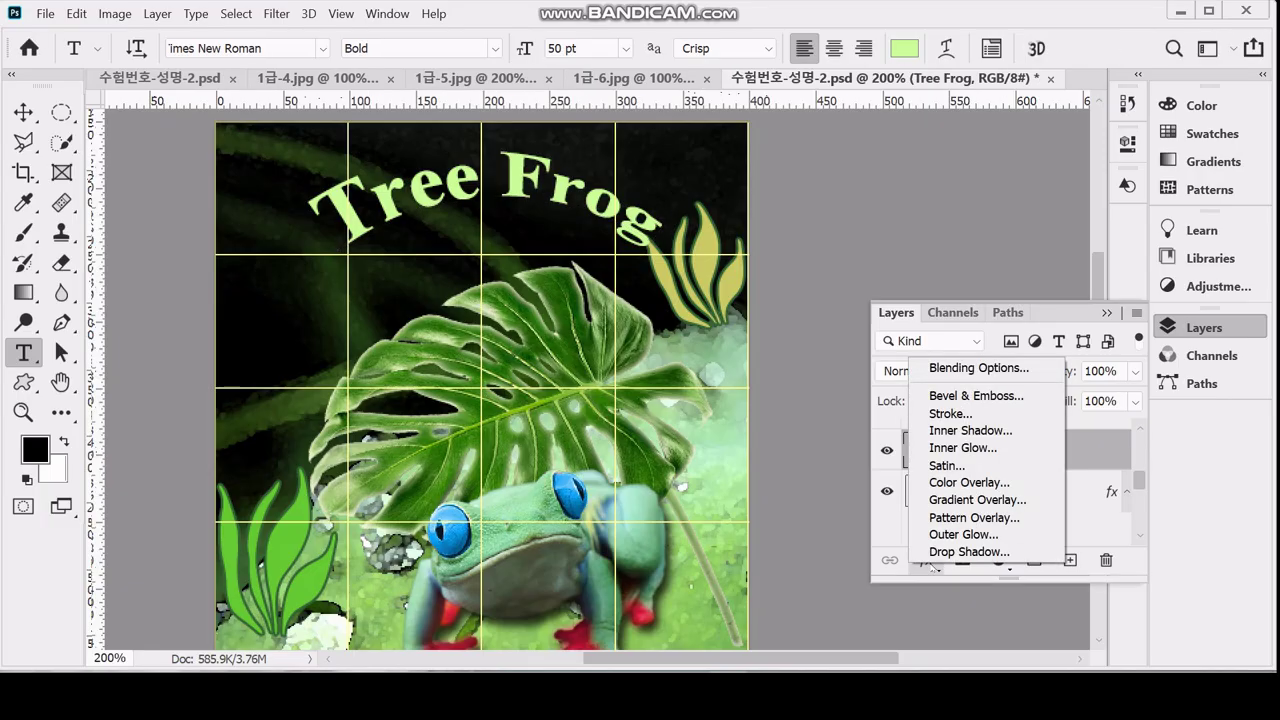
{"action": "left_click", "coordinate": [986, 414]}
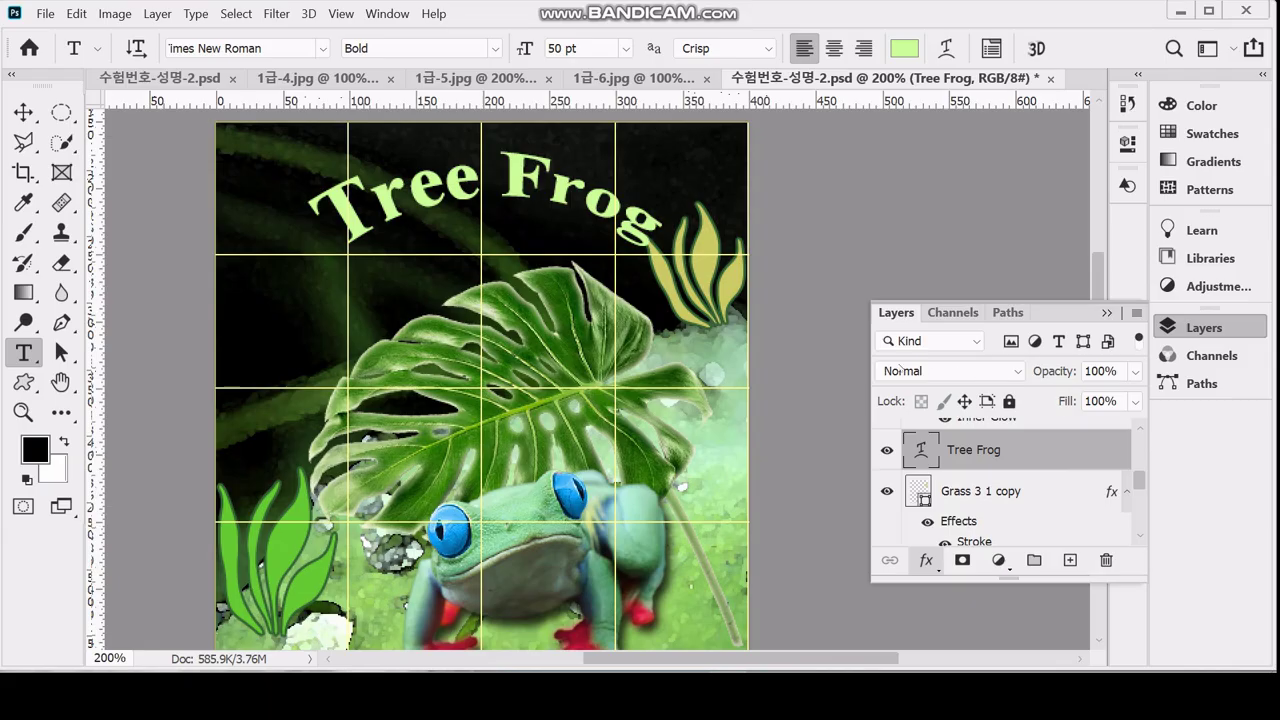
{"action": "type", "text": "3"}
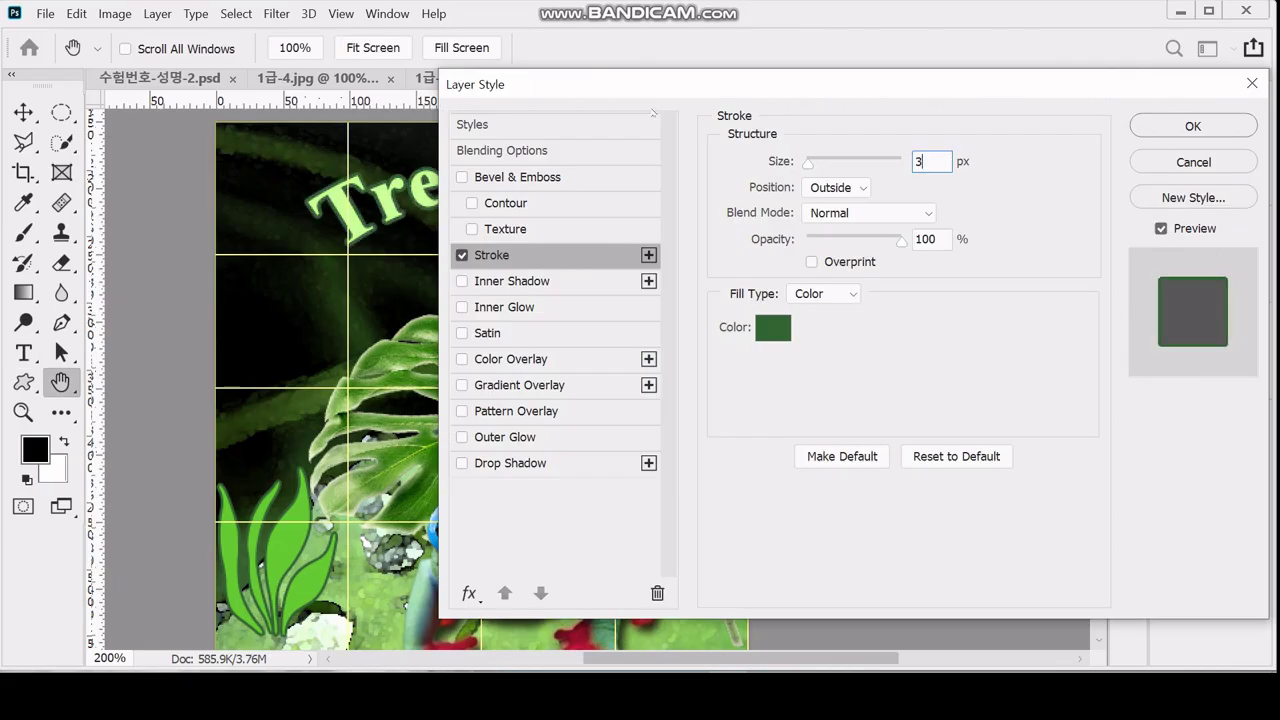
{"action": "left_click", "coordinate": [762, 328]}
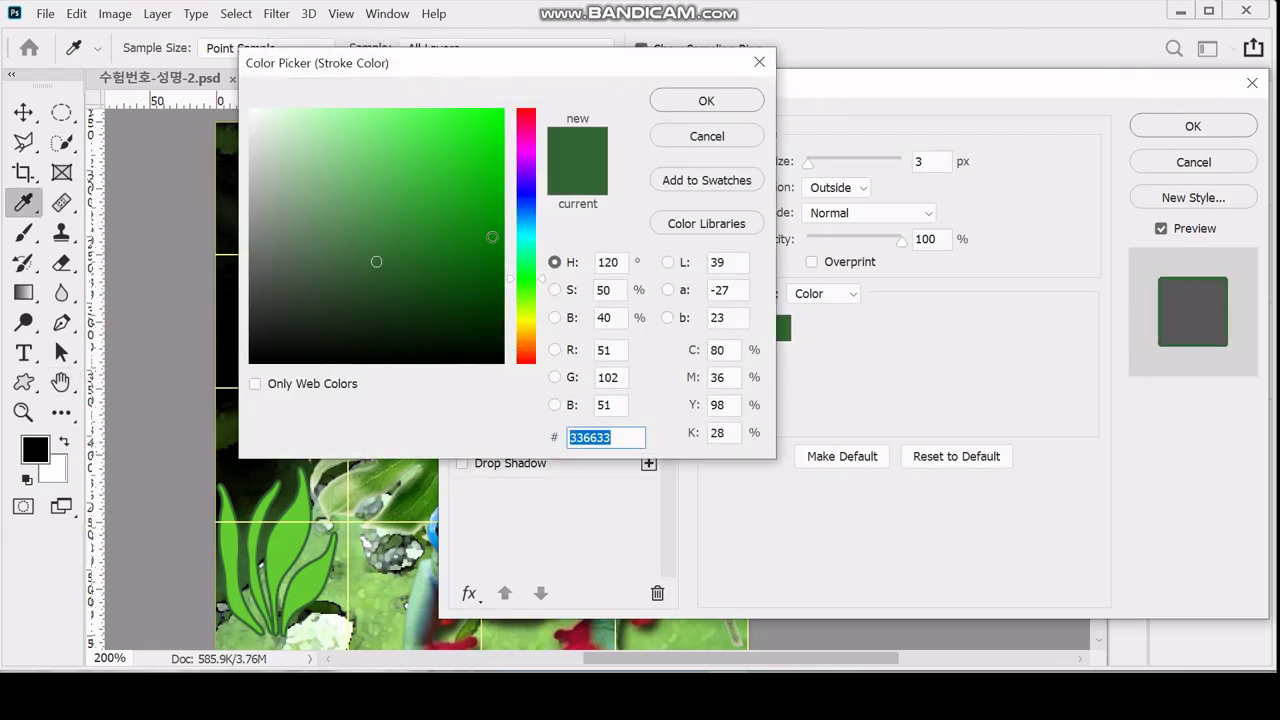
{"action": "type", "text": "3"}
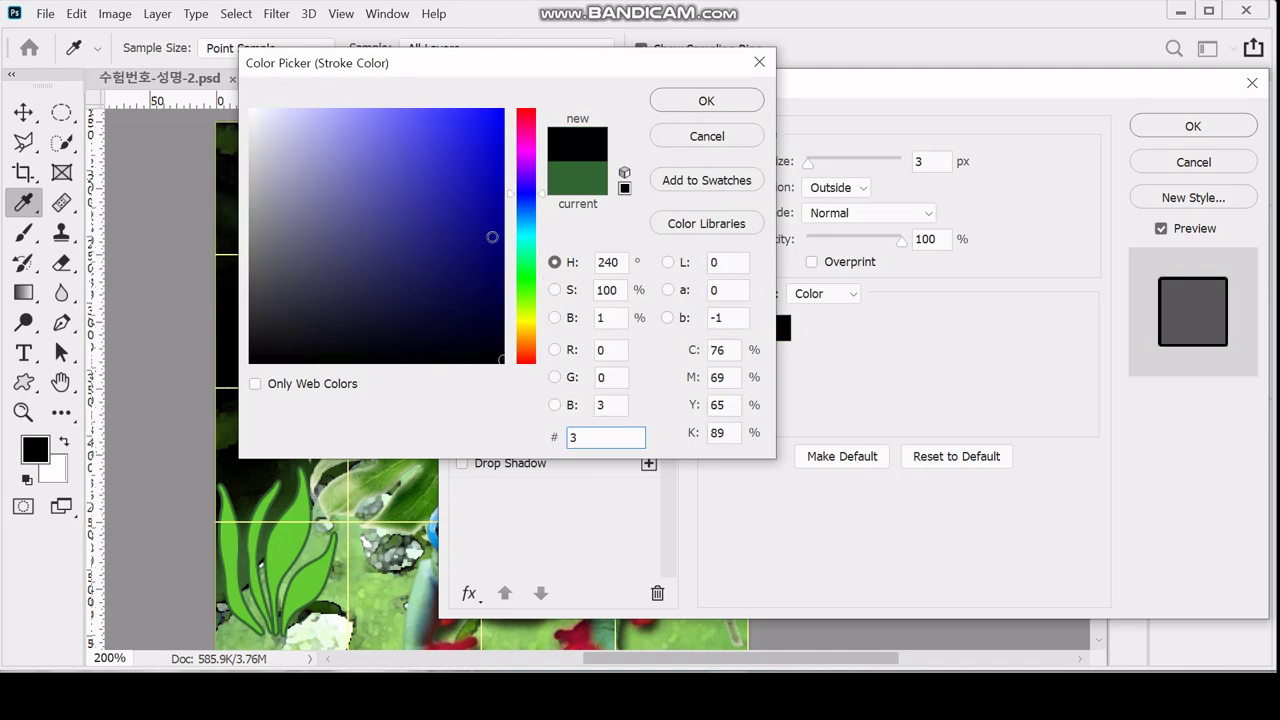
{"action": "type", "text": "6c"}
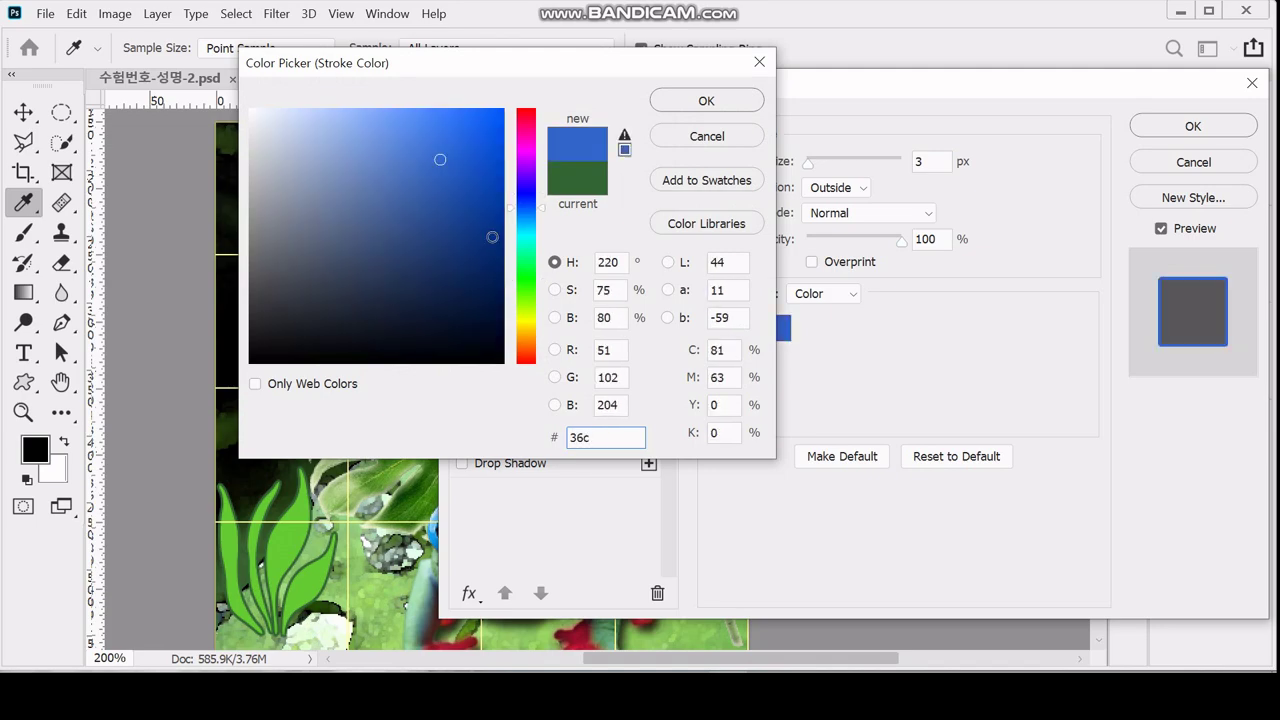
{"action": "key", "text": "Return"}
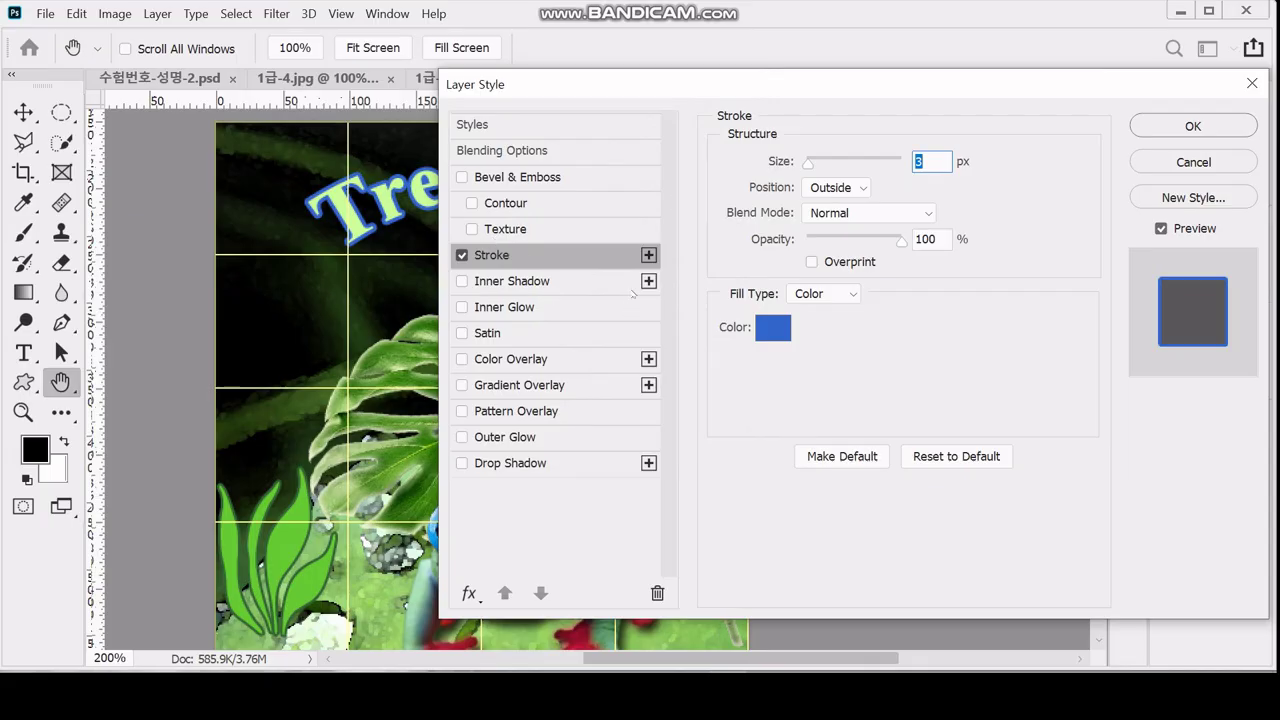
- Add a Gradient Overlay to the title text and set the gradient's starting colour to #66ffff
{"action": "left_click", "coordinate": [540, 388]}
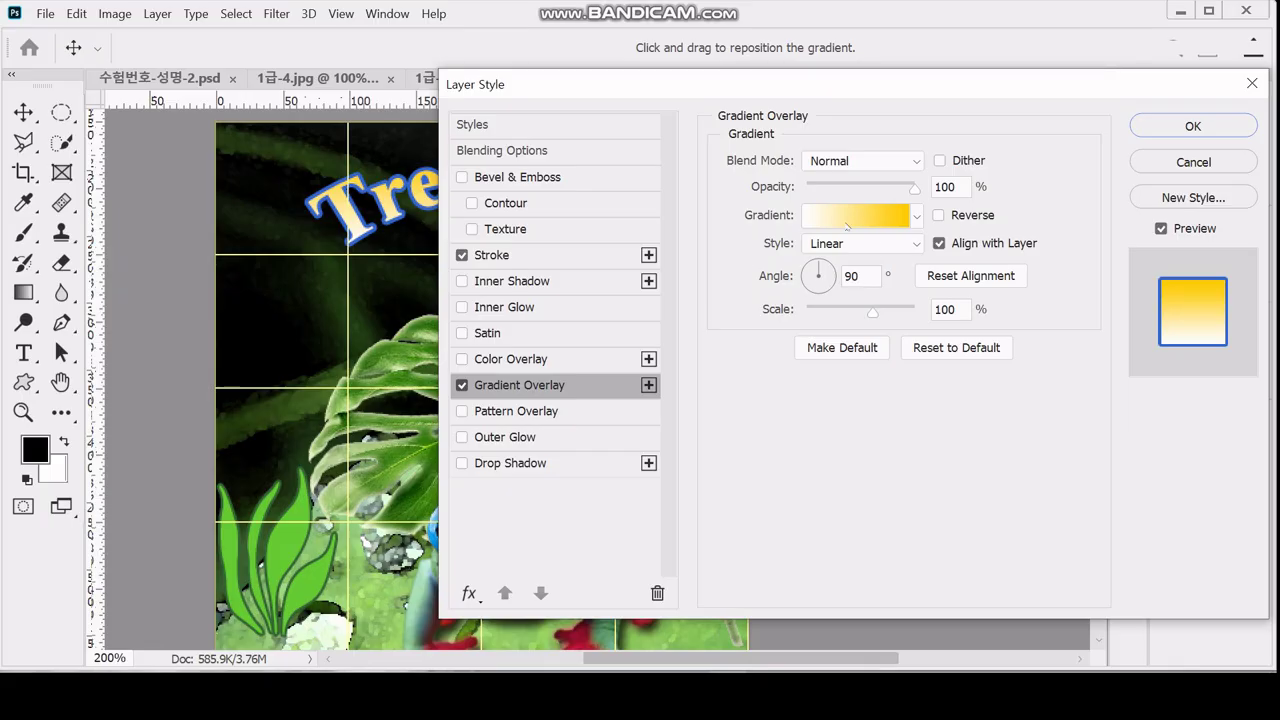
{"action": "left_click", "coordinate": [847, 222]}
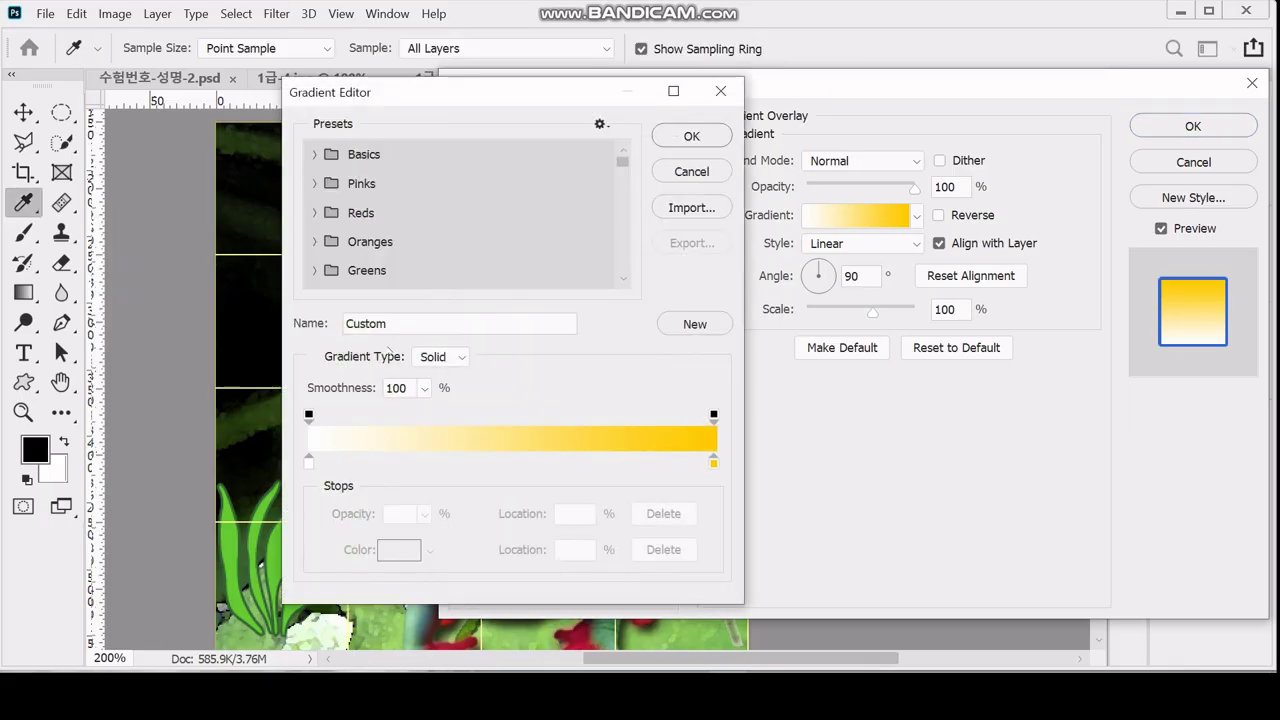
{"action": "left_click", "coordinate": [308, 462]}
{"action": "double_click", "coordinate": [308, 461]}
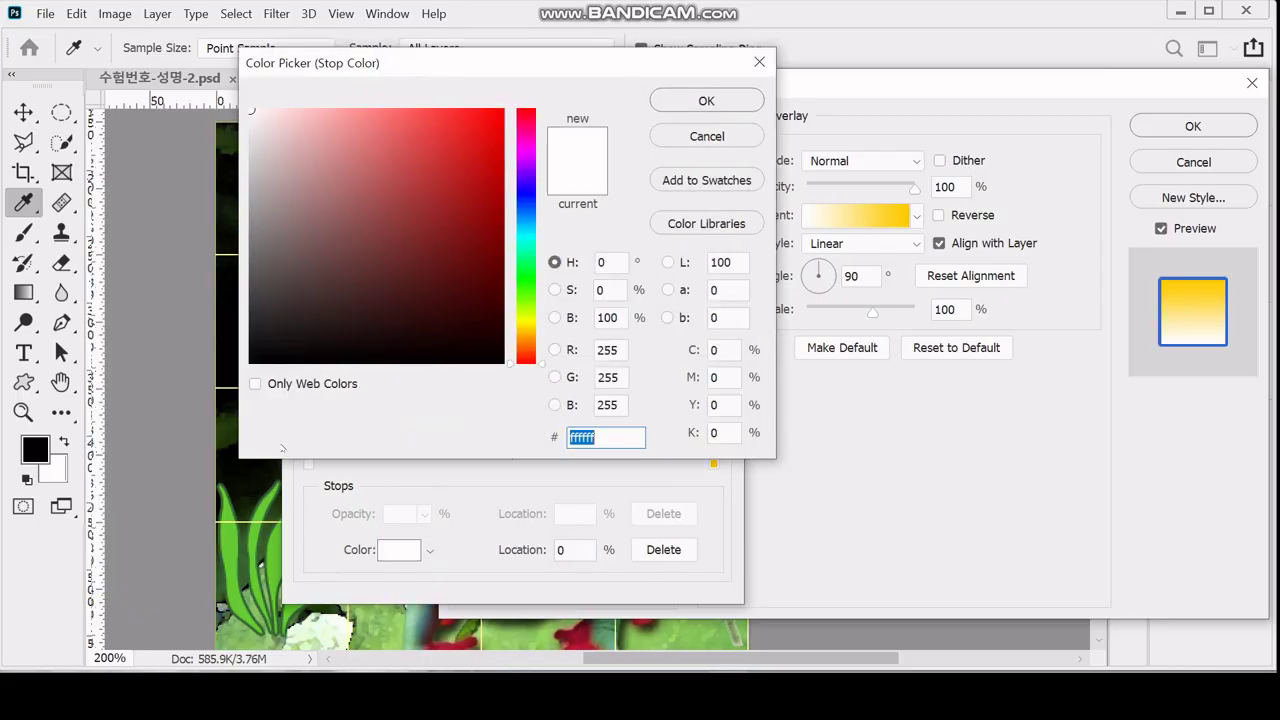
{"action": "type", "text": "6ff"}
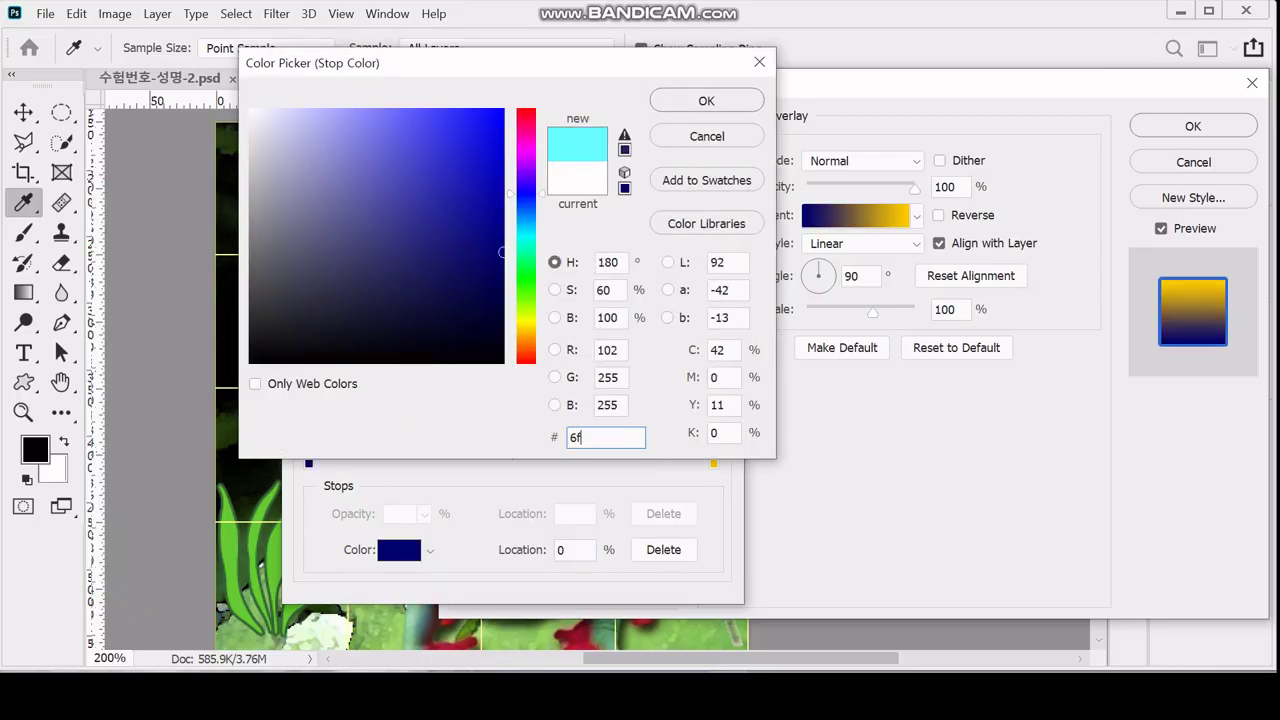
{"action": "left_click", "coordinate": [680, 106]}
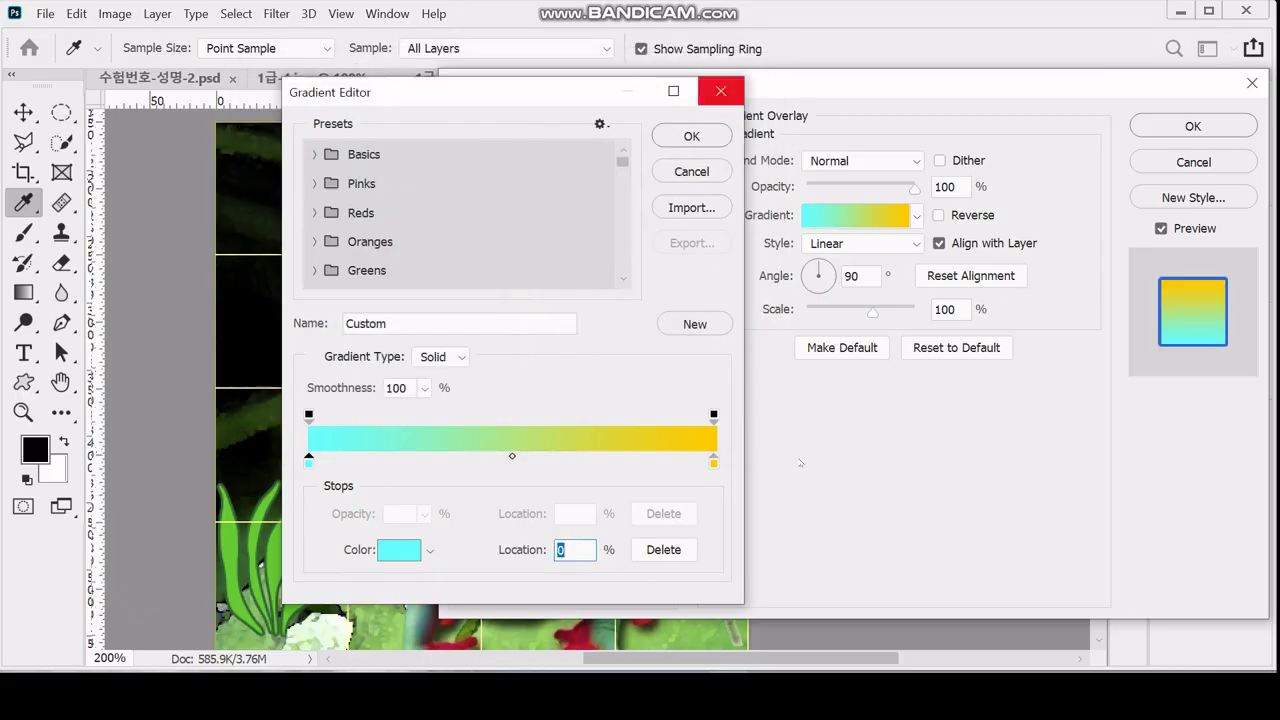
- Set the title gradient's end colour stop to #ffff33 and accept the gradient
{"action": "left_click", "coordinate": [713, 463]}
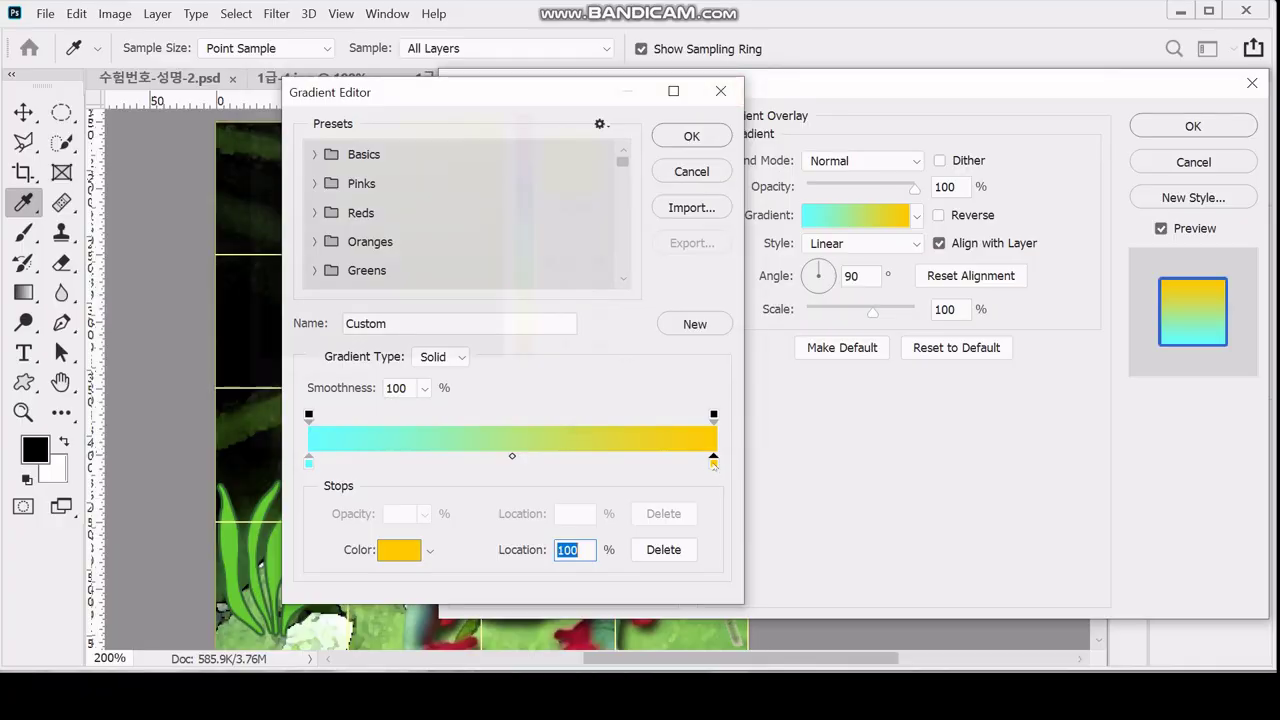
{"action": "double_click", "coordinate": [712, 463]}
{"action": "type", "text": "ff3"}
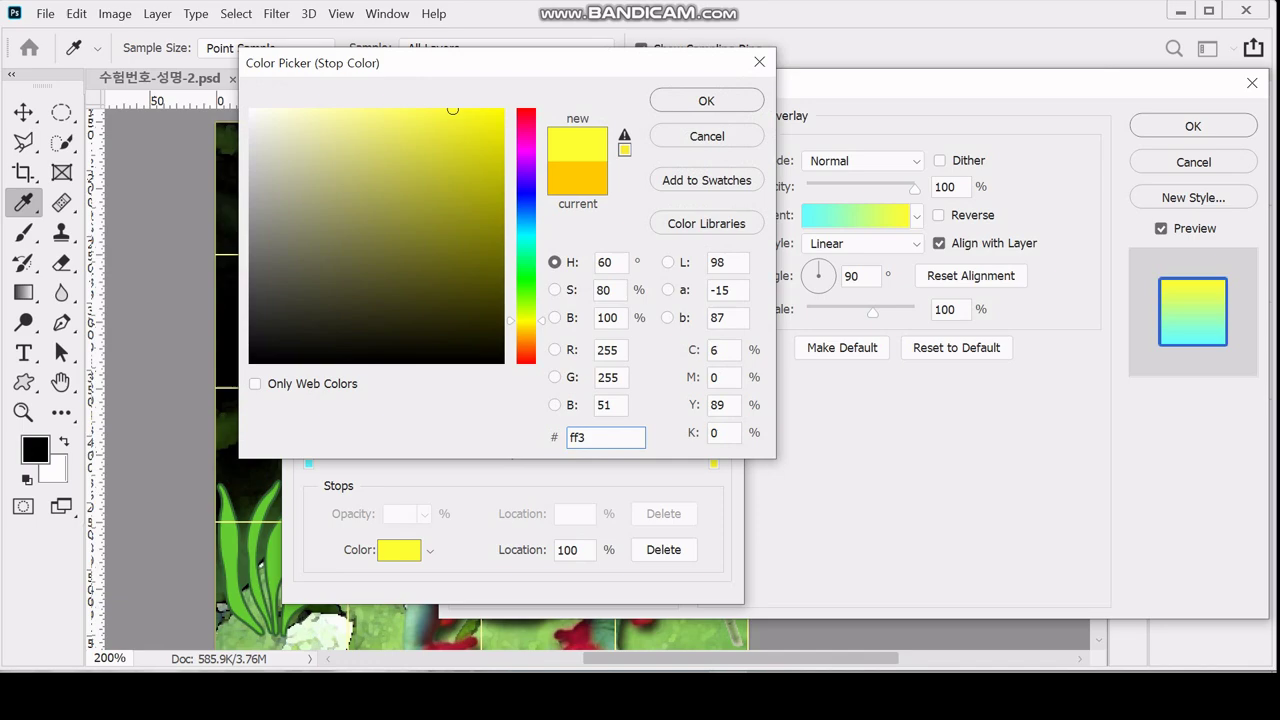
{"action": "left_click", "coordinate": [684, 100]}
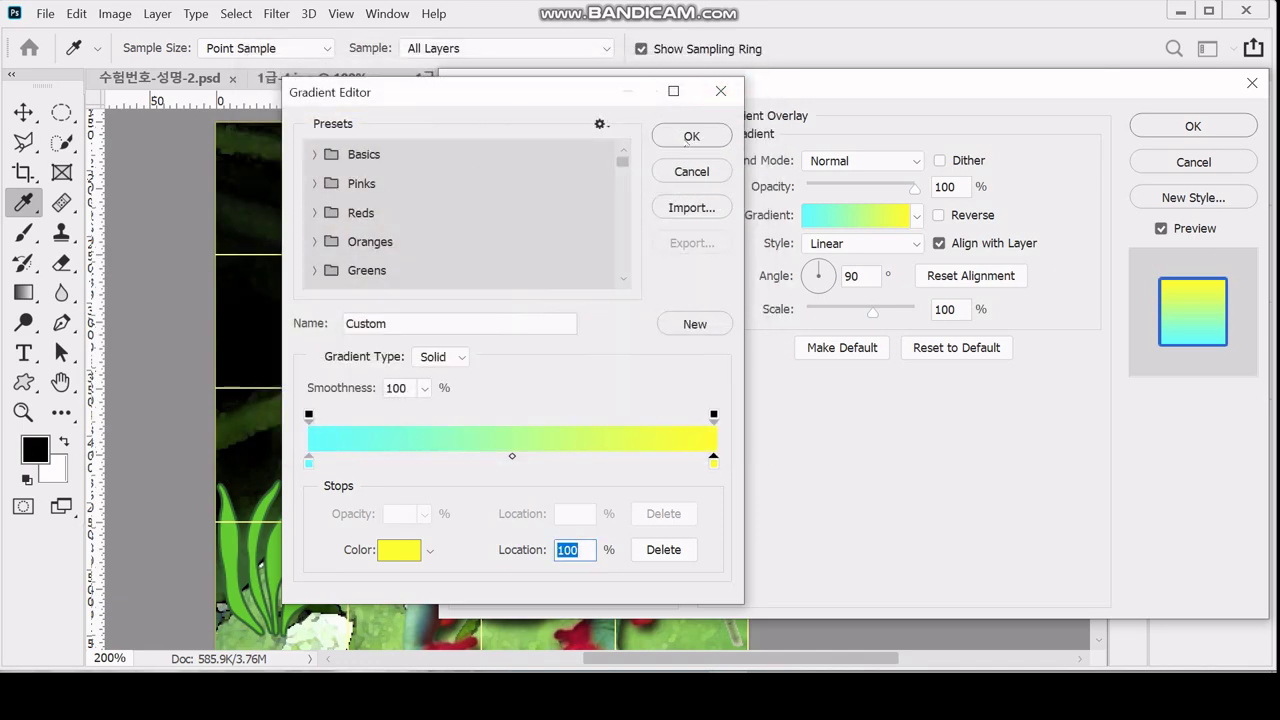
{"action": "left_click", "coordinate": [691, 136]}
- Keep the title's gradient style Linear, set its angle to 0°, and apply the layer styles
{"action": "left_click_drag", "start_coordinate": [624, 88], "coordinate": [641, 240]}
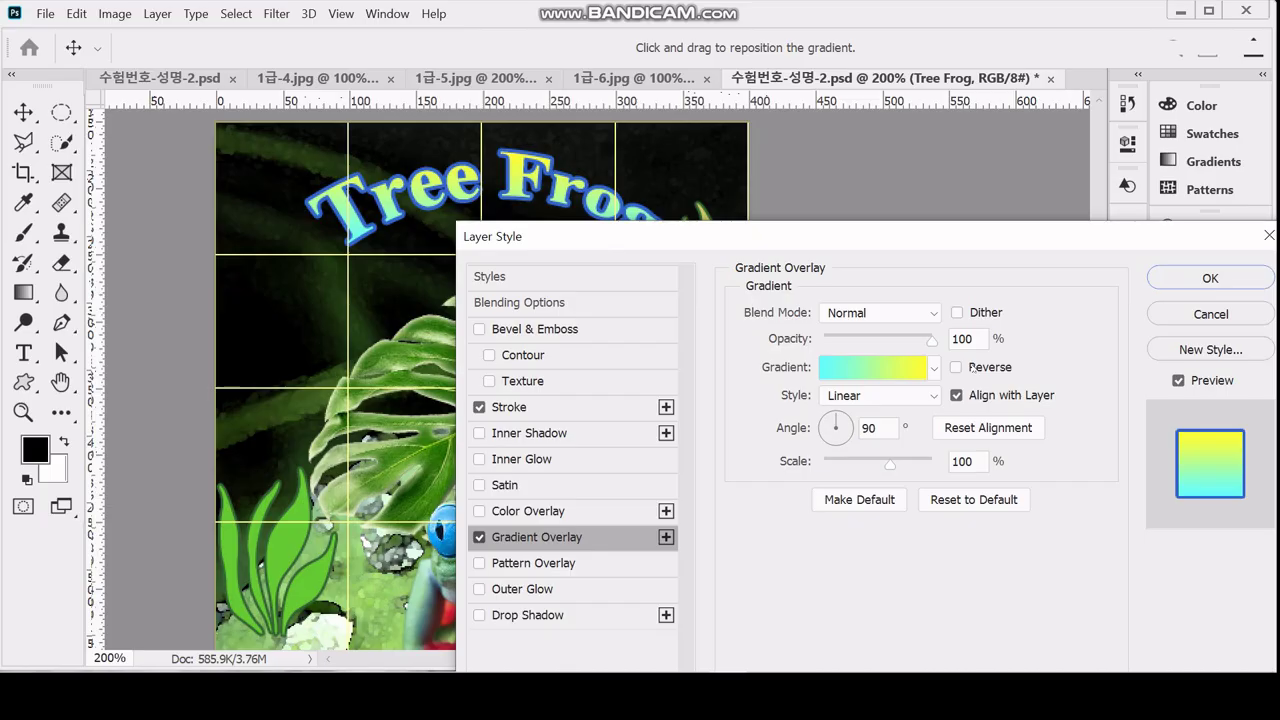
{"action": "left_click", "coordinate": [871, 401]}
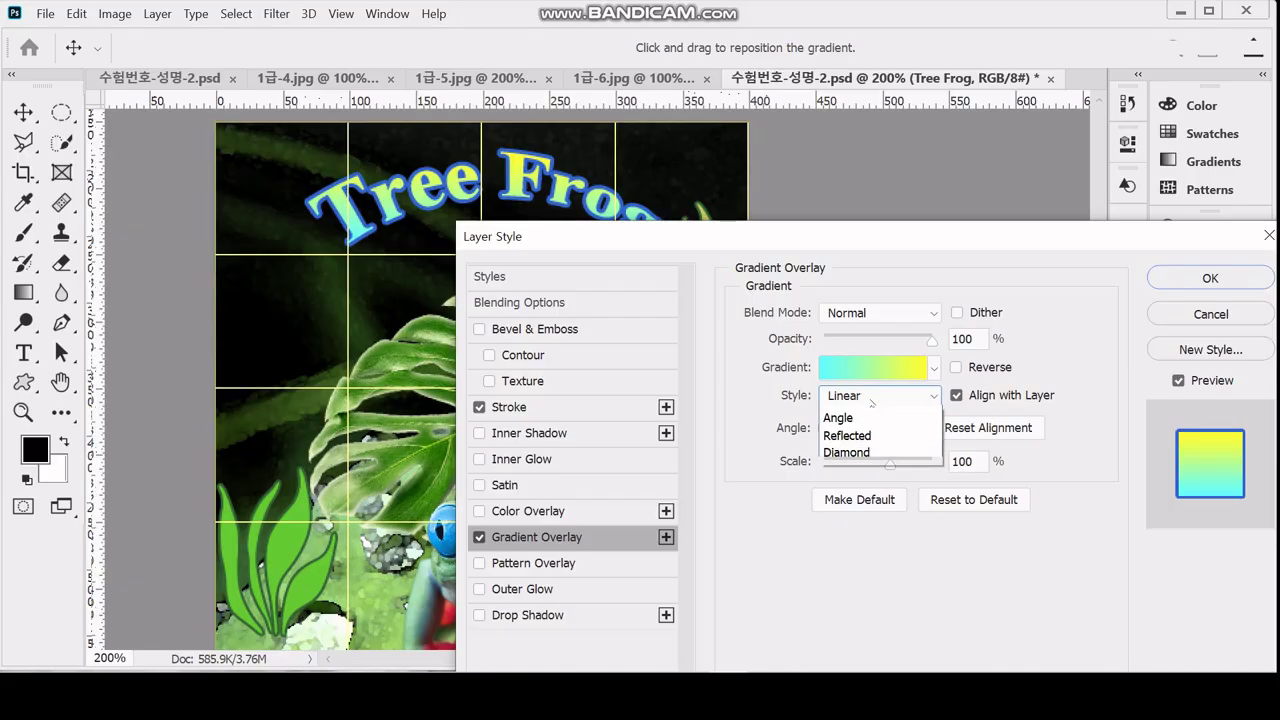
{"action": "left_click", "coordinate": [871, 401]}
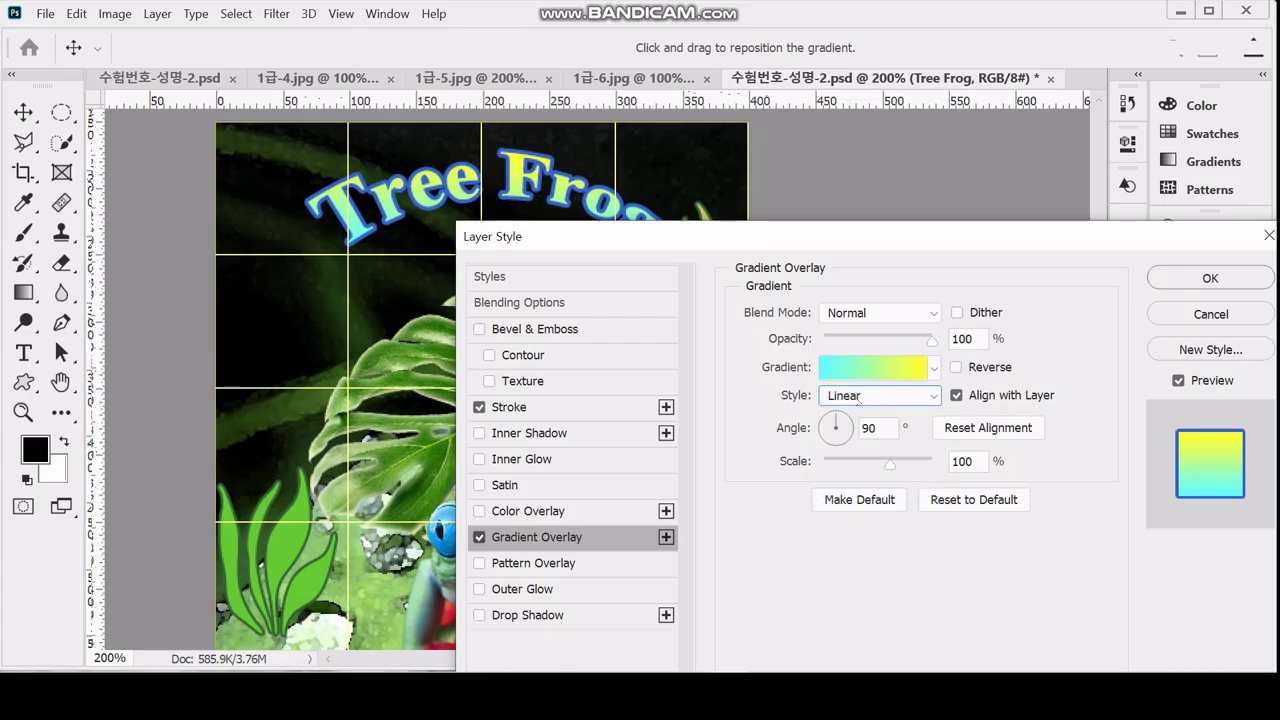
{"action": "double_click", "coordinate": [880, 428]}
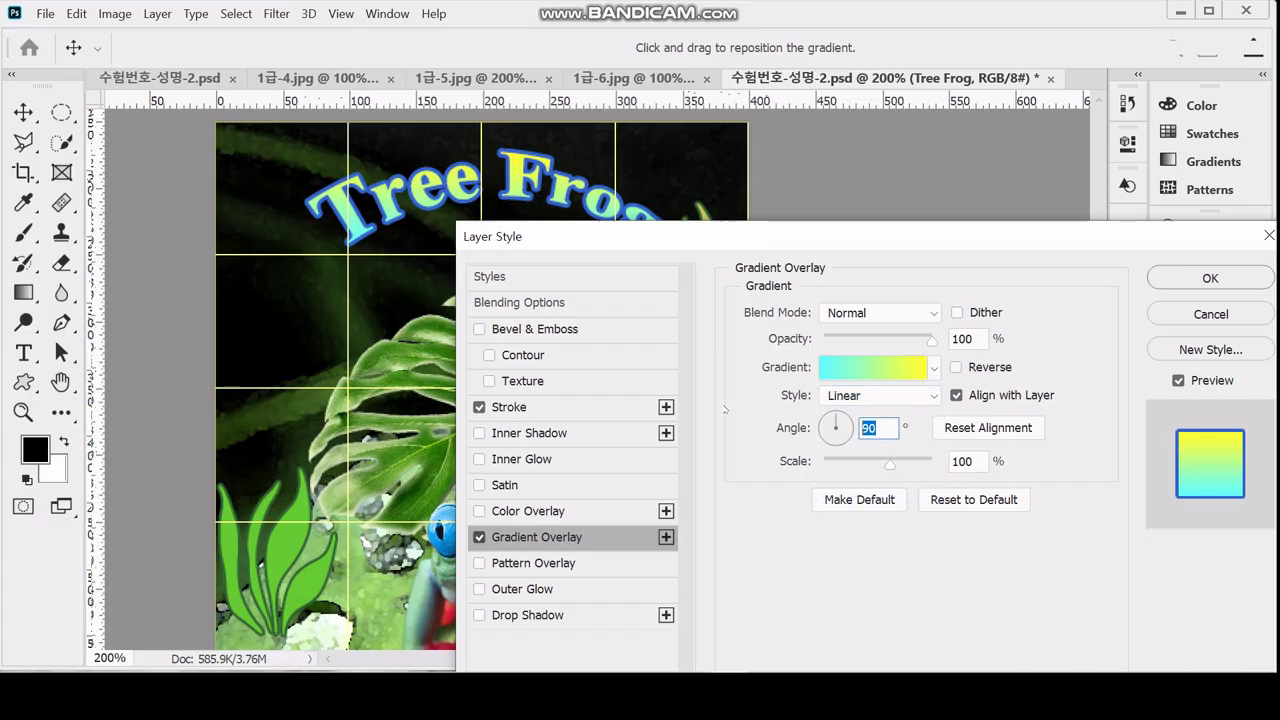
{"action": "type", "text": "0"}
{"action": "key", "text": "Tab"}
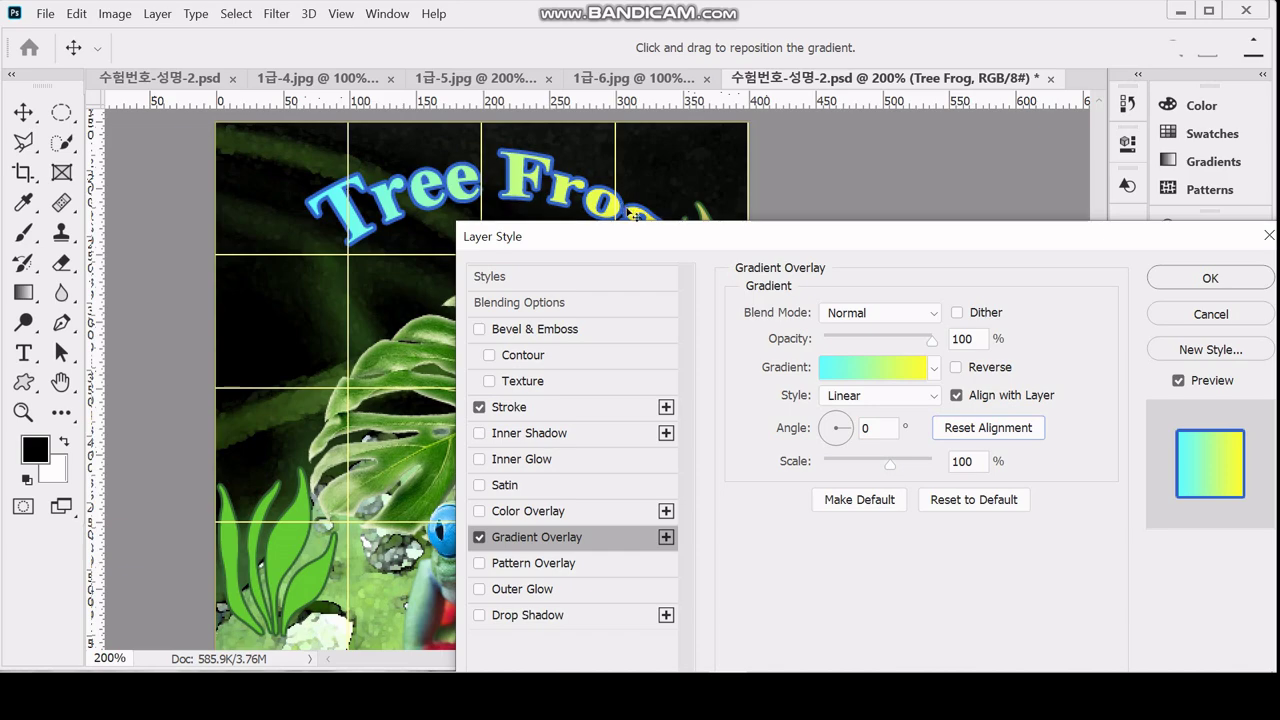
{"action": "left_click", "coordinate": [1200, 280]}
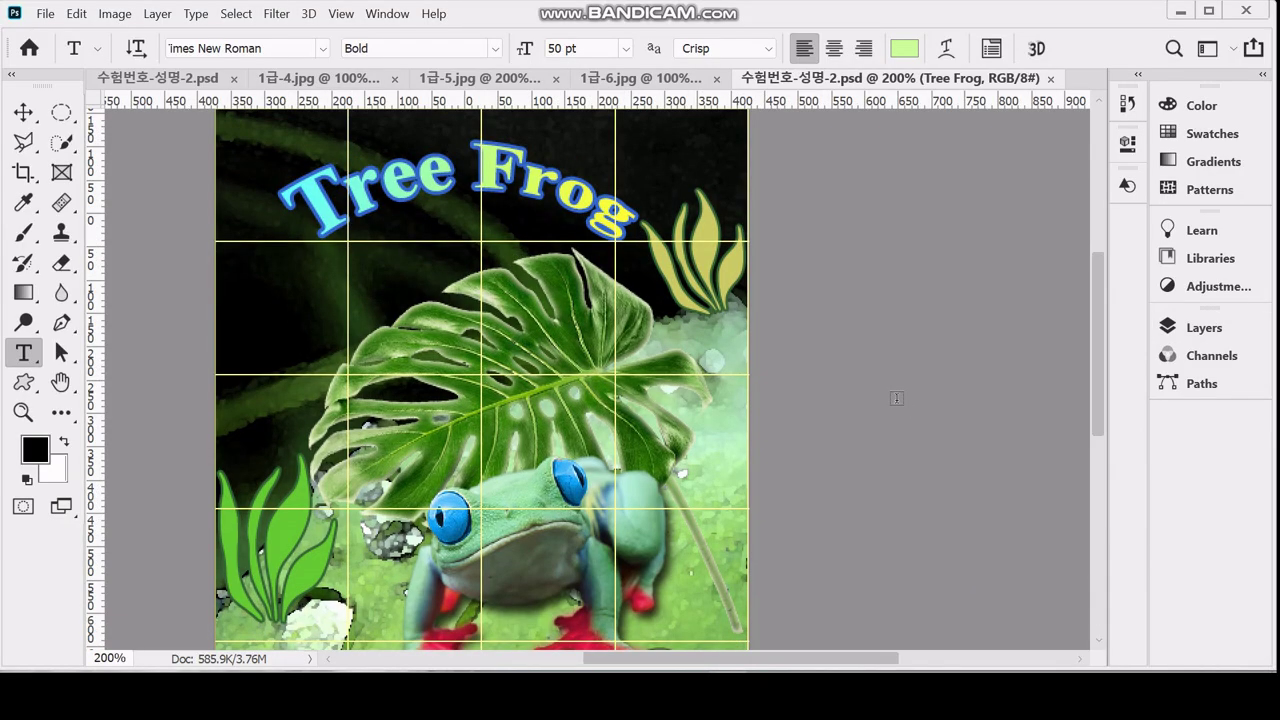
- Hide the yellow grid lines over the whole Tree Frog composite
{"action": "key", "text": "ctrl+0"}
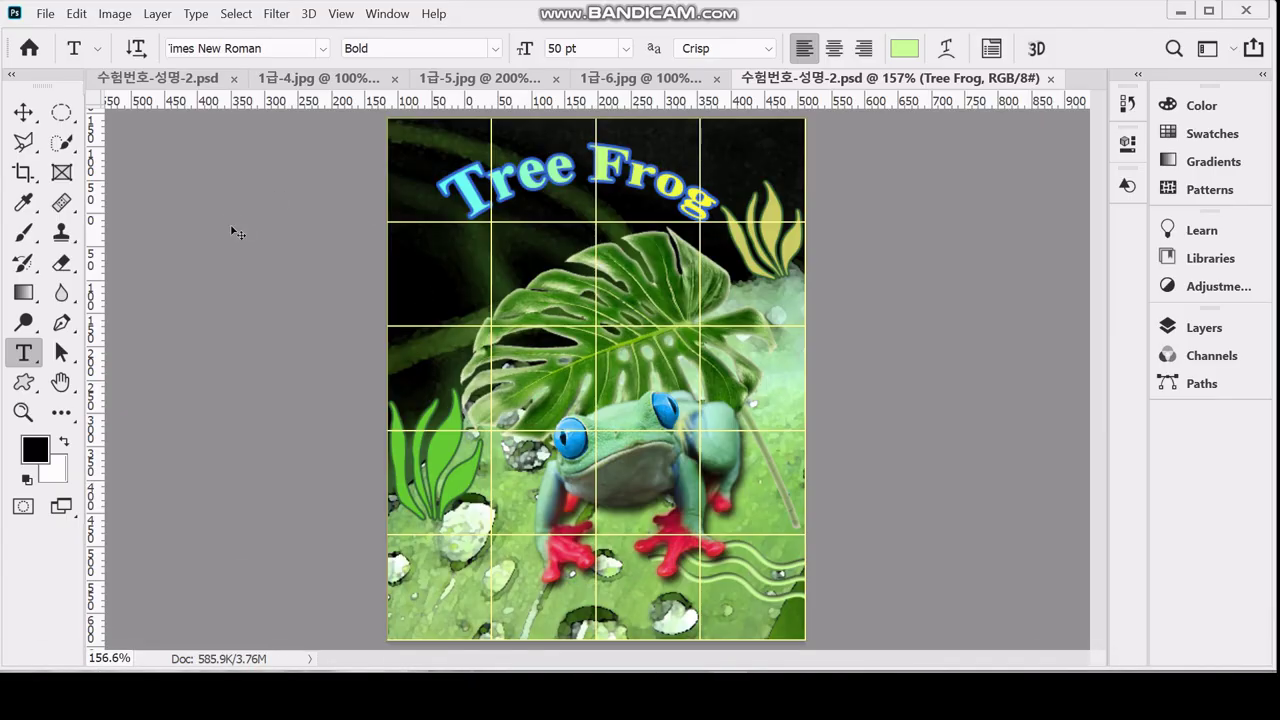
{"action": "key", "text": "ctrl+apostrophe"}
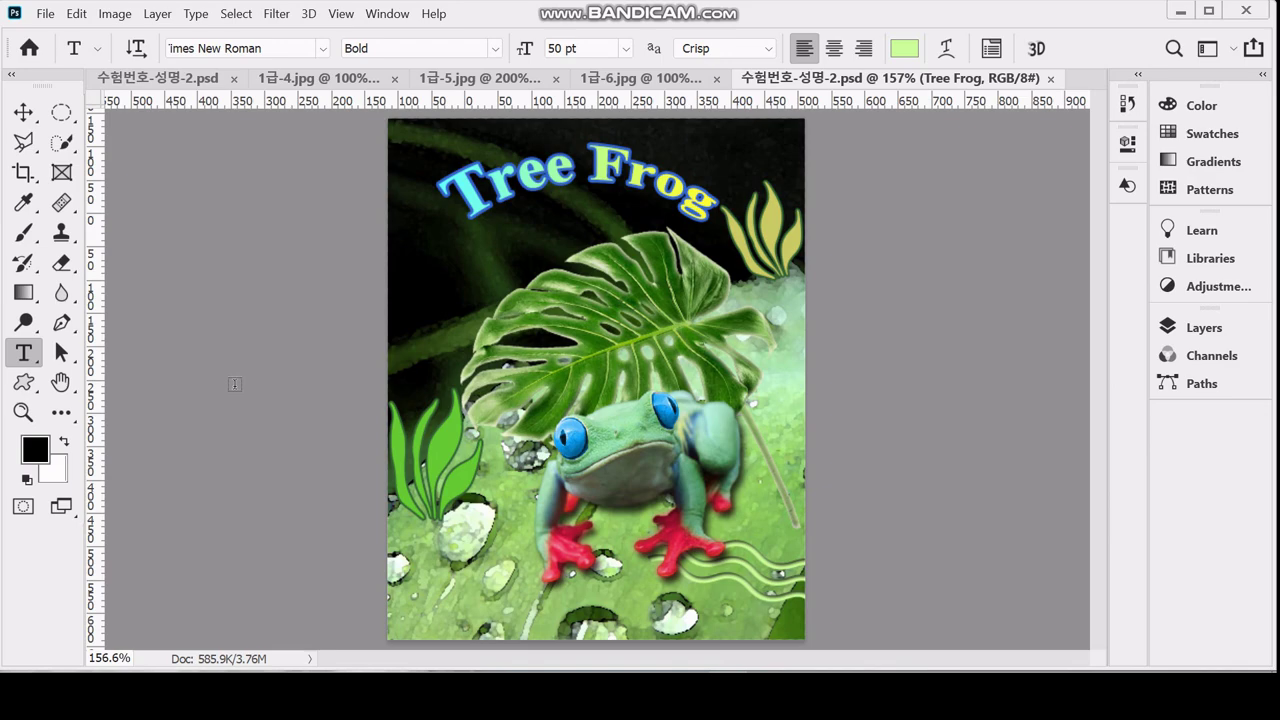
- Save a JPEG copy named 수험번호-성명-2.jpg in the GTQ folder under Documents, with image quality 8
{"action": "left_click", "coordinate": [44, 14]}
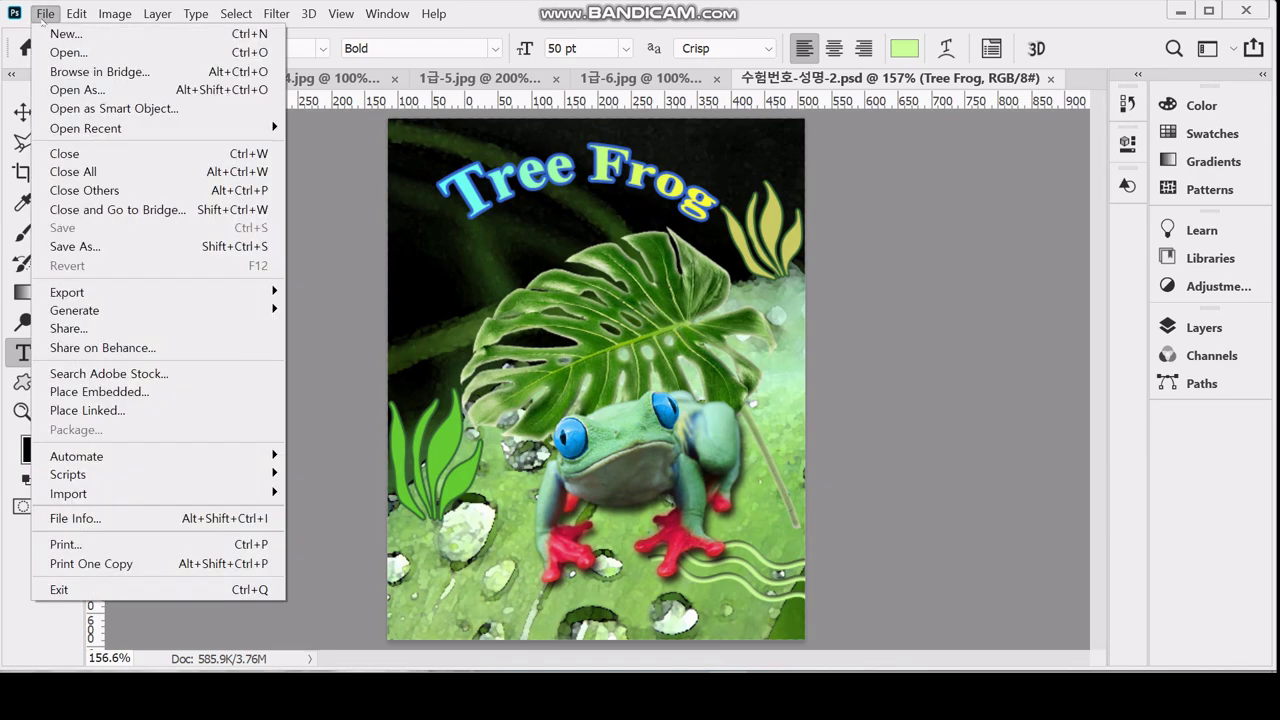
{"action": "left_click", "coordinate": [132, 249]}
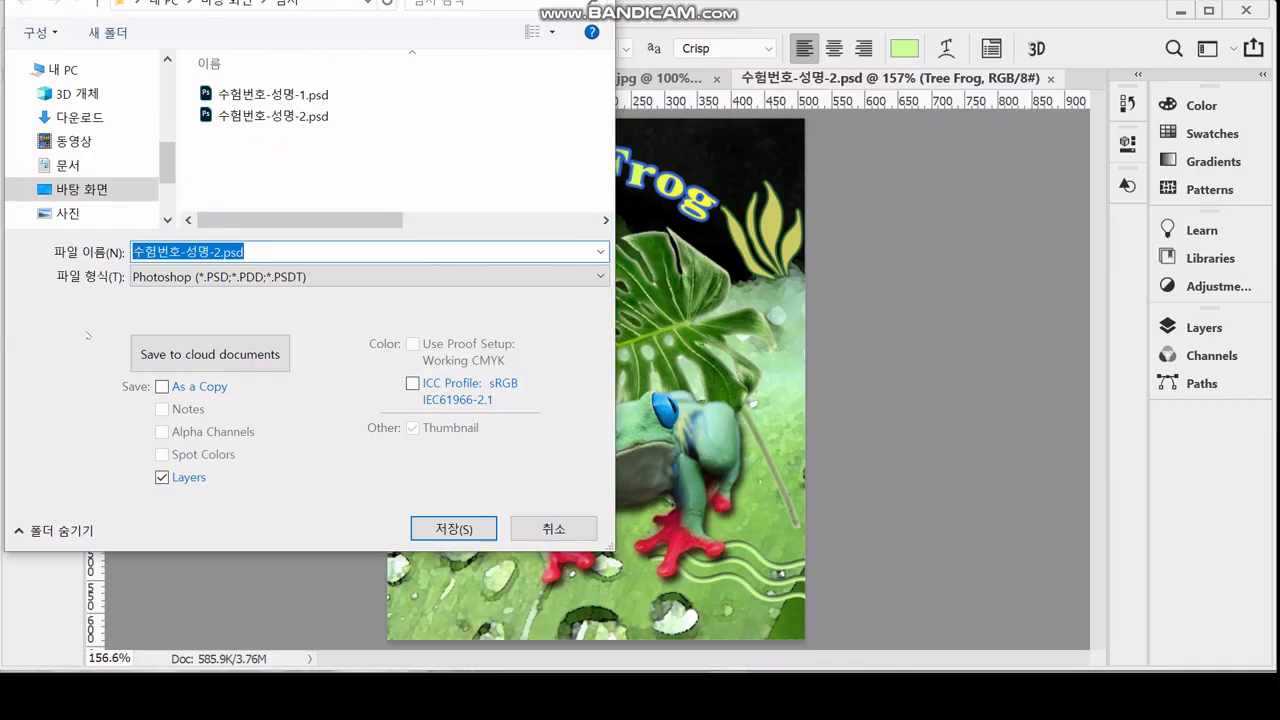
{"action": "left_click", "coordinate": [50, 323]}
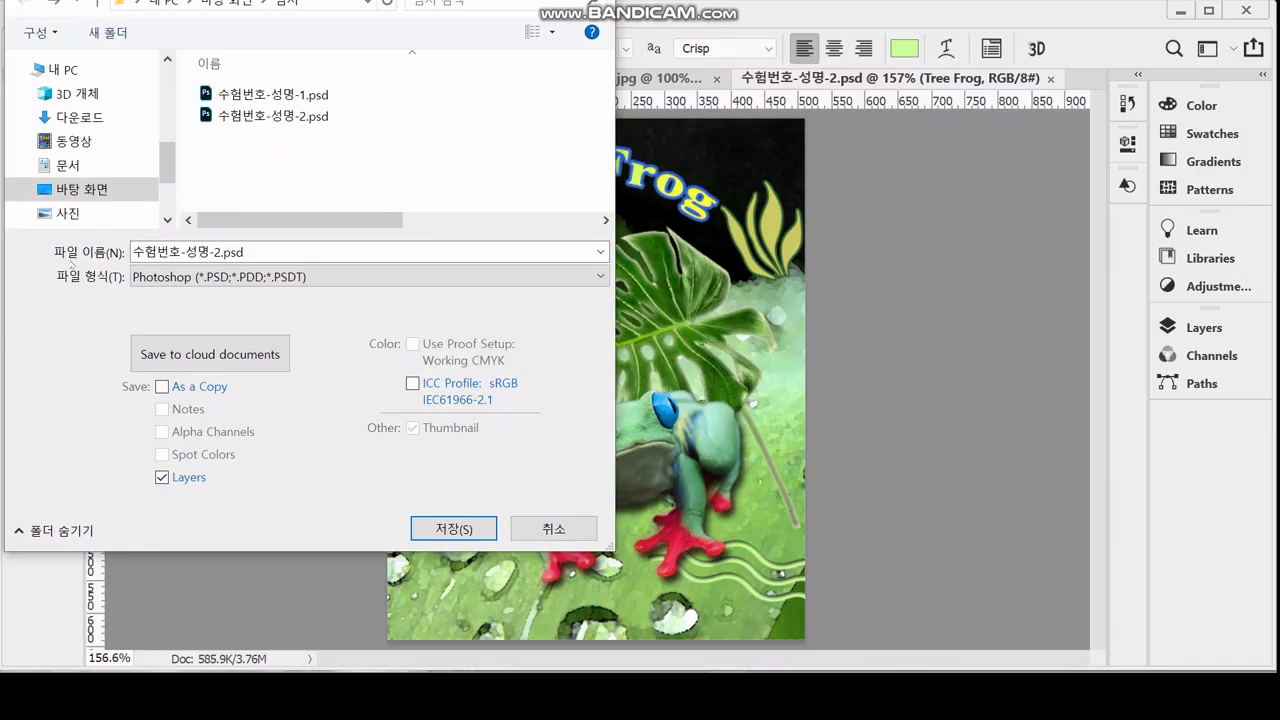
{"action": "left_click", "coordinate": [89, 160]}
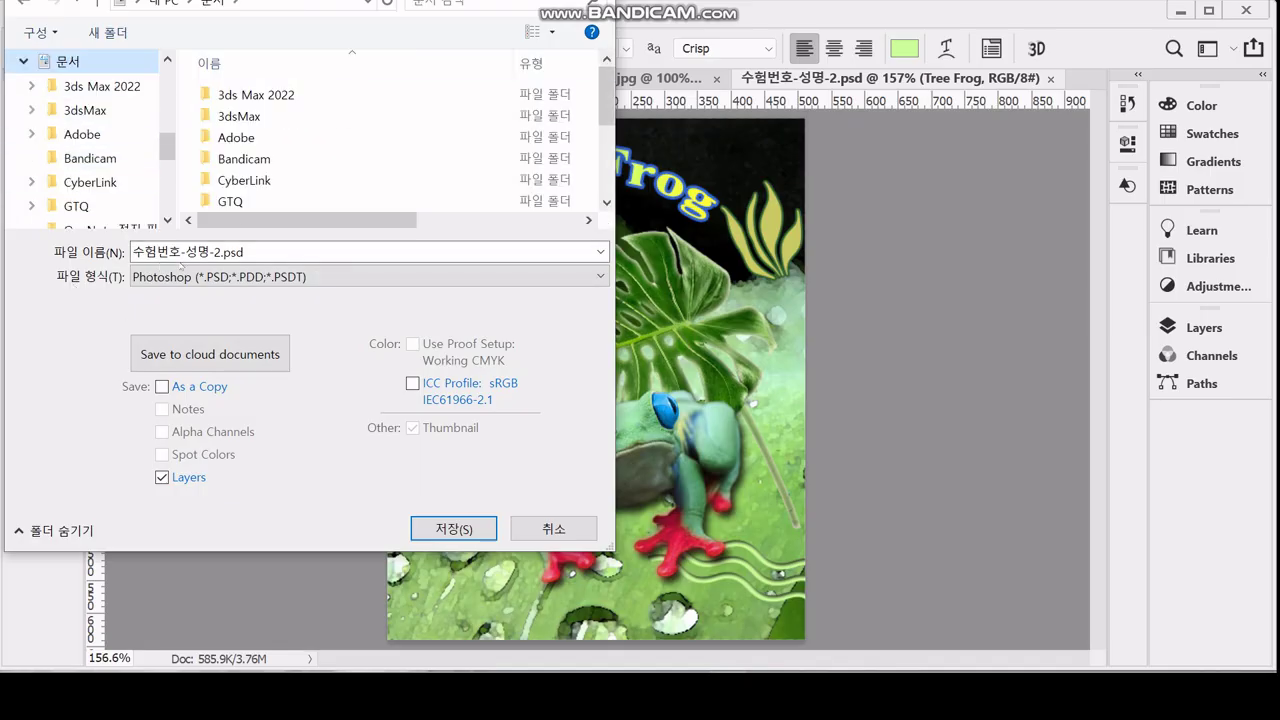
{"action": "double_click", "coordinate": [235, 201]}
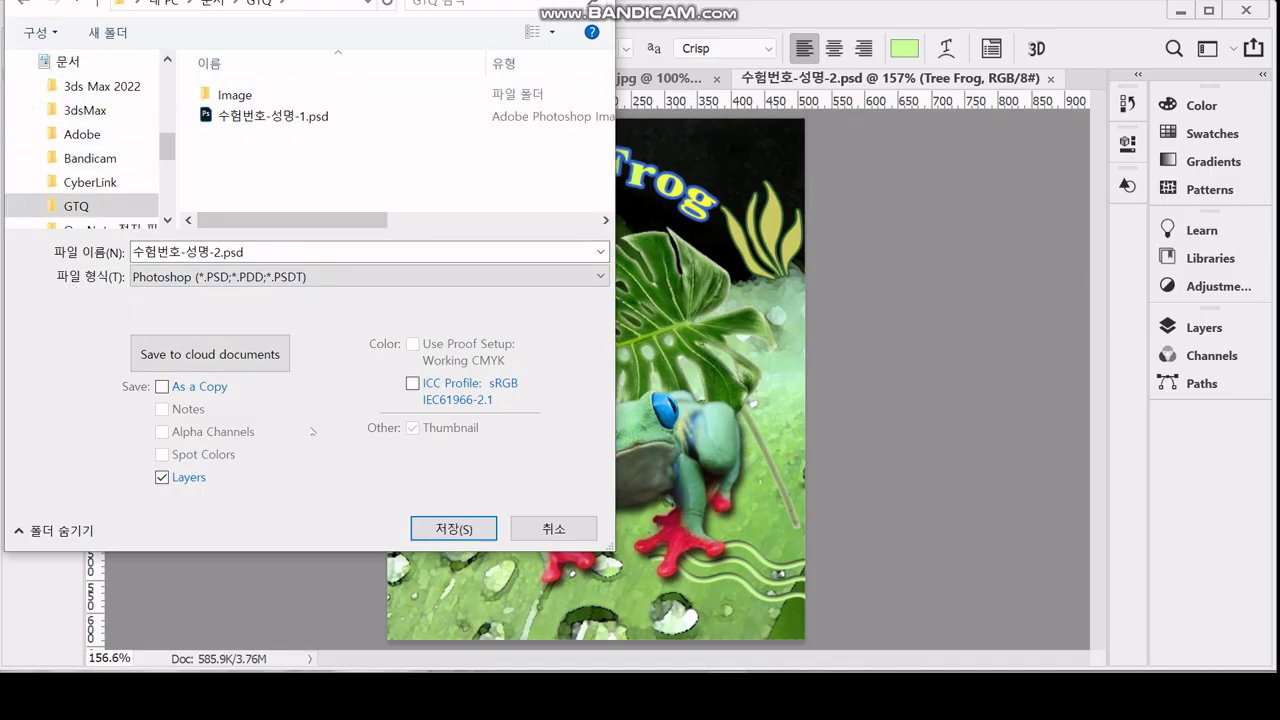
{"action": "left_click", "coordinate": [316, 278]}
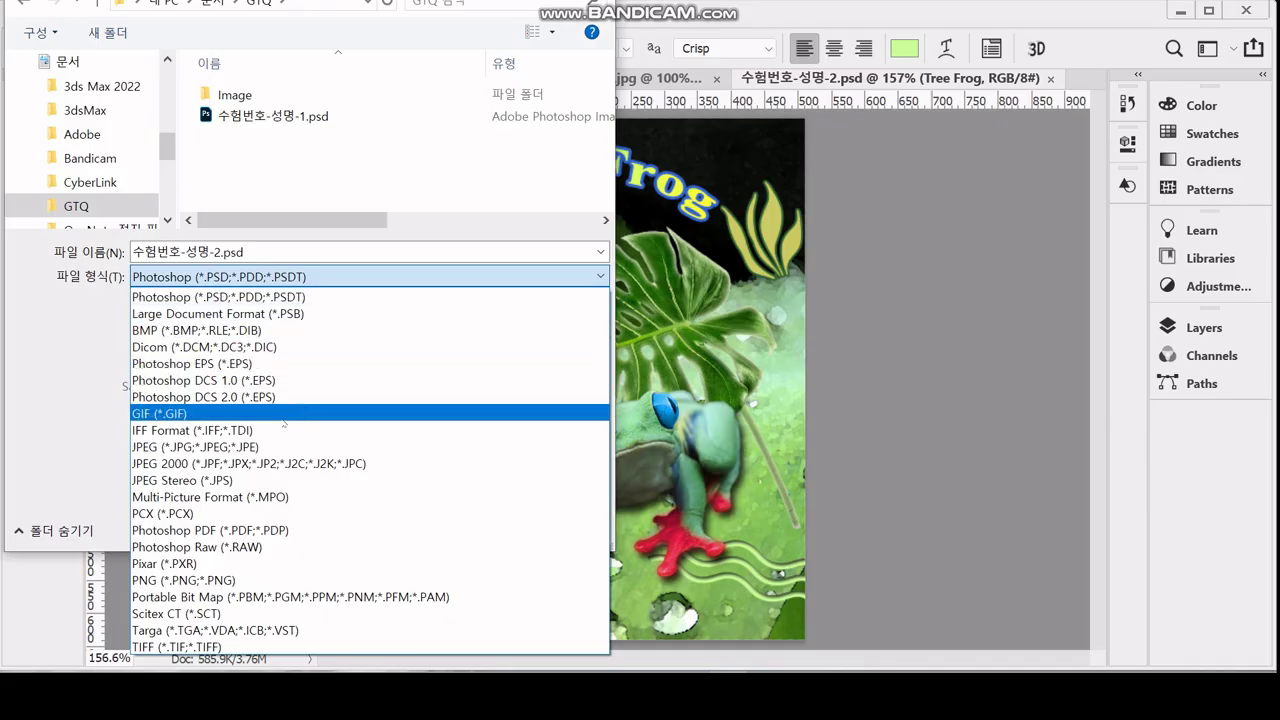
{"action": "left_click", "coordinate": [275, 442]}
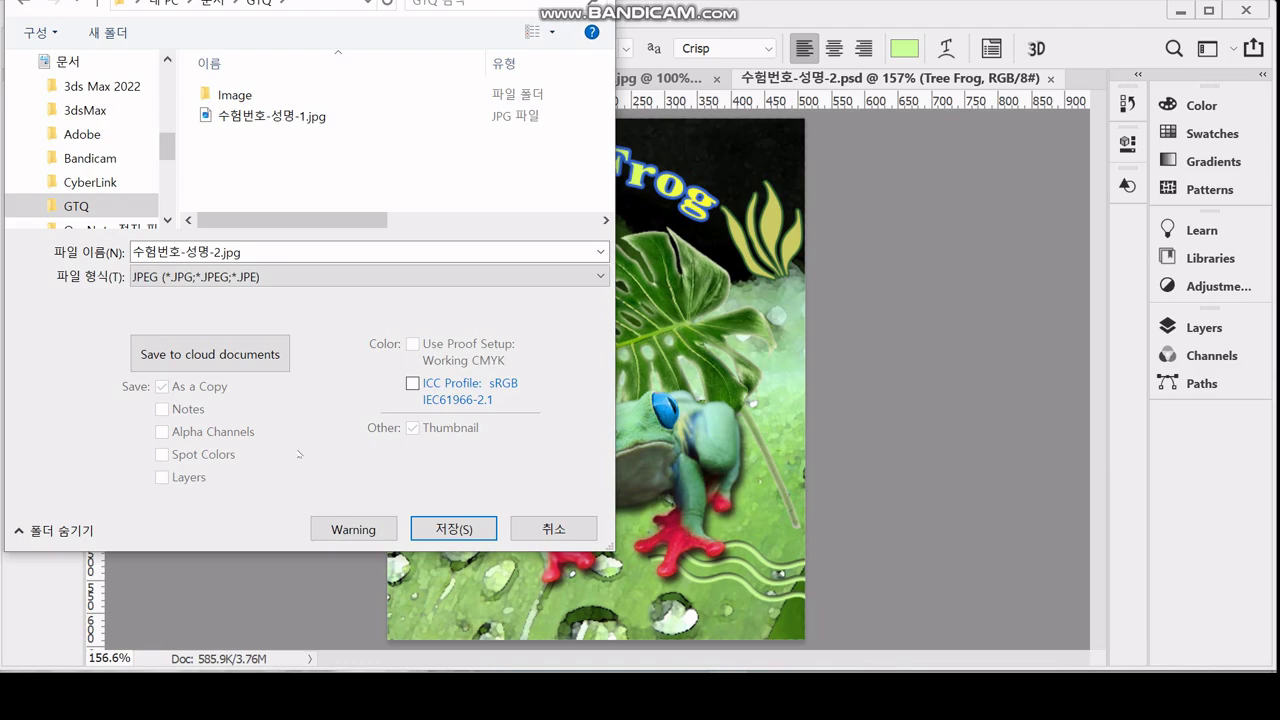
{"action": "left_click", "coordinate": [455, 528]}
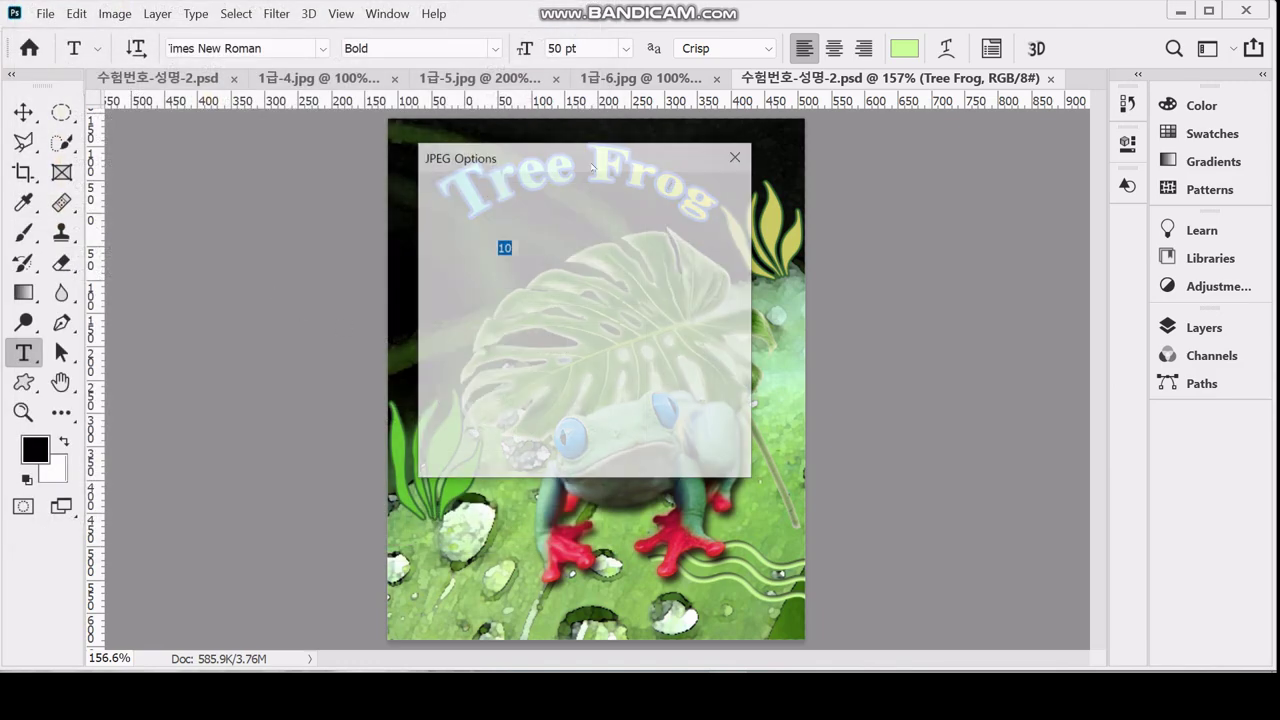
{"action": "type", "text": "8"}
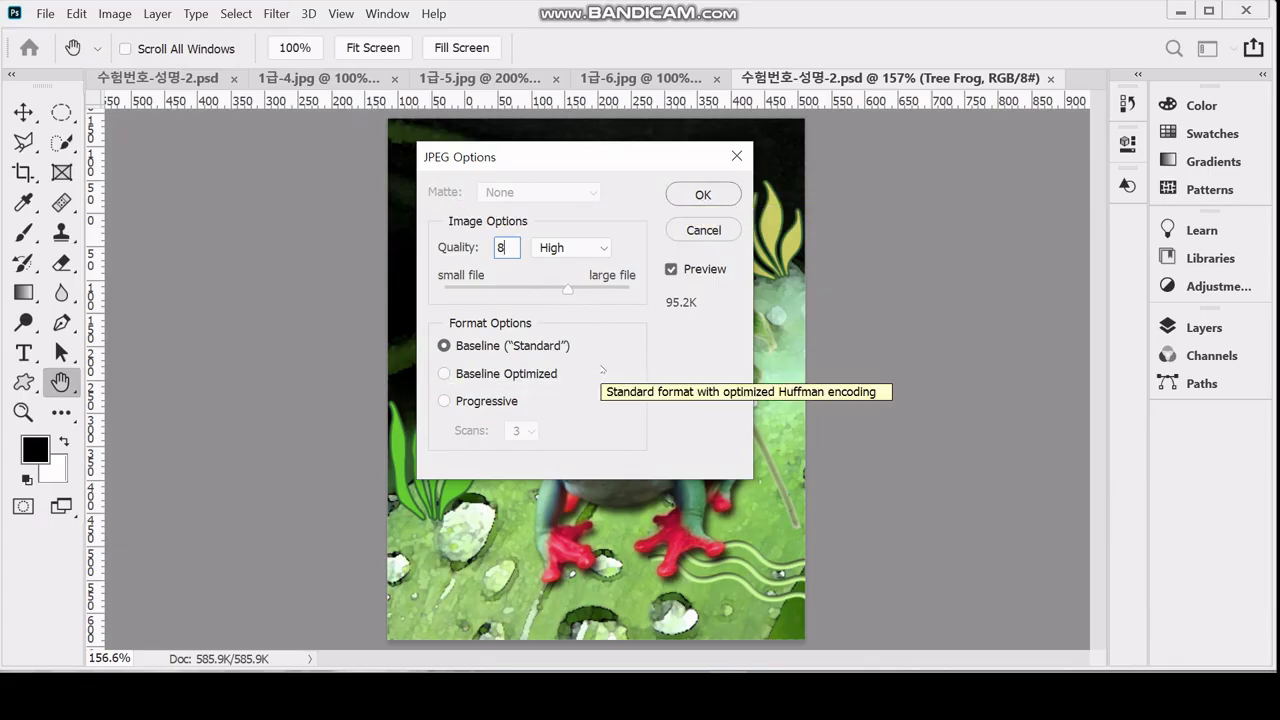
{"action": "key", "text": "Return"}
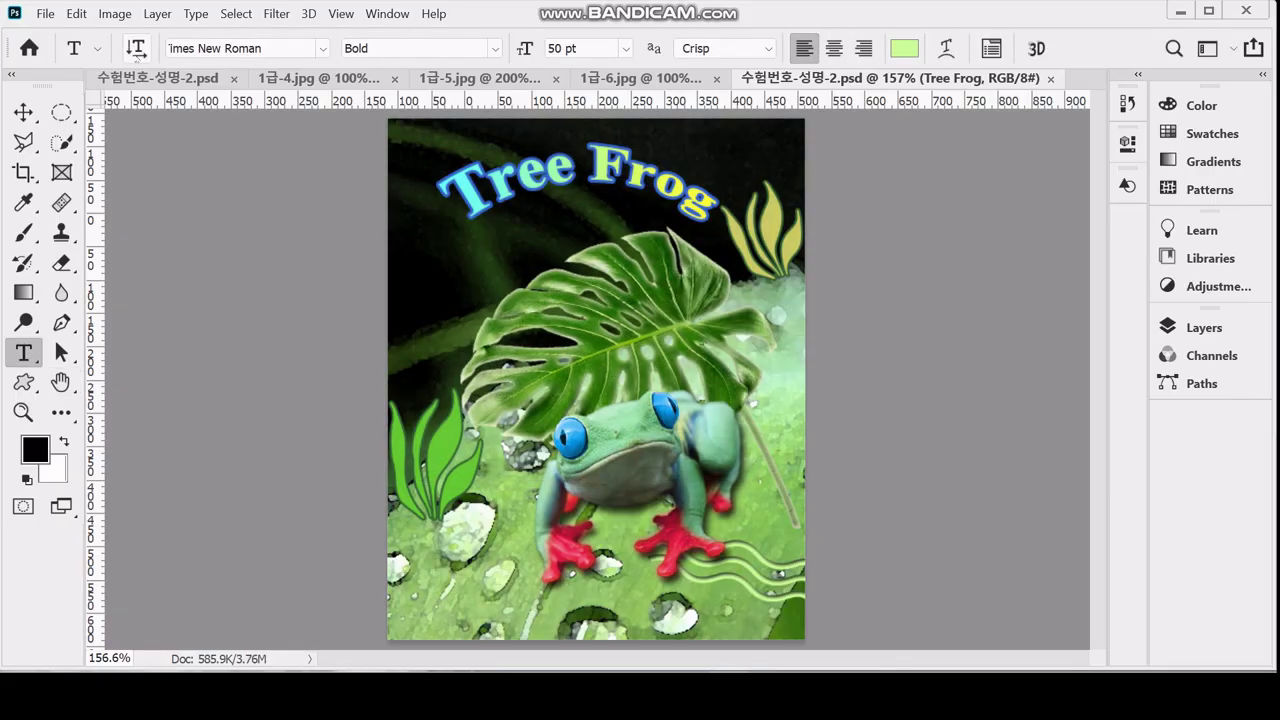
- Resize the whole Tree Frog image to 40 × 50 pixels, keeping its proportions linked
{"action": "left_click", "coordinate": [115, 14]}
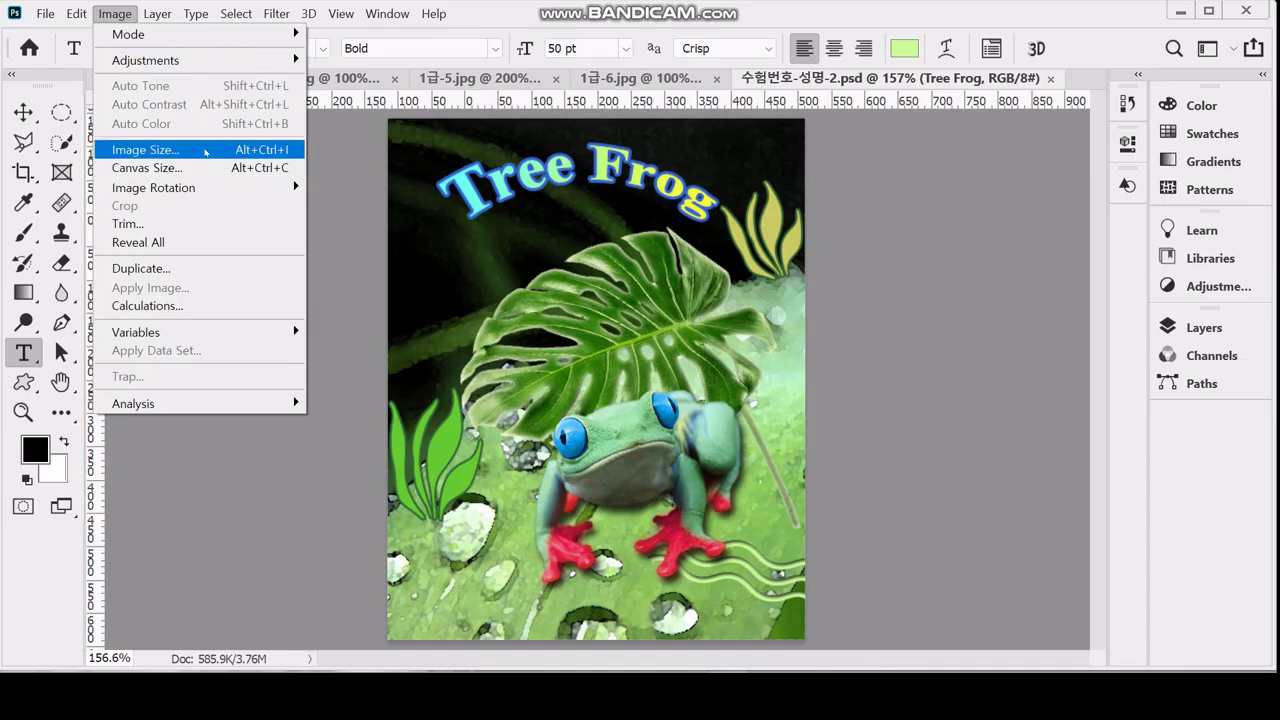
{"action": "left_click", "coordinate": [205, 151]}
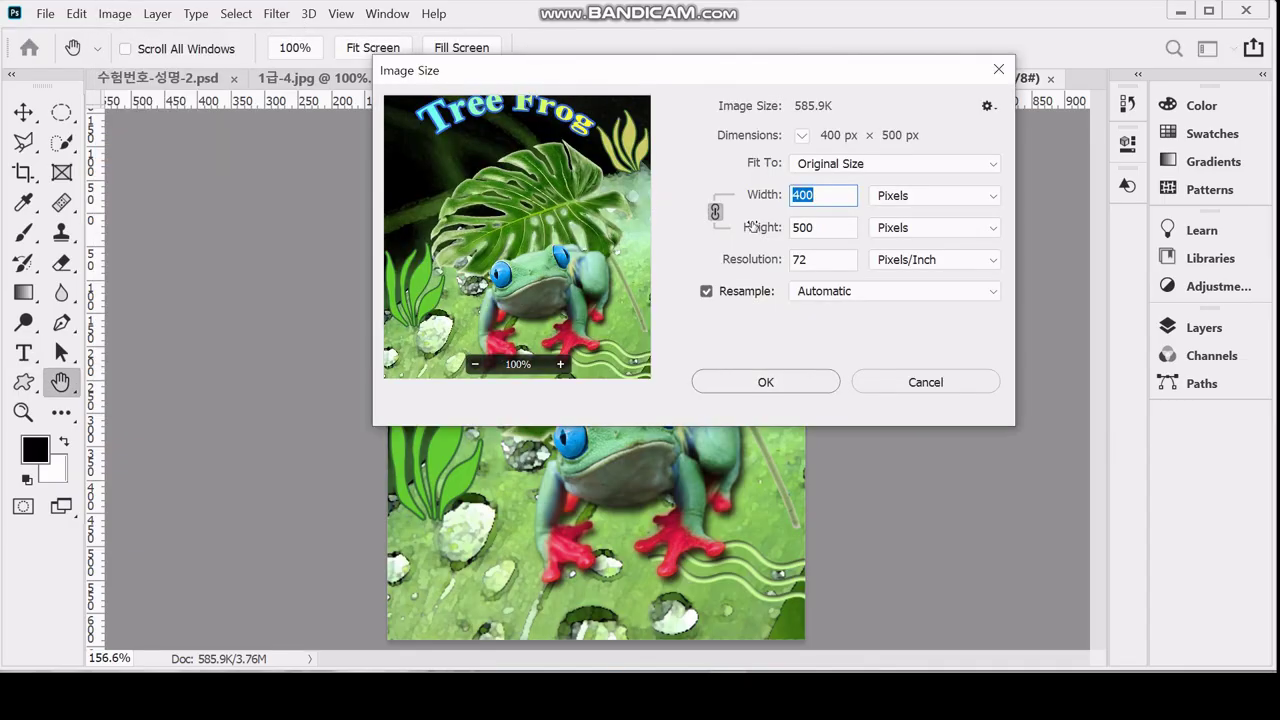
{"action": "type", "text": "40"}
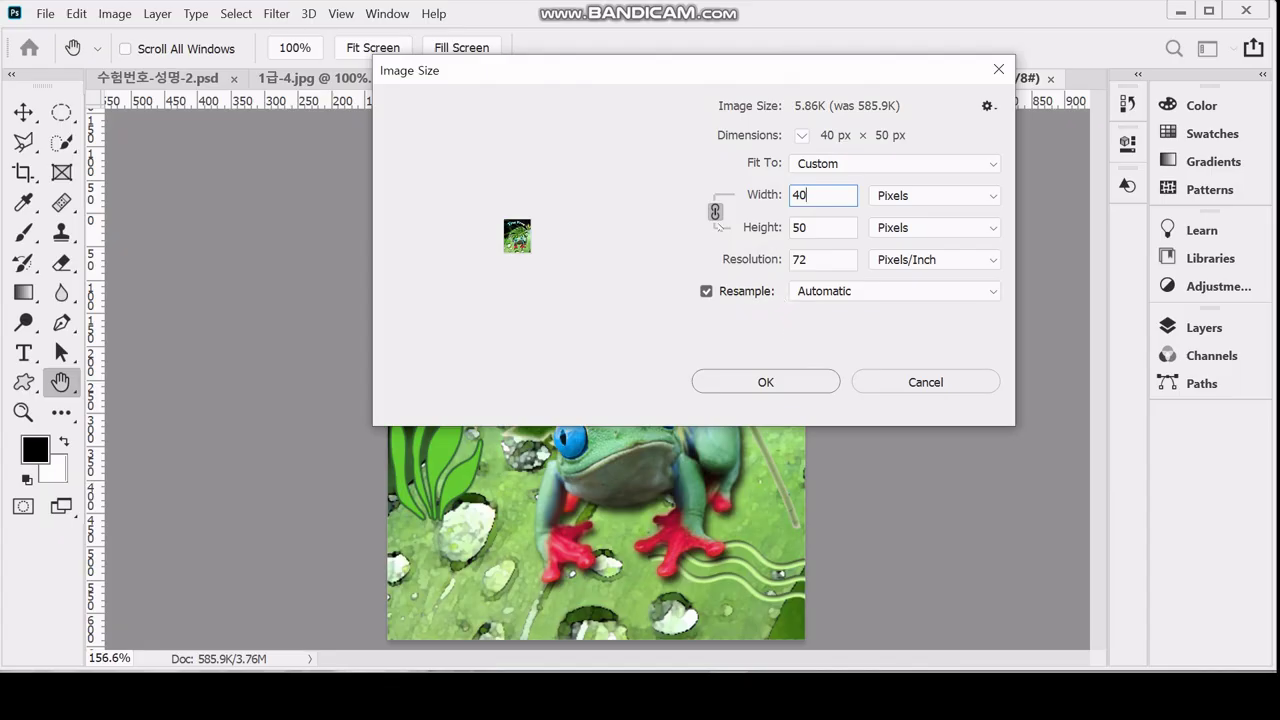
{"action": "left_click_drag", "start_coordinate": [831, 197], "coordinate": [775, 192]}
{"action": "left_click", "coordinate": [766, 382]}
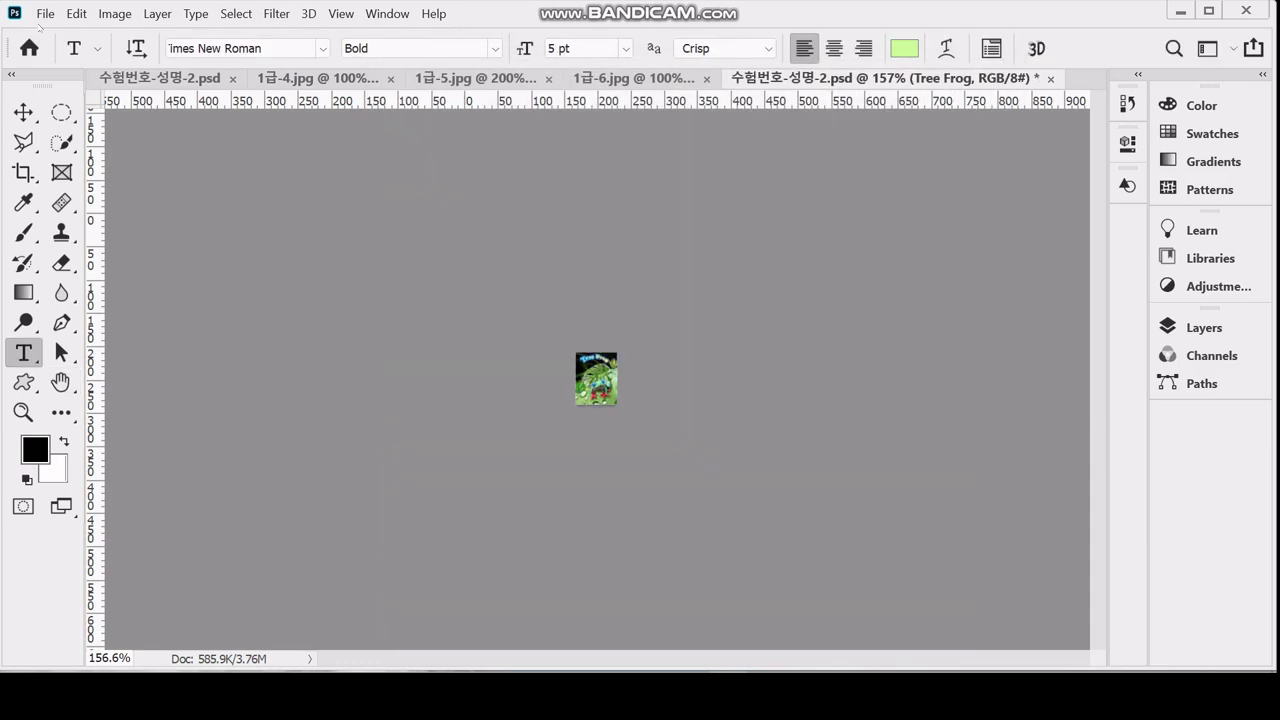
- Save the reduced image in Photoshop format as 수험번호-성명-2.psd in the GTQ folder under Documents
{"action": "left_click", "coordinate": [45, 13]}
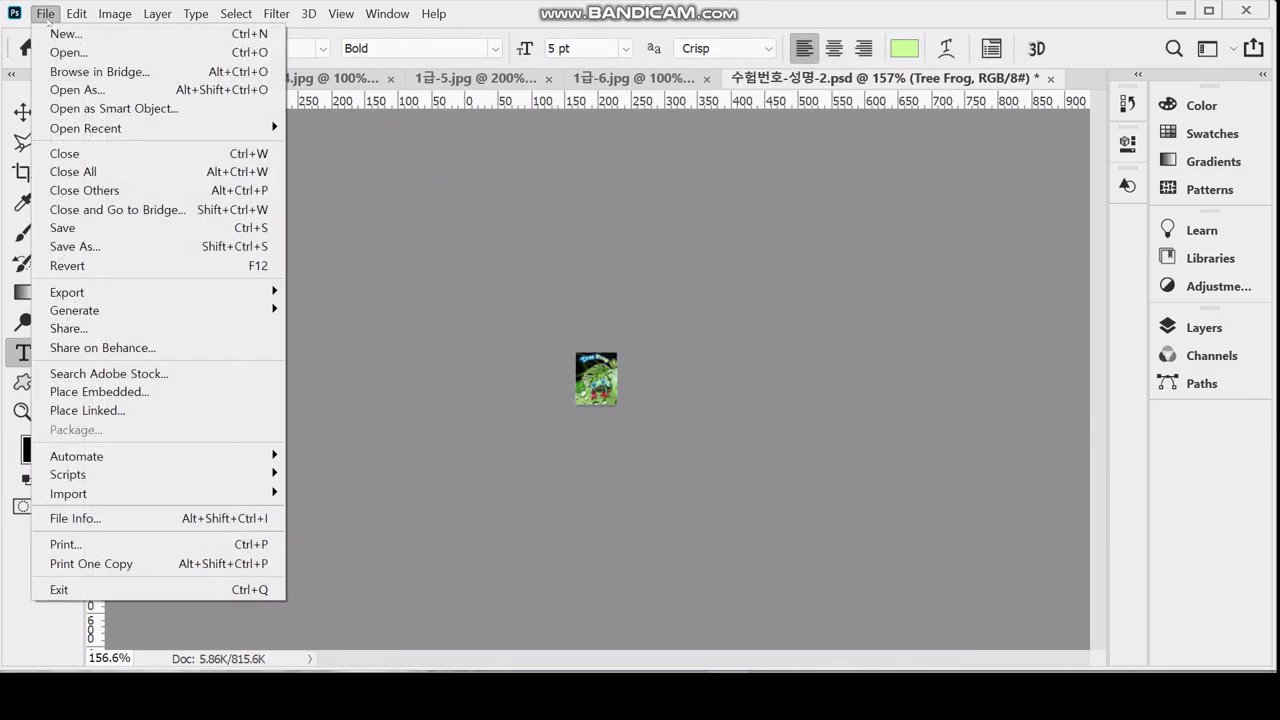
{"action": "left_click", "coordinate": [139, 246]}
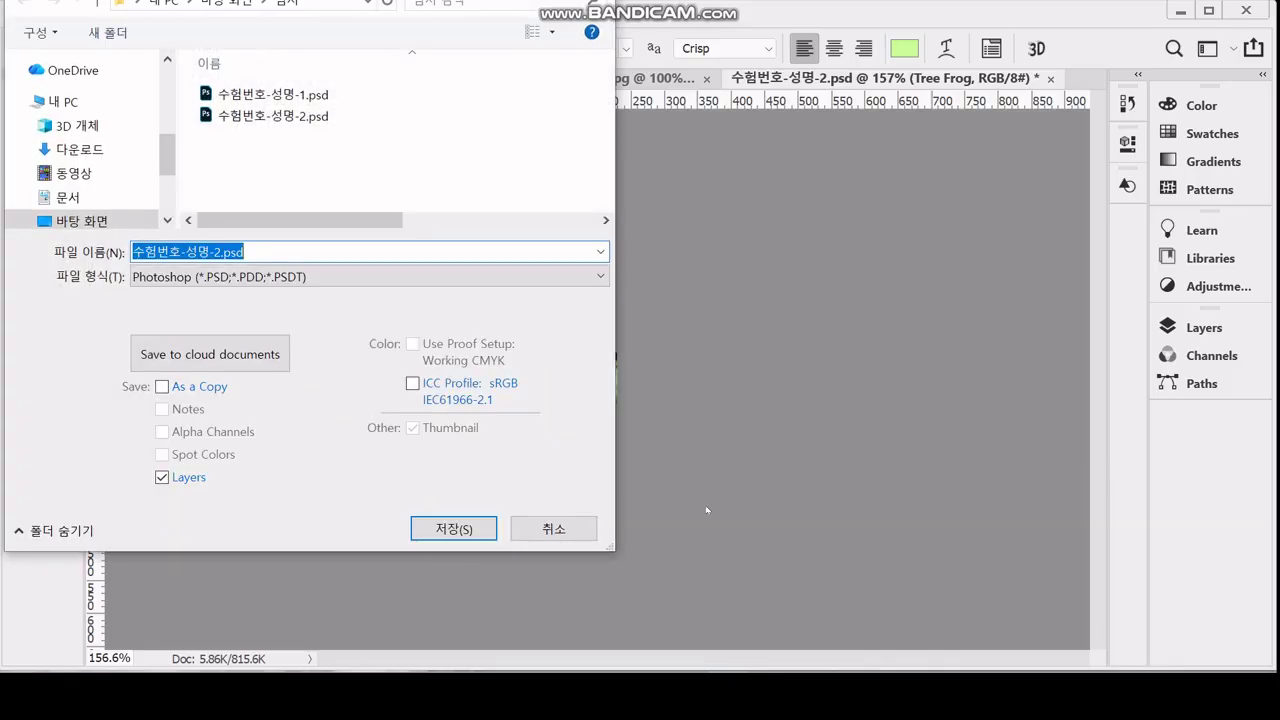
{"action": "left_click", "coordinate": [67, 197]}
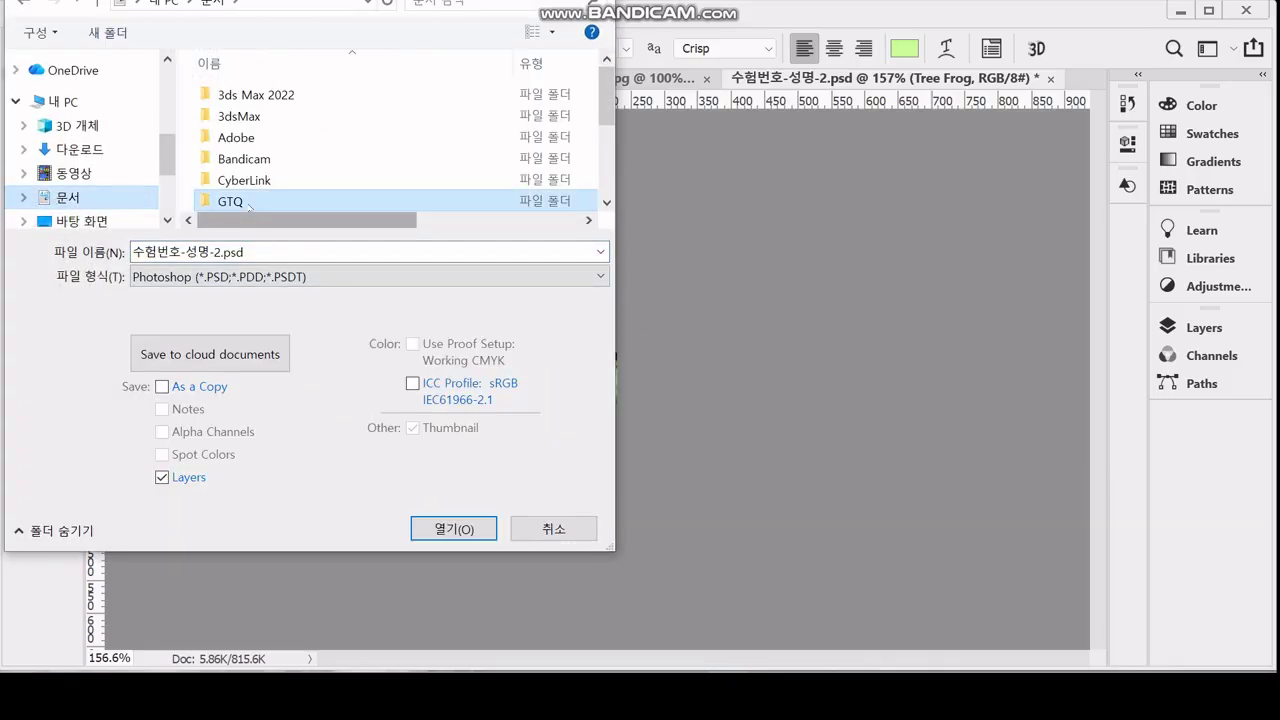
{"action": "double_click", "coordinate": [320, 203]}
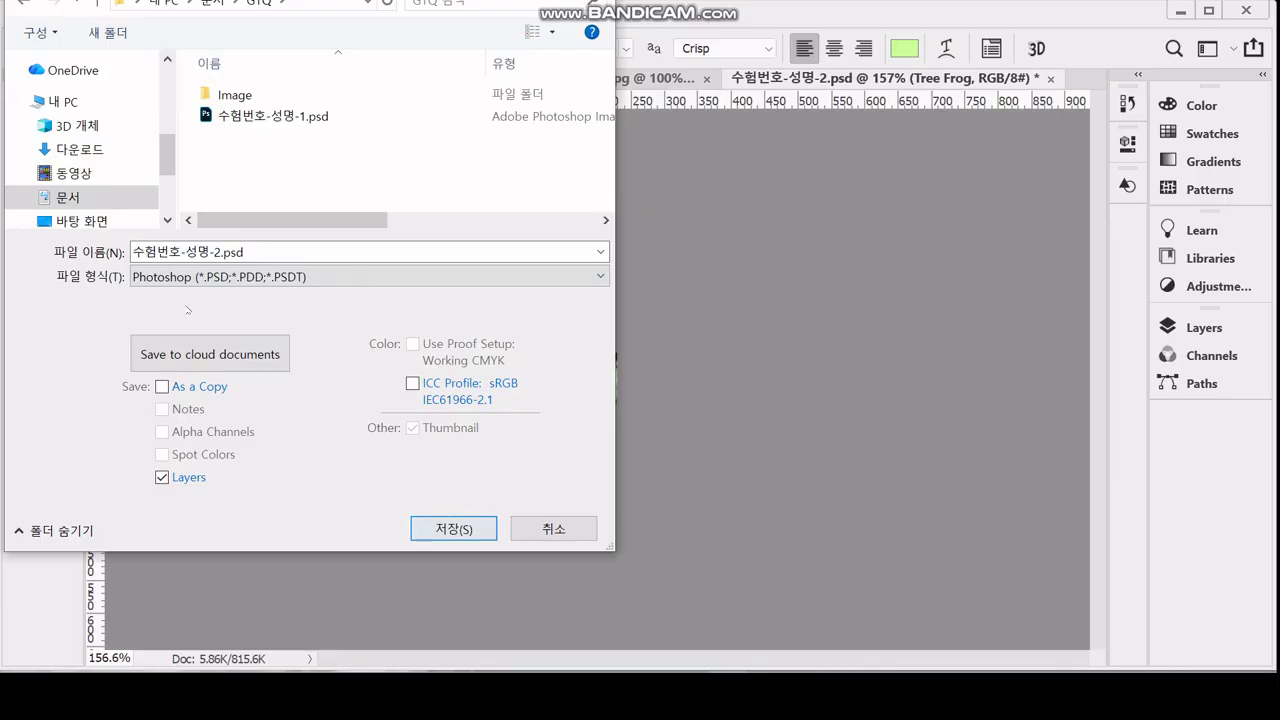
{"action": "left_click", "coordinate": [458, 530]}
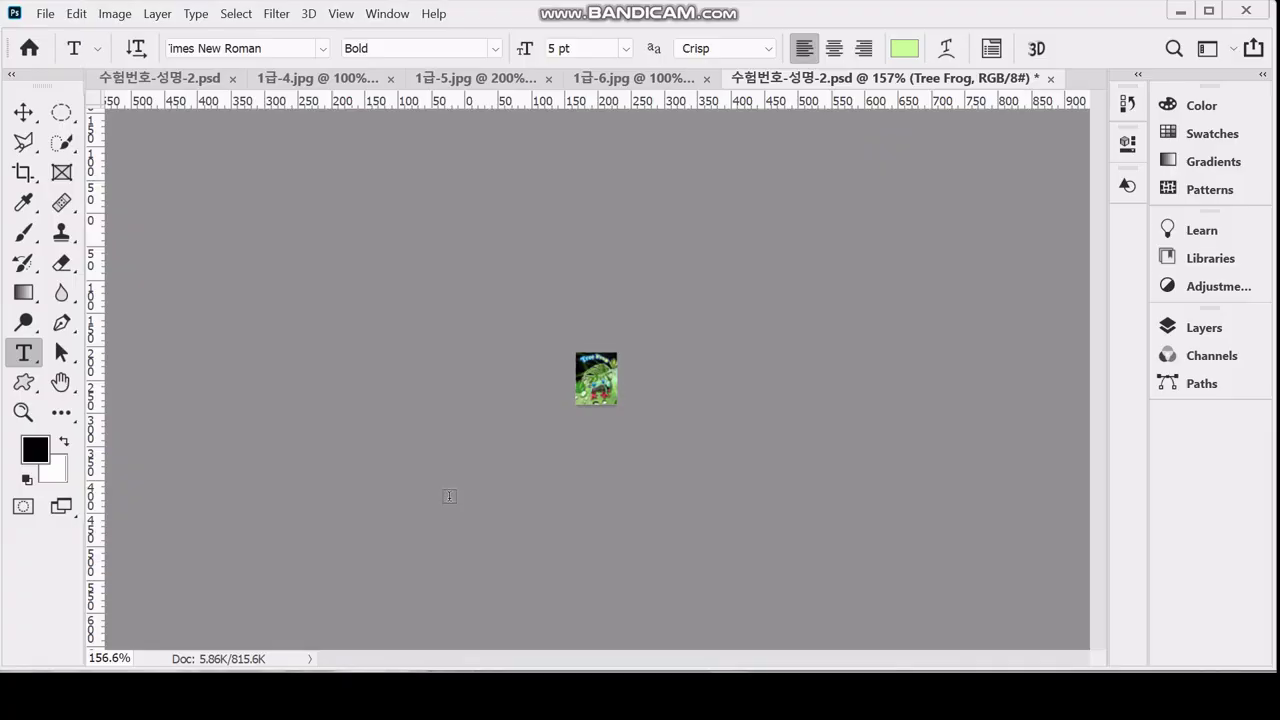